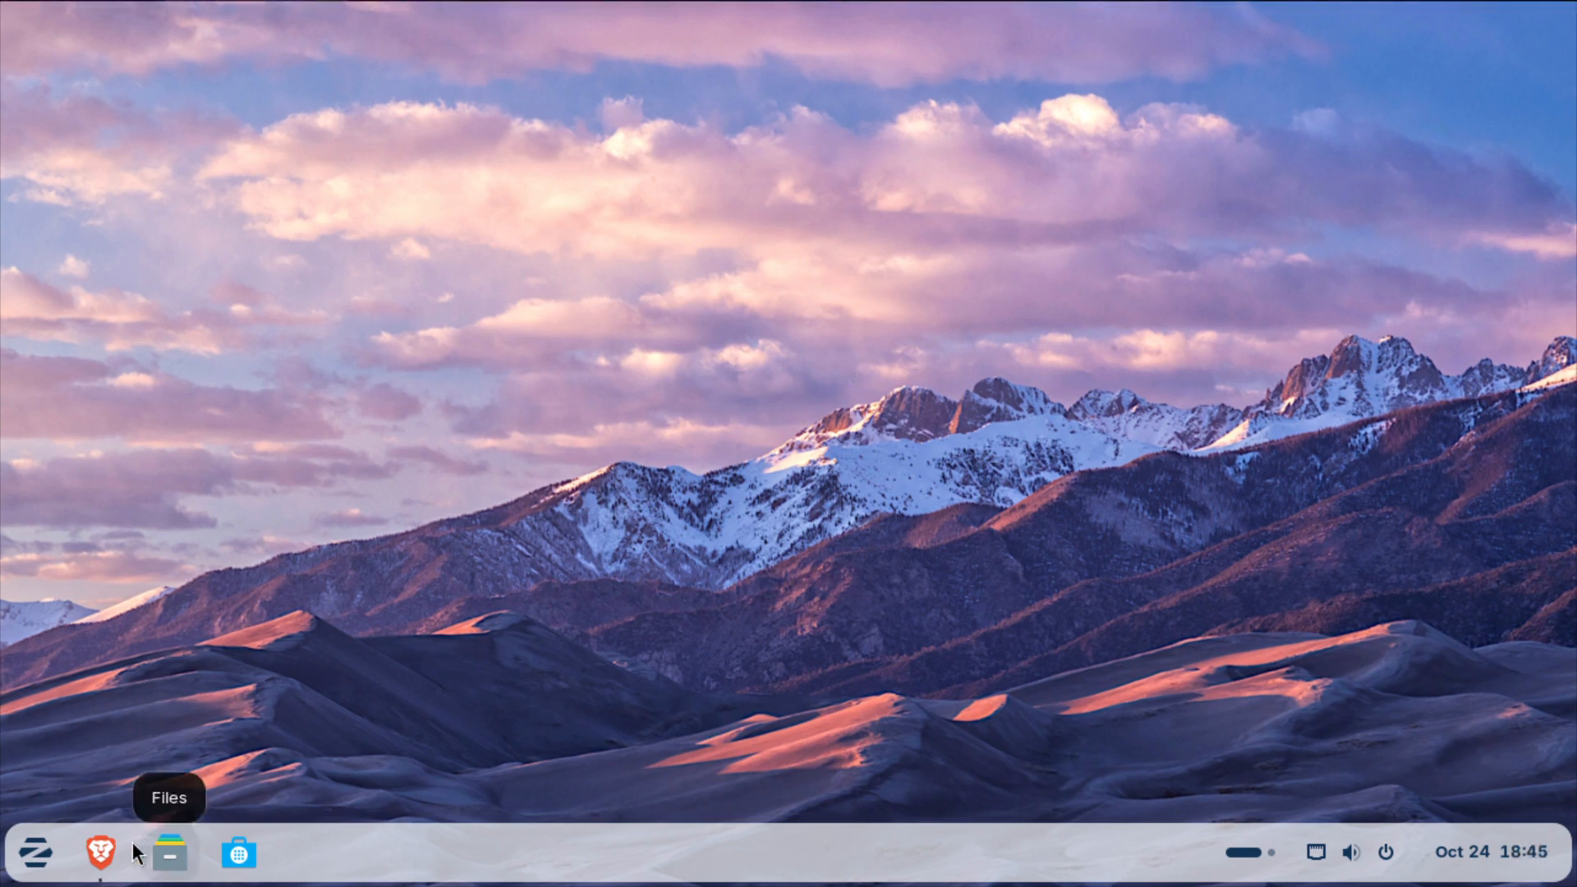
Step: Play the channel's YouTube video "Running AGS (Adventure Game Studio) on MacOS through CrossOver (Wine)" in full screen in Brave
left_click(111, 867)
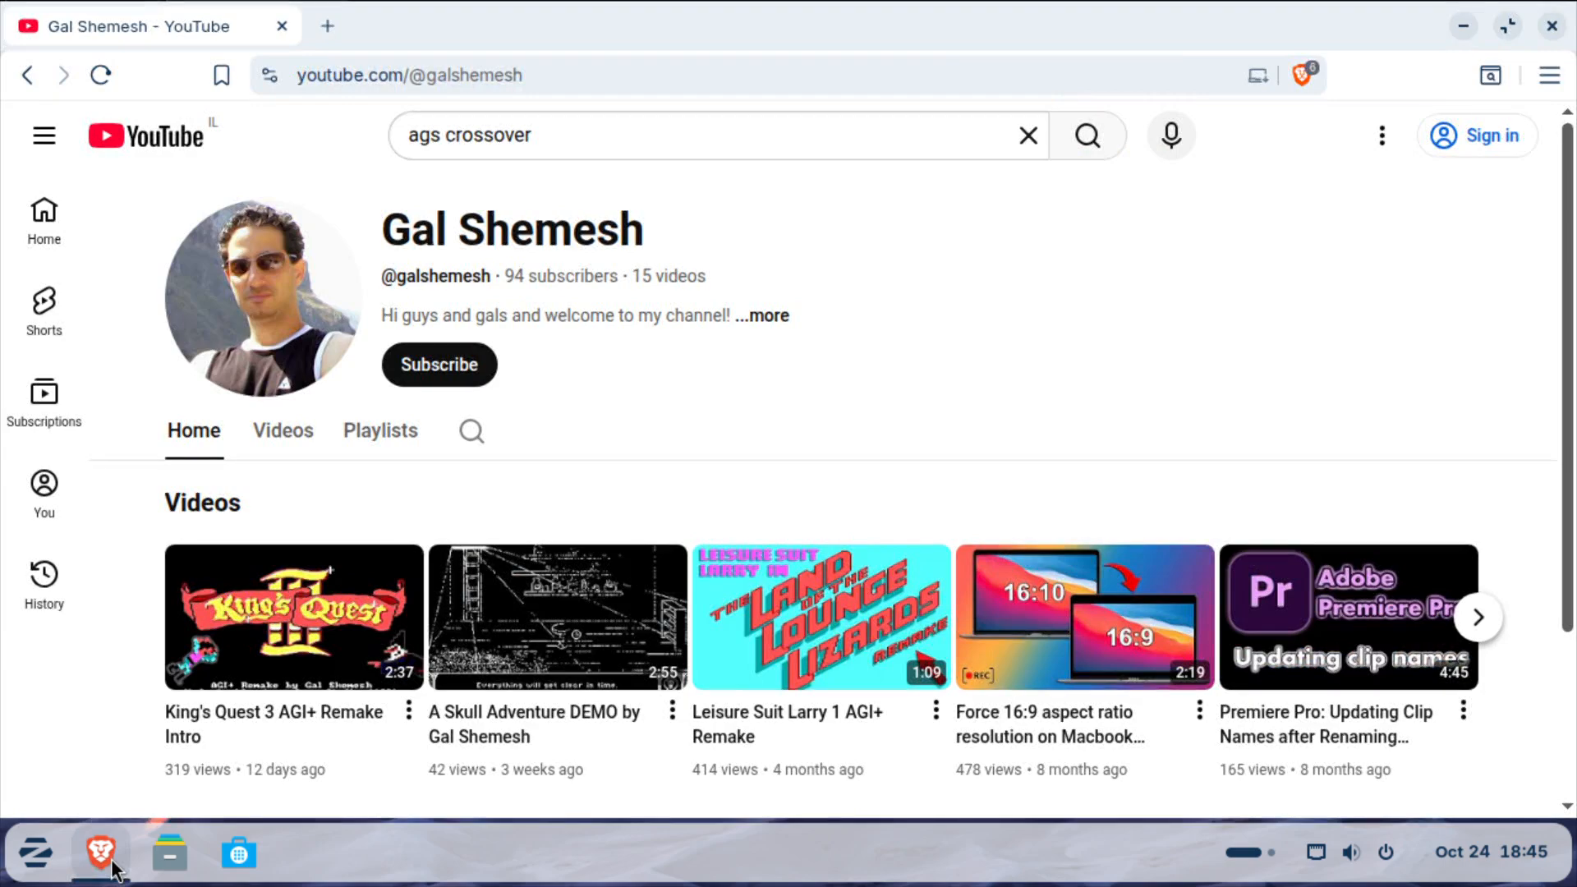
left_click(1478, 617)
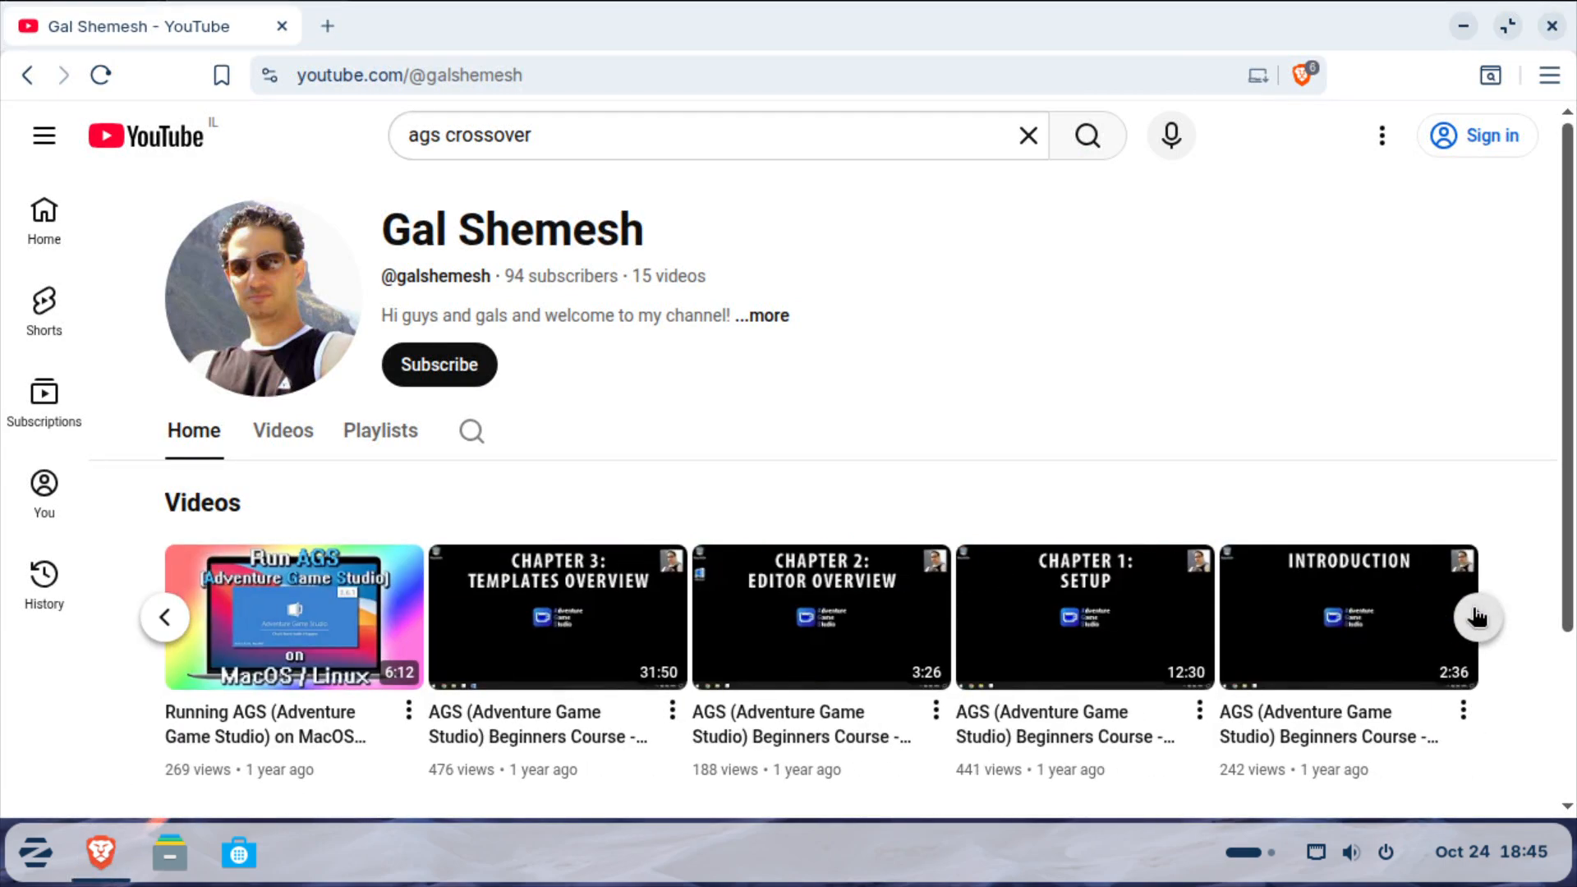
left_click(314, 720)
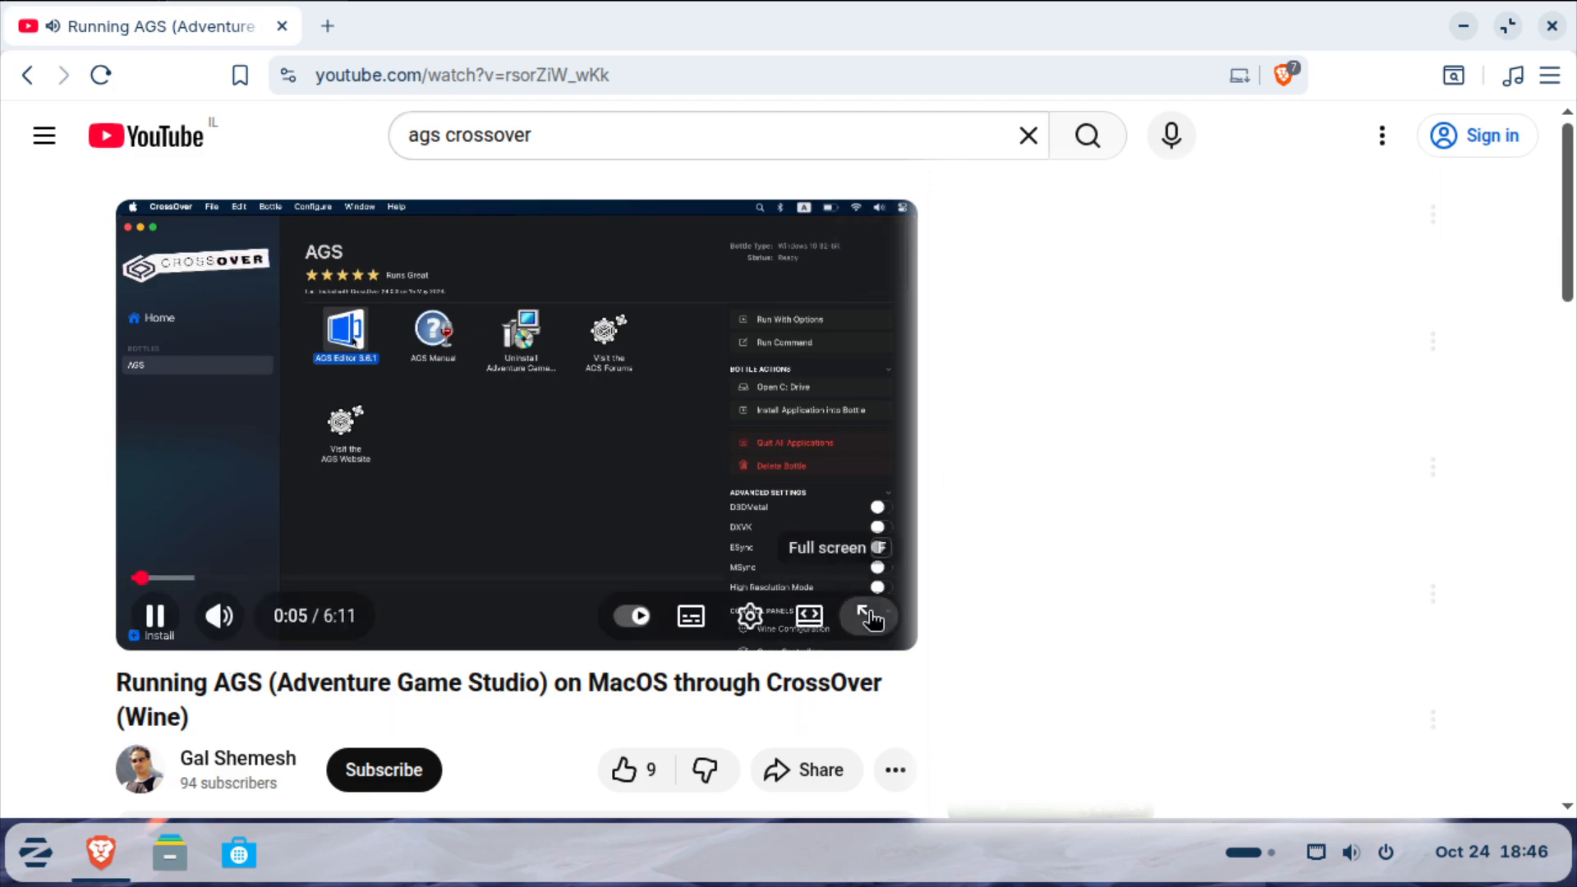
left_click(871, 622)
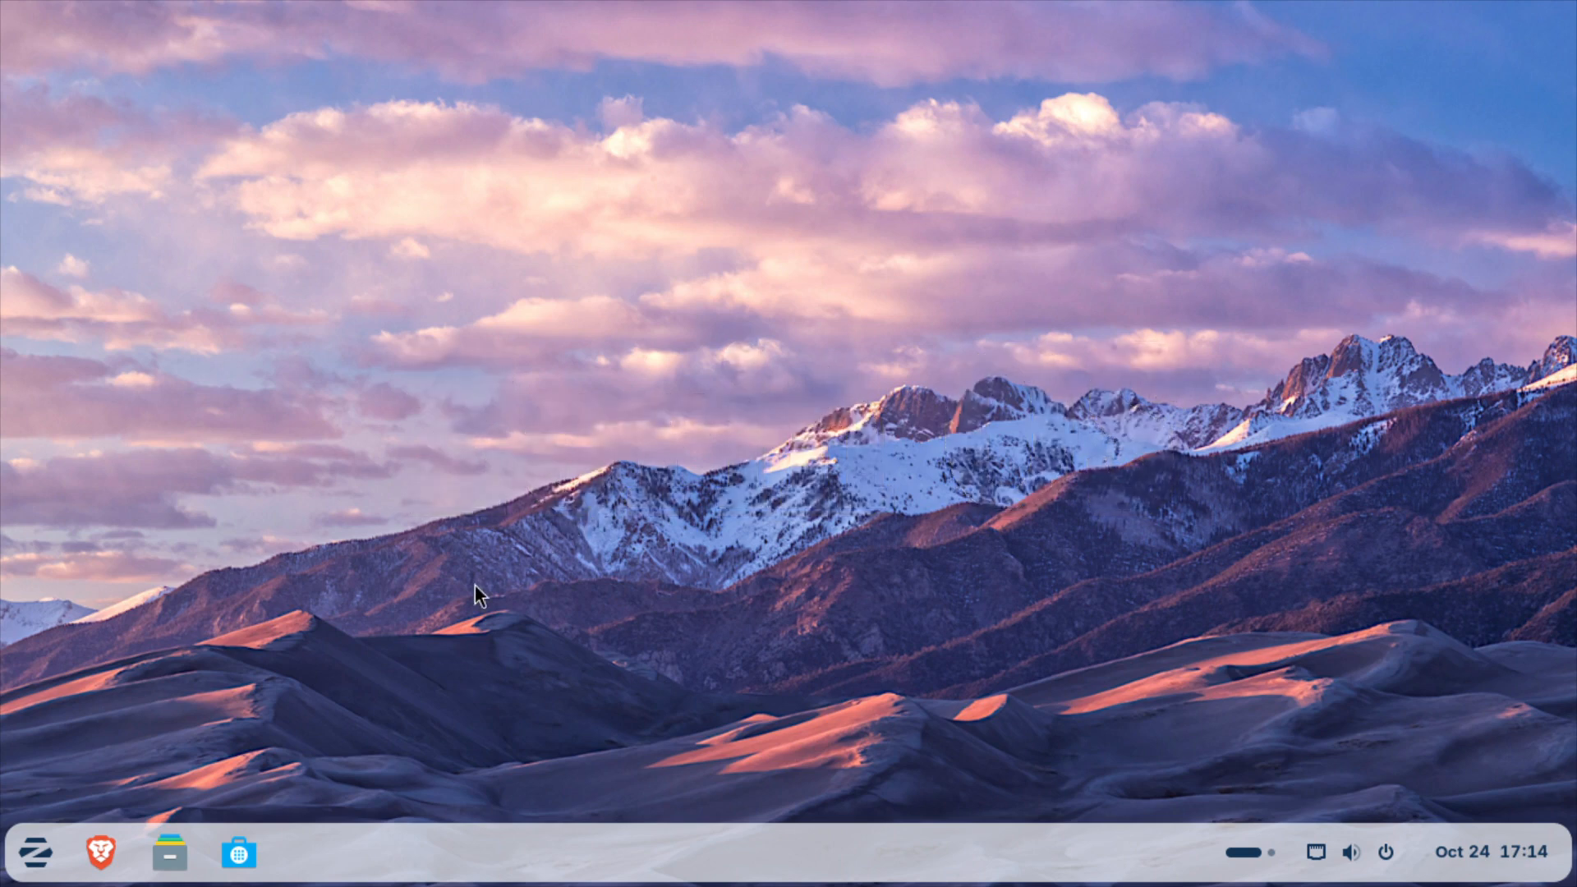
Step: Check the operating system version in the system's About settings, and close the settings
left_click(35, 852)
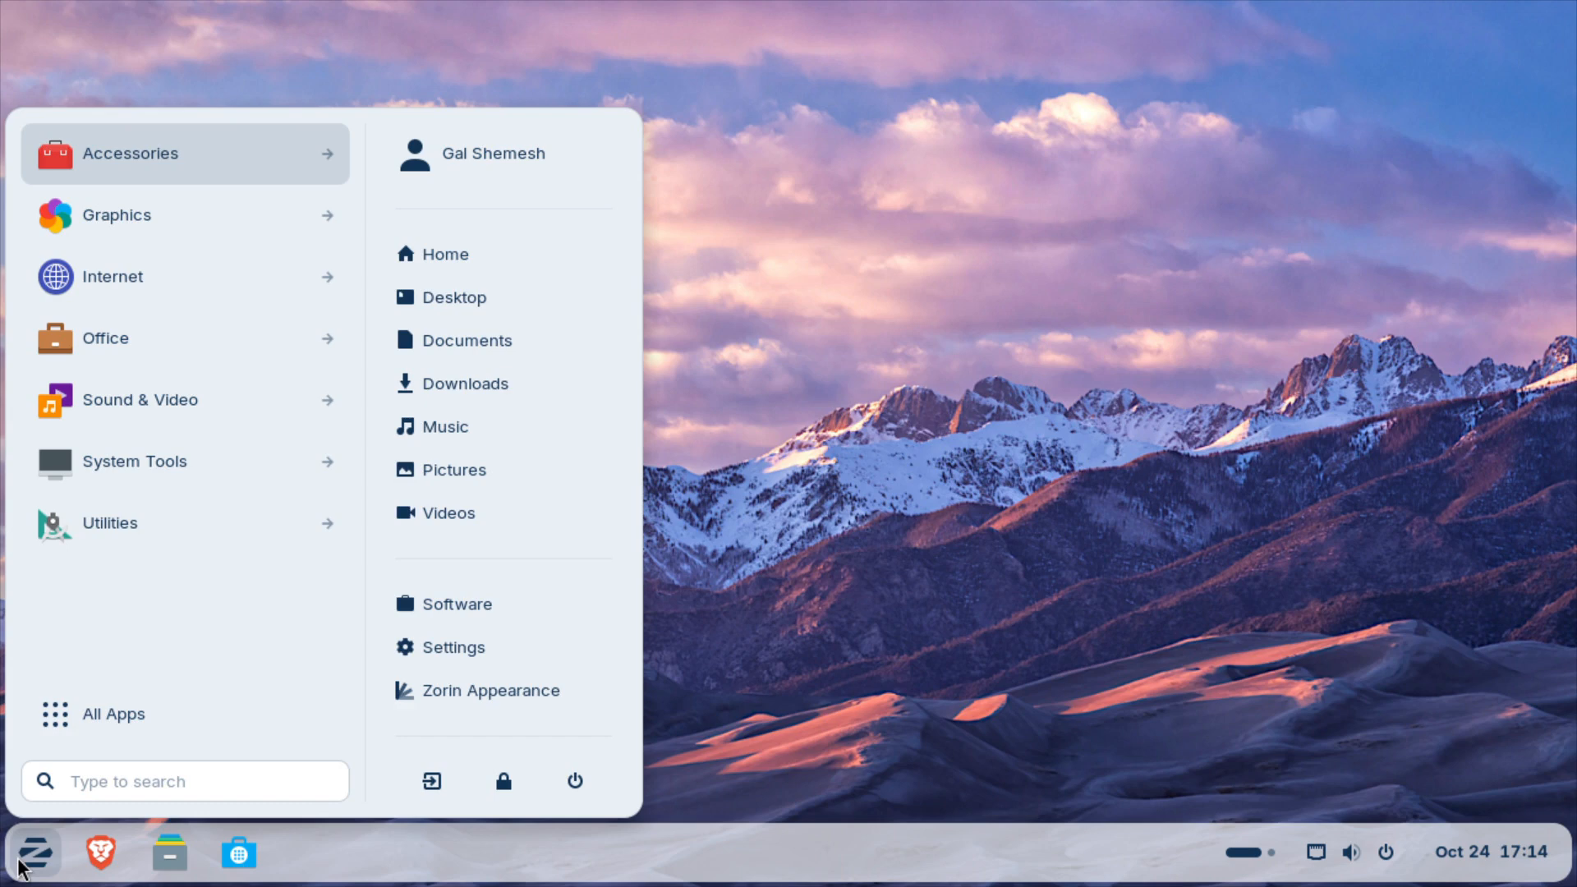
left_click(493, 651)
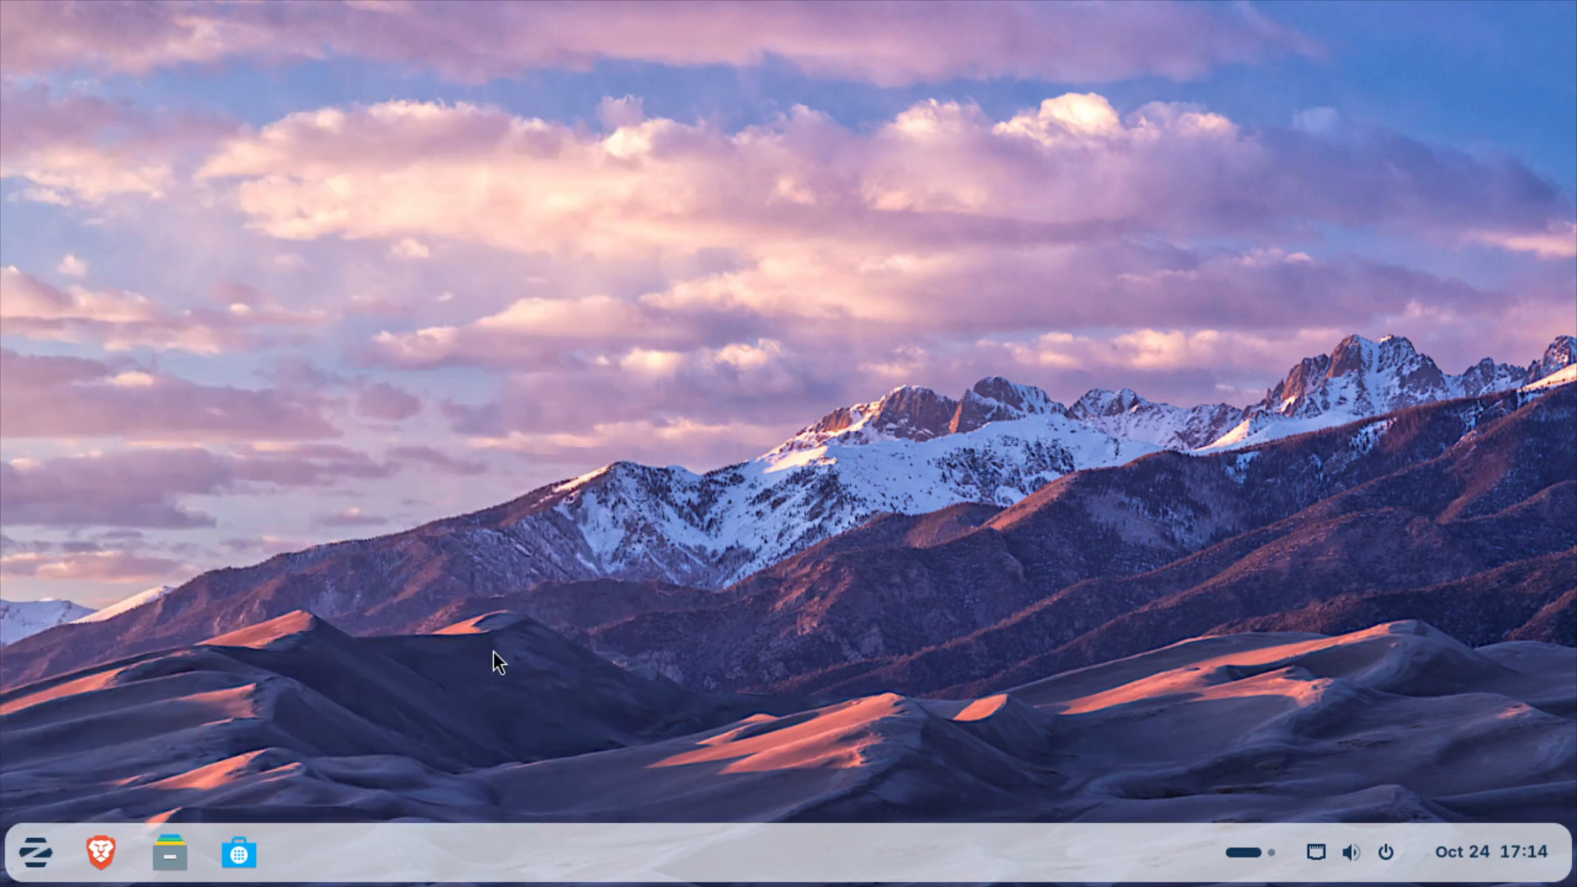
scroll(425, 627, "down", 5)
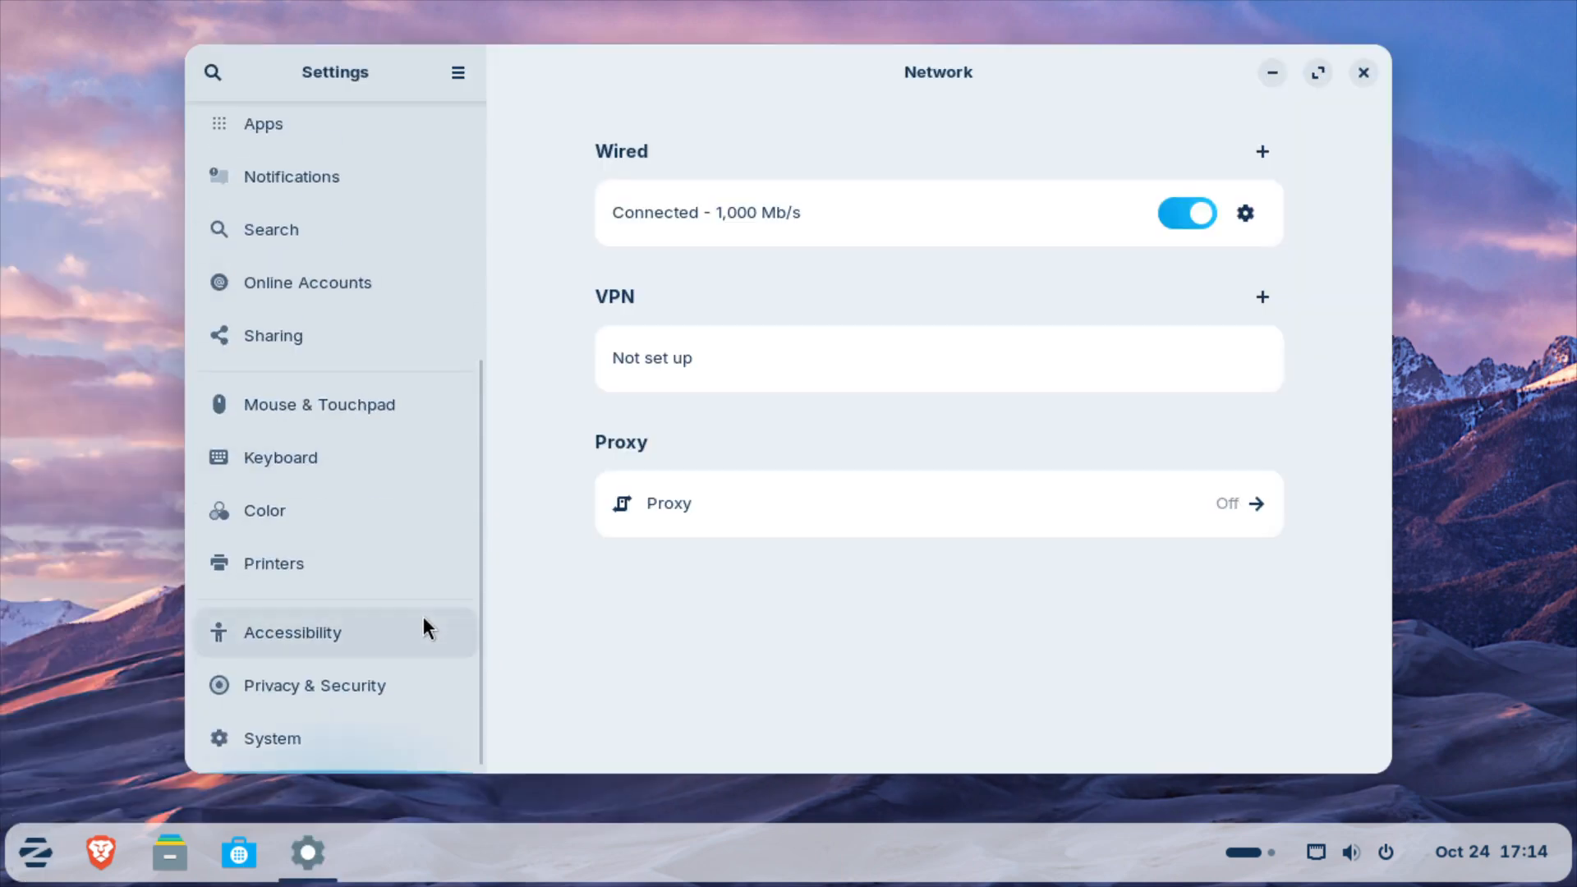
left_click(382, 736)
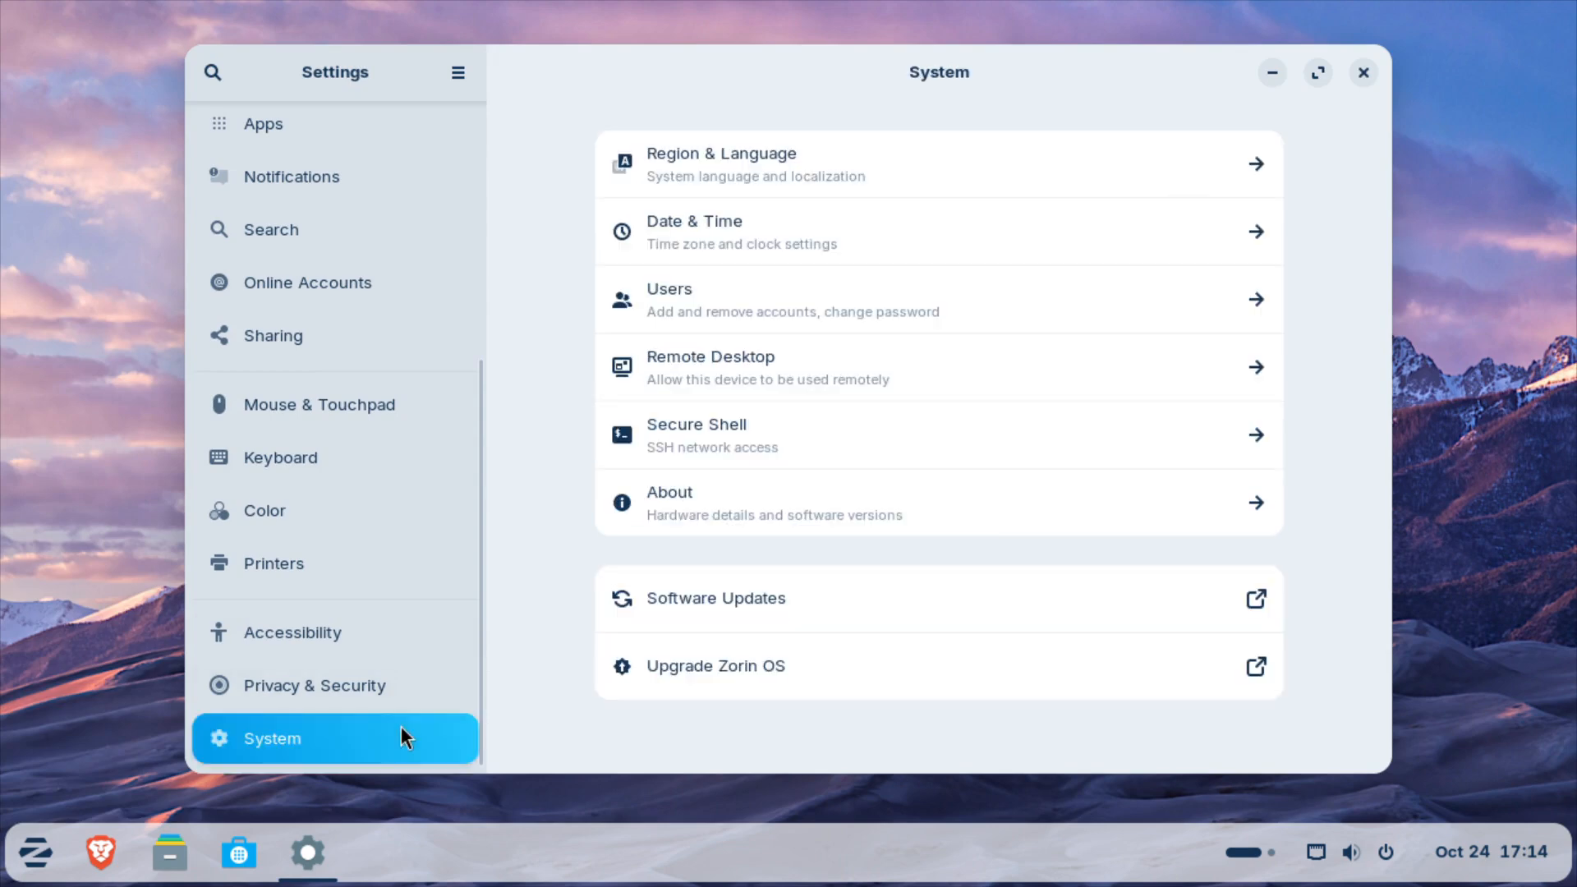
left_click(969, 495)
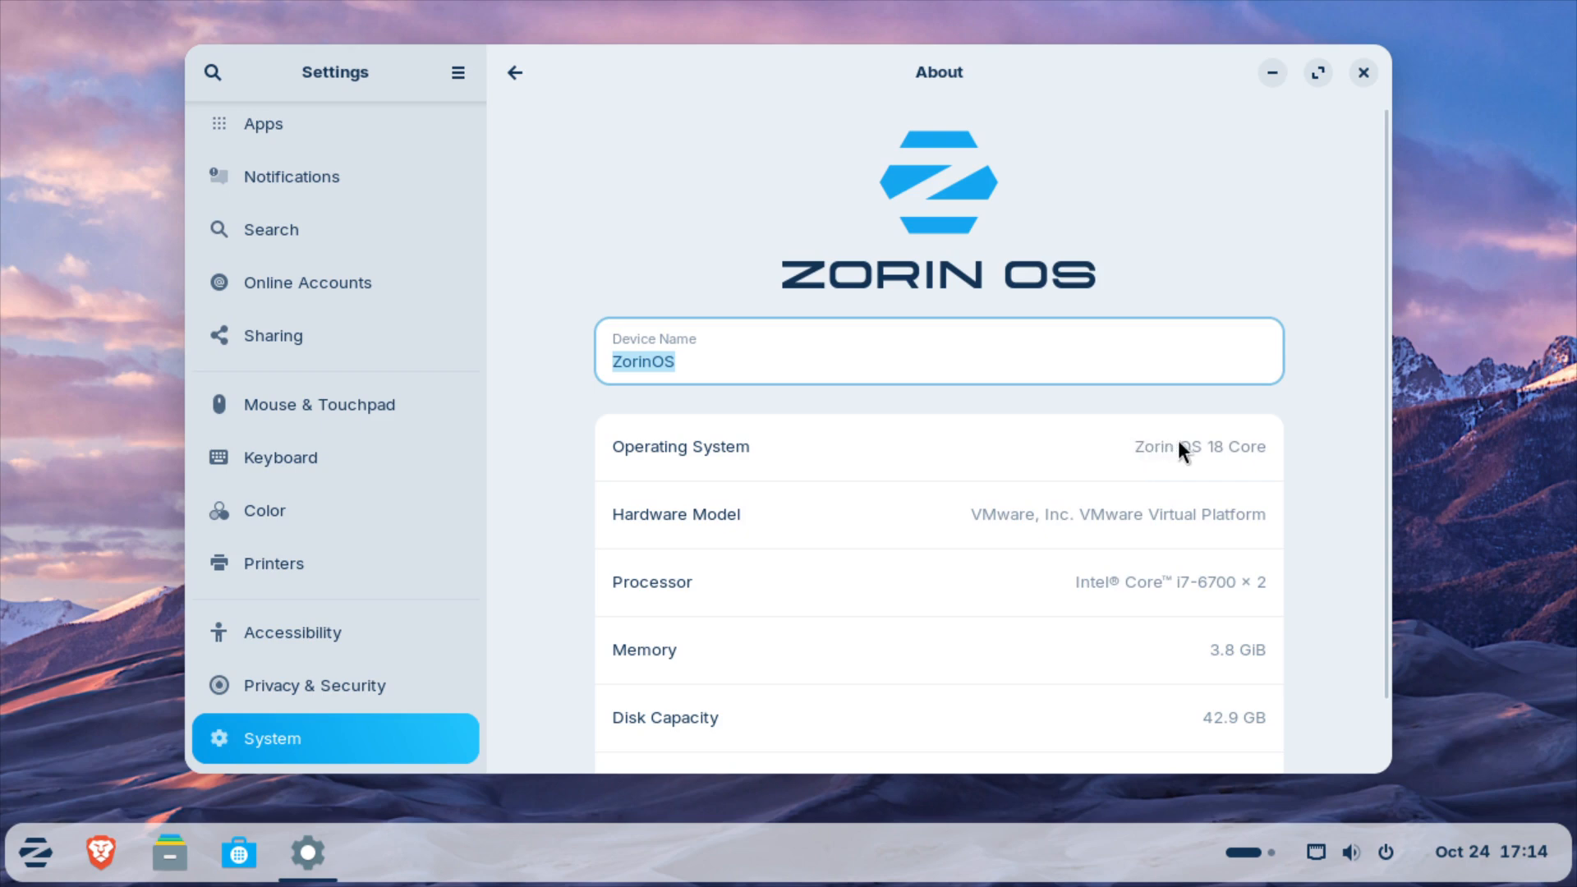
left_click_drag(1260, 446, 1133, 450)
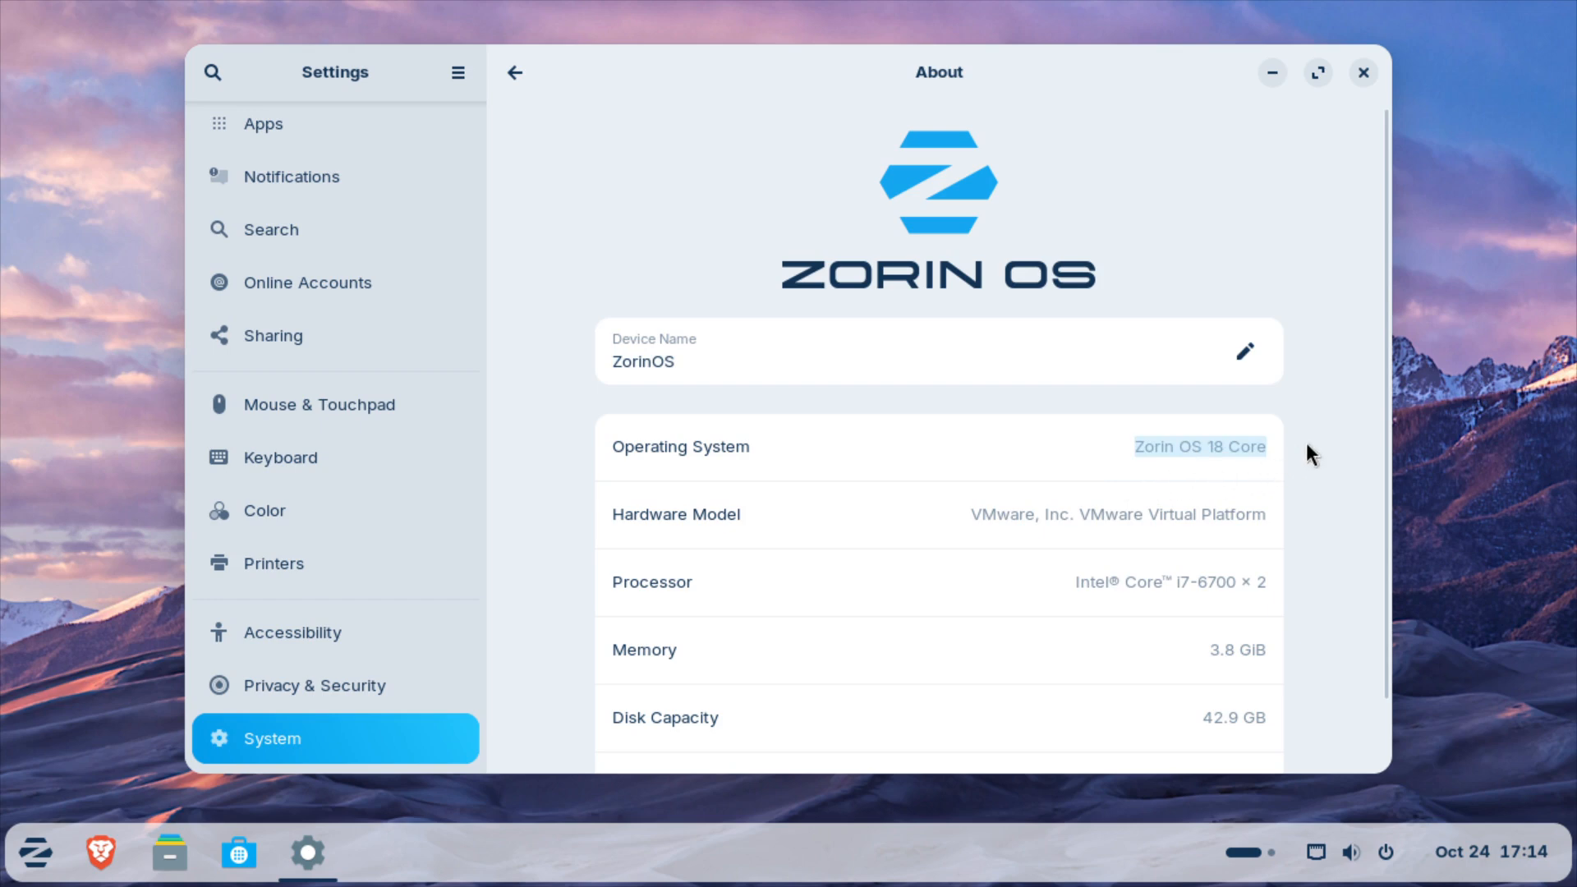
left_click(1362, 64)
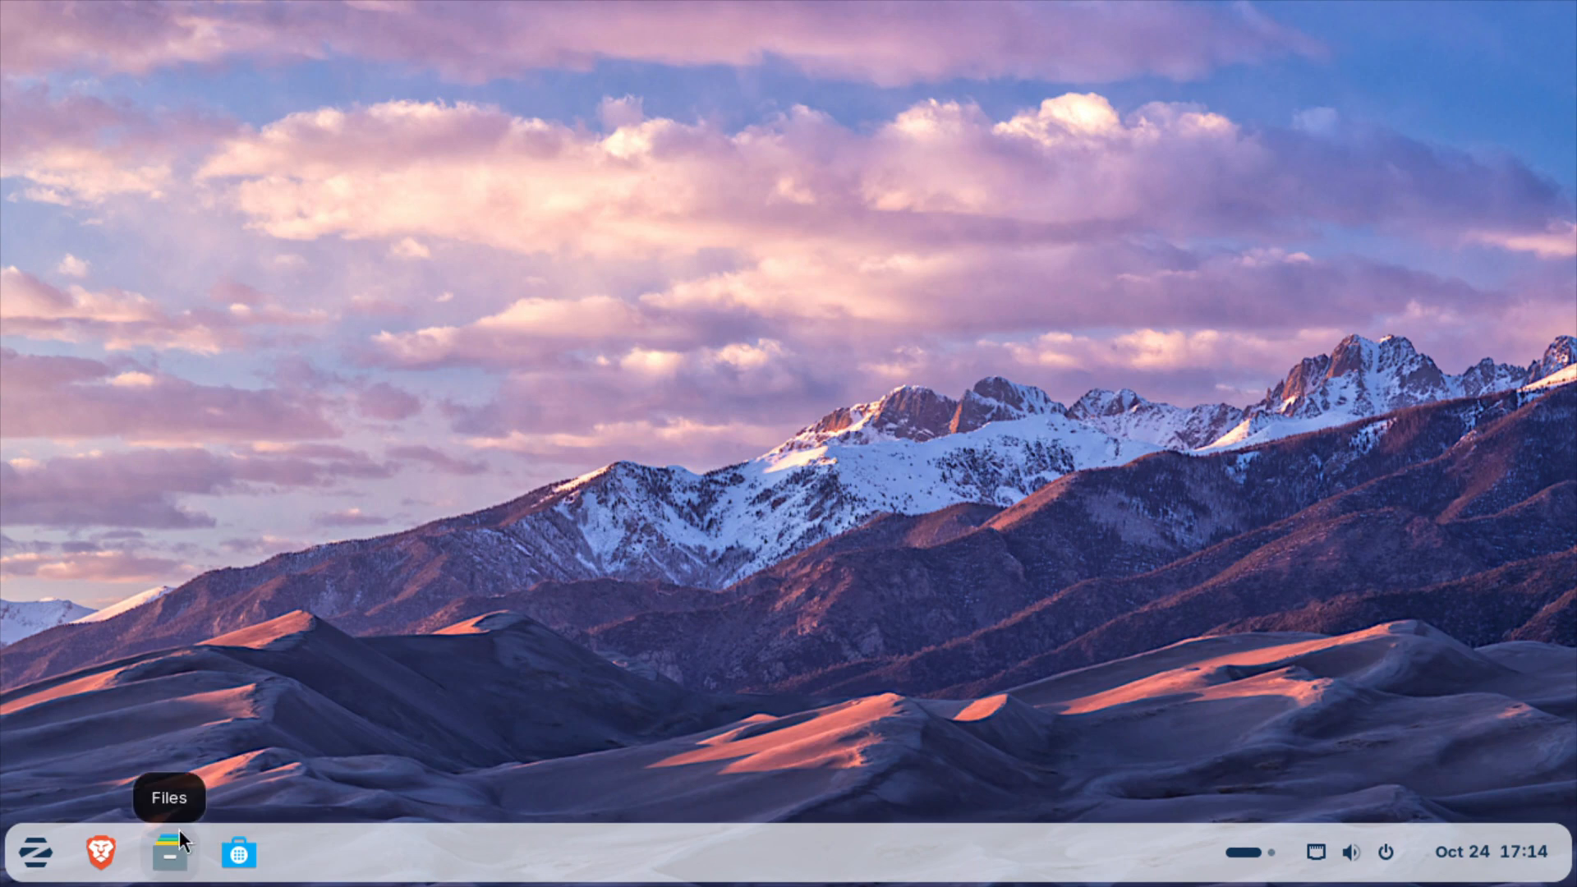
Step: Find Windows App Support among all installed apps and install its package
left_click(41, 852)
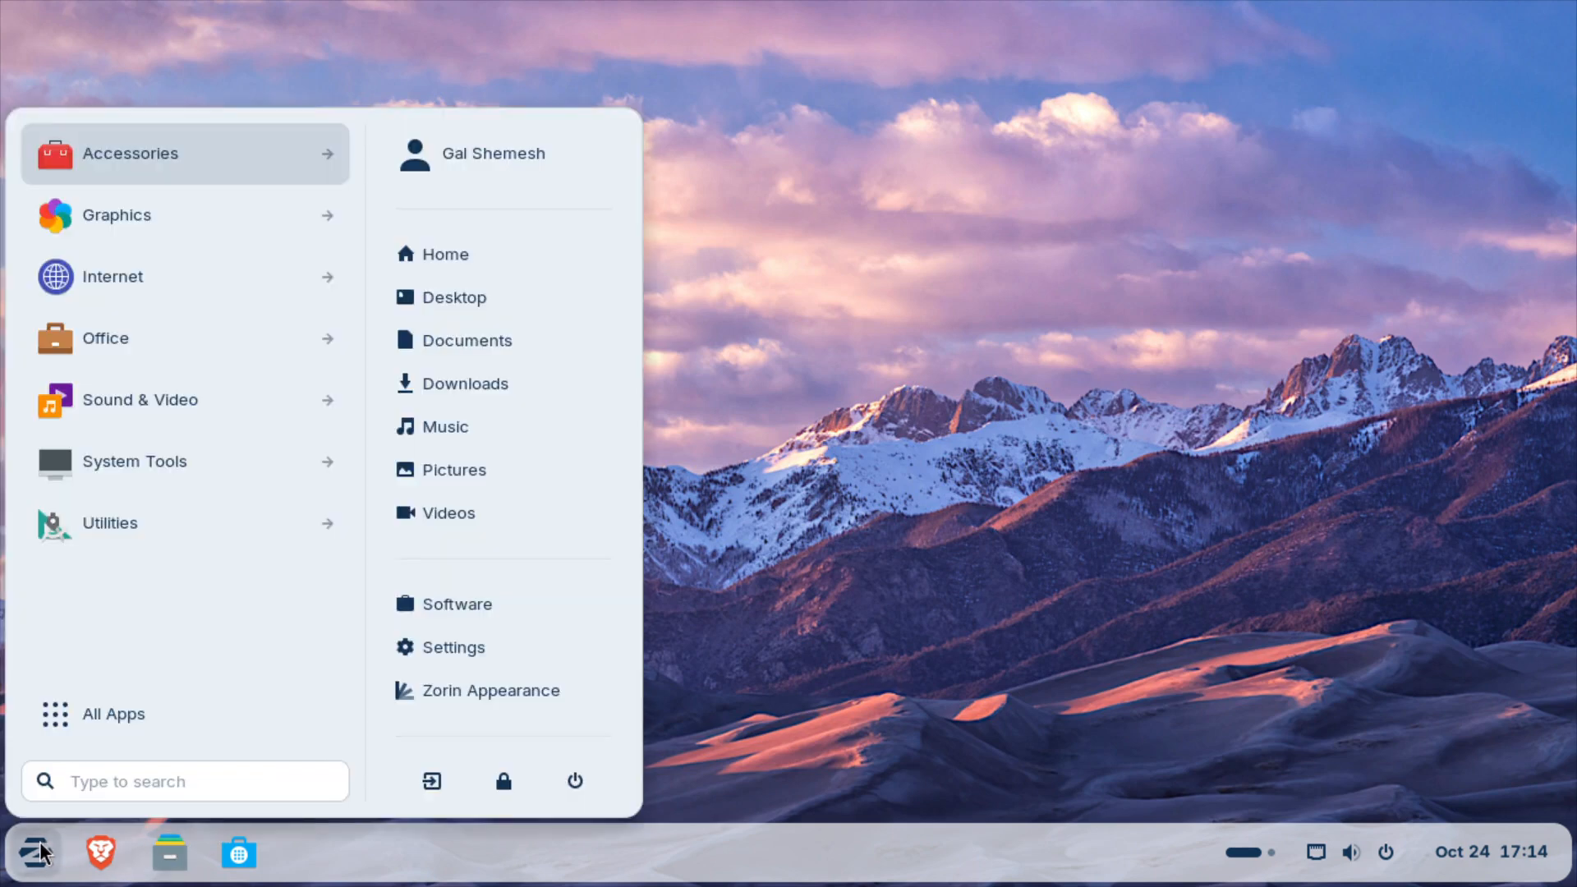
left_click(130, 711)
scroll(198, 589, "down", 3)
scroll(199, 589, "down", 10)
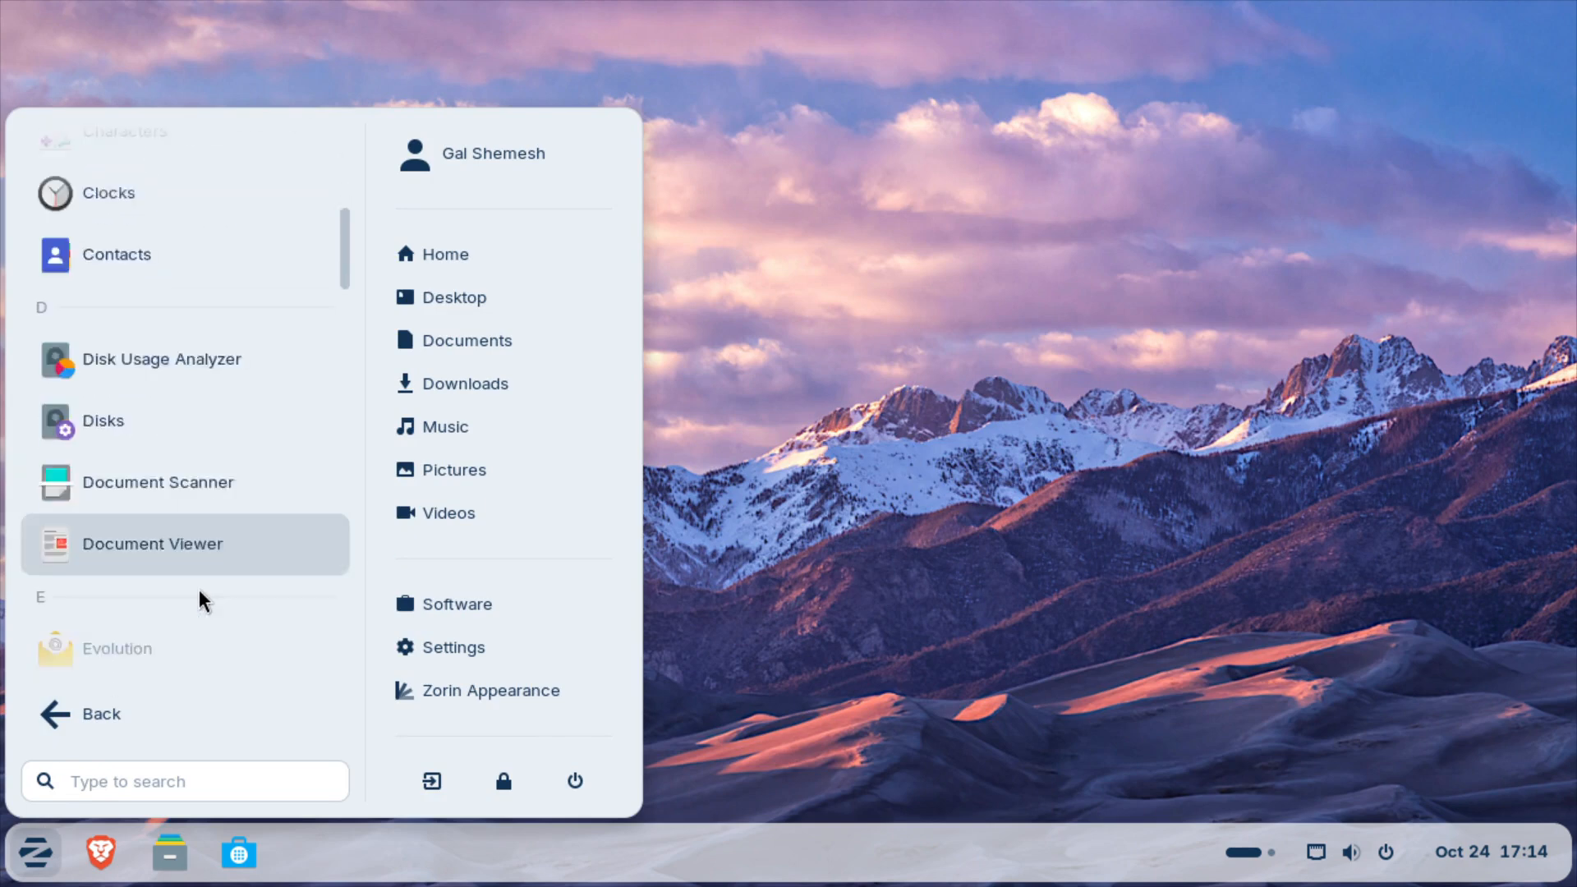
scroll(200, 591, "down", 10)
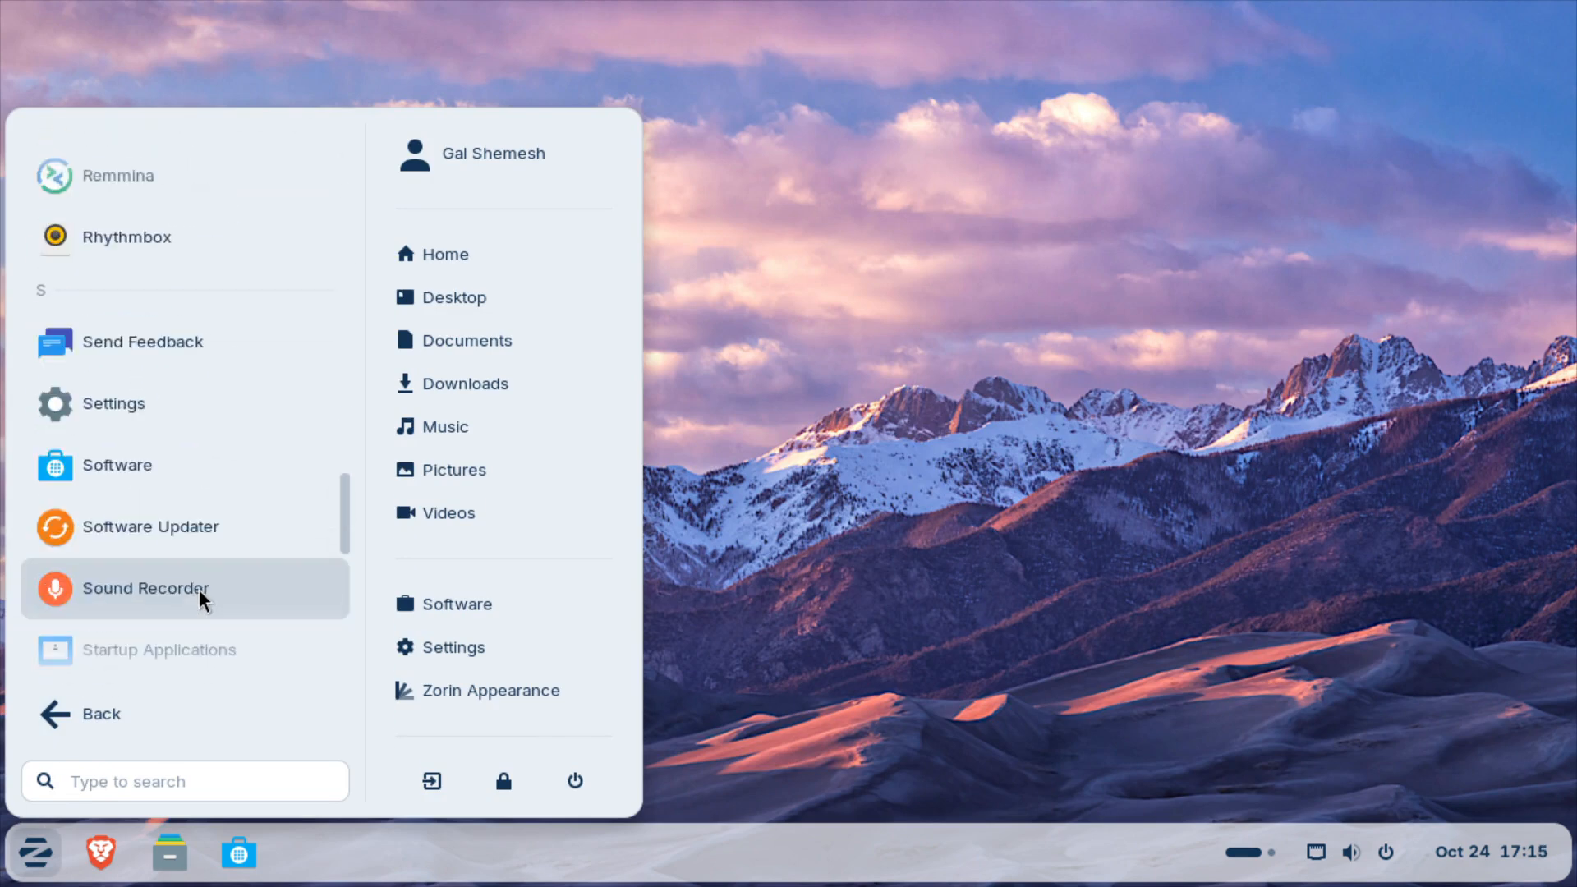
scroll(199, 589, "down", 3)
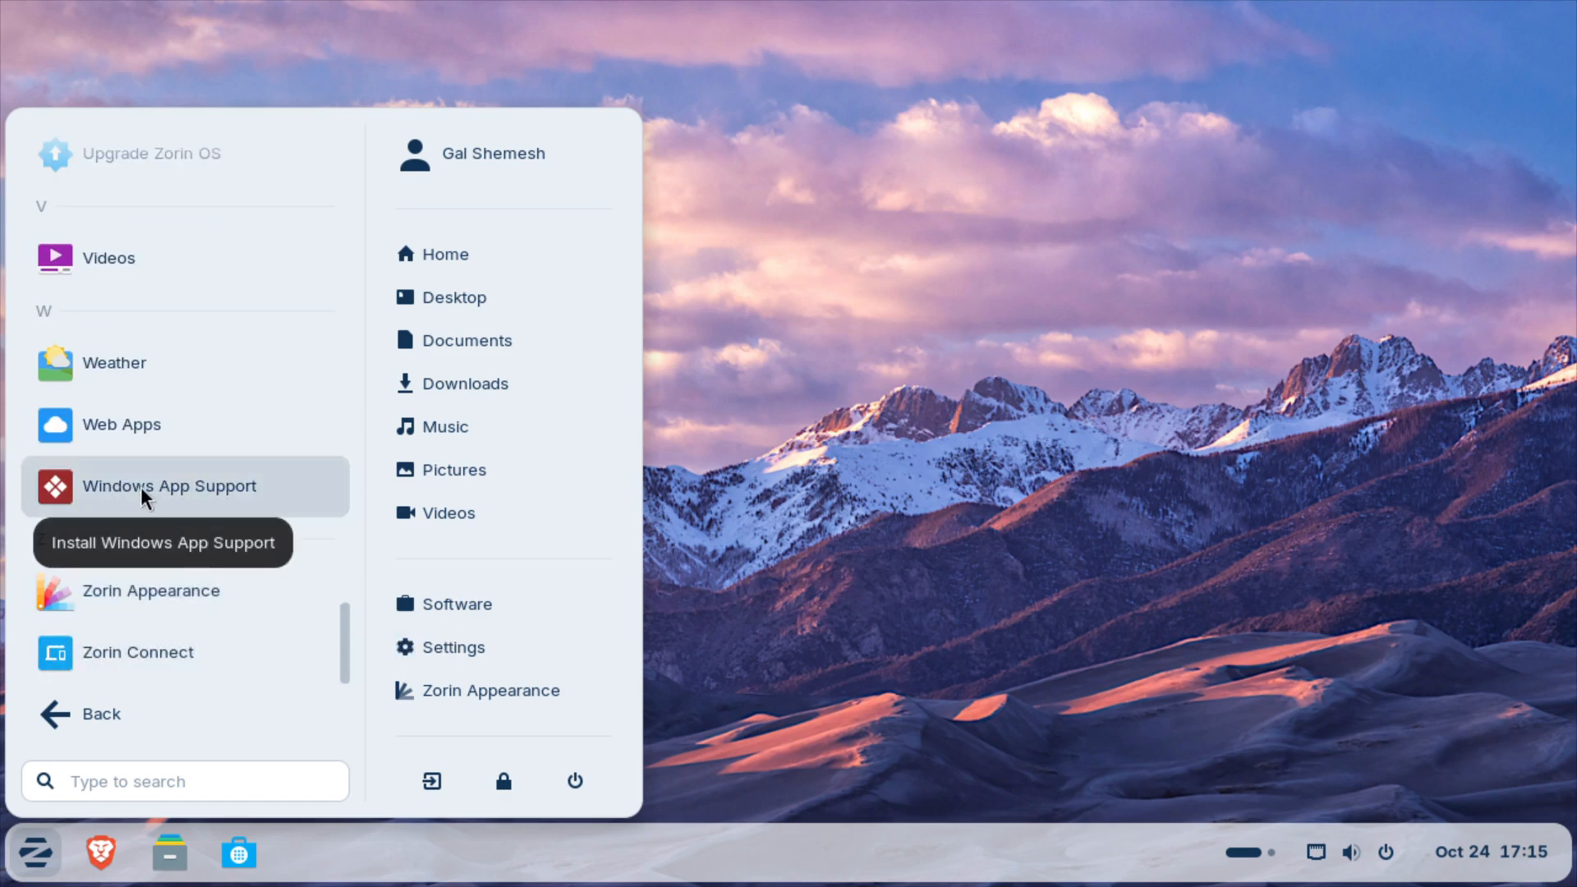
left_click(291, 485)
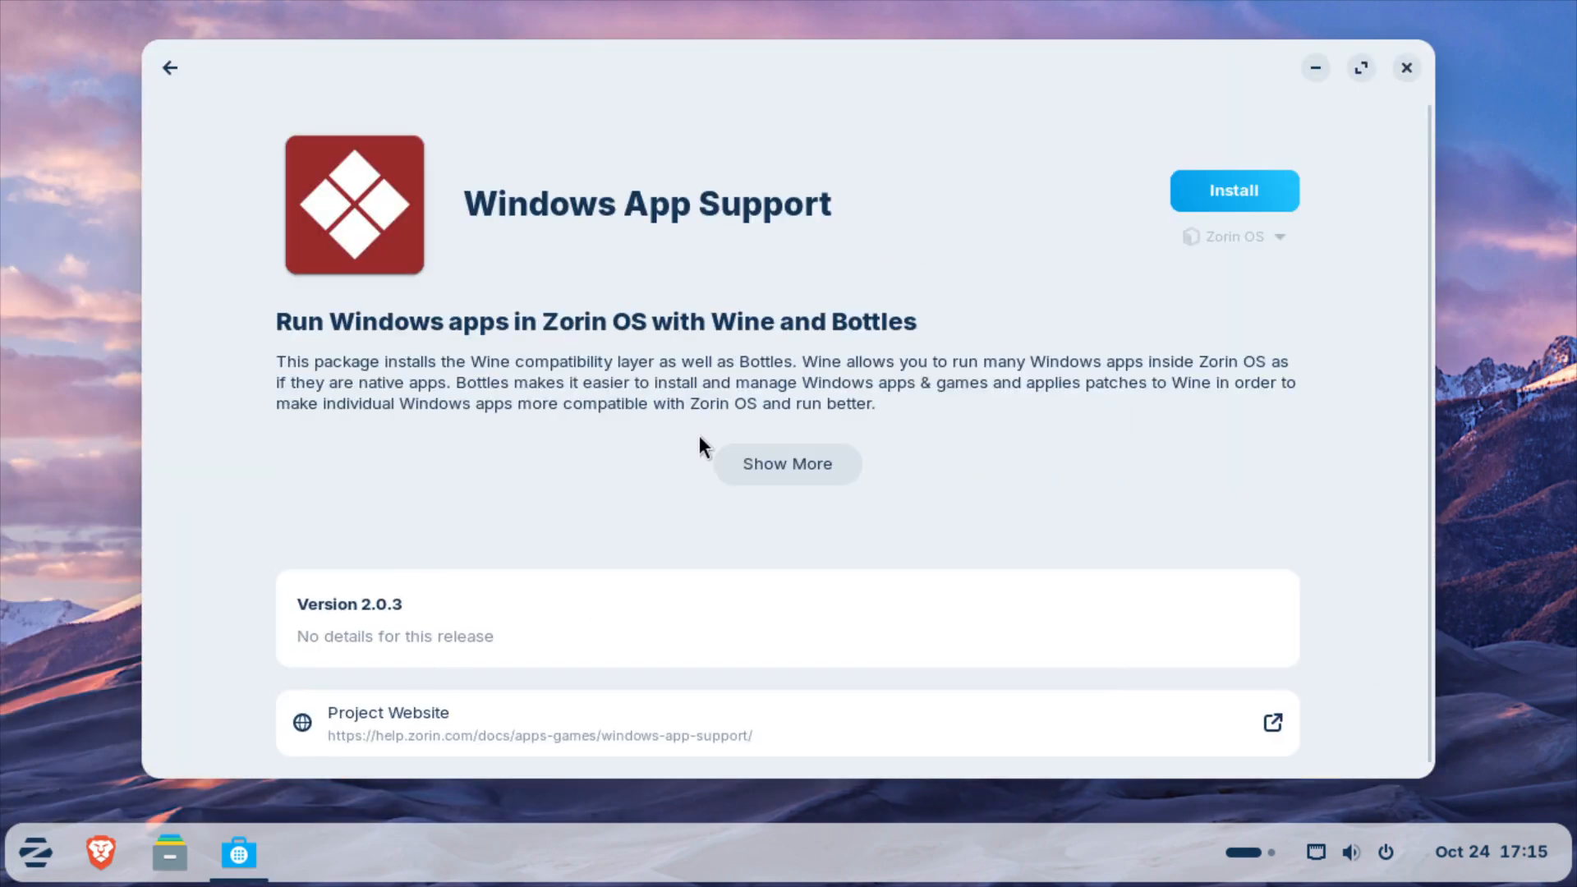
left_click(1270, 189)
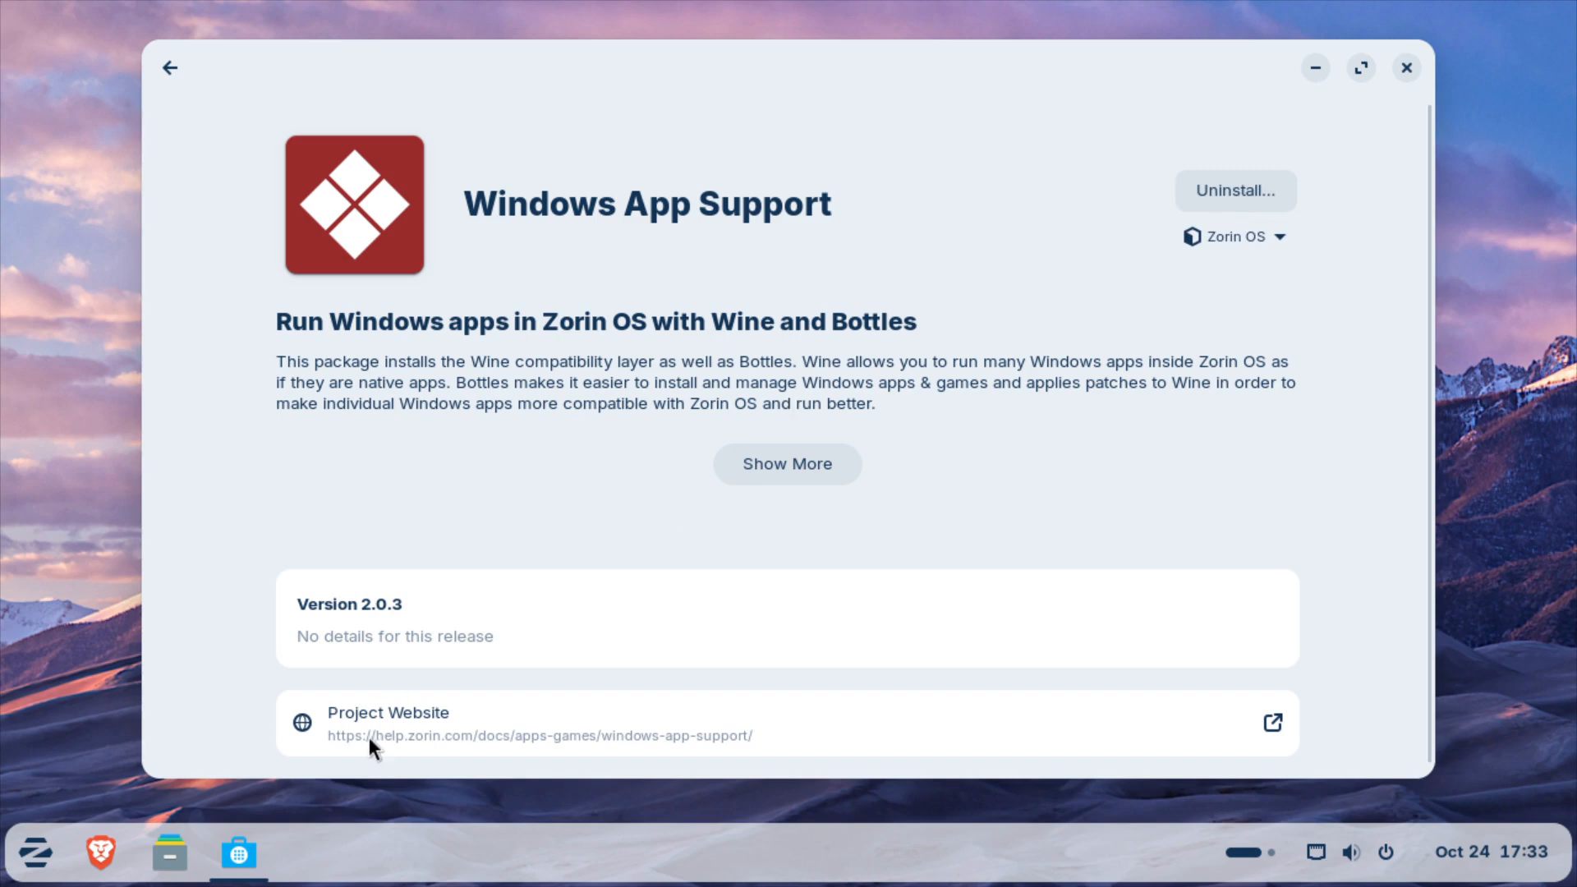
Step: Browse the Zorin OS disk in Files to the user's personal folder inside home and show hidden files
left_click(189, 845)
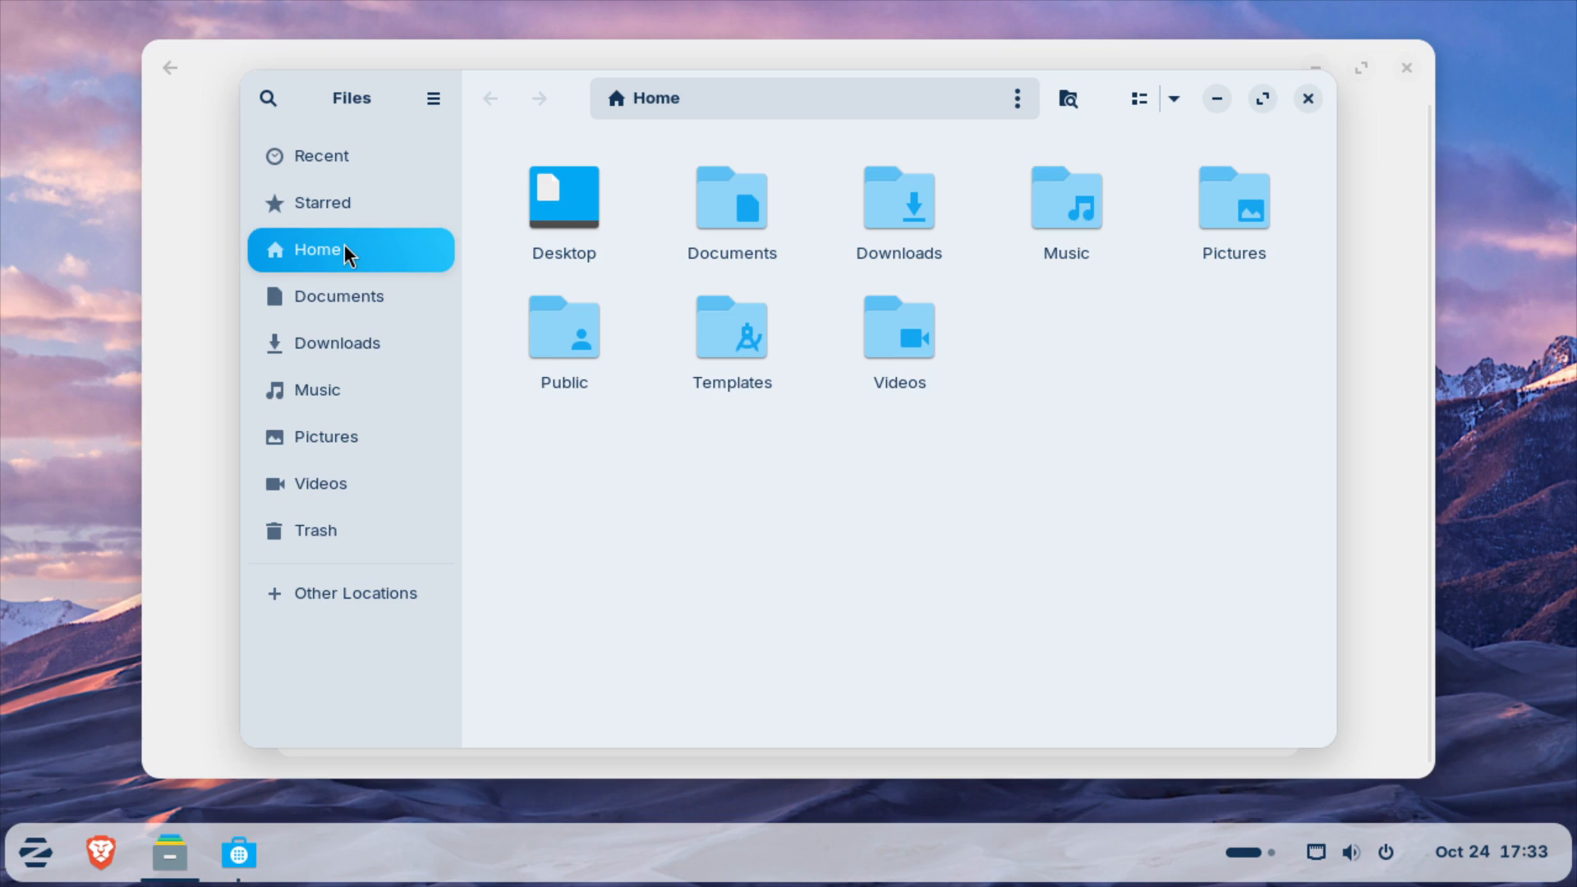
left_click(275, 610)
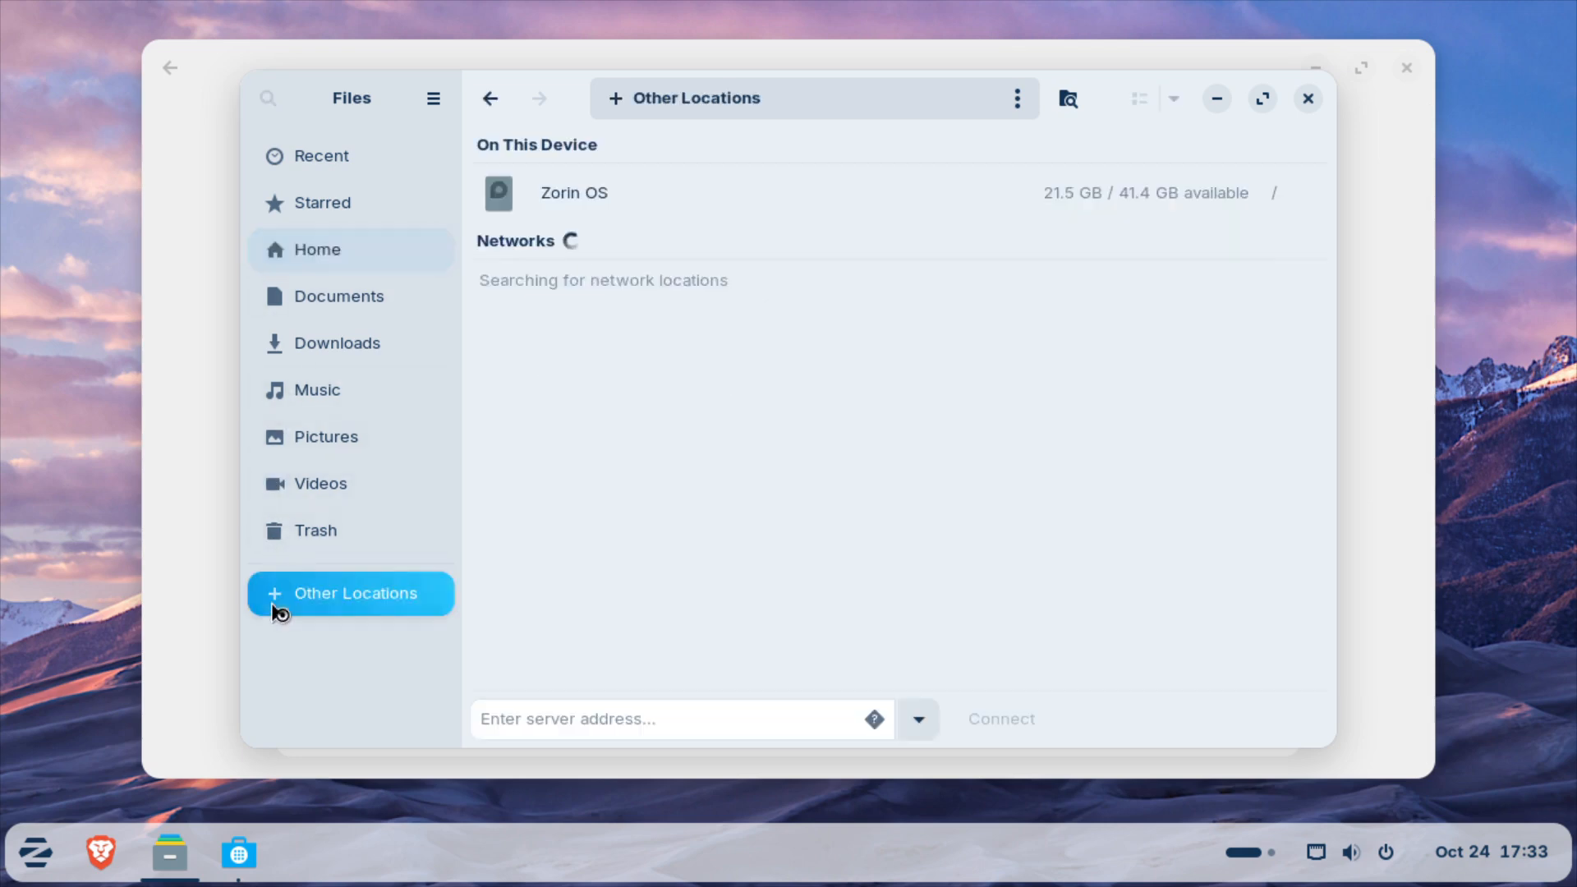
left_click(558, 193)
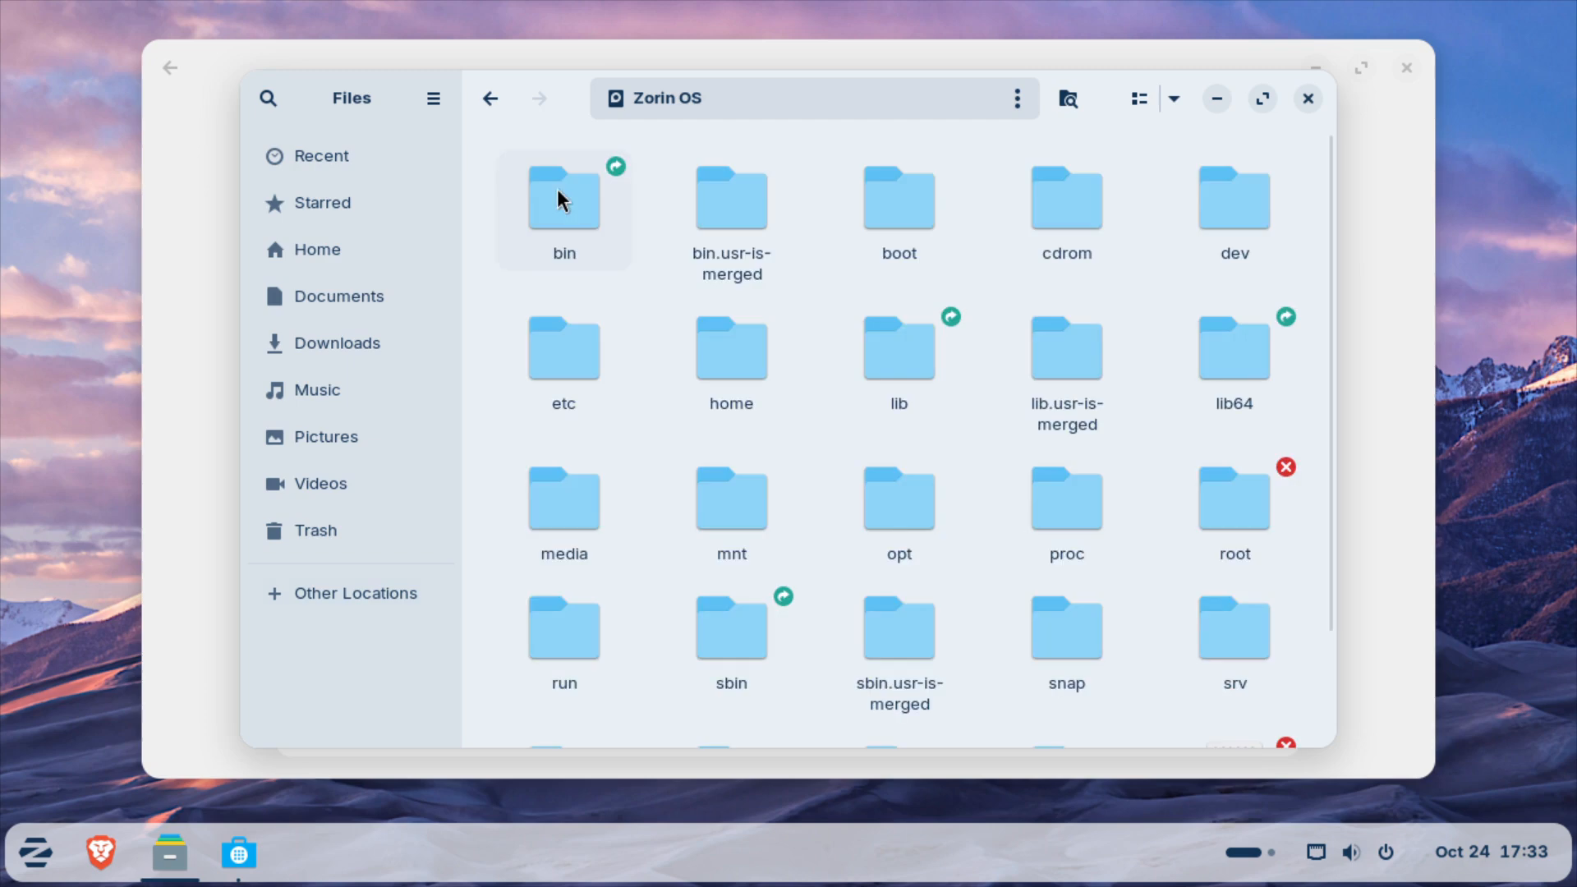
left_click(721, 347)
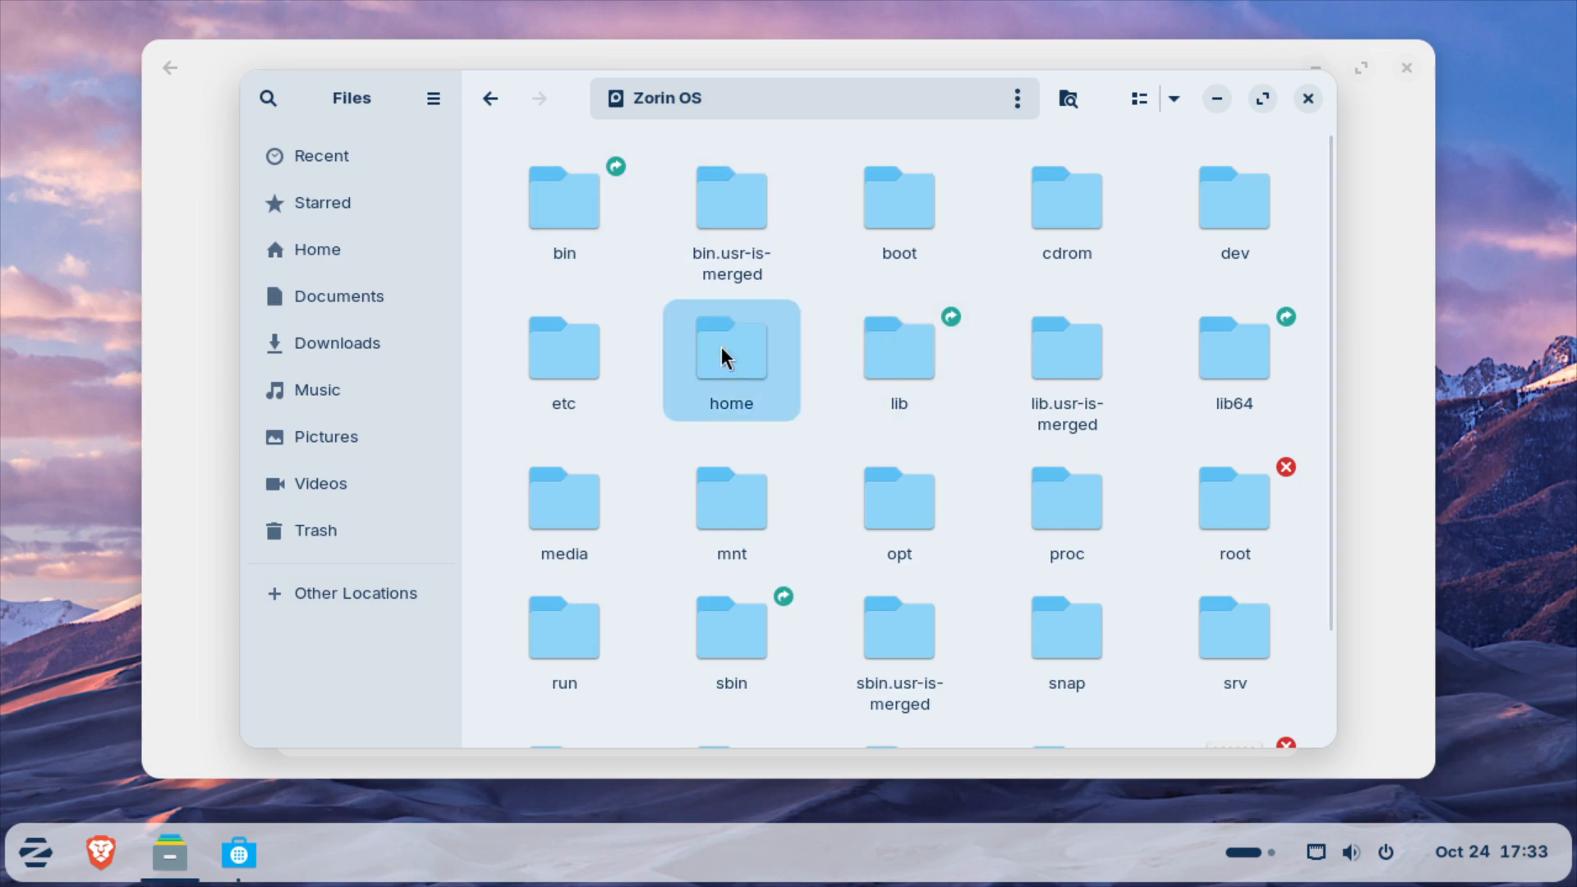
double_click(736, 354)
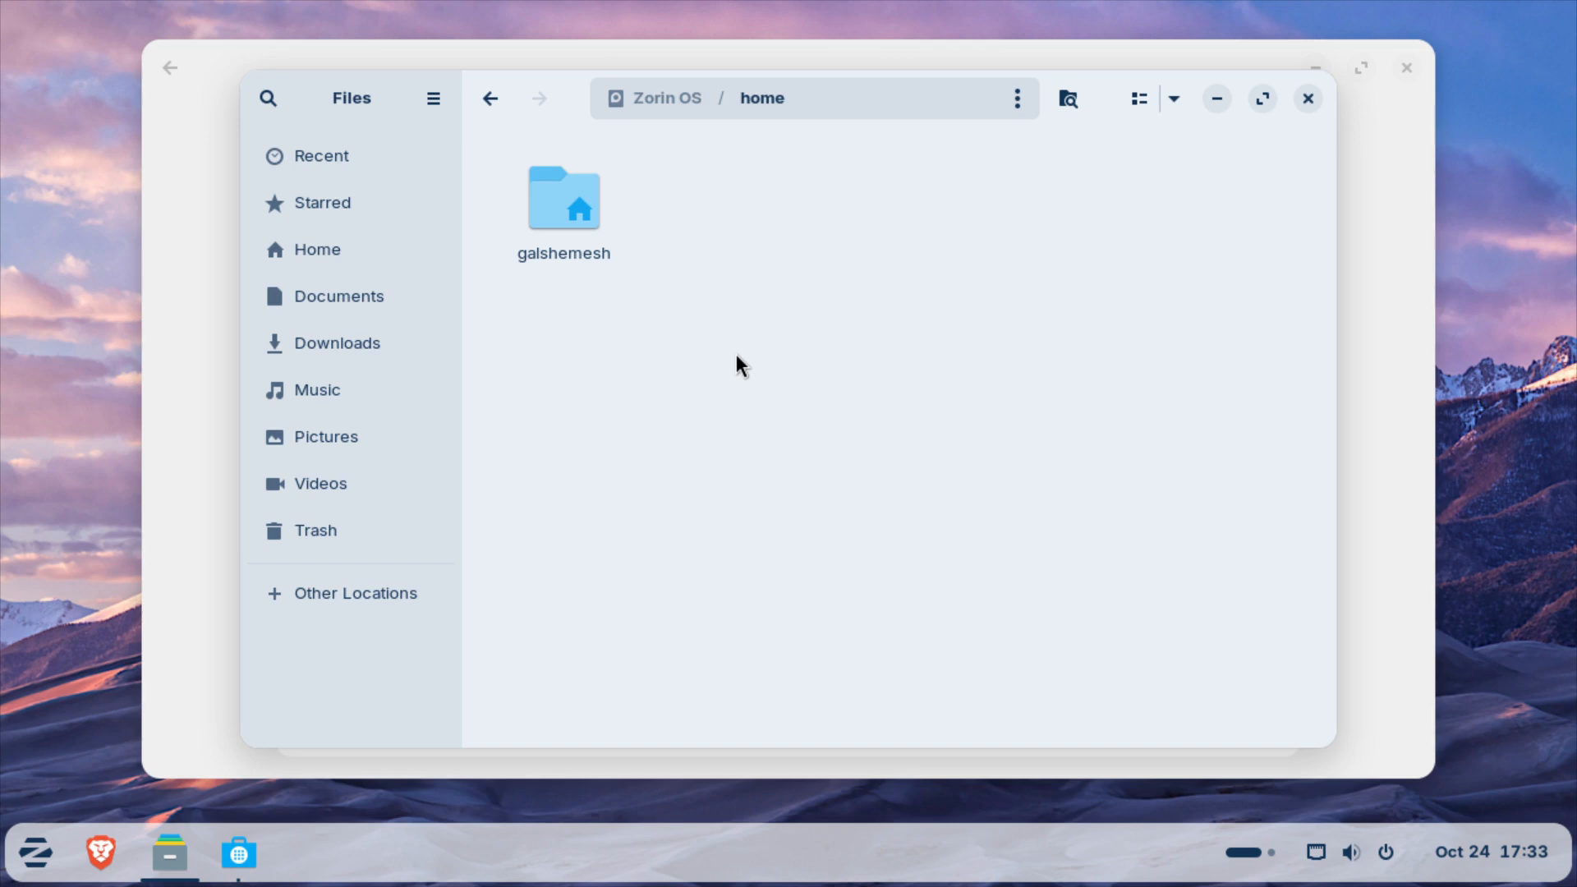
double_click(573, 207)
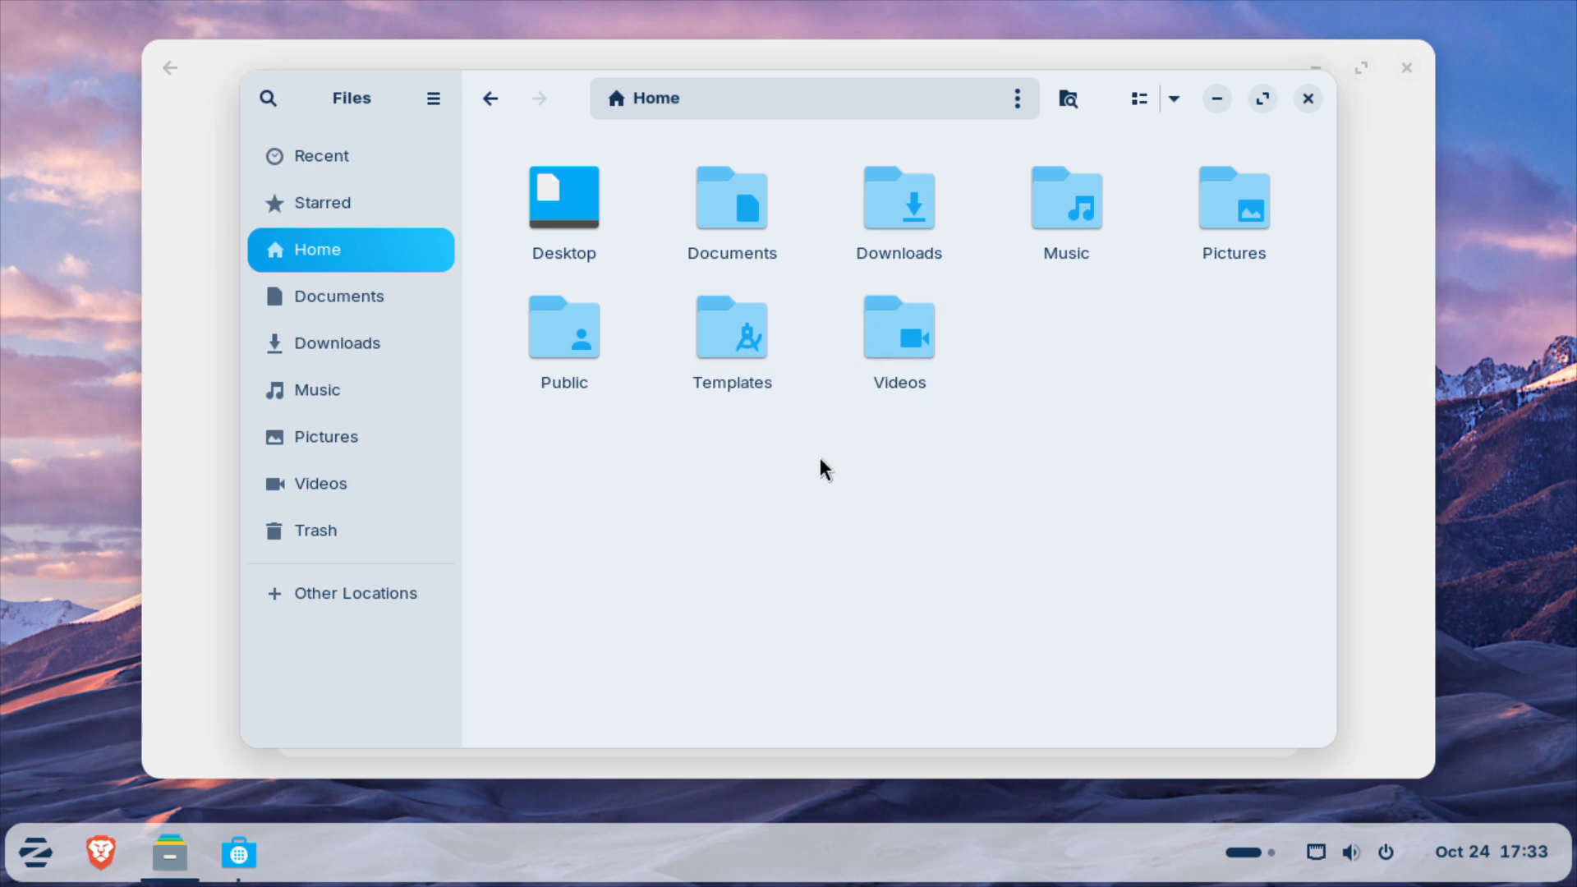
left_click(435, 98)
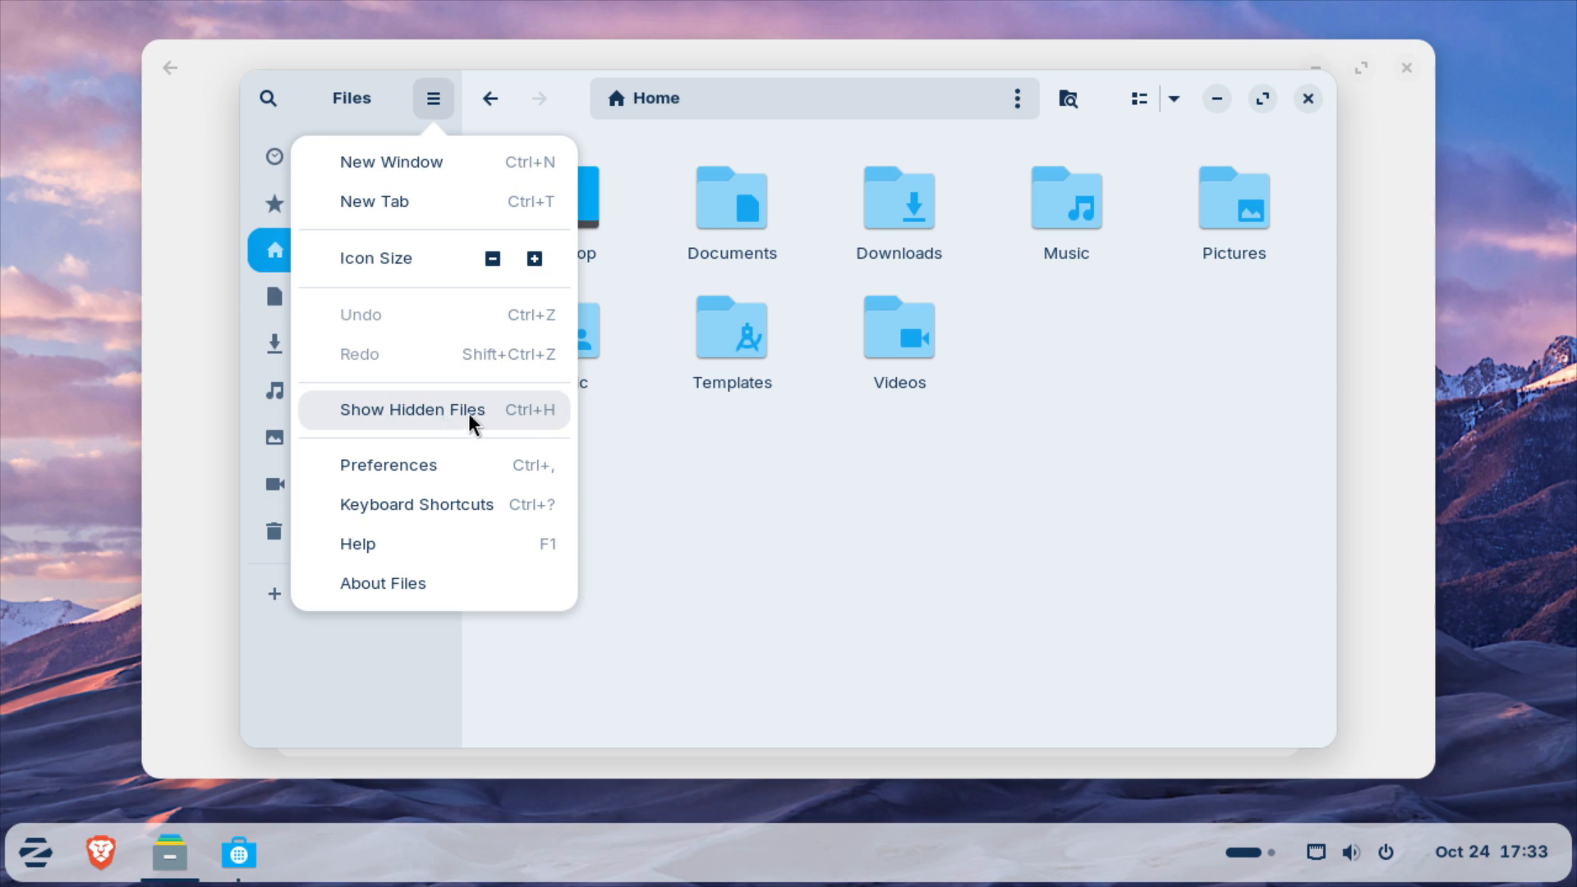
left_click(545, 416)
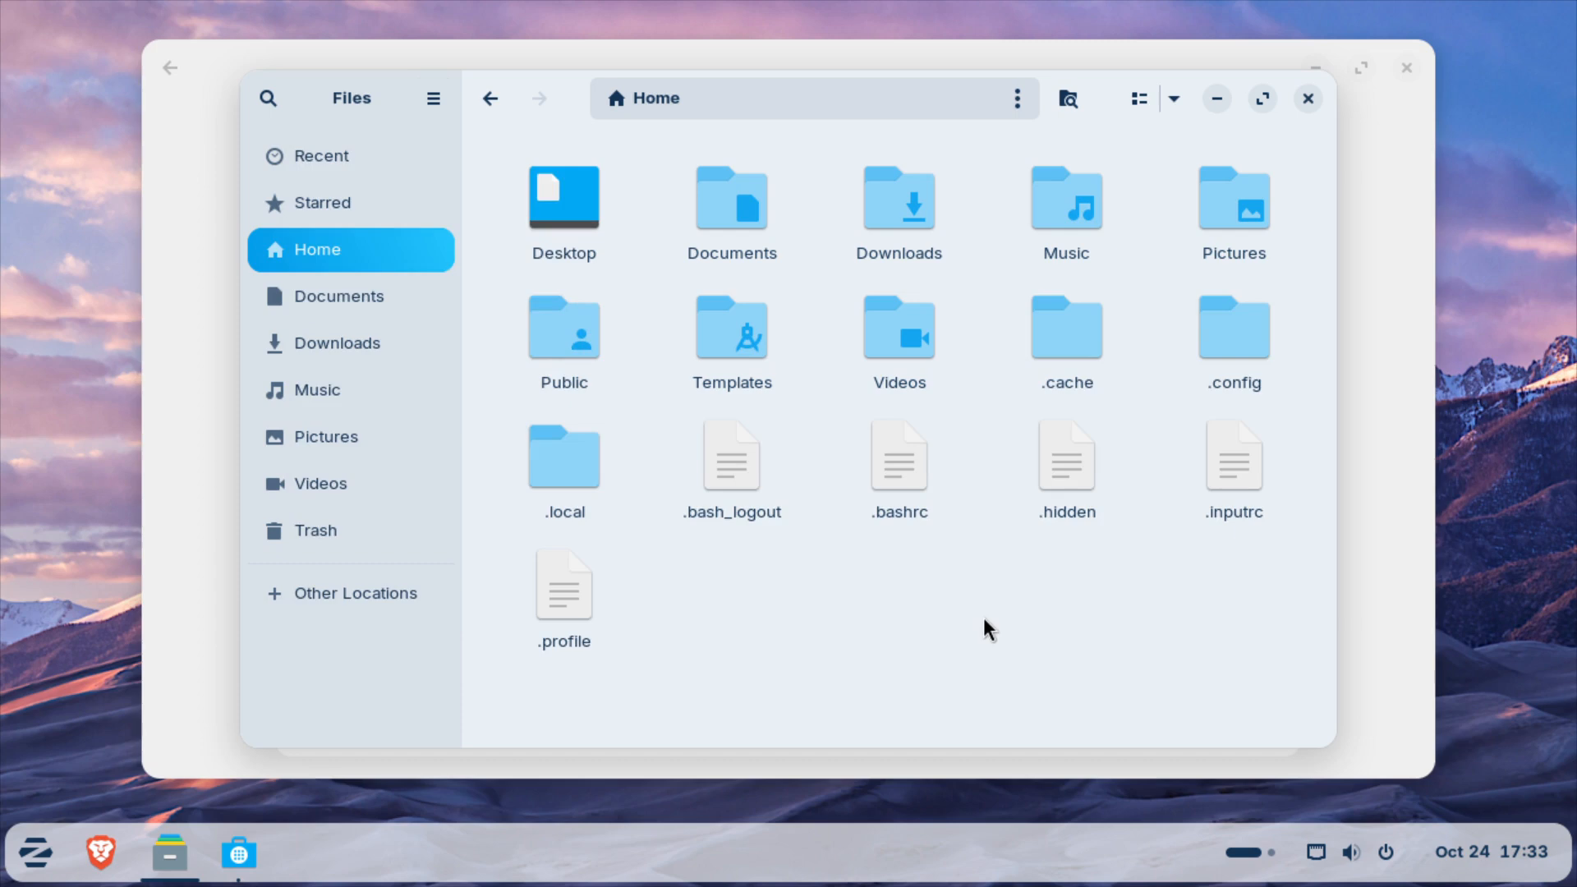
Step: Launch Bottles from the Windows Apps category
left_click(38, 869)
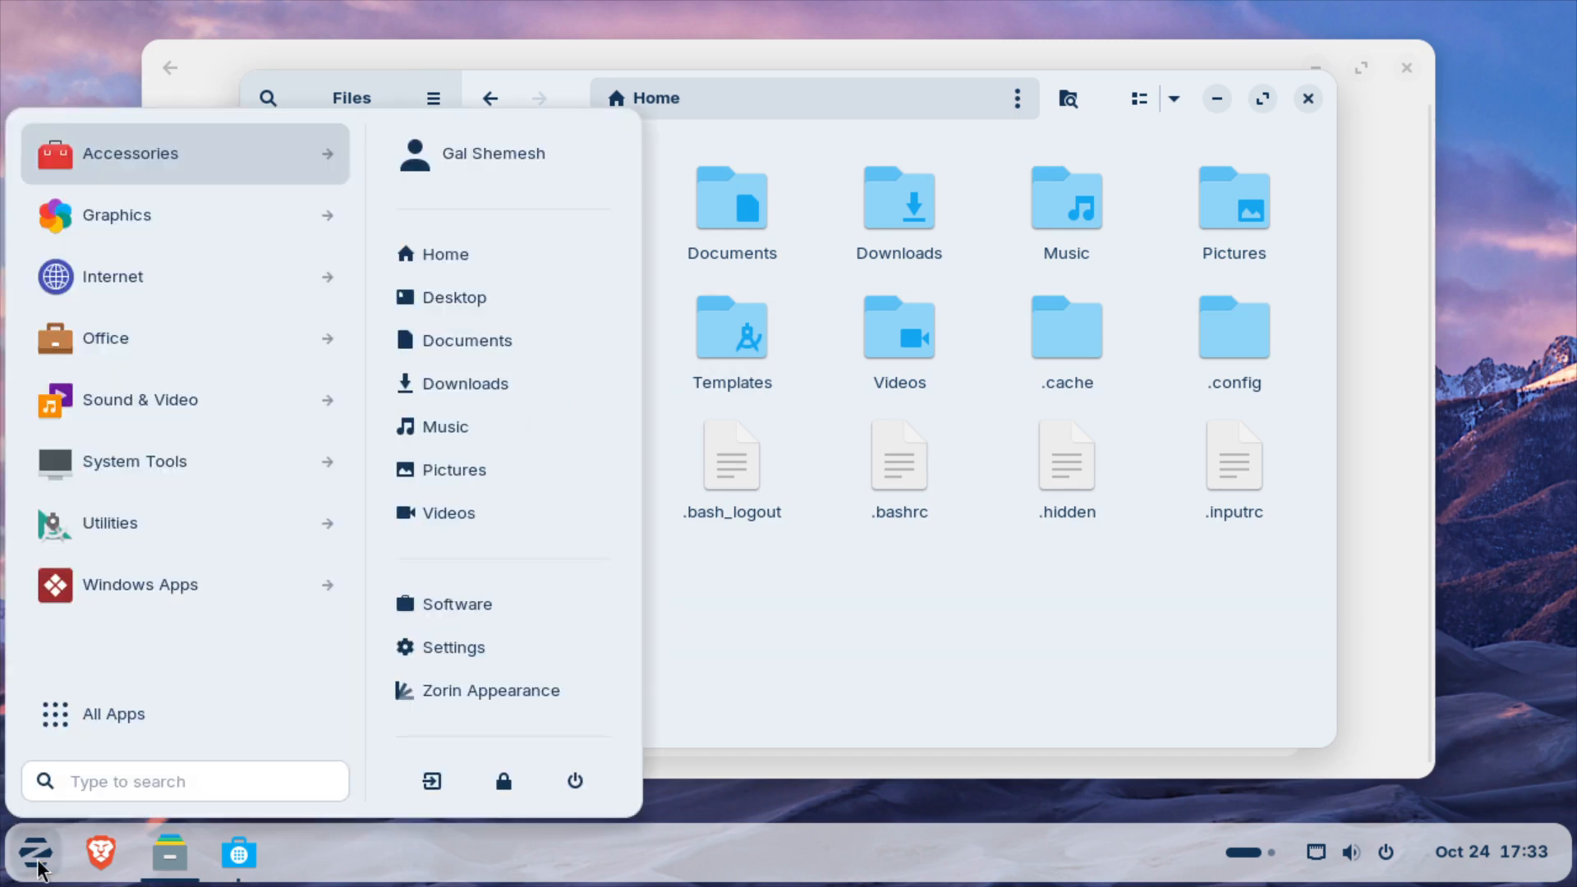
left_click(145, 589)
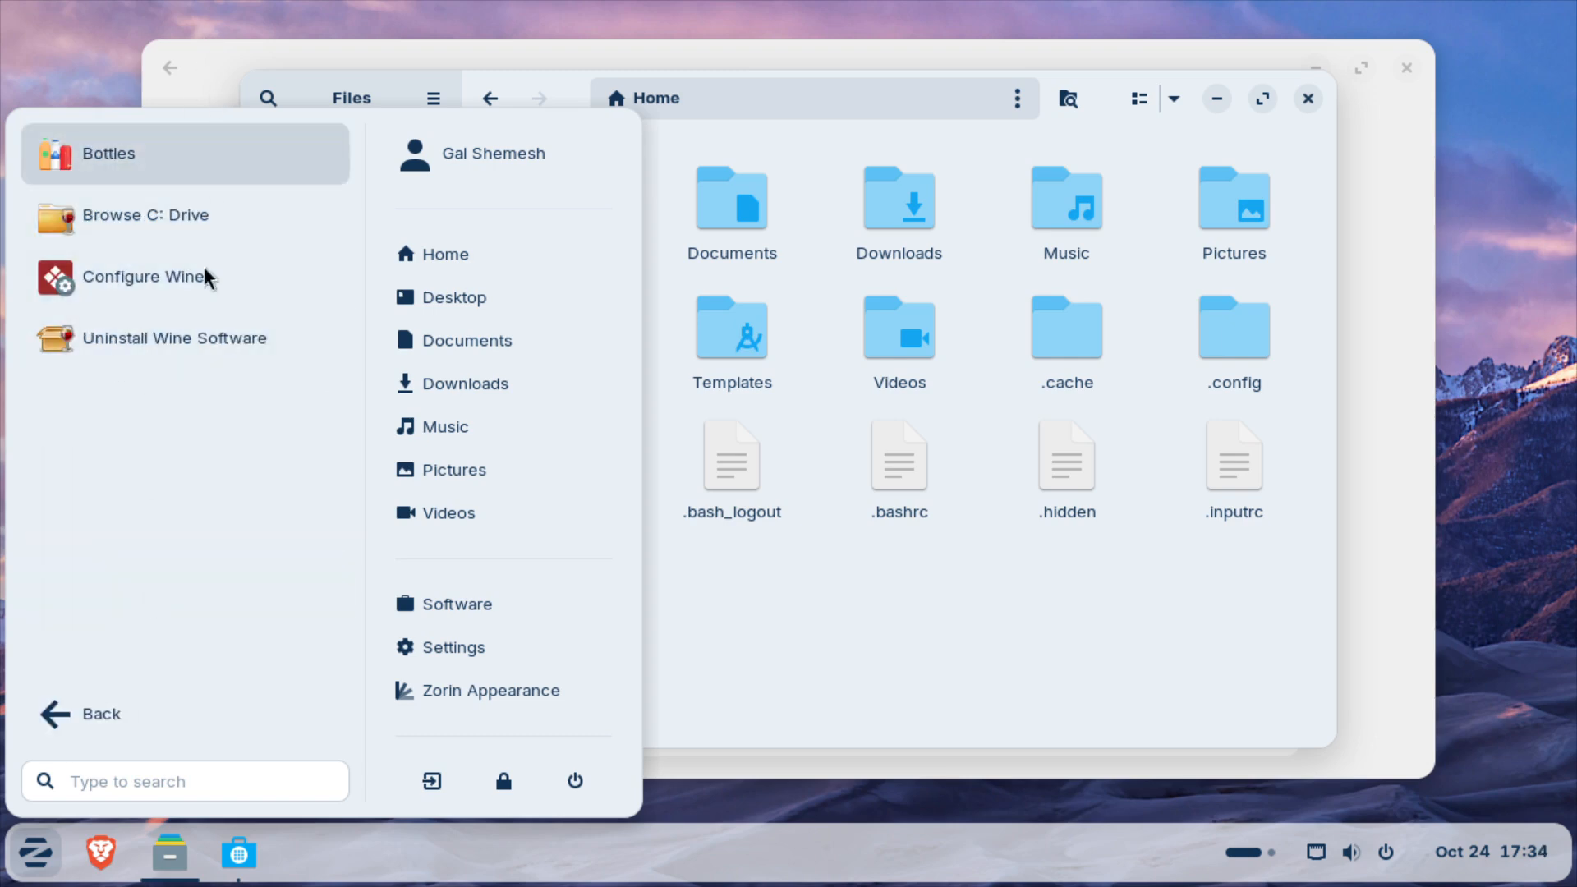
left_click(146, 152)
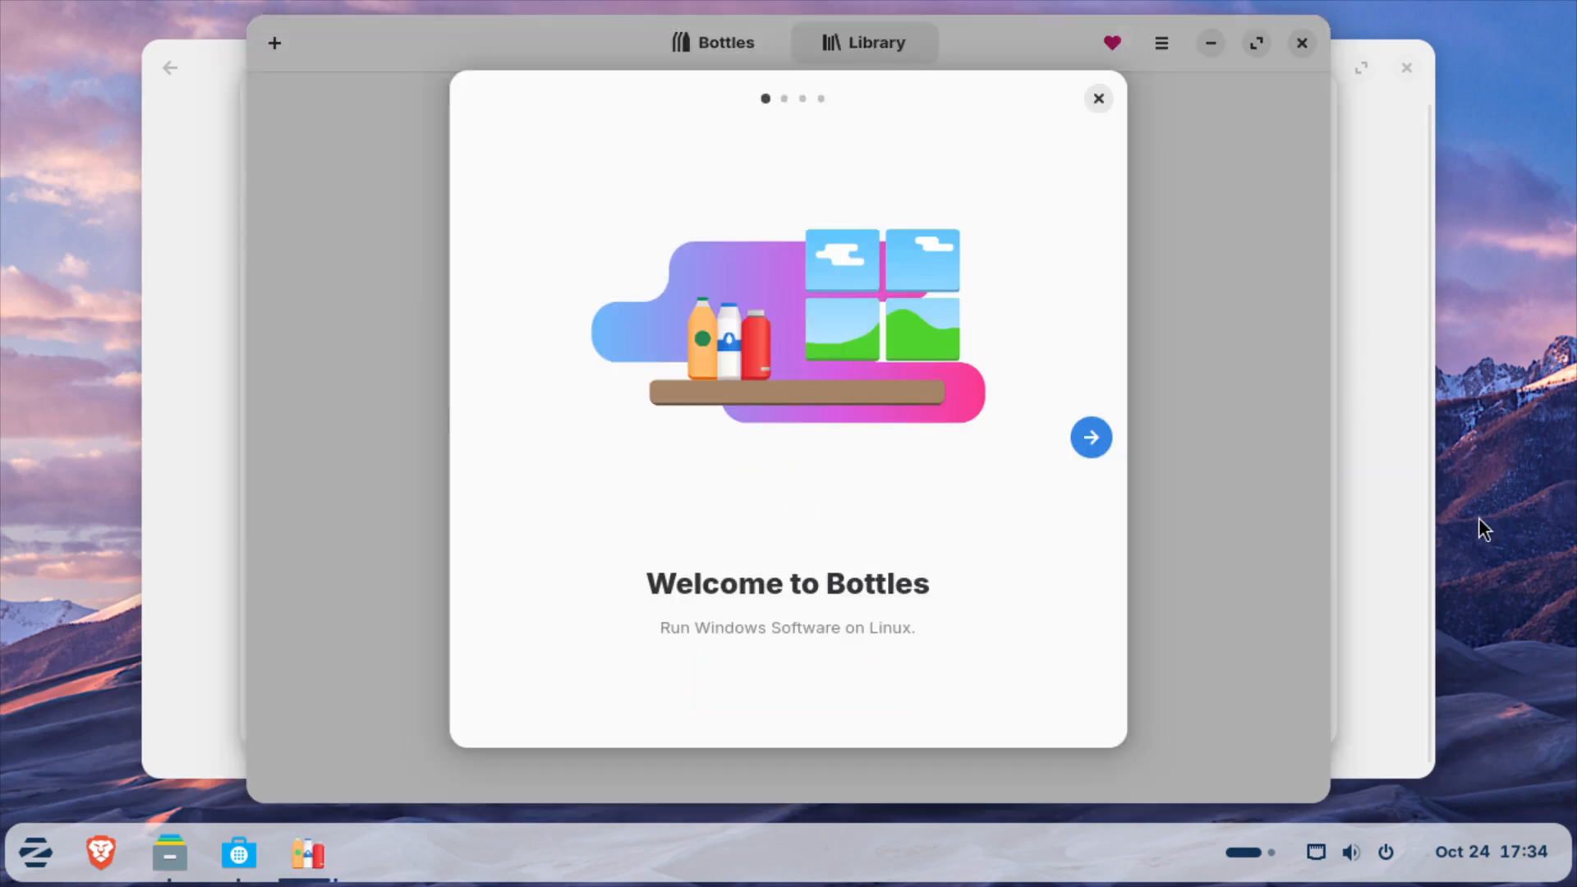
Step: Close the Windows App Support window and move the Files window so that Bottles is partly uncovered
left_click(1398, 565)
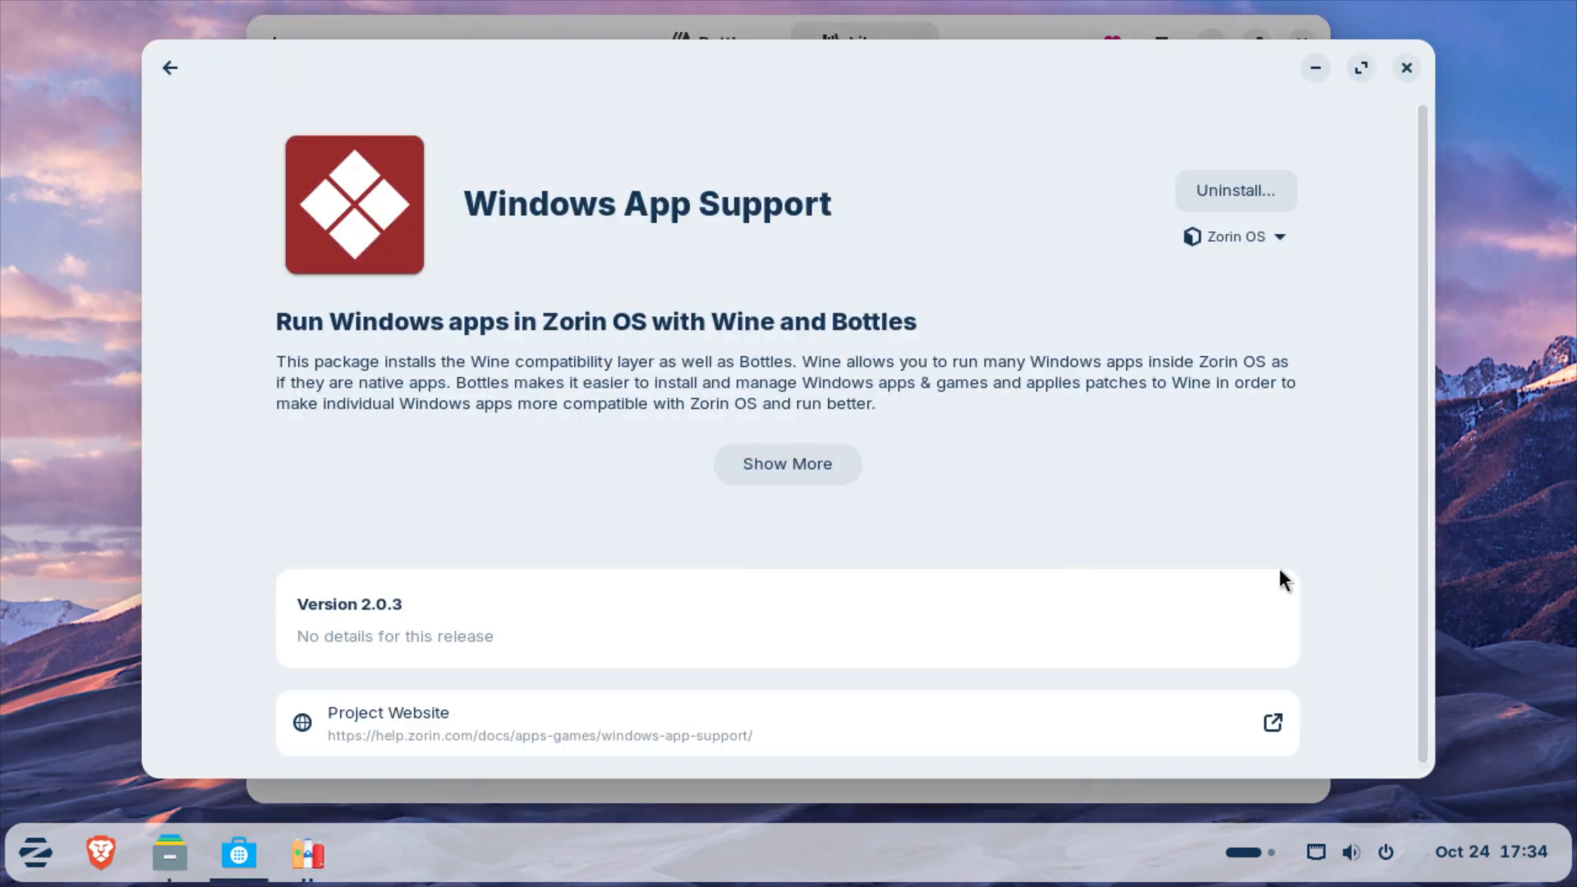
left_click(1406, 67)
left_click_drag(1097, 119, 1309, 168)
Step: Browse from the home folder to .var/app/com.usebottles.bottles/data/bottles/bottles to inspect where bottles are stored
left_click(912, 497)
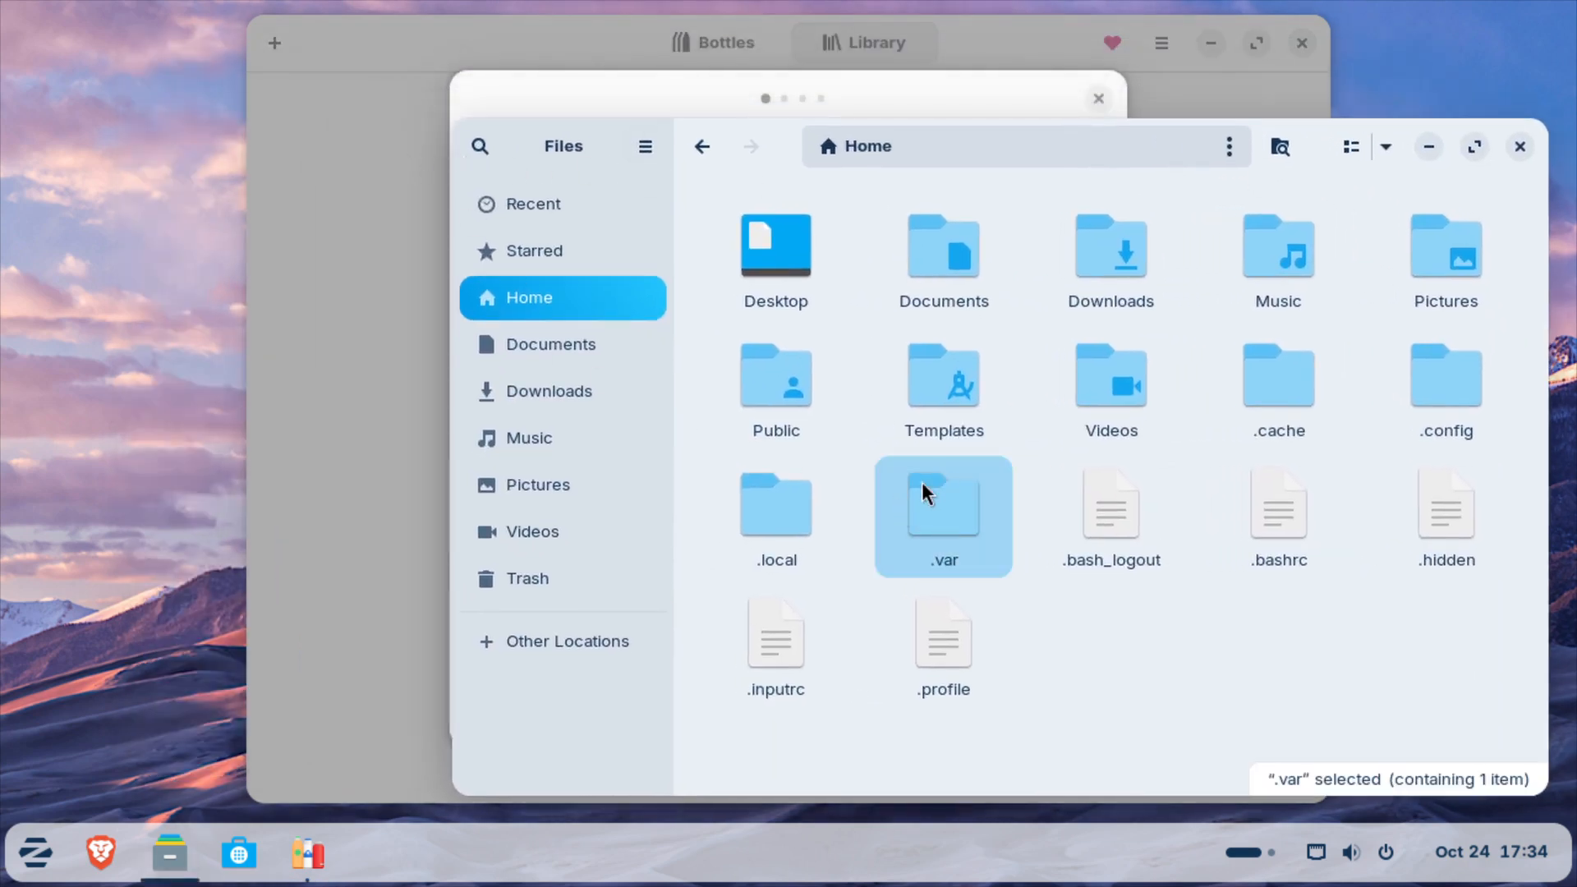
double_click(949, 510)
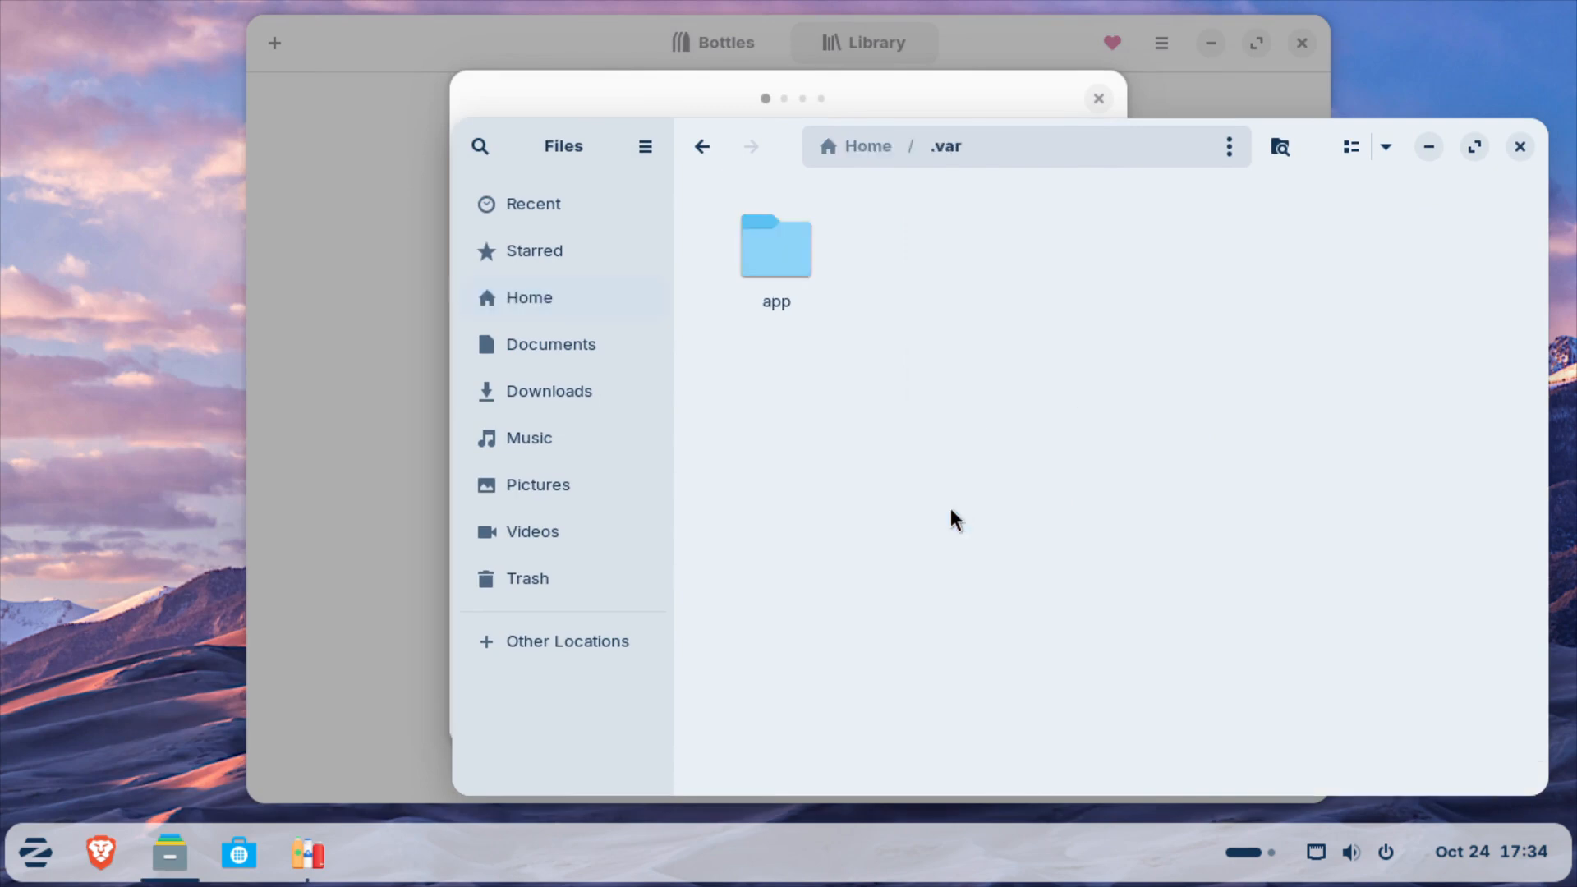
double_click(781, 264)
double_click(757, 251)
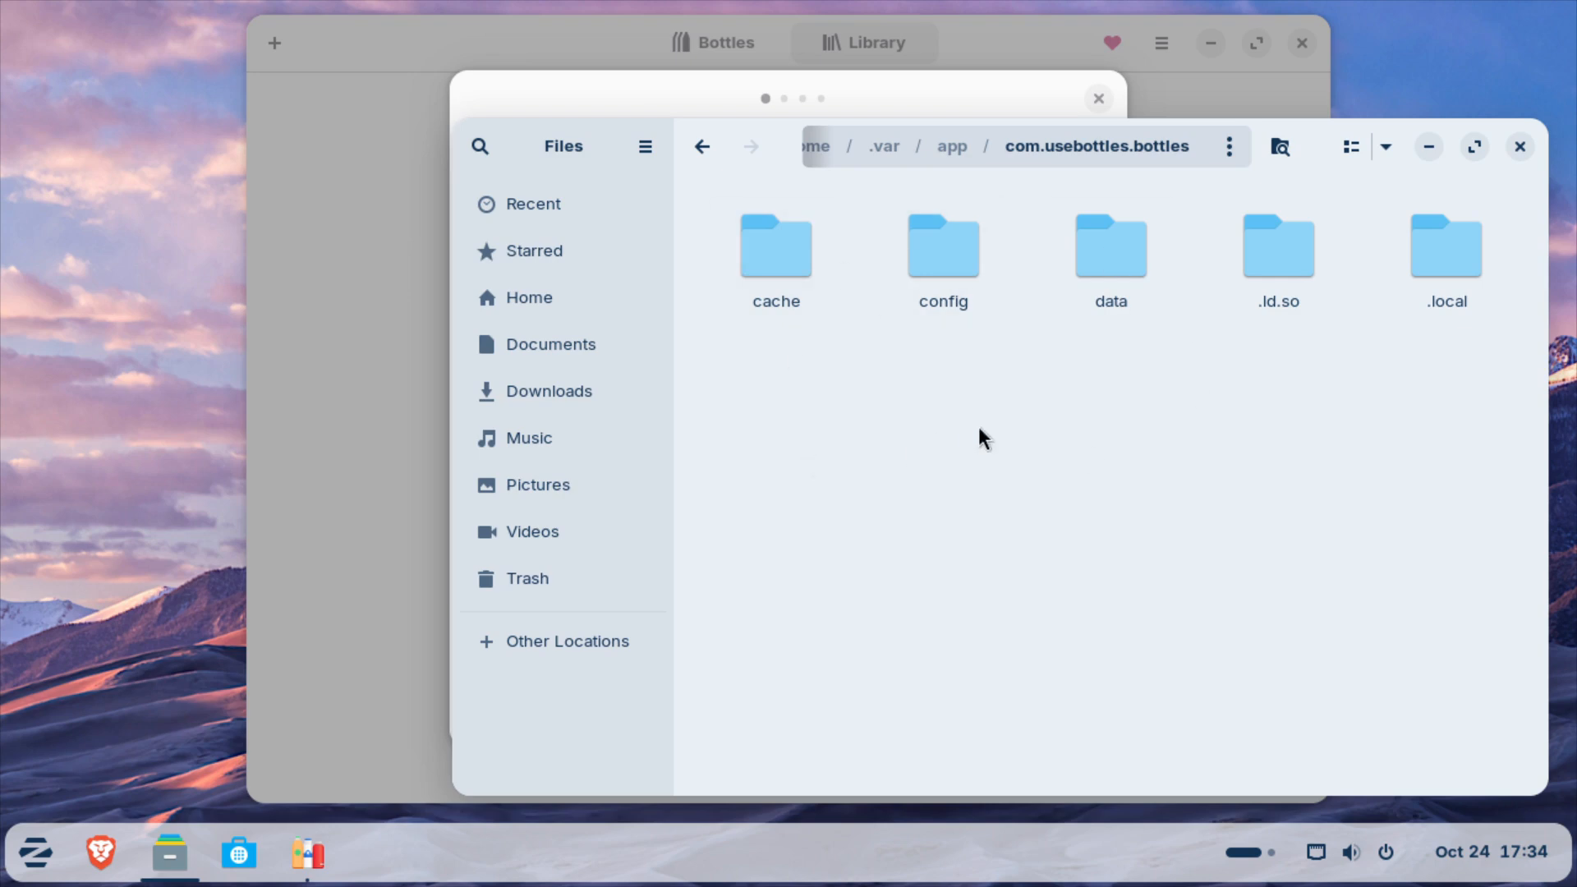
double_click(1109, 261)
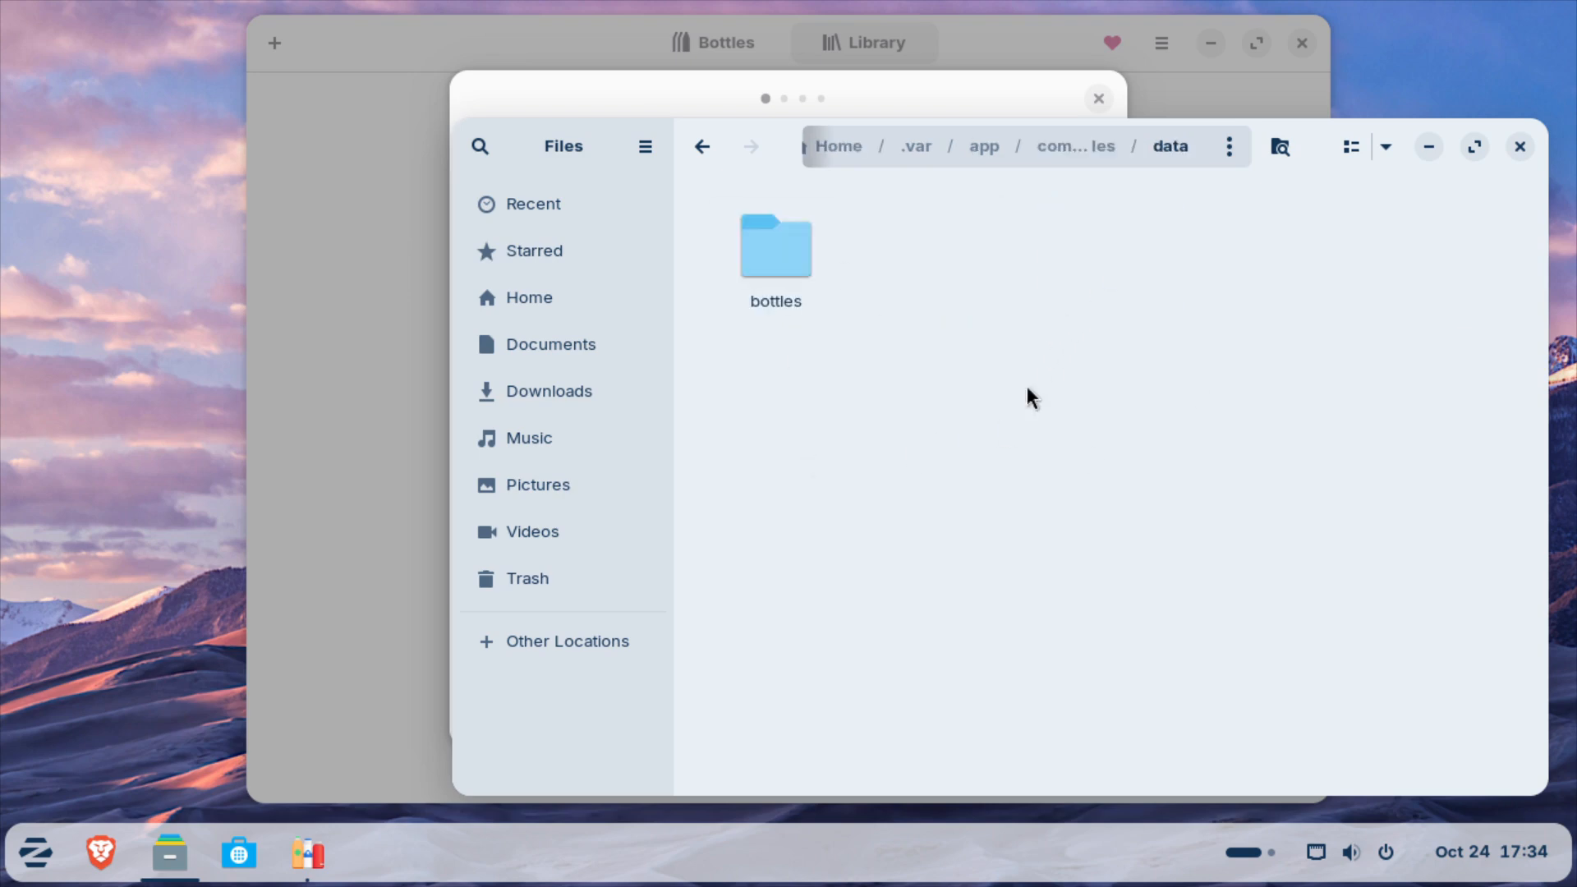
double_click(777, 249)
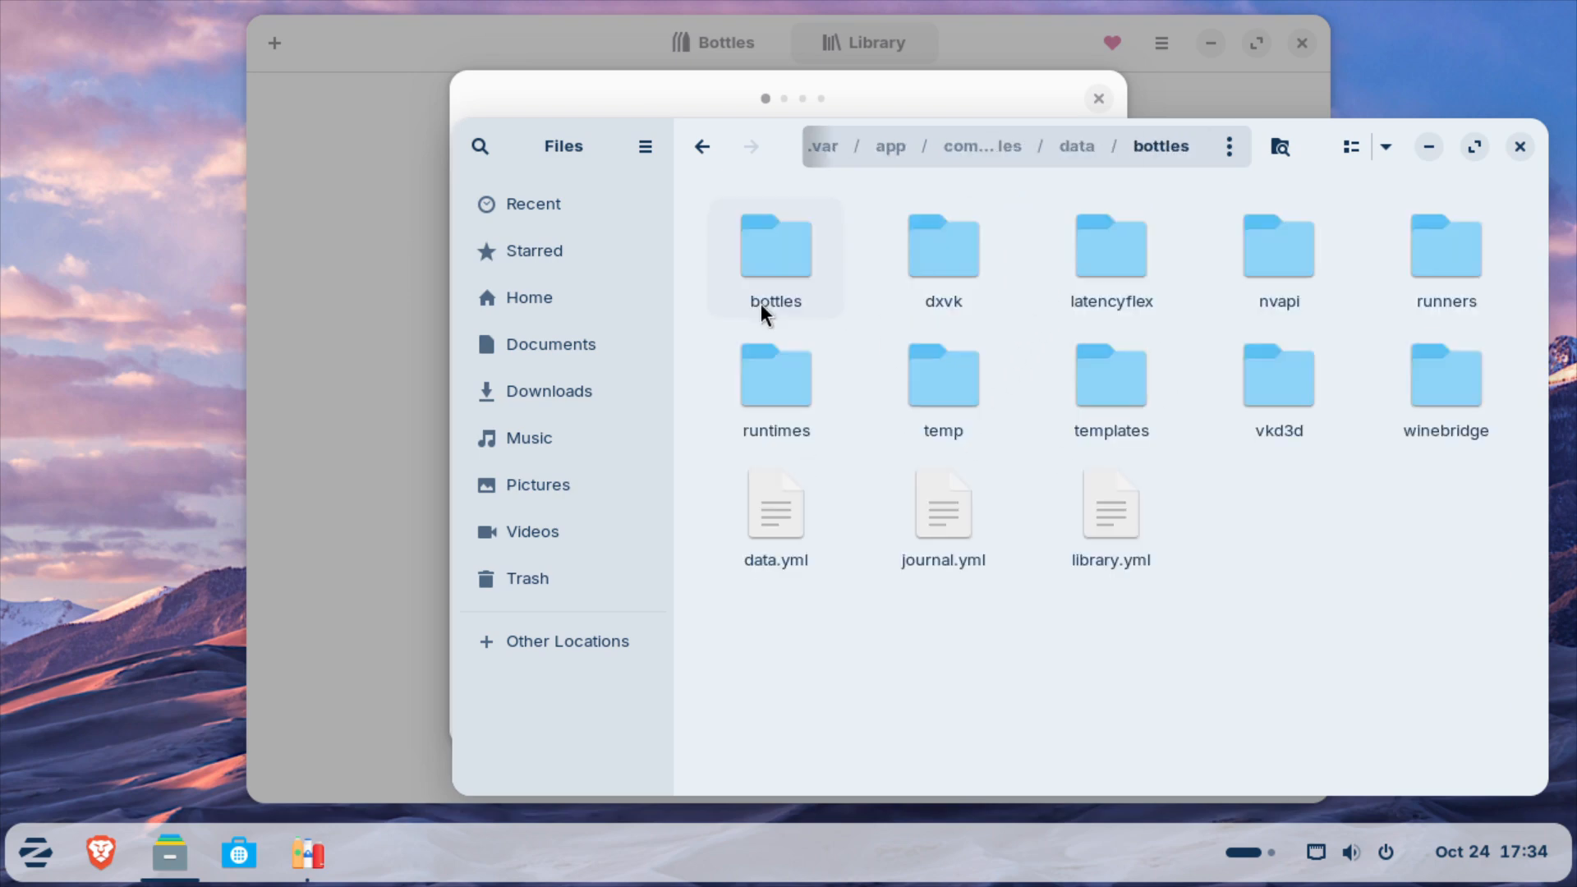
double_click(771, 246)
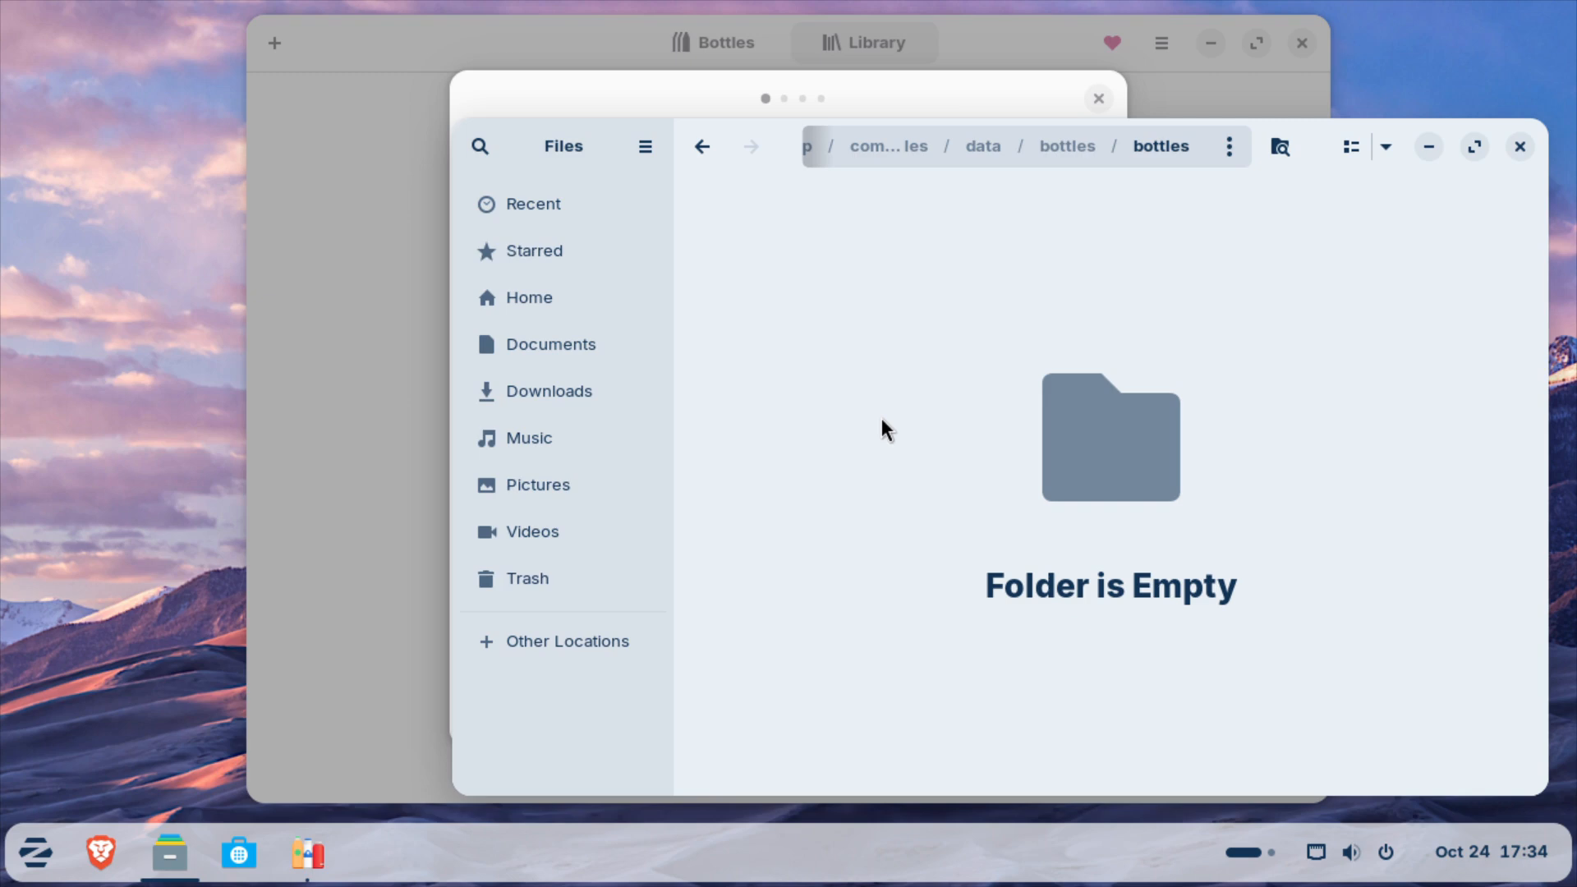
Step: Return to Bottles and complete its first-run setup through to the main window
left_click(708, 83)
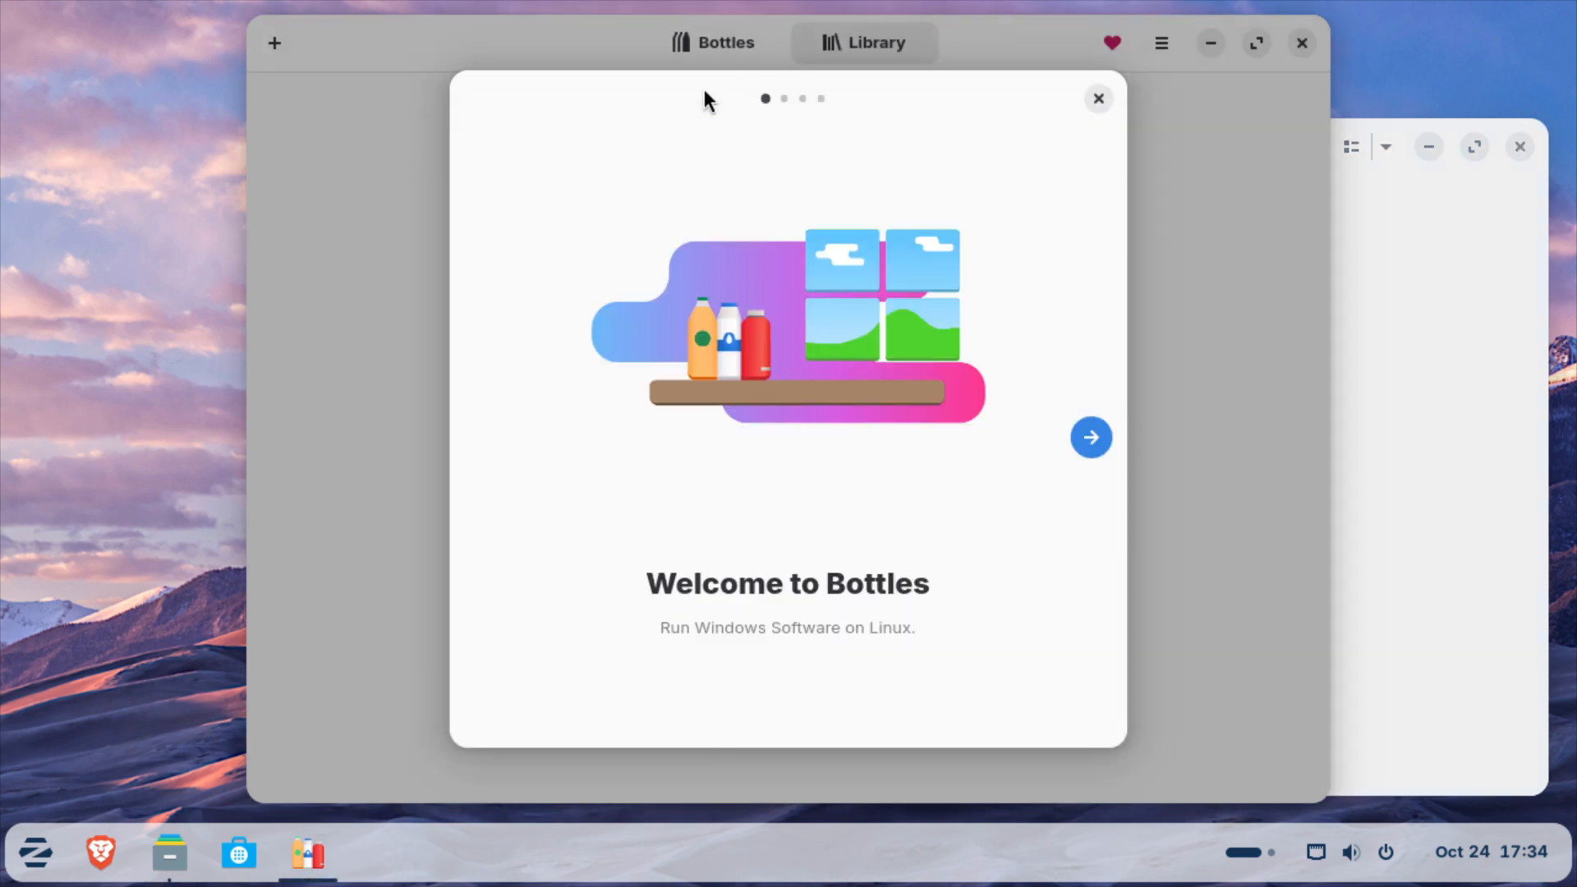
left_click(1089, 442)
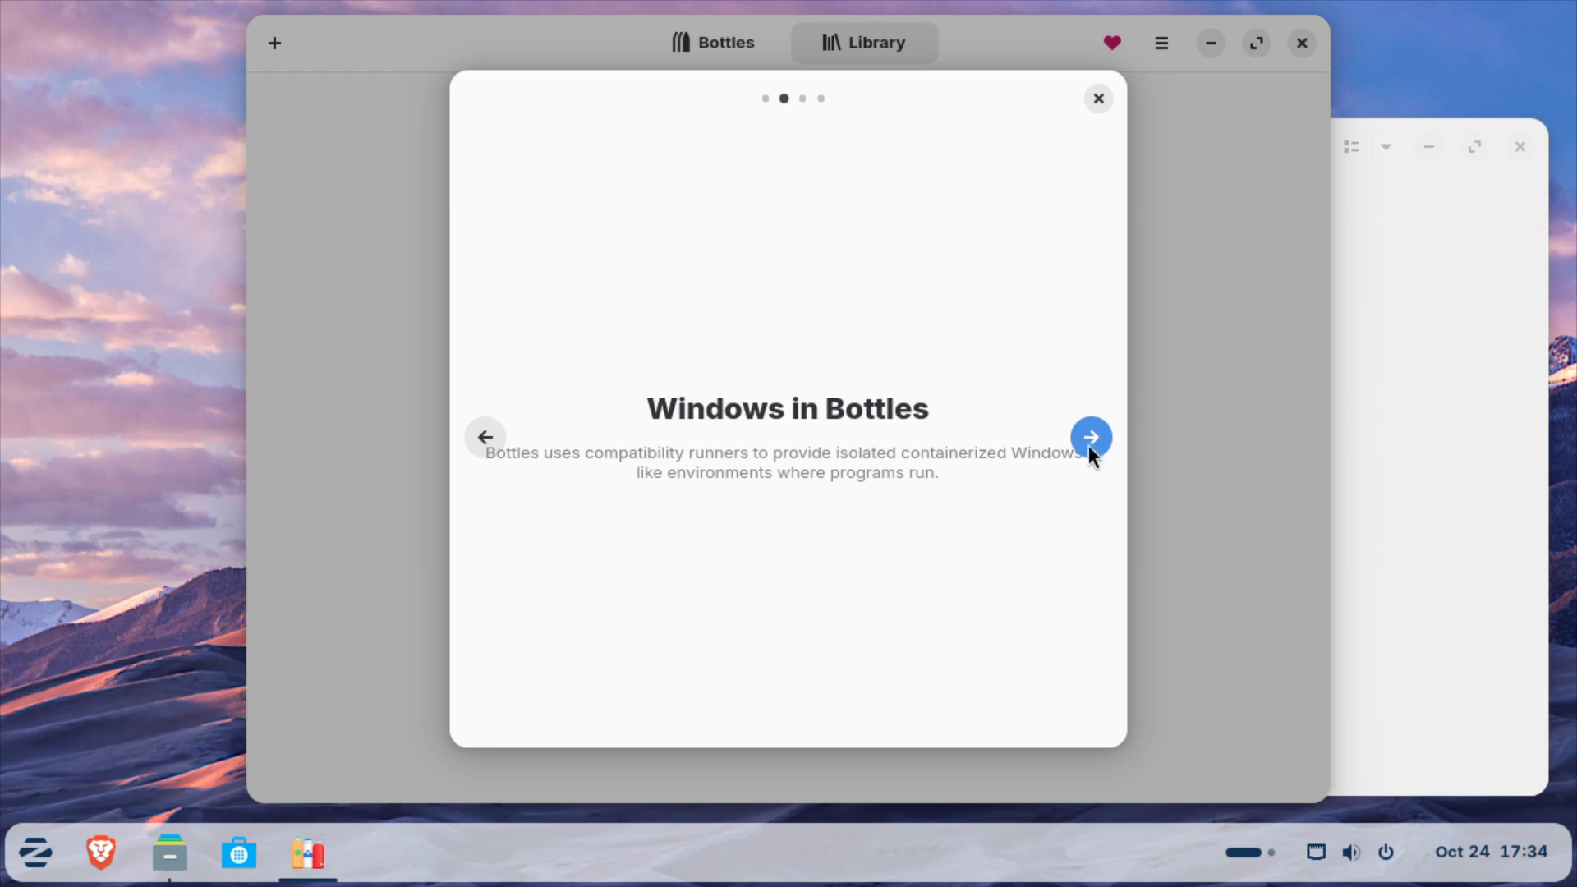
left_click(1089, 444)
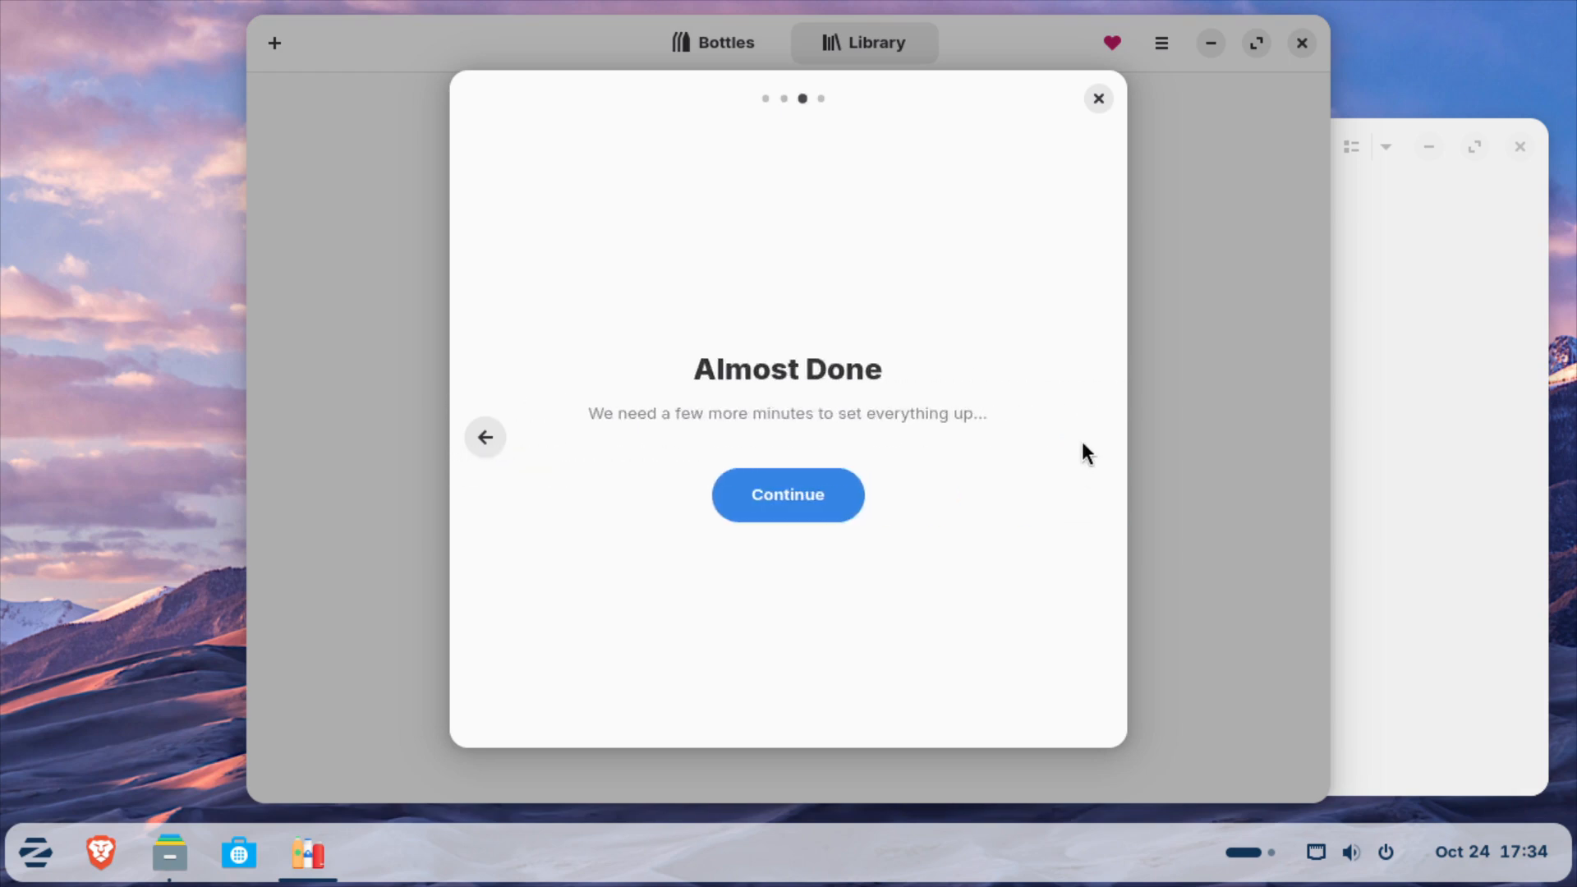
left_click(825, 500)
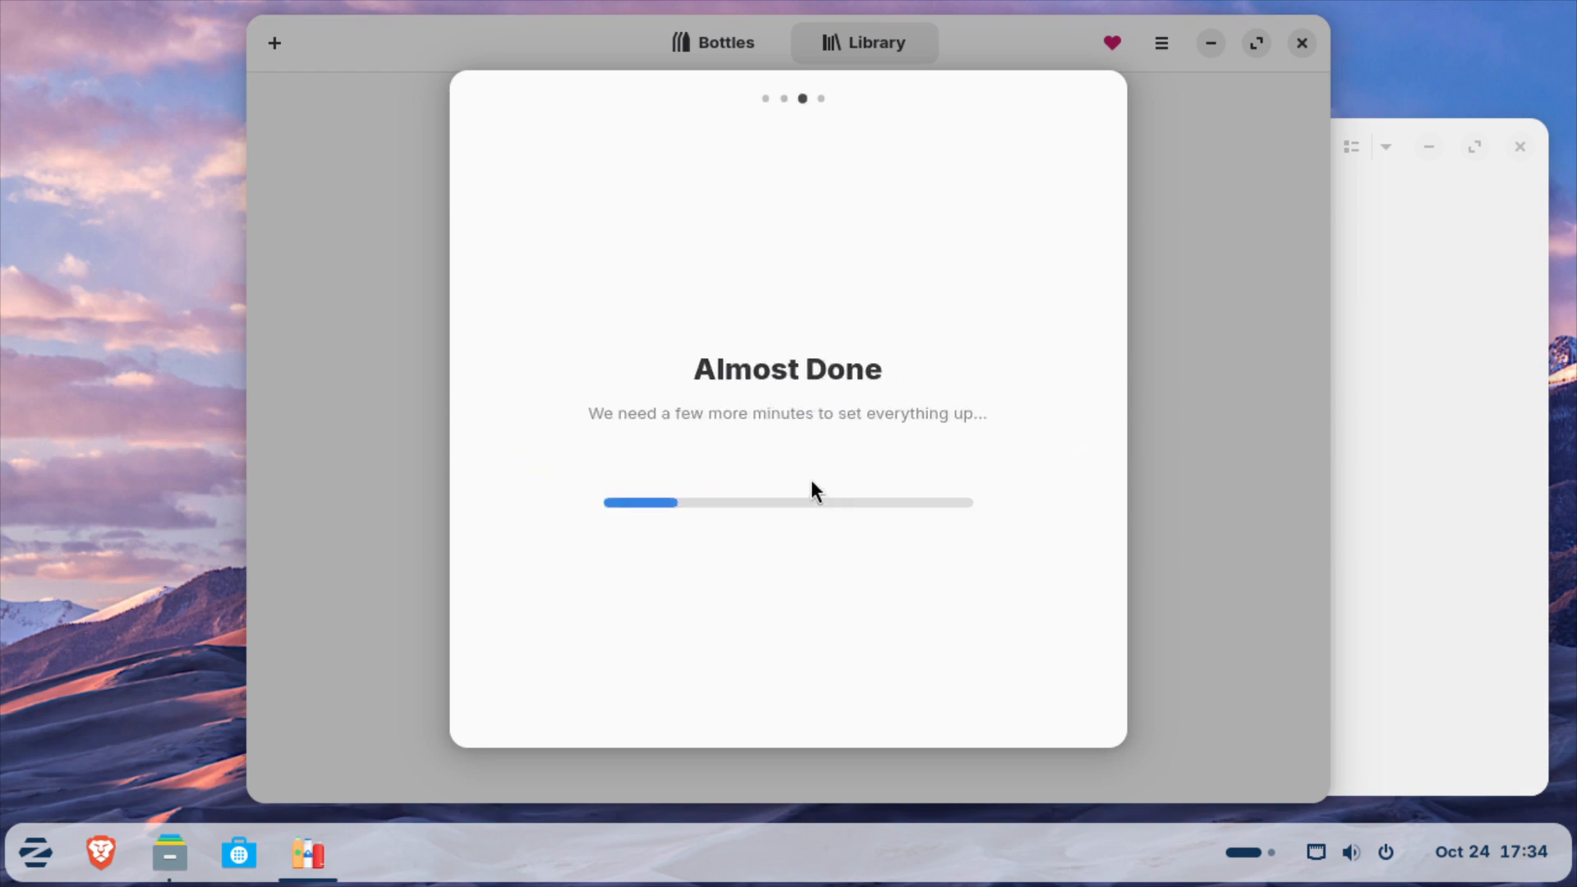
left_click(1390, 462)
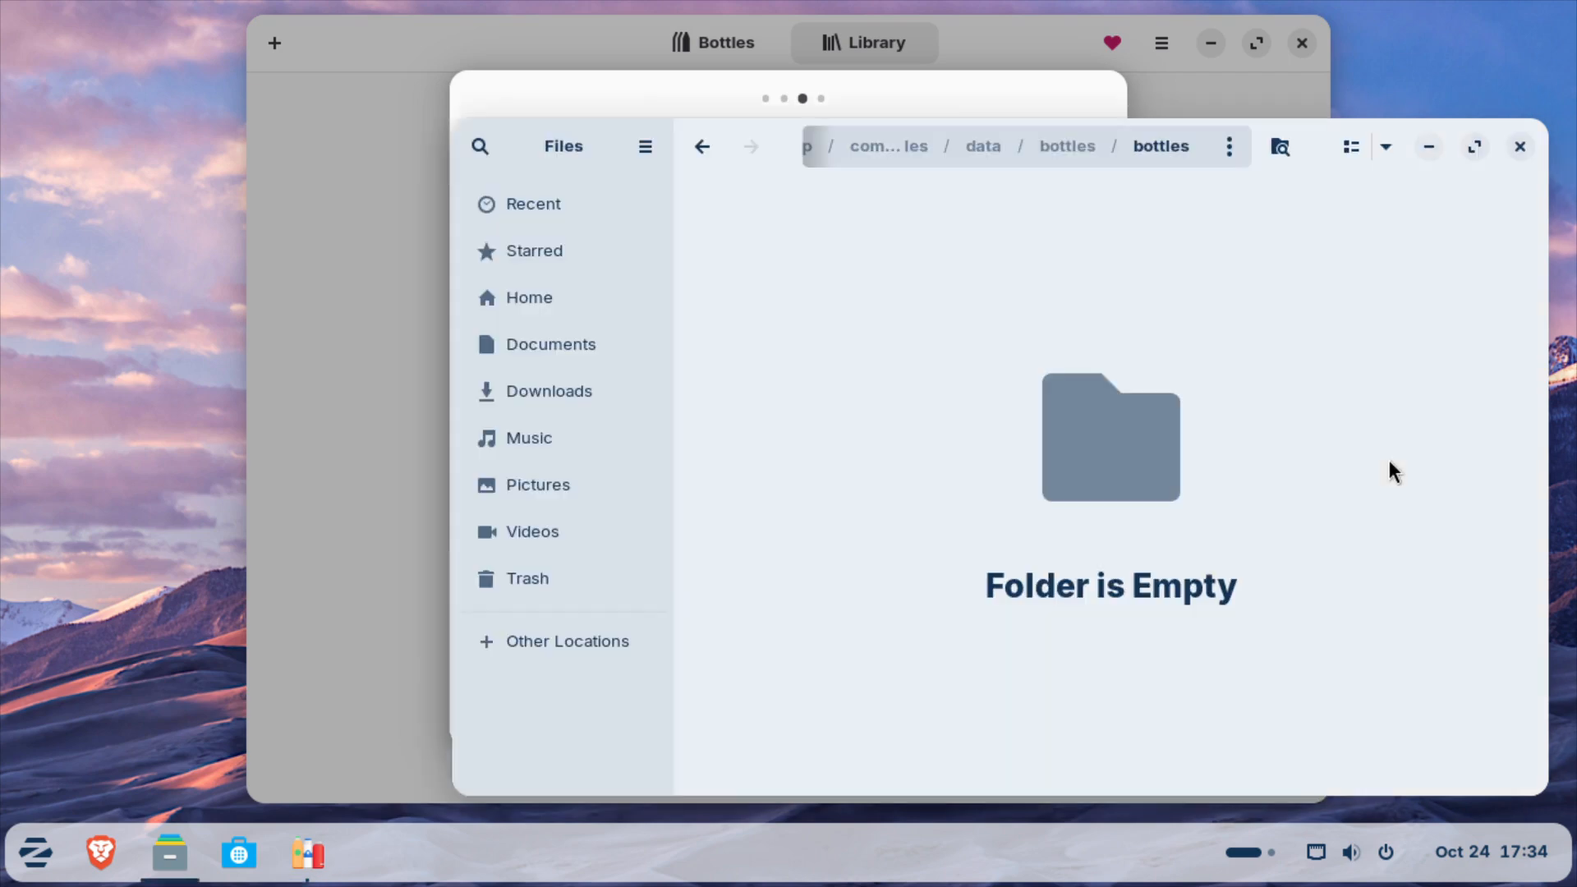
left_click(476, 105)
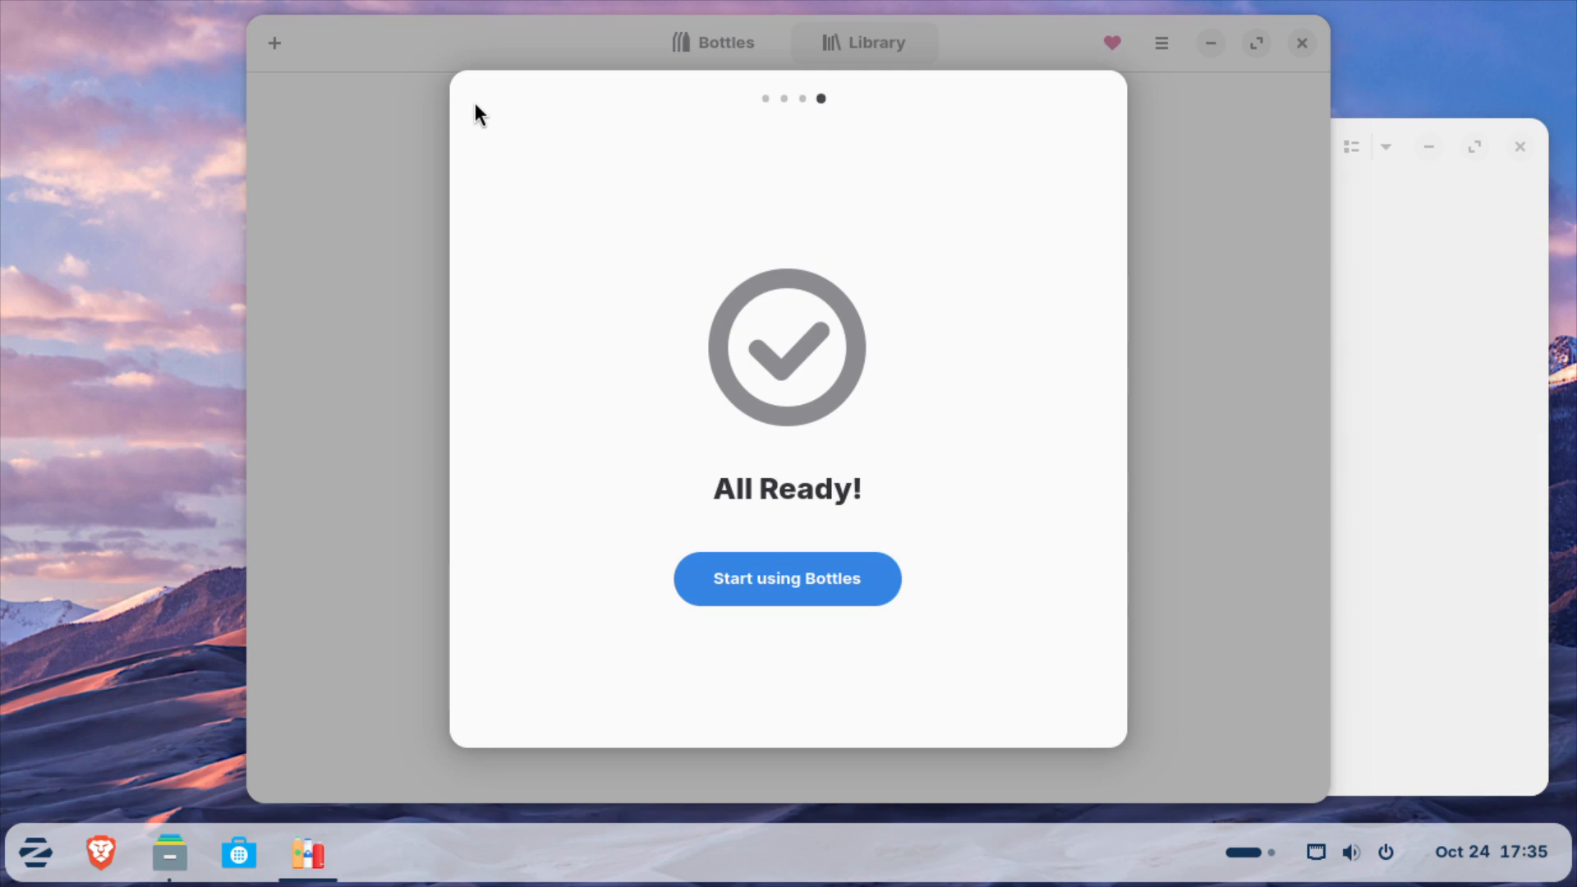
left_click(777, 577)
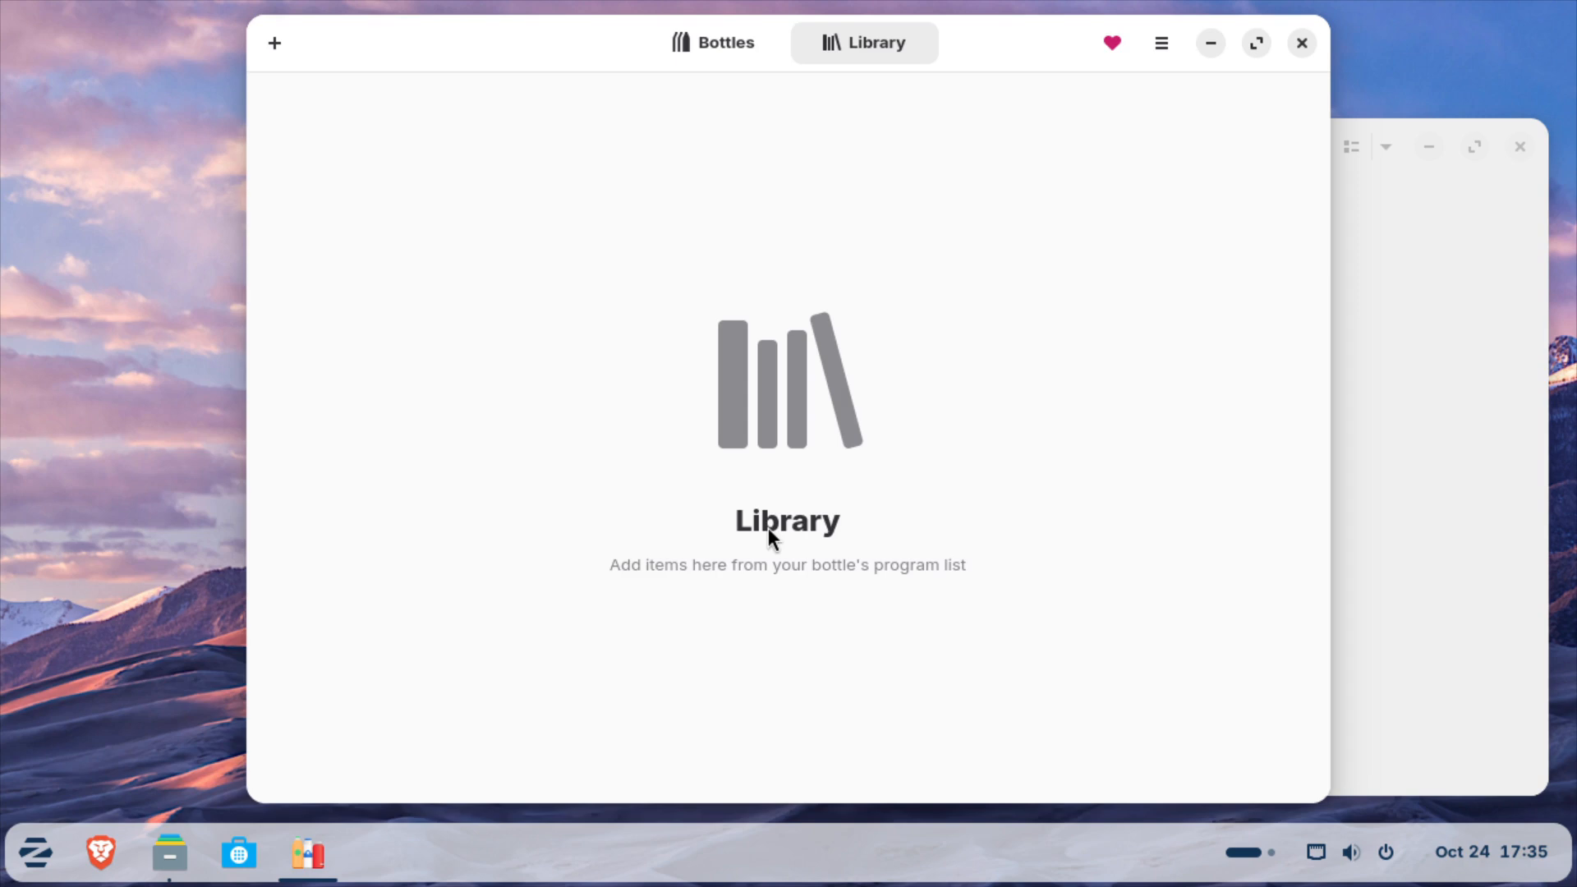
Step: Start a new bottle named AGS and choose the Custom environment for it
left_click(727, 49)
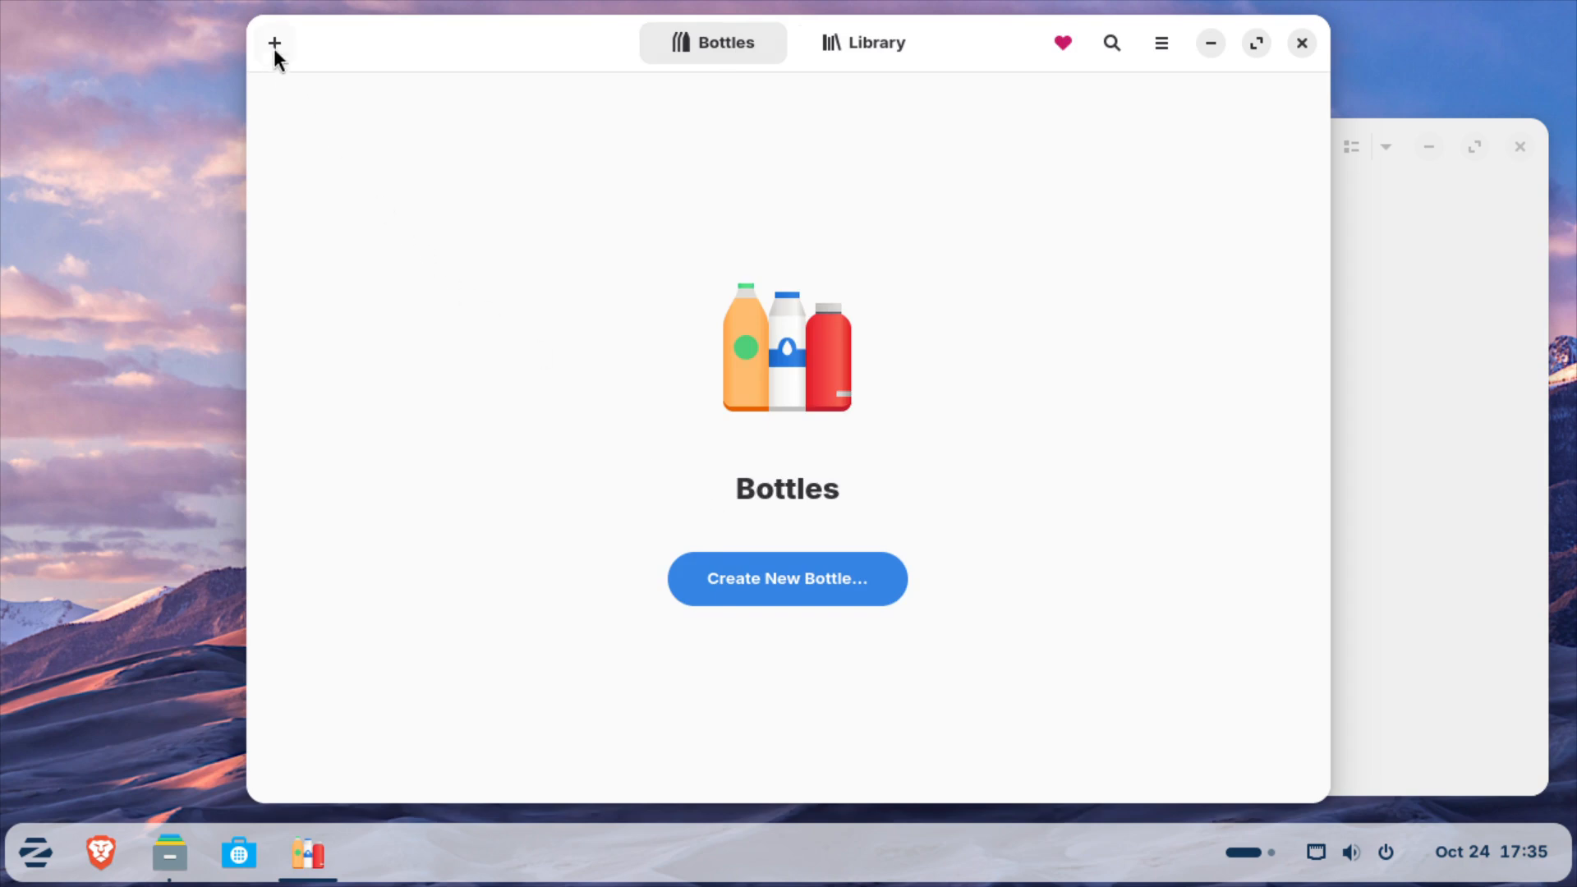
left_click(791, 578)
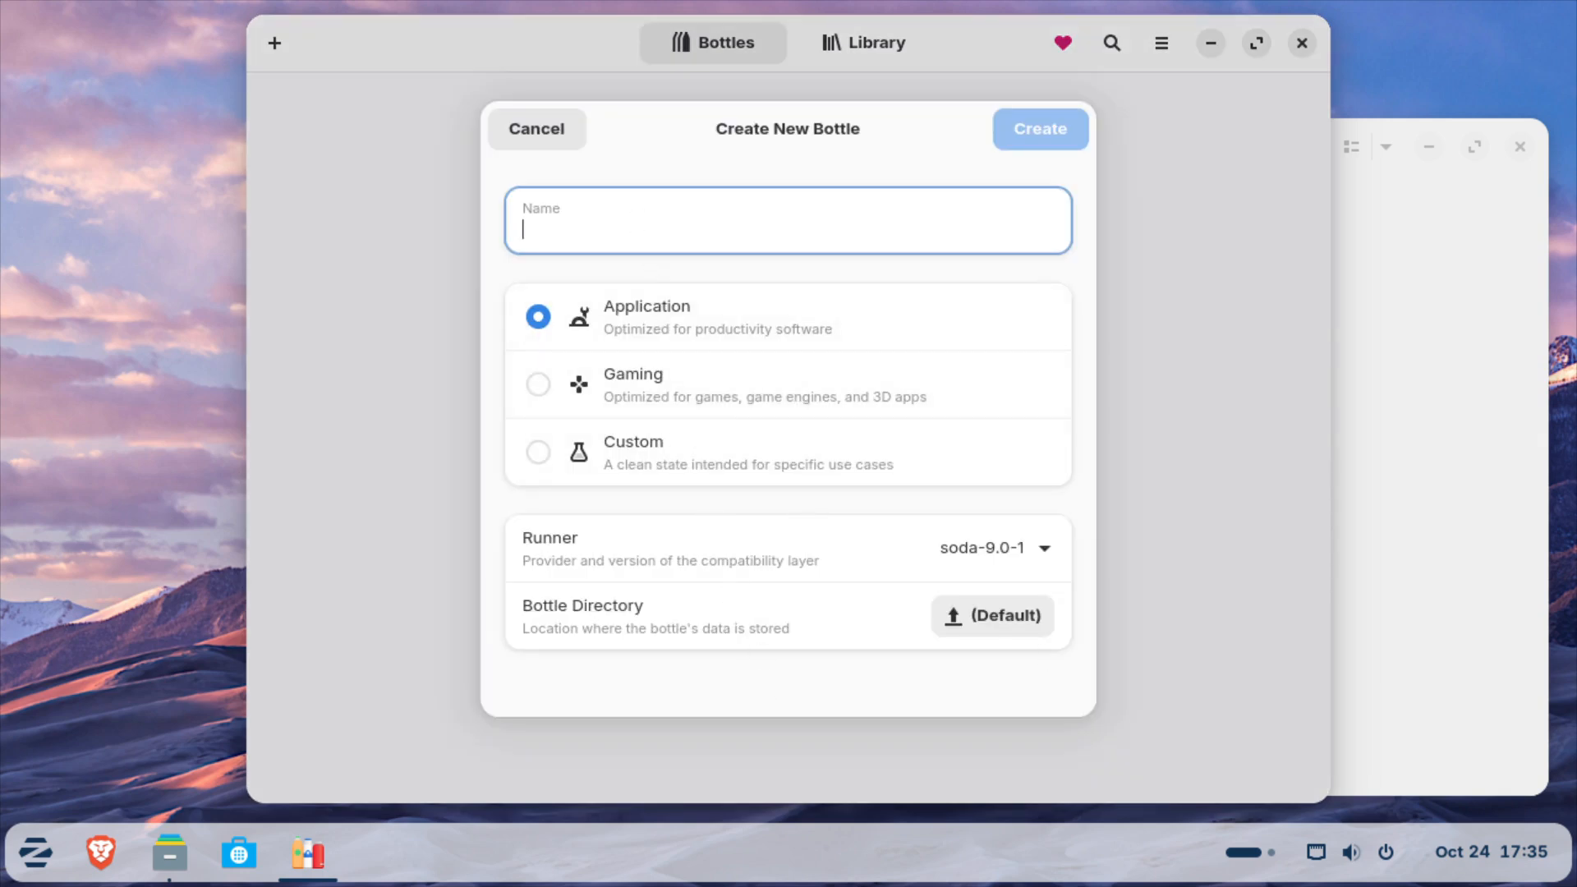
type("AGS")
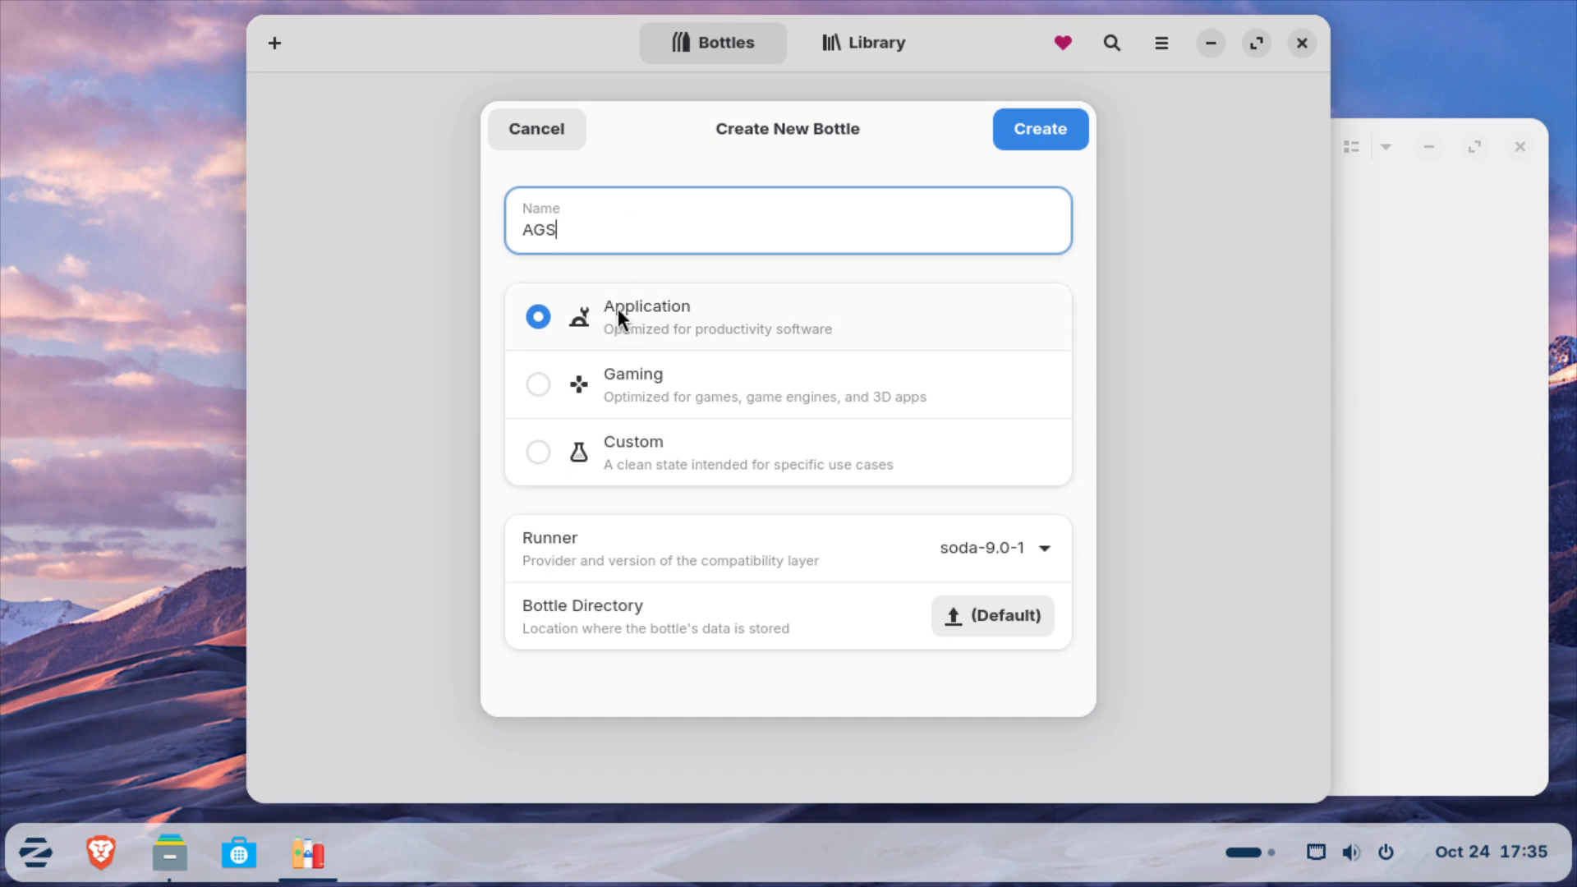
left_click(609, 380)
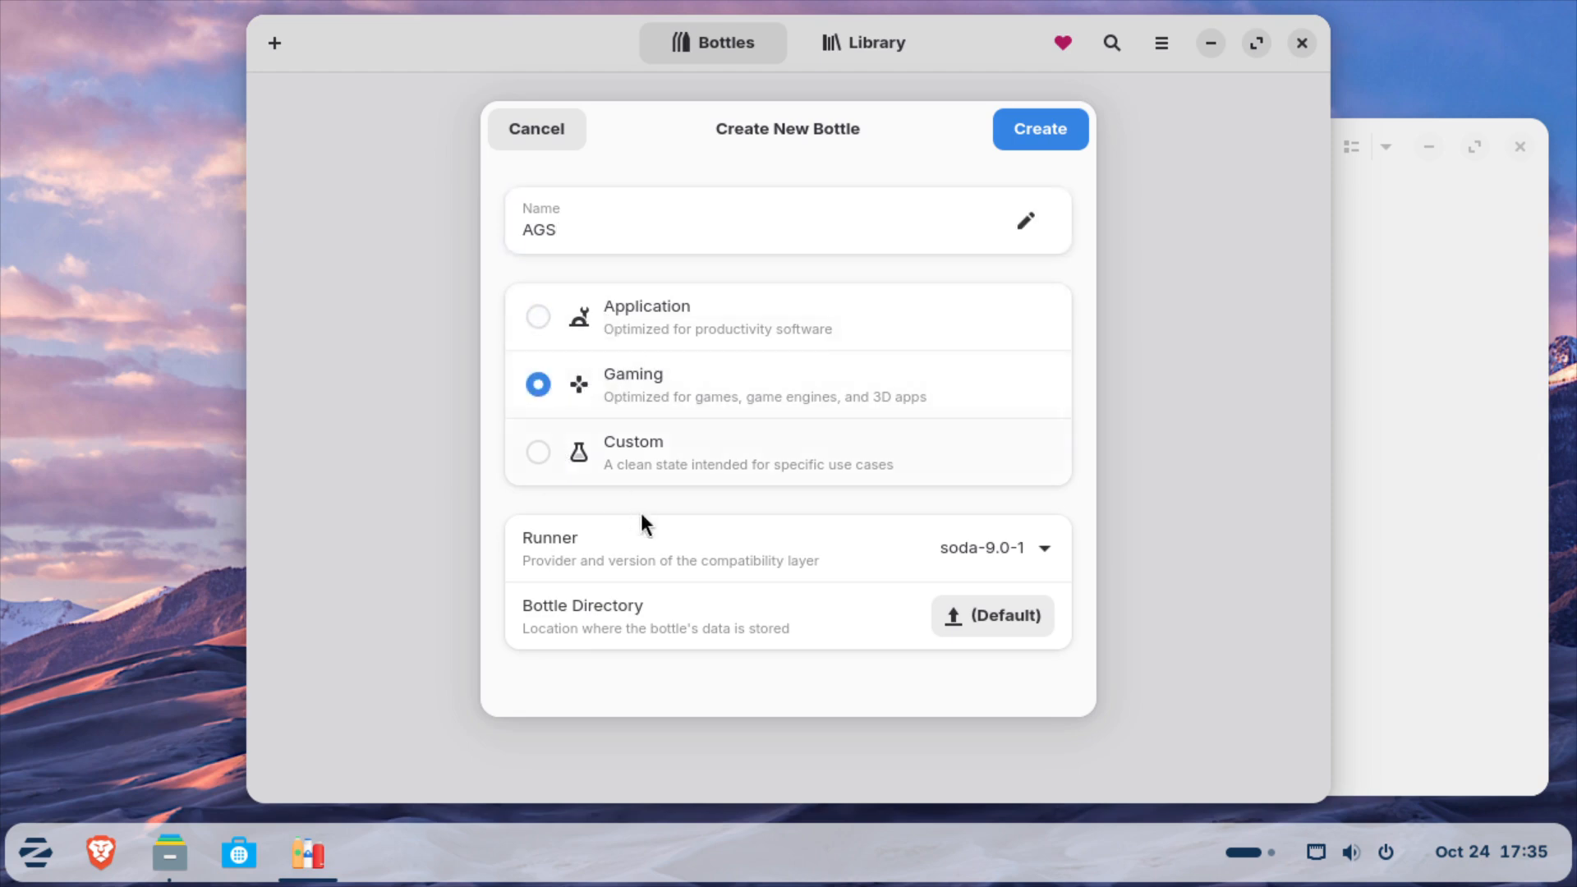
left_click(663, 454)
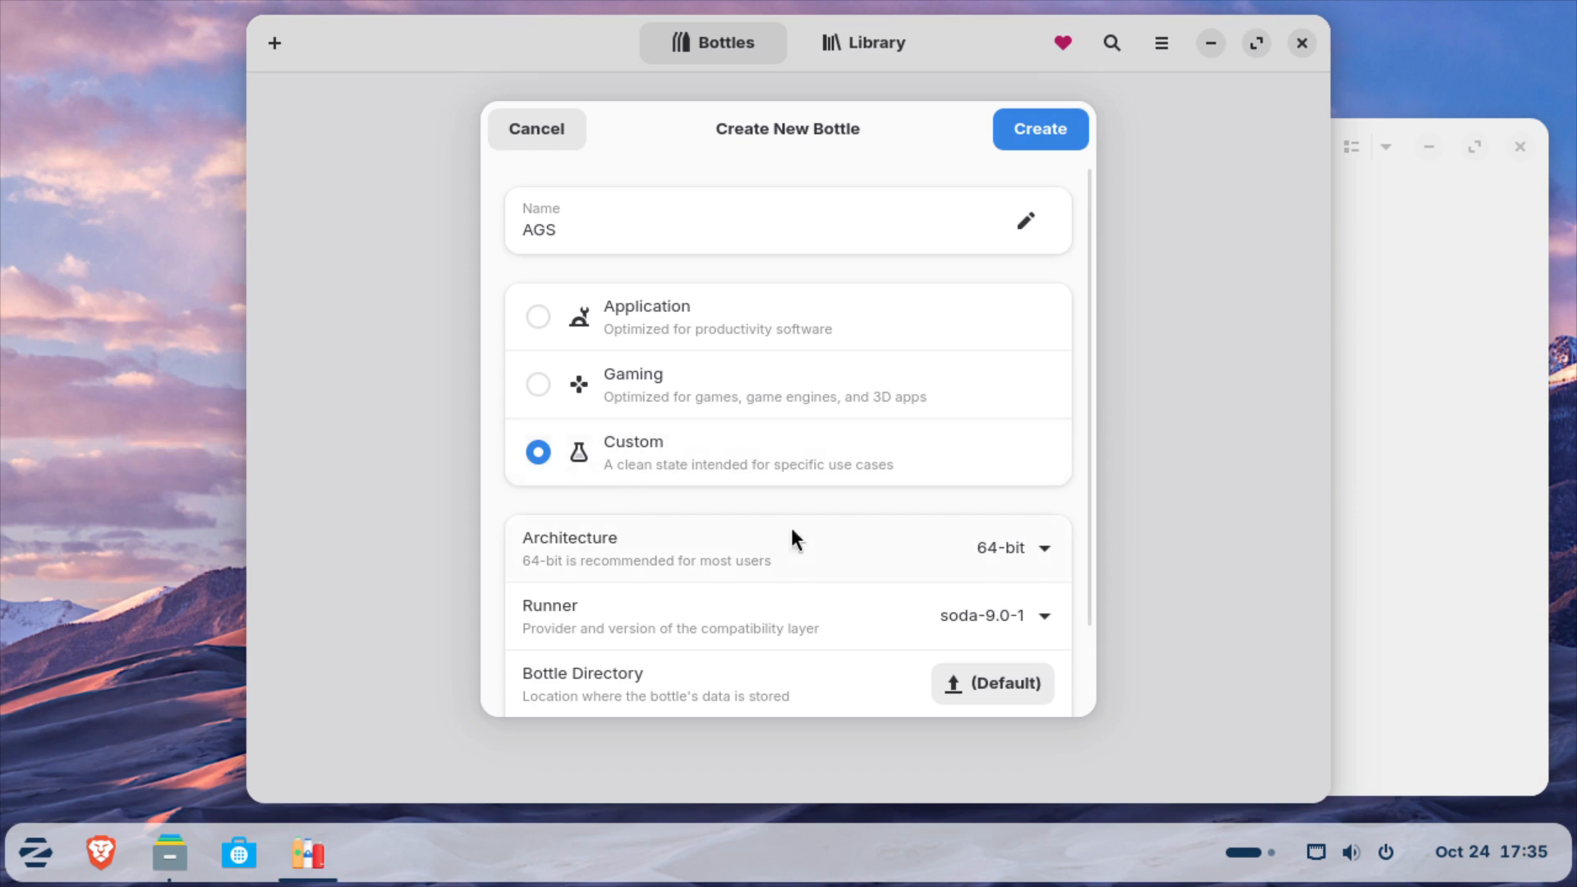
Step: Set the AGS bottle's architecture to 32-bit, keep the soda-9.0-1 runner and default directory, and create the bottle
left_click(1043, 549)
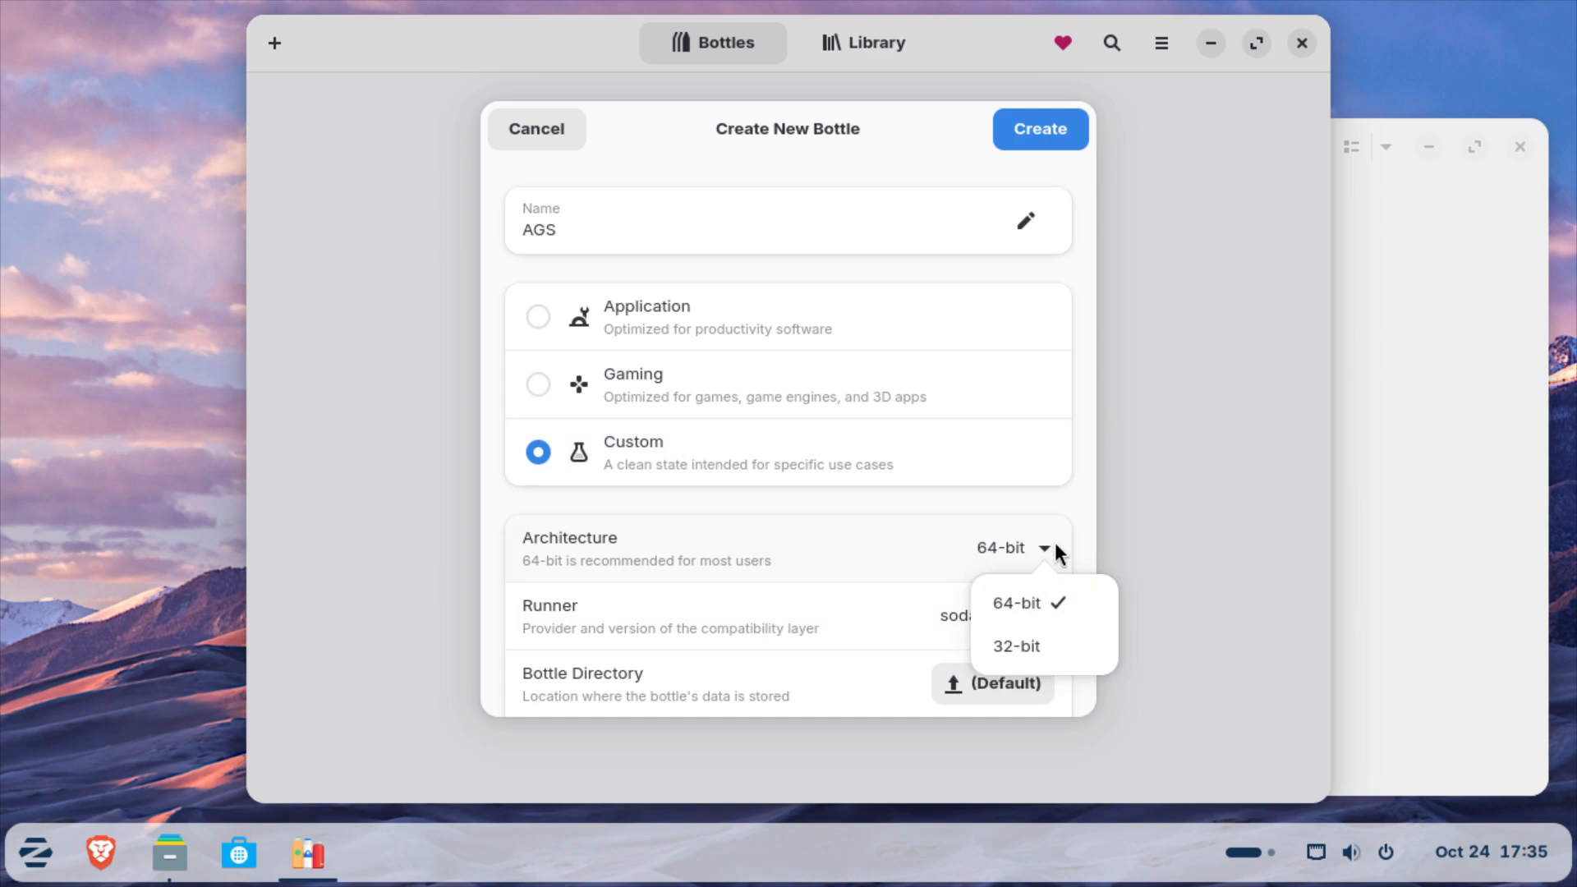
left_click(1055, 645)
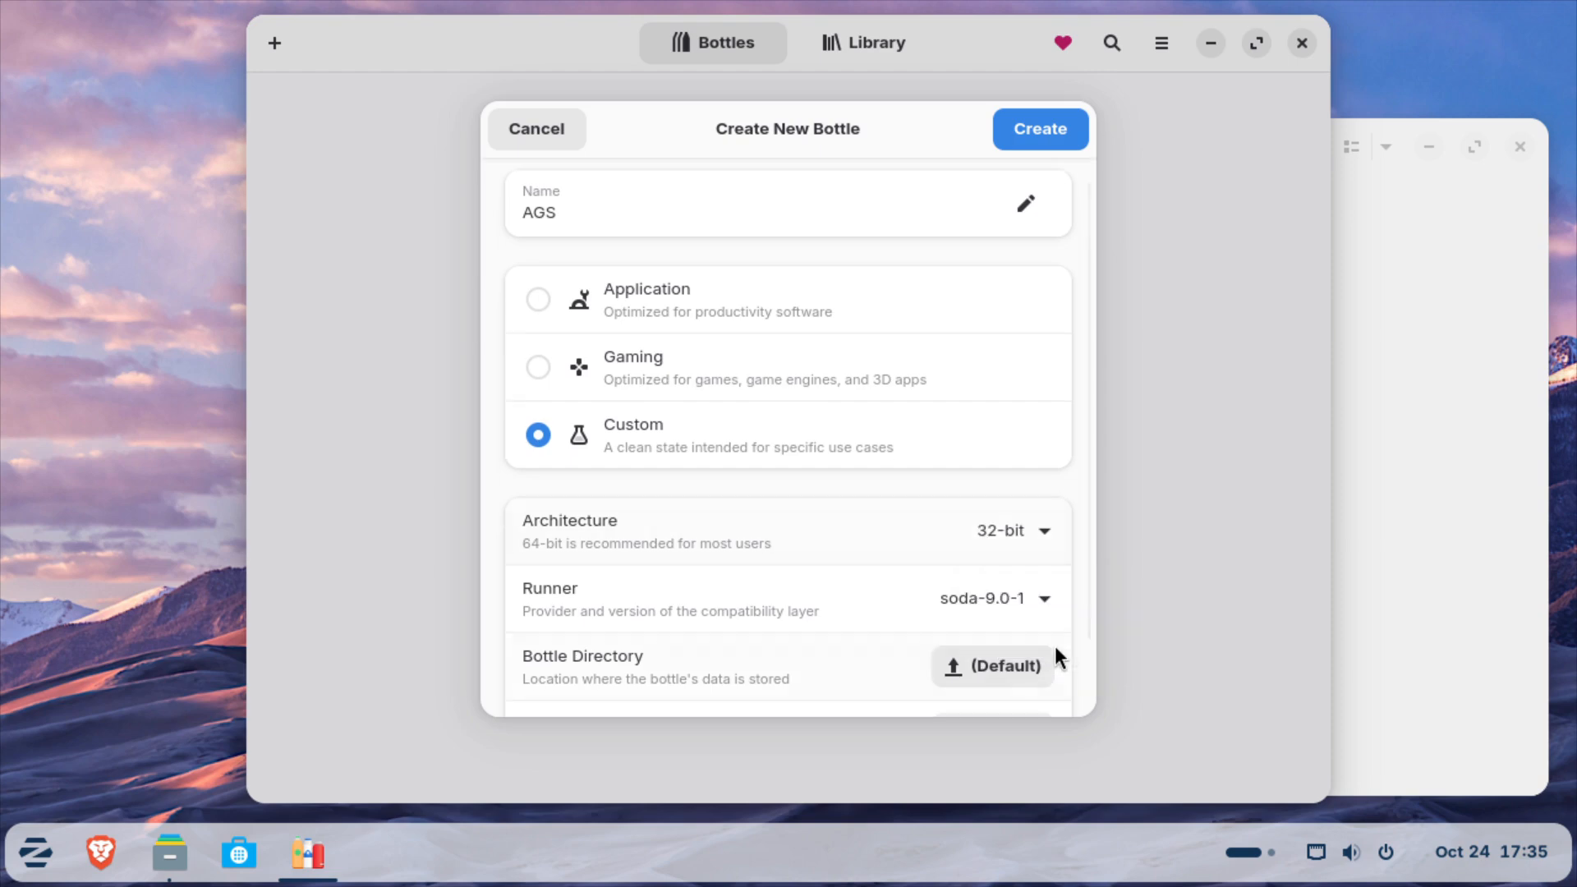
left_click(1045, 604)
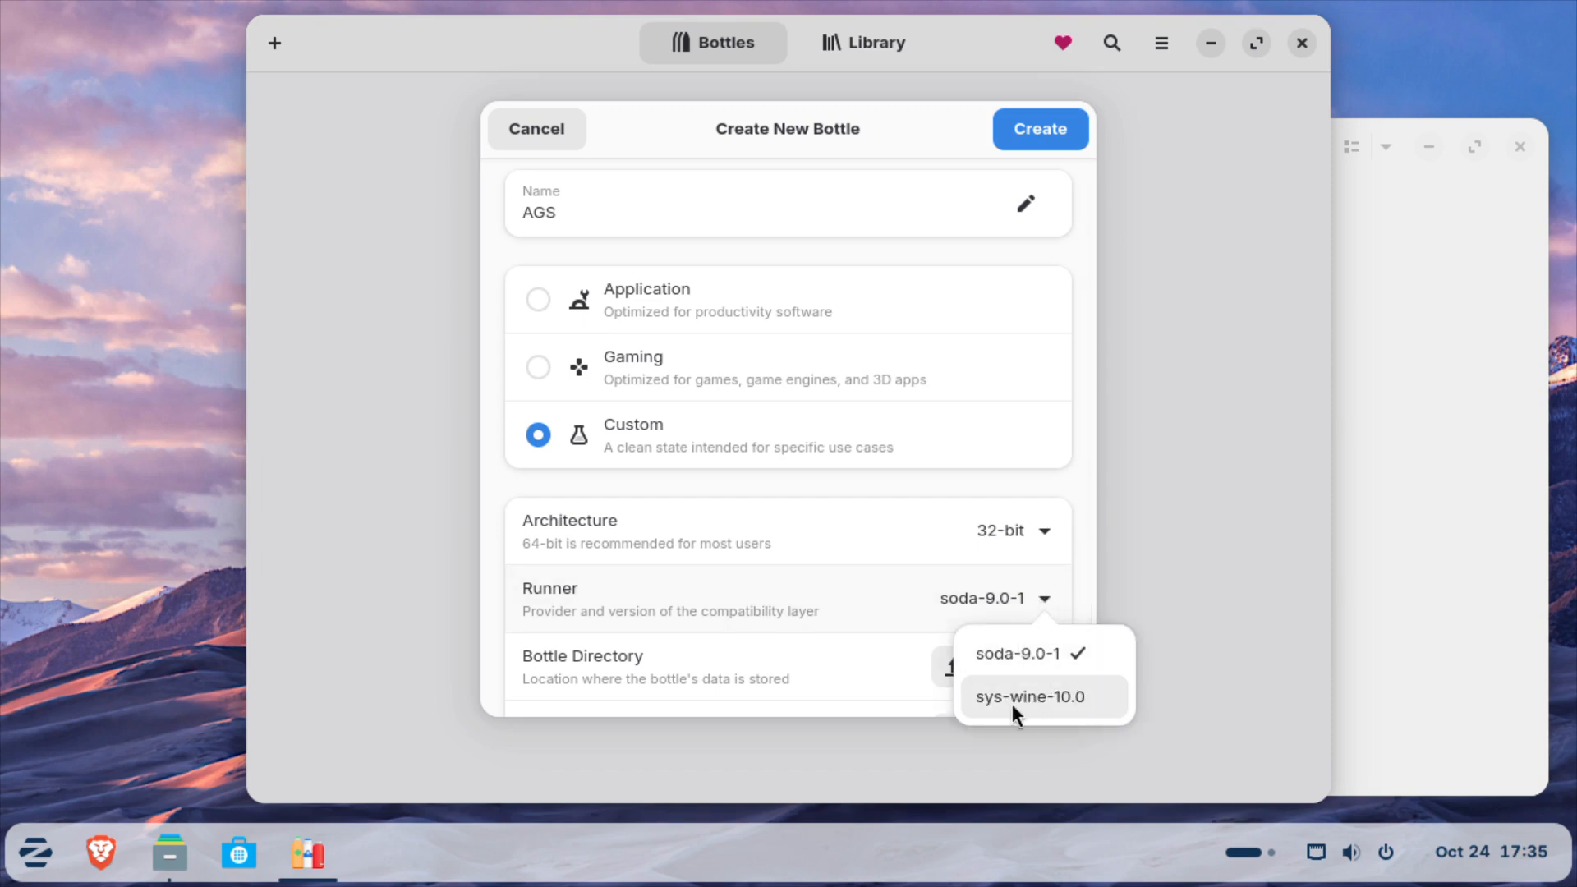
left_click(1067, 592)
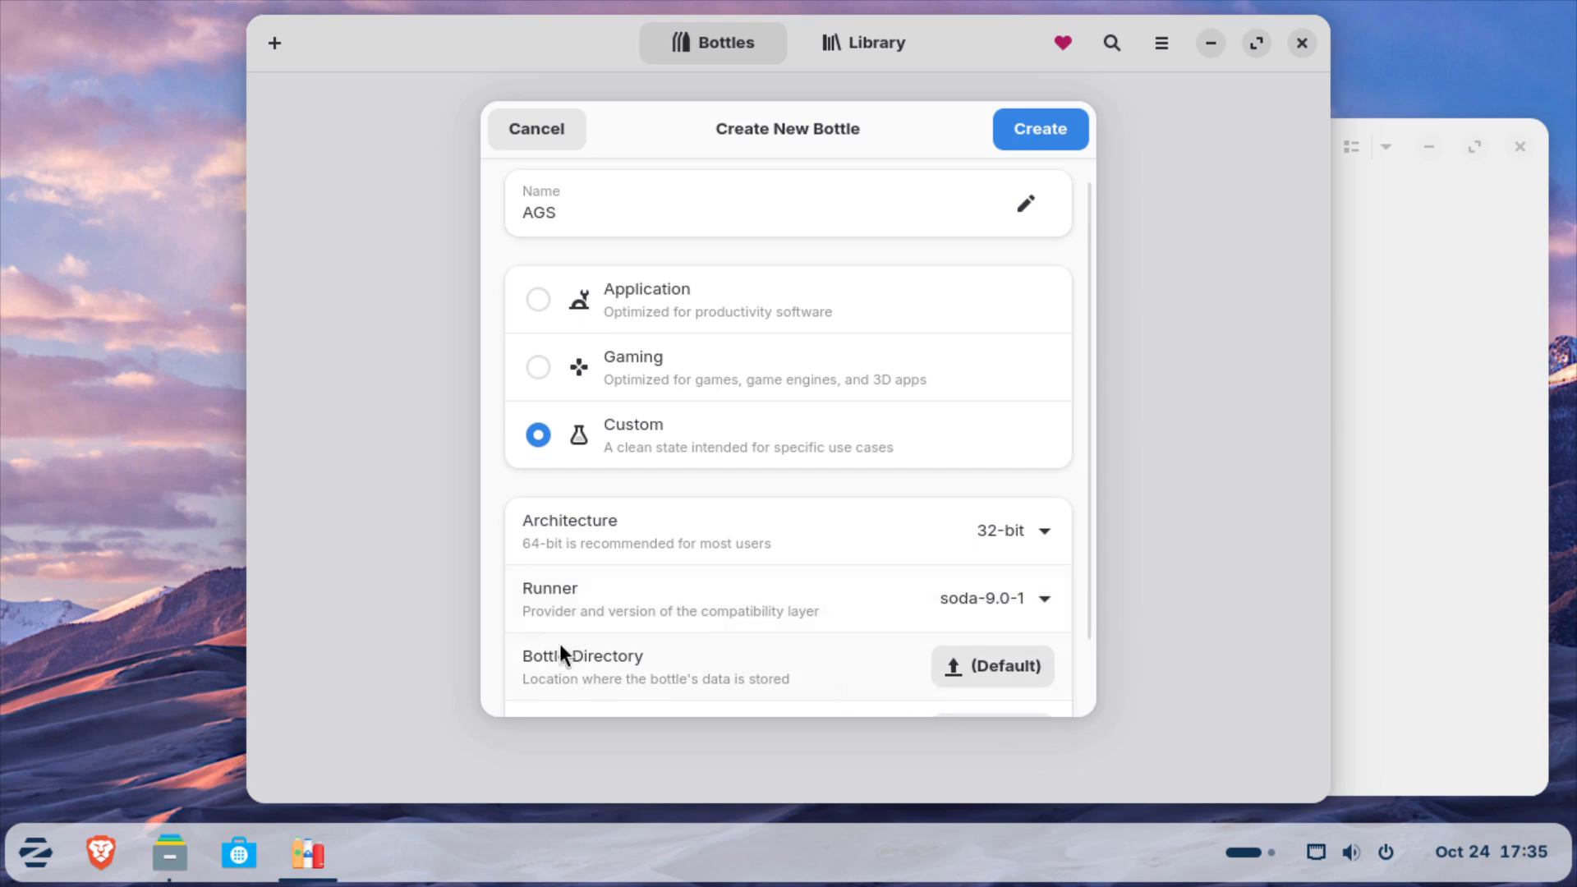
left_click(1355, 633)
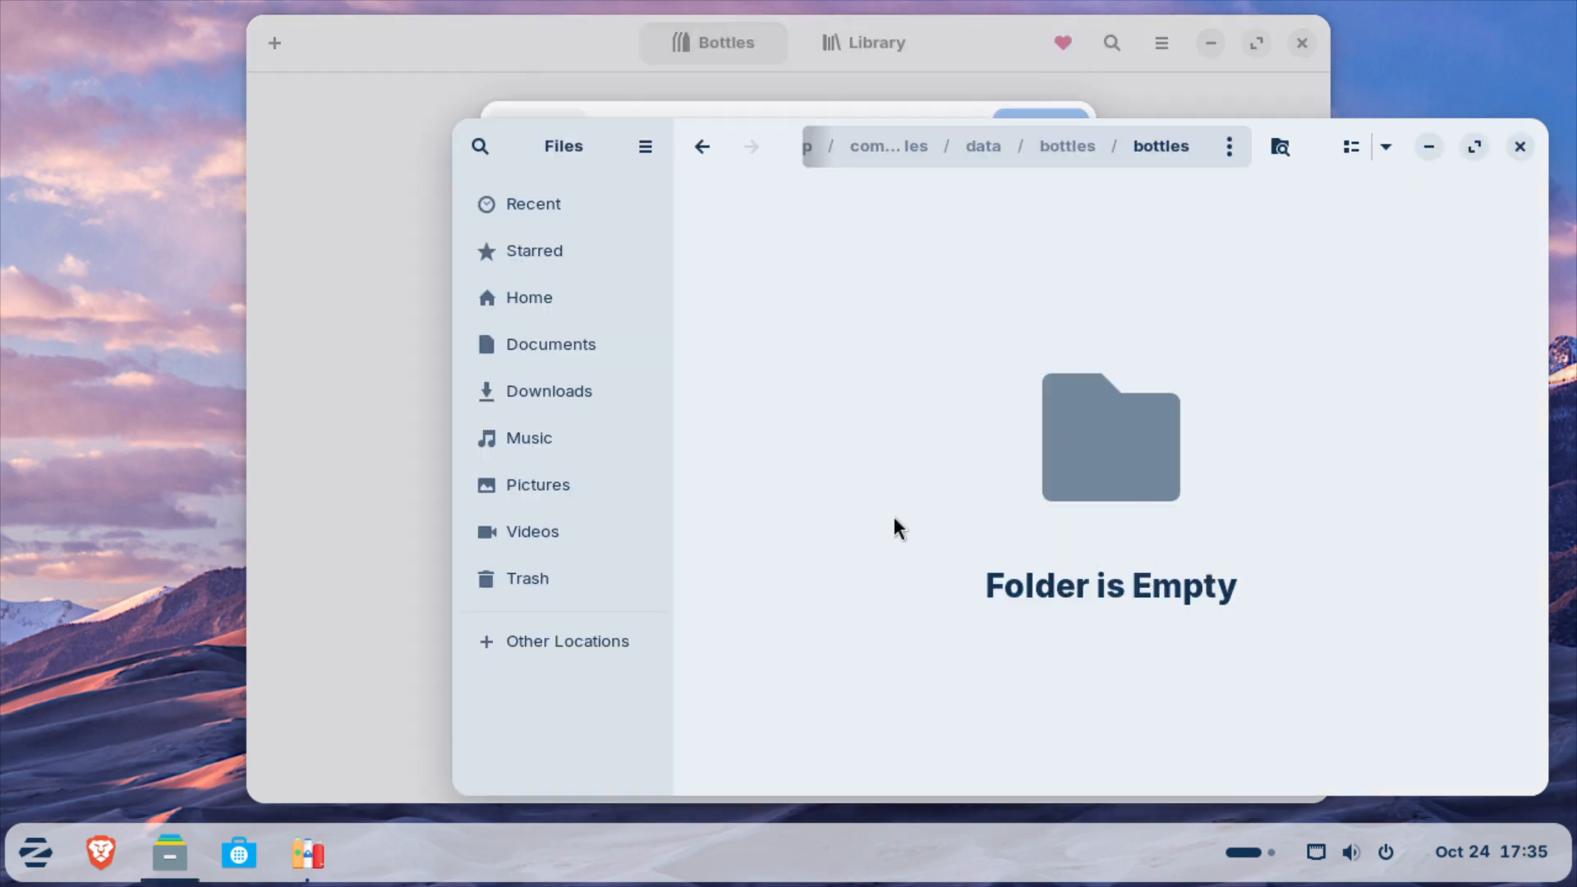
left_click(407, 503)
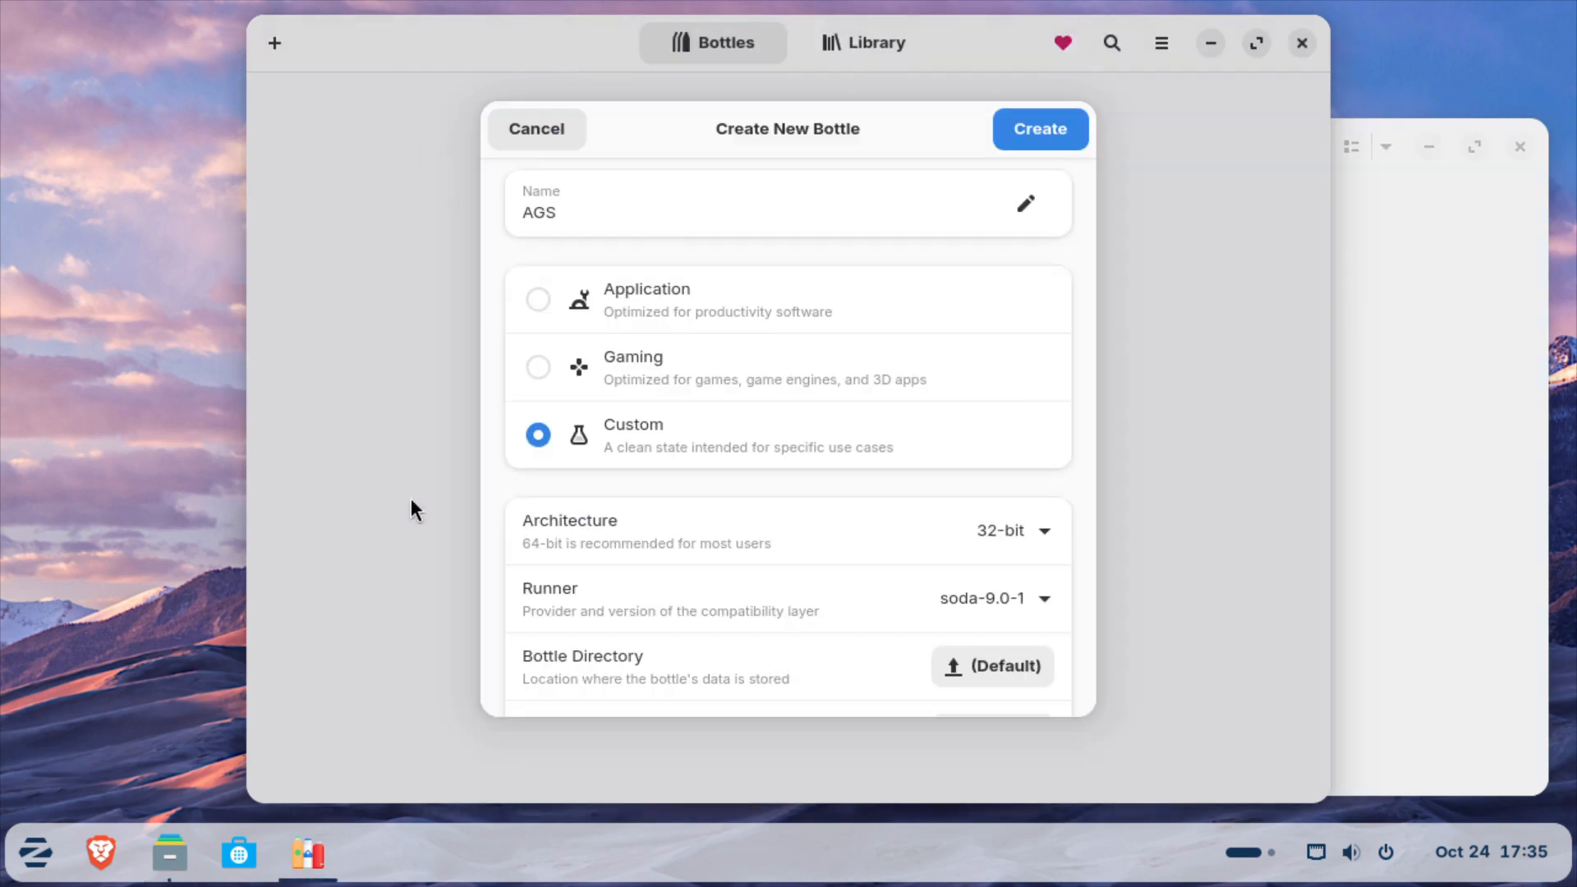
left_click(1023, 138)
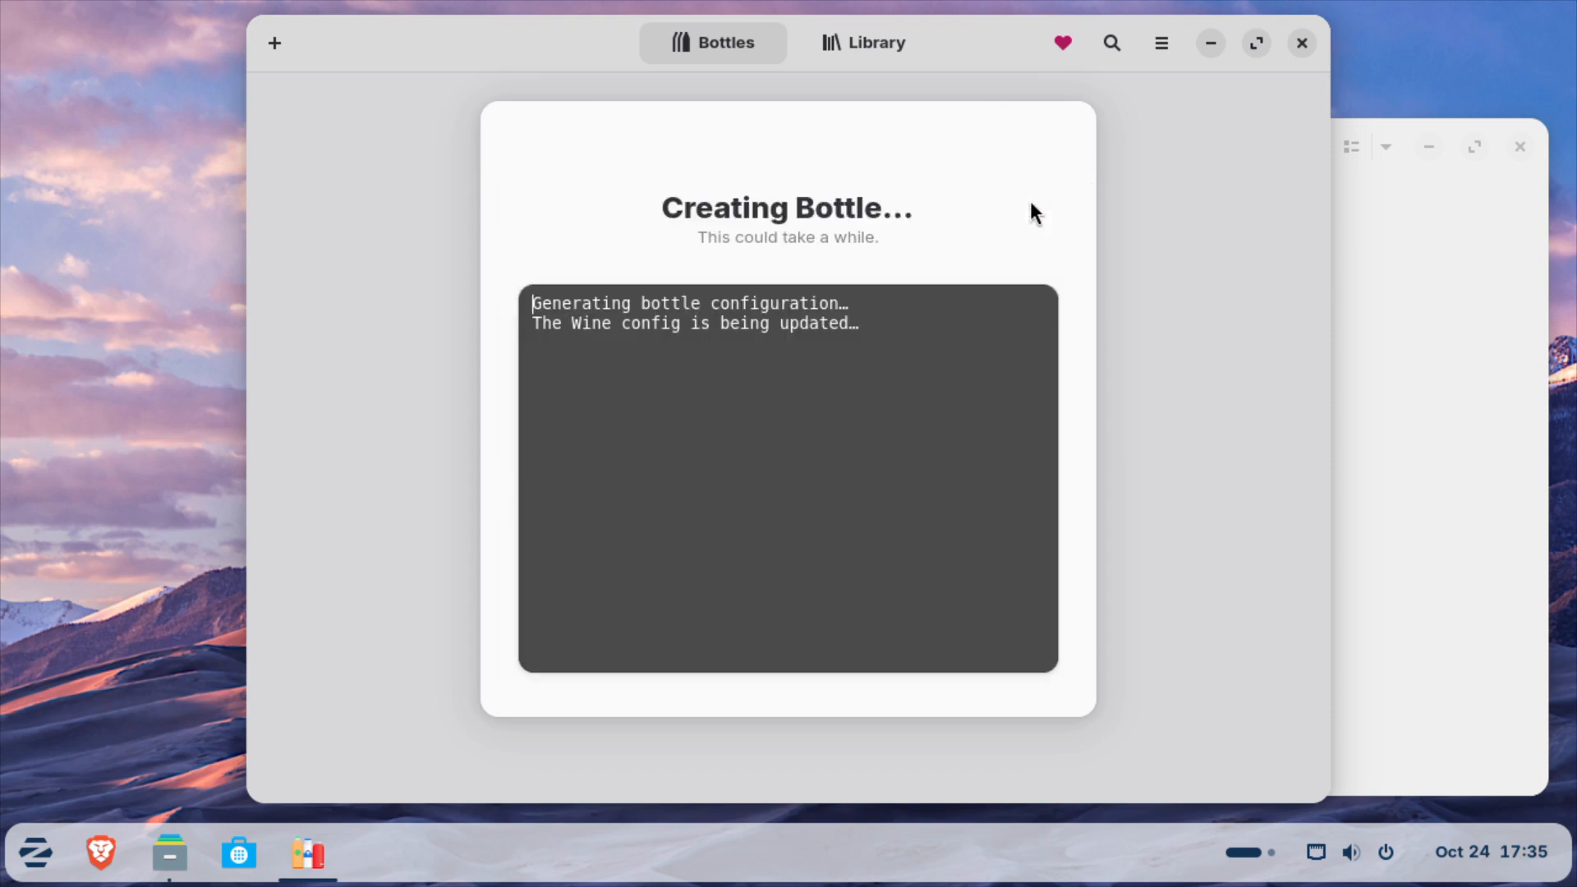
Step: Switch to Files and browse into the AGS bottle's drive_c folder to inspect its contents
left_click(1475, 483)
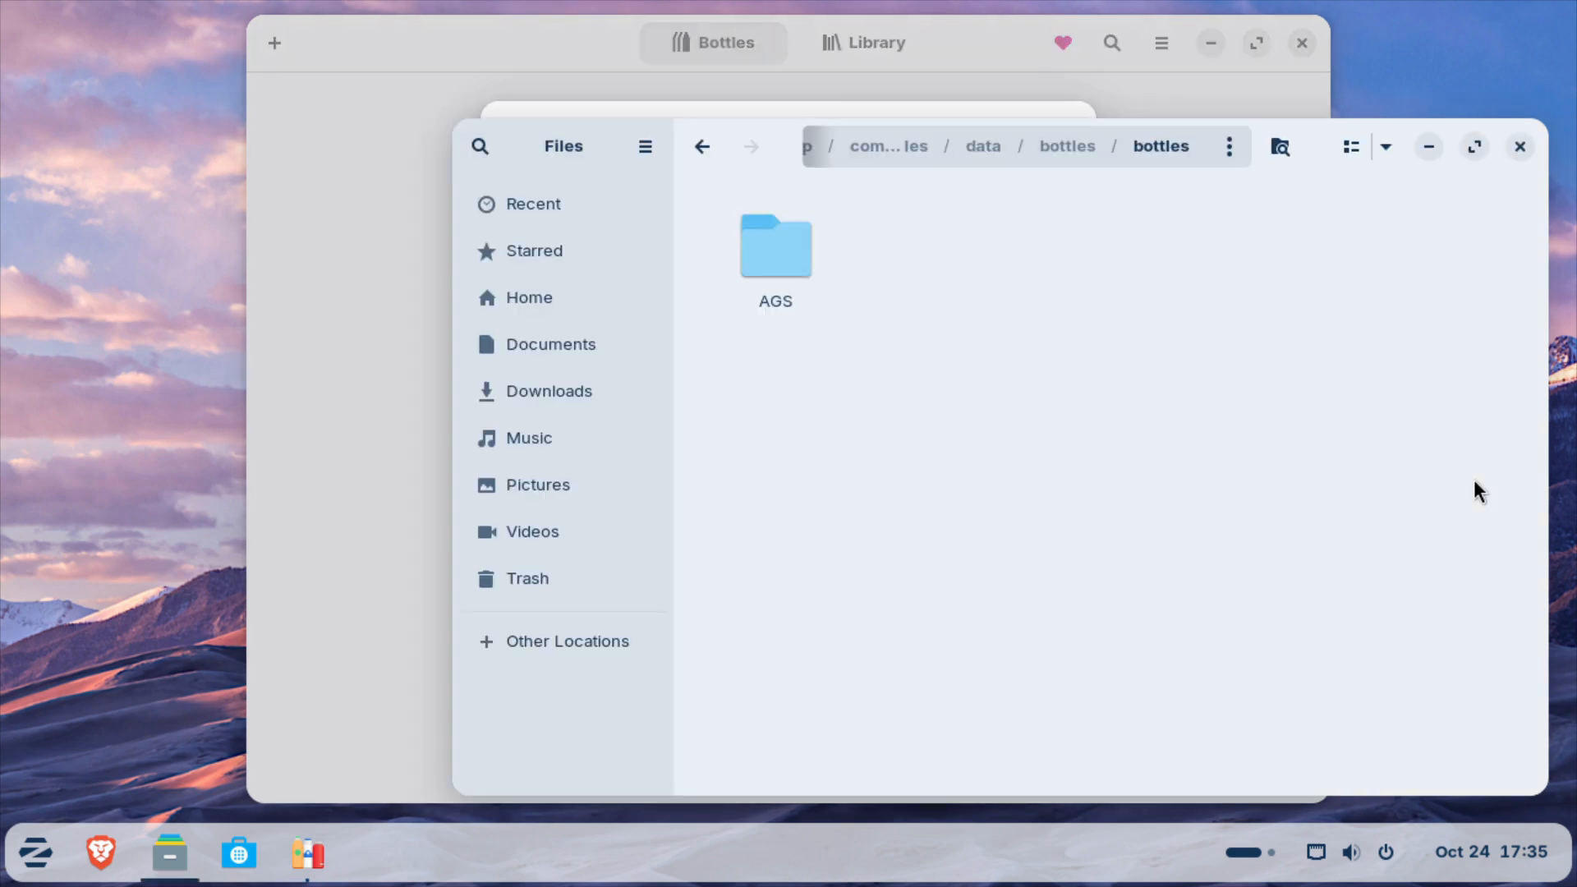
double_click(781, 256)
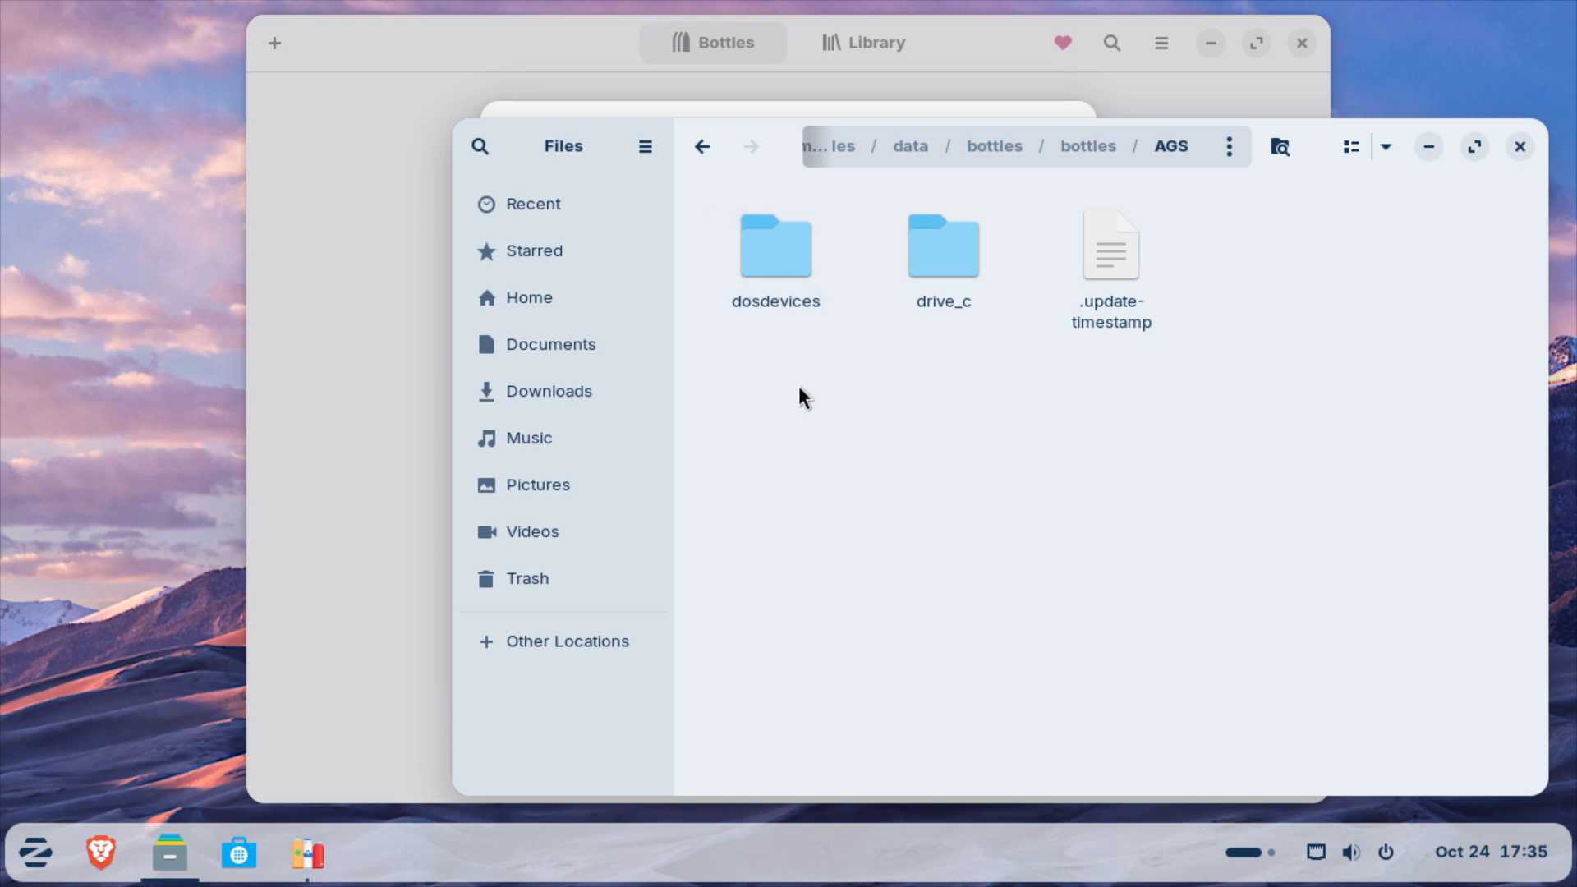
double_click(953, 250)
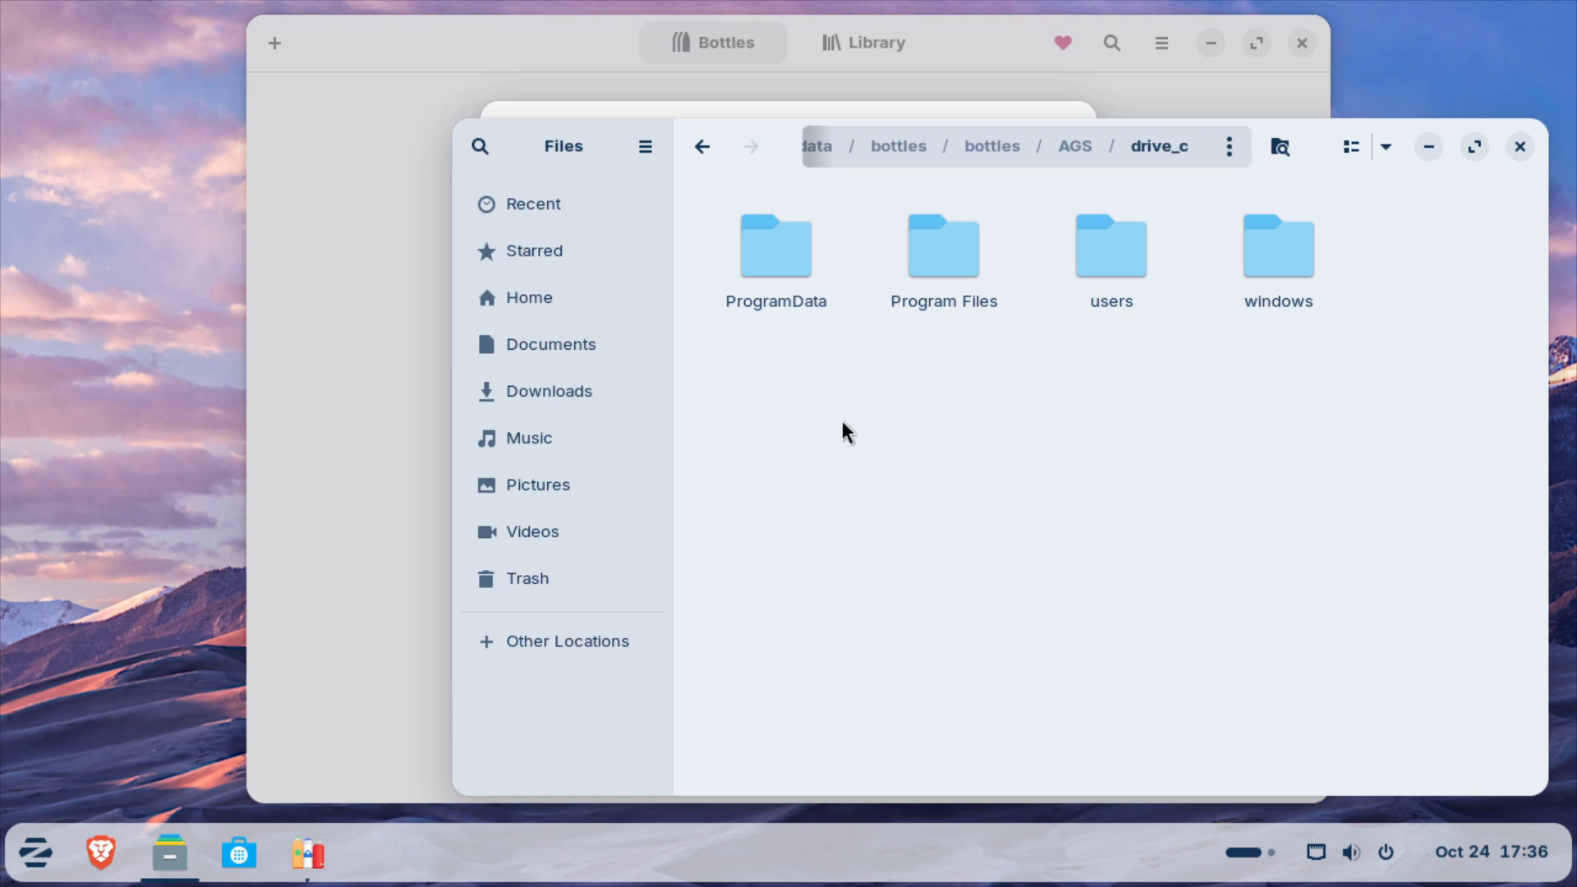
Step: Return to Bottles, dismiss the bottle creation confirmation and open the AGS bottle's details
left_click(389, 386)
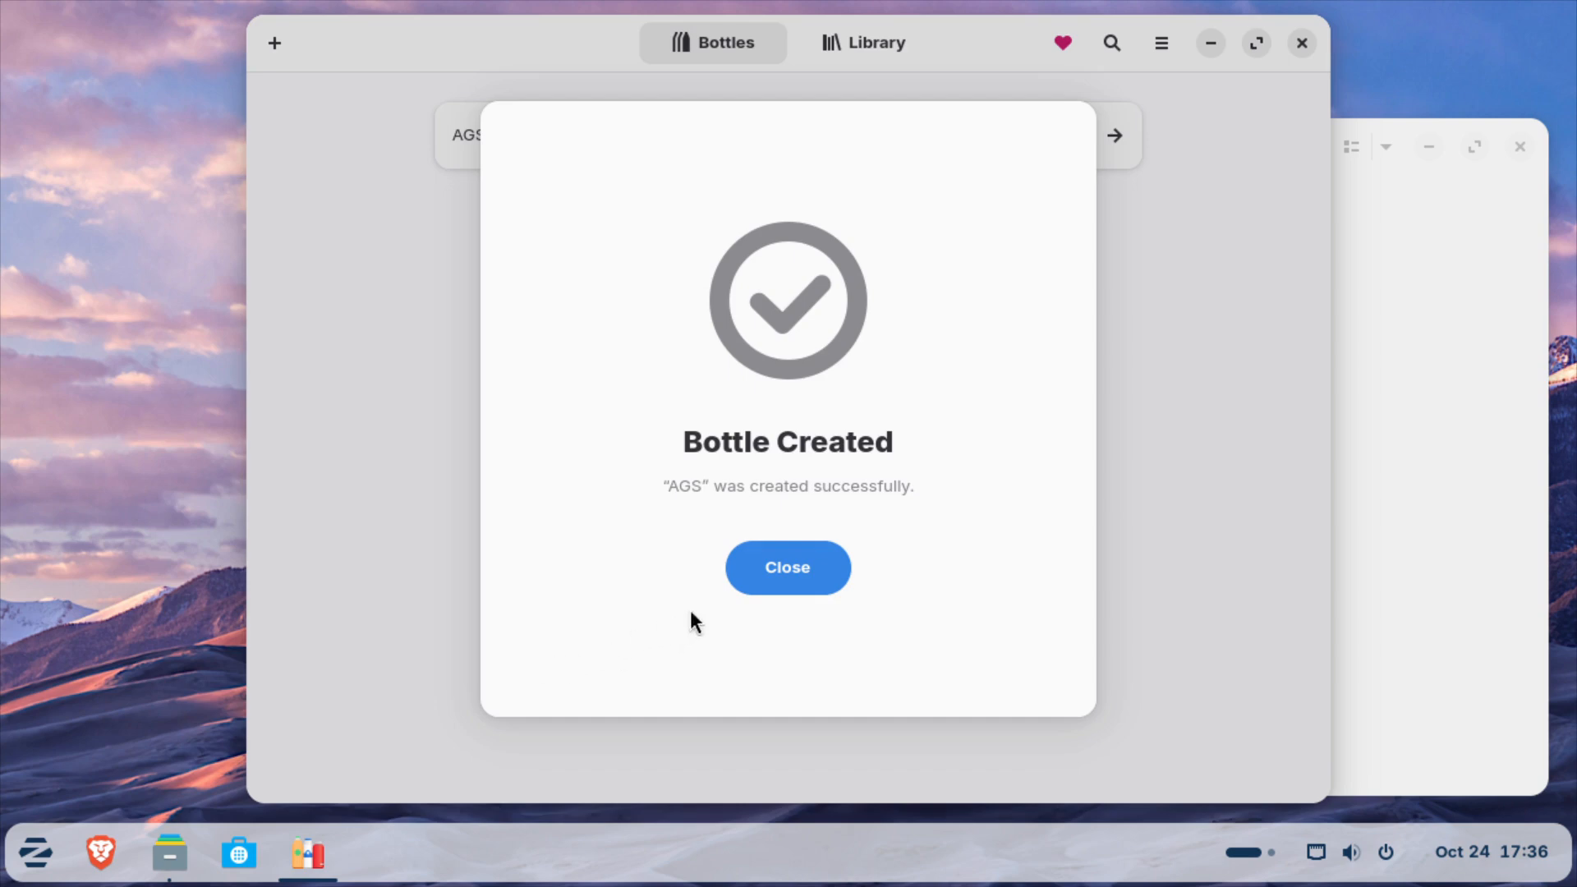
left_click(801, 573)
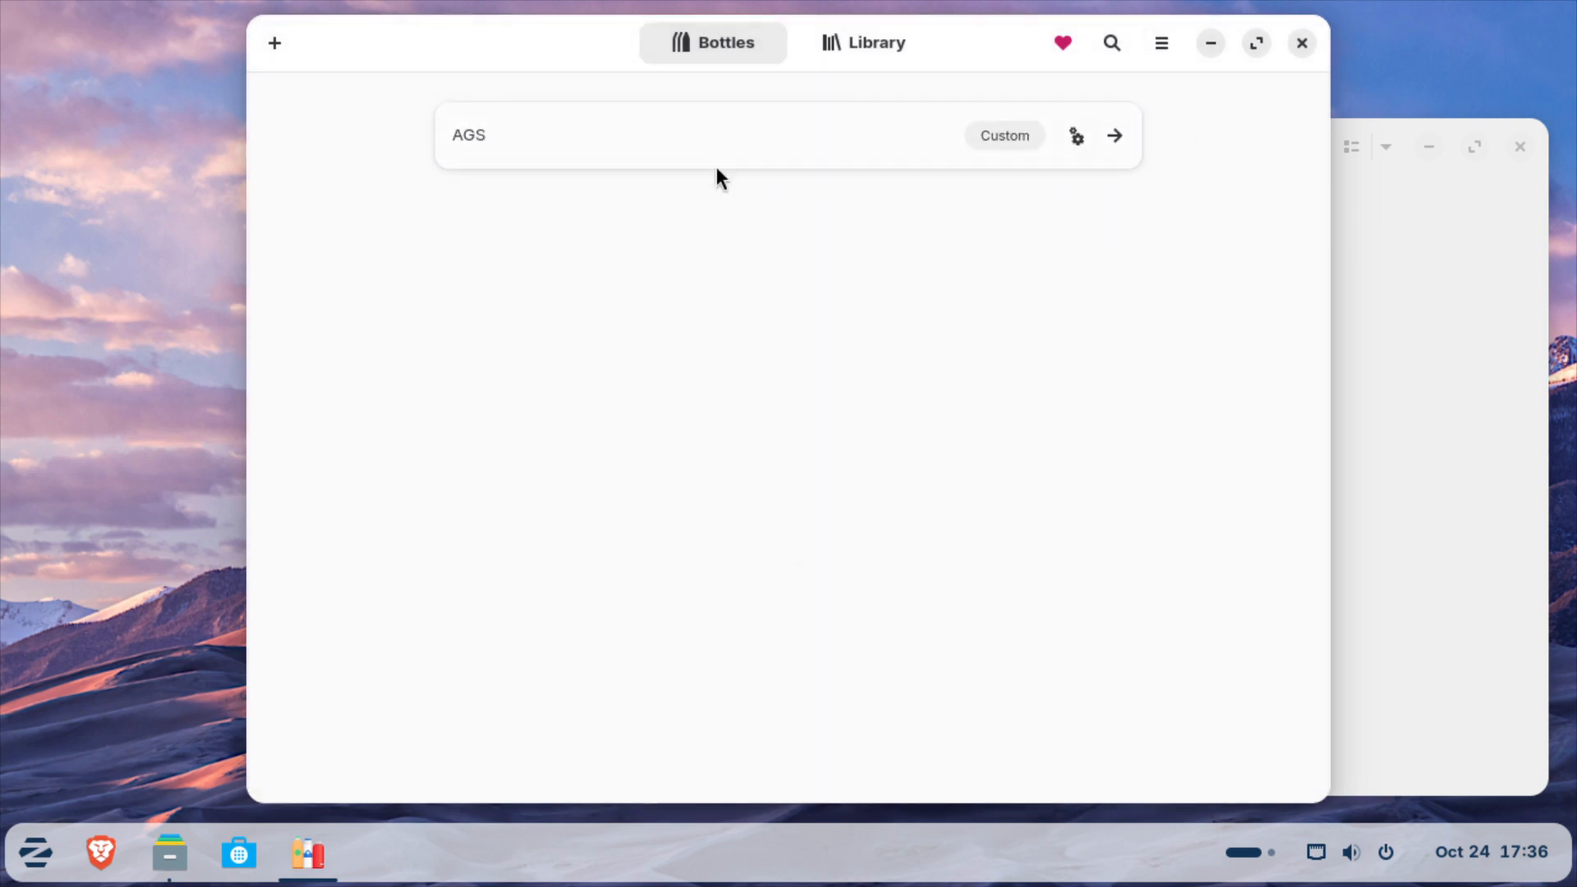
left_click(756, 138)
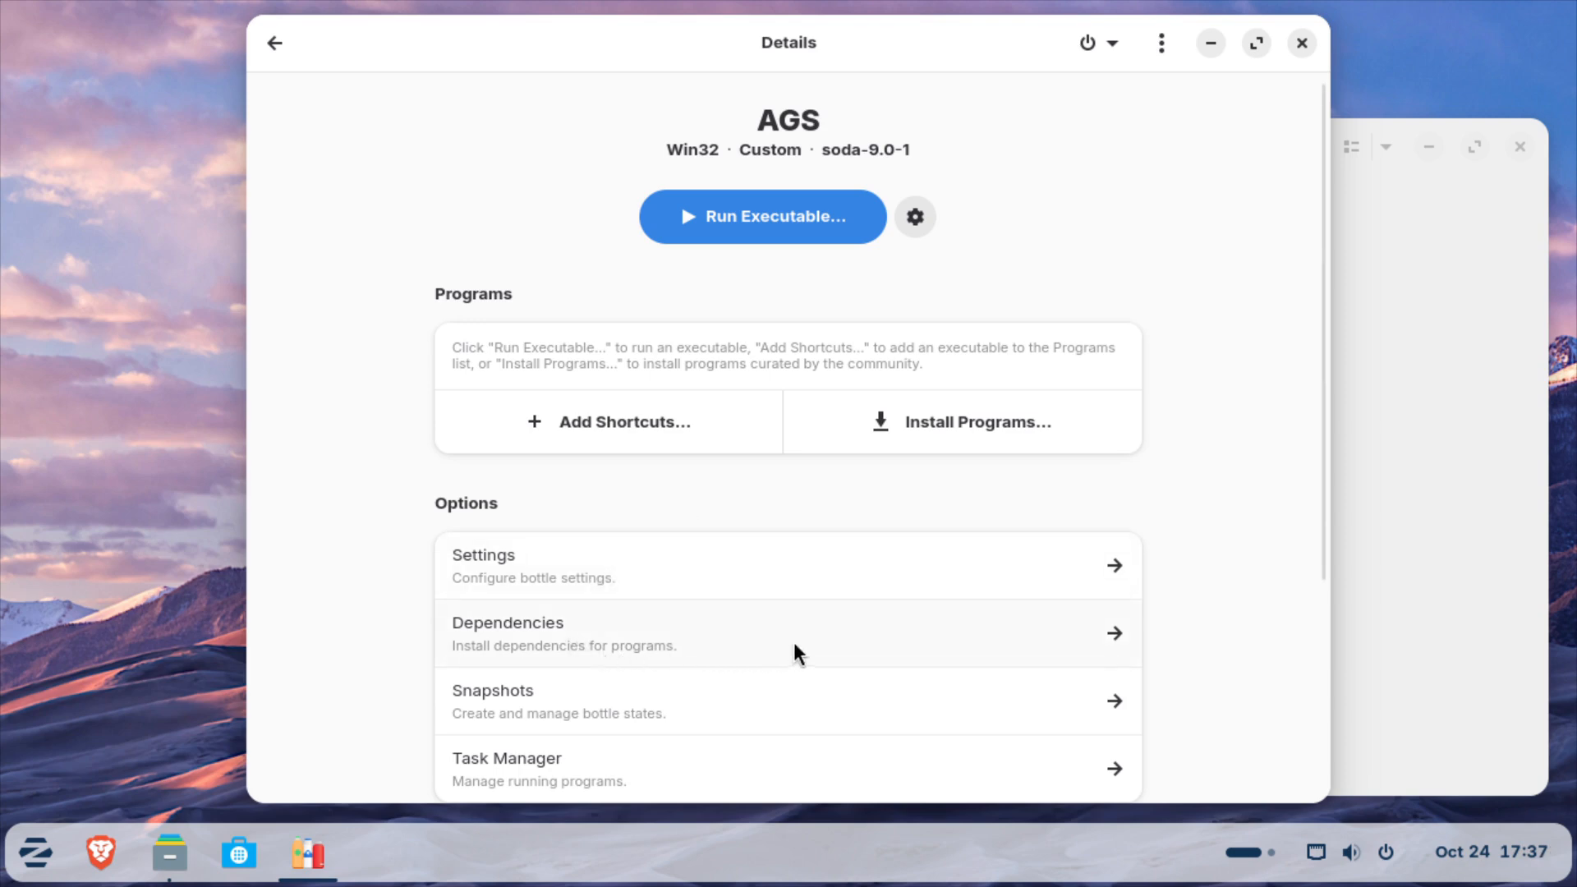
Step: Search the AGS bottle's dependencies for ".net" and install dotnet462 (Microsoft .NET Framework 4.6.2)
left_click(704, 639)
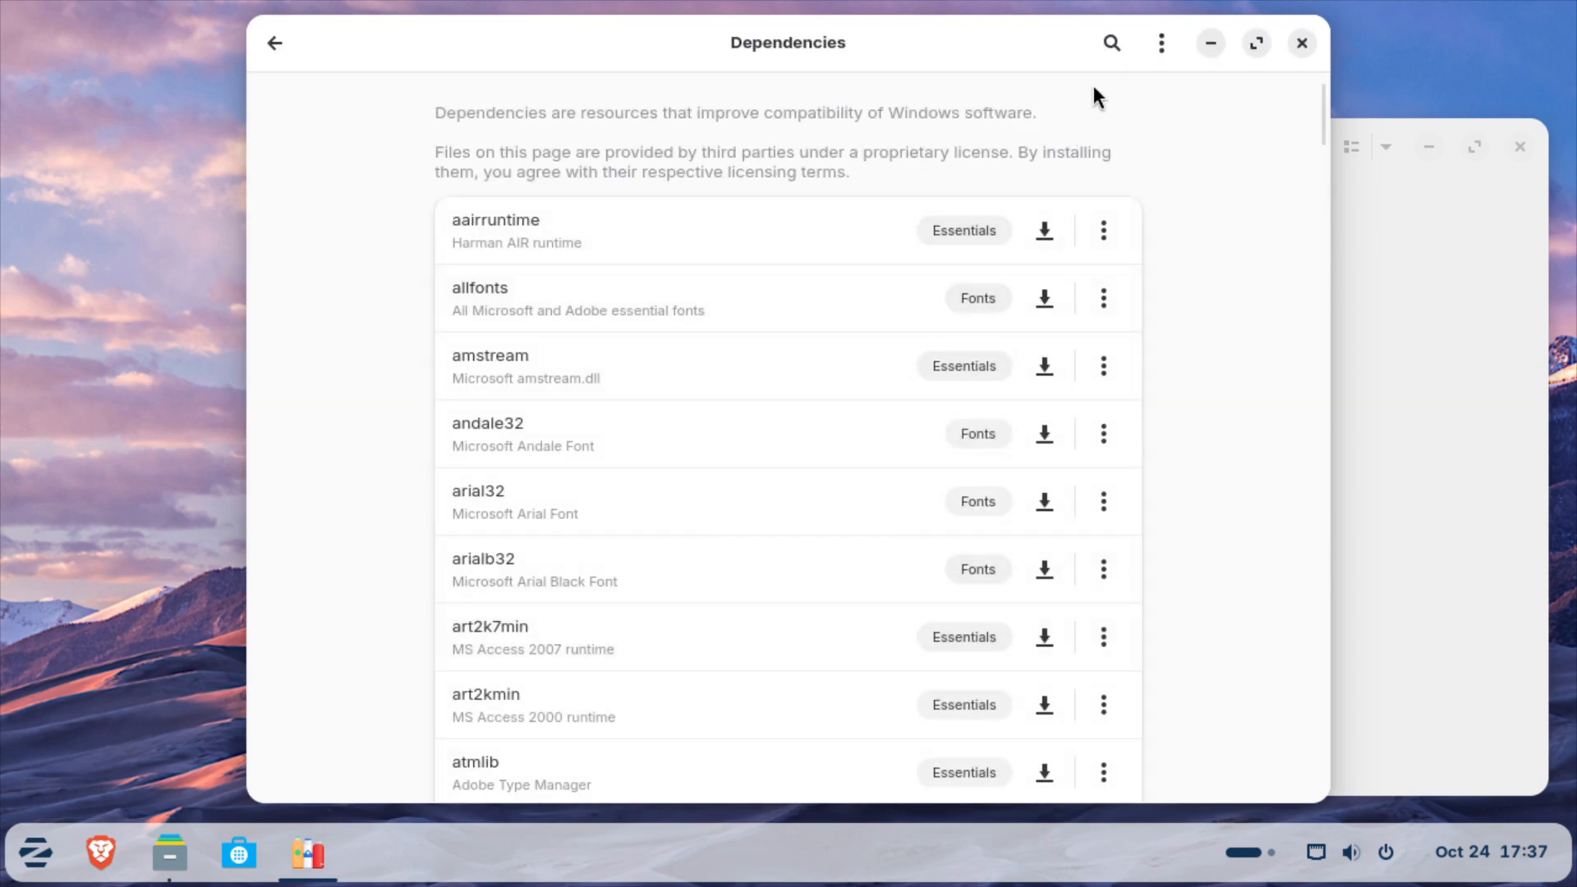
left_click(1114, 44)
type(".net")
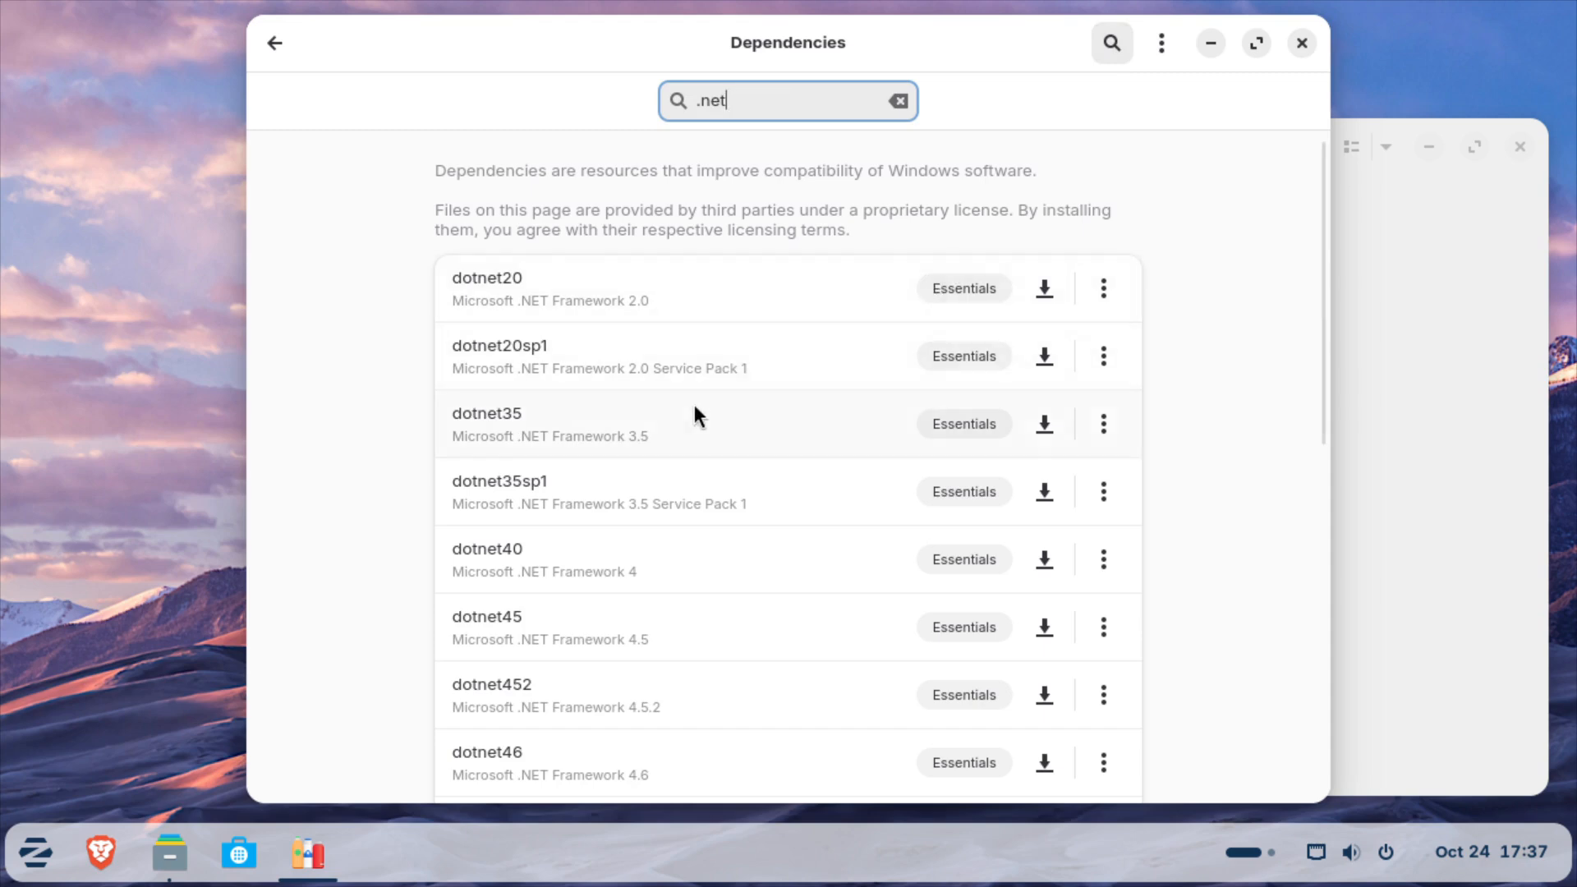
scroll(695, 407, "down", 6)
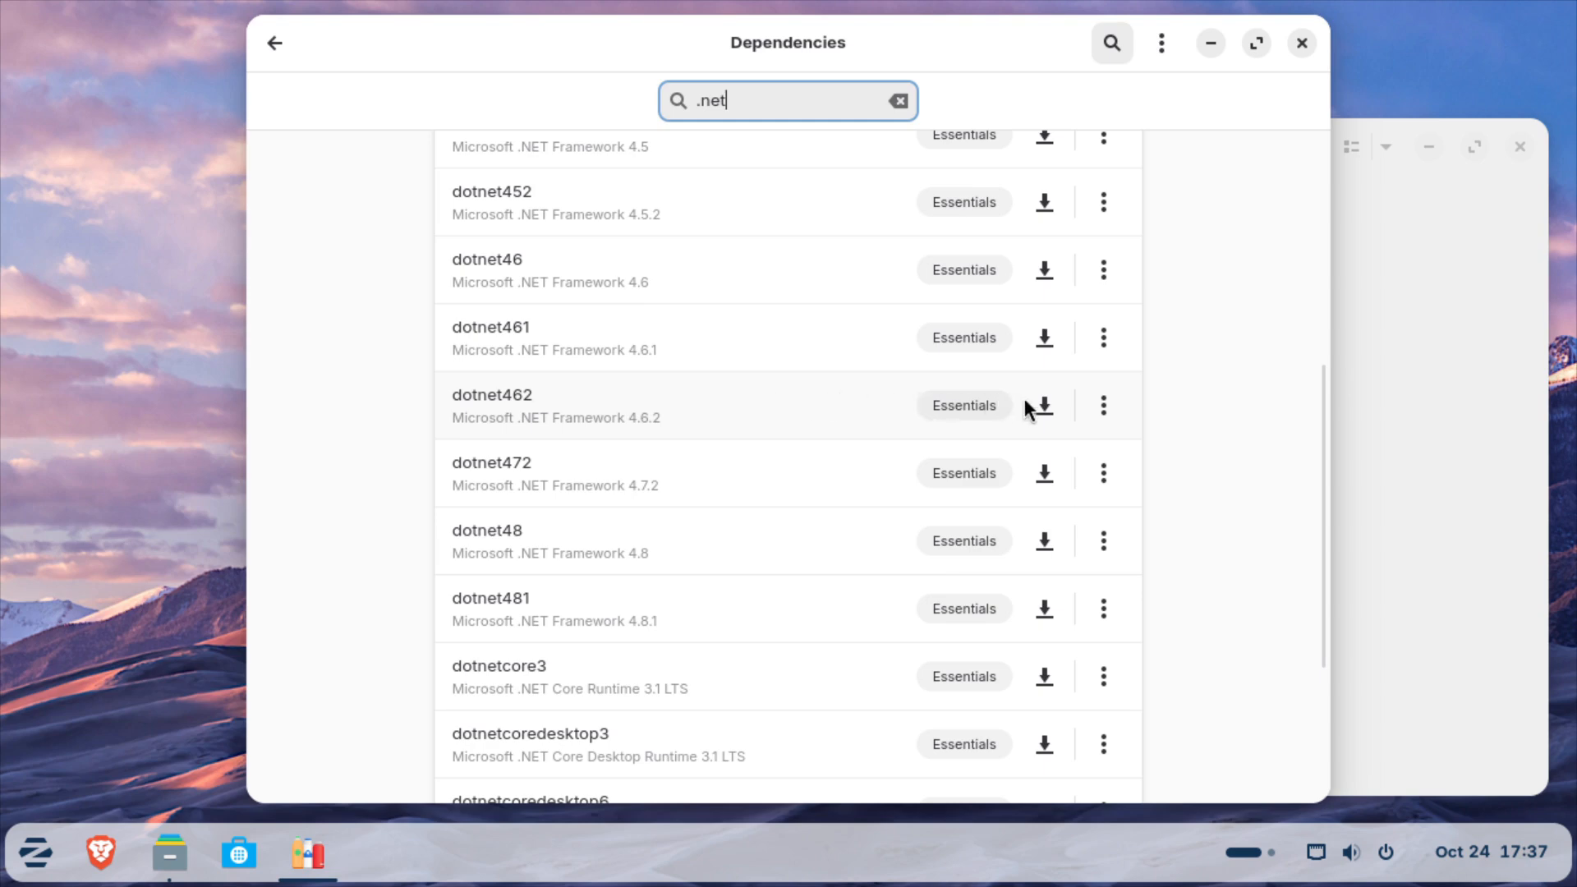
left_click(1057, 404)
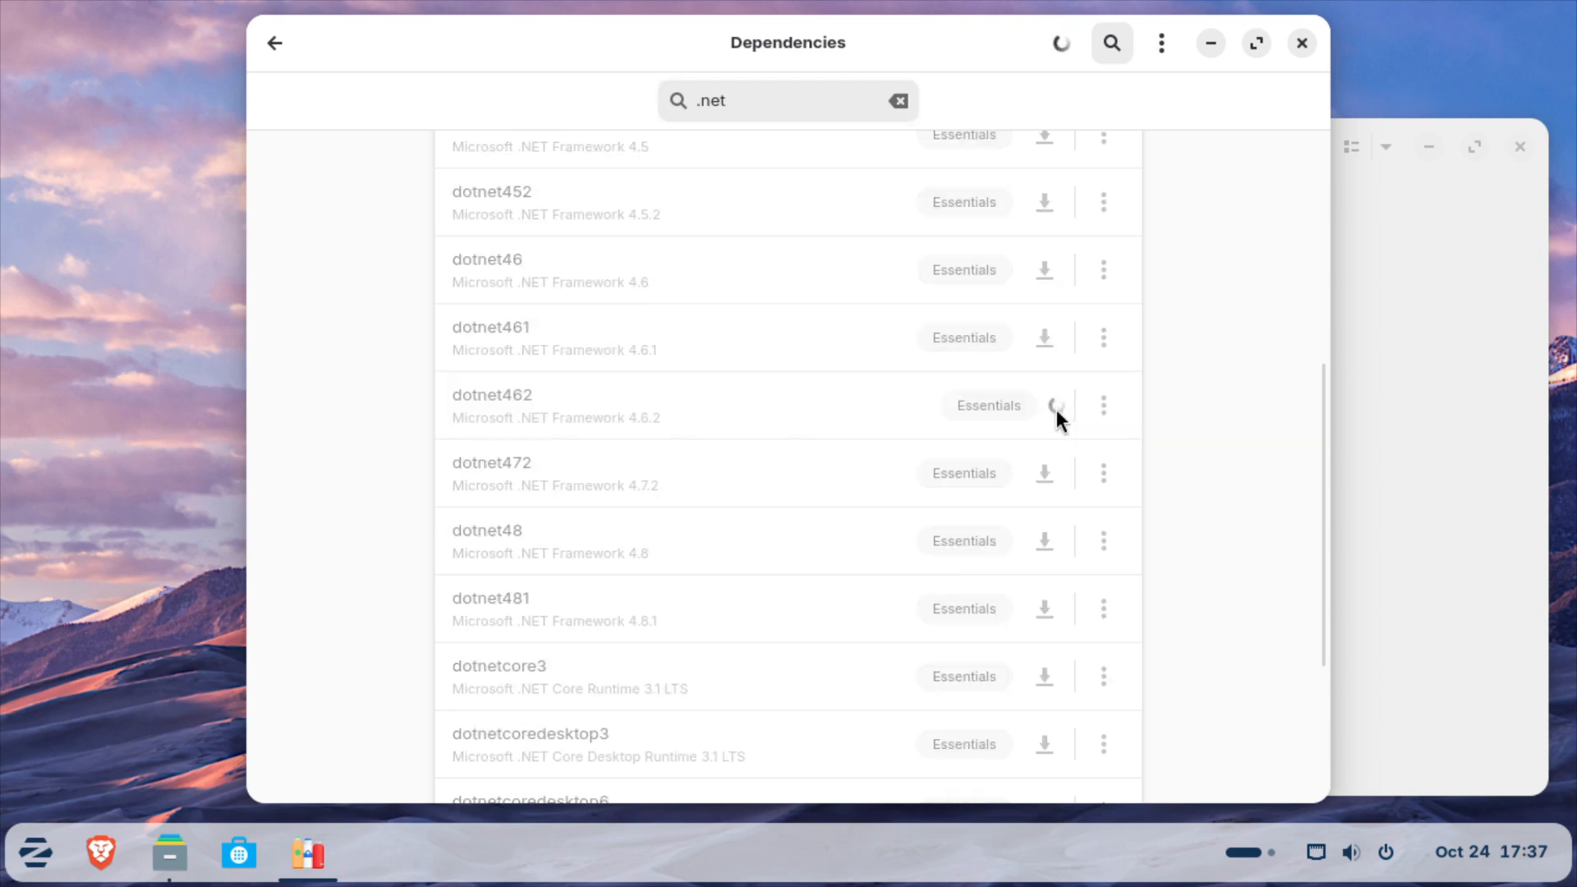
Step: Switch to Files and open the Program Files folder inside the AGS bottle's drive_c
left_click(1371, 405)
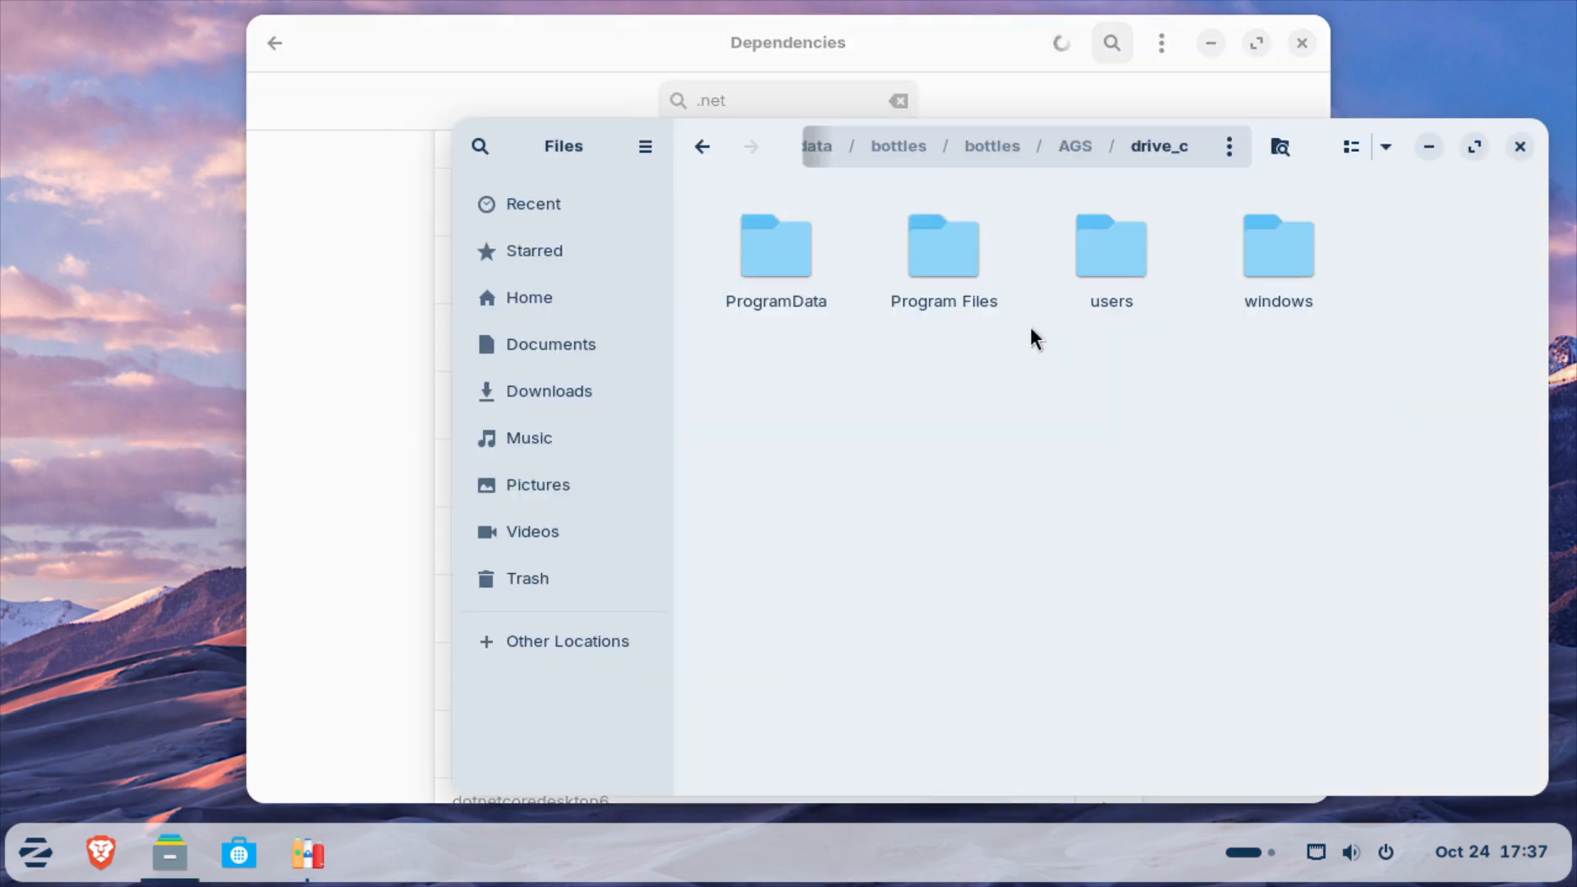
double_click(949, 247)
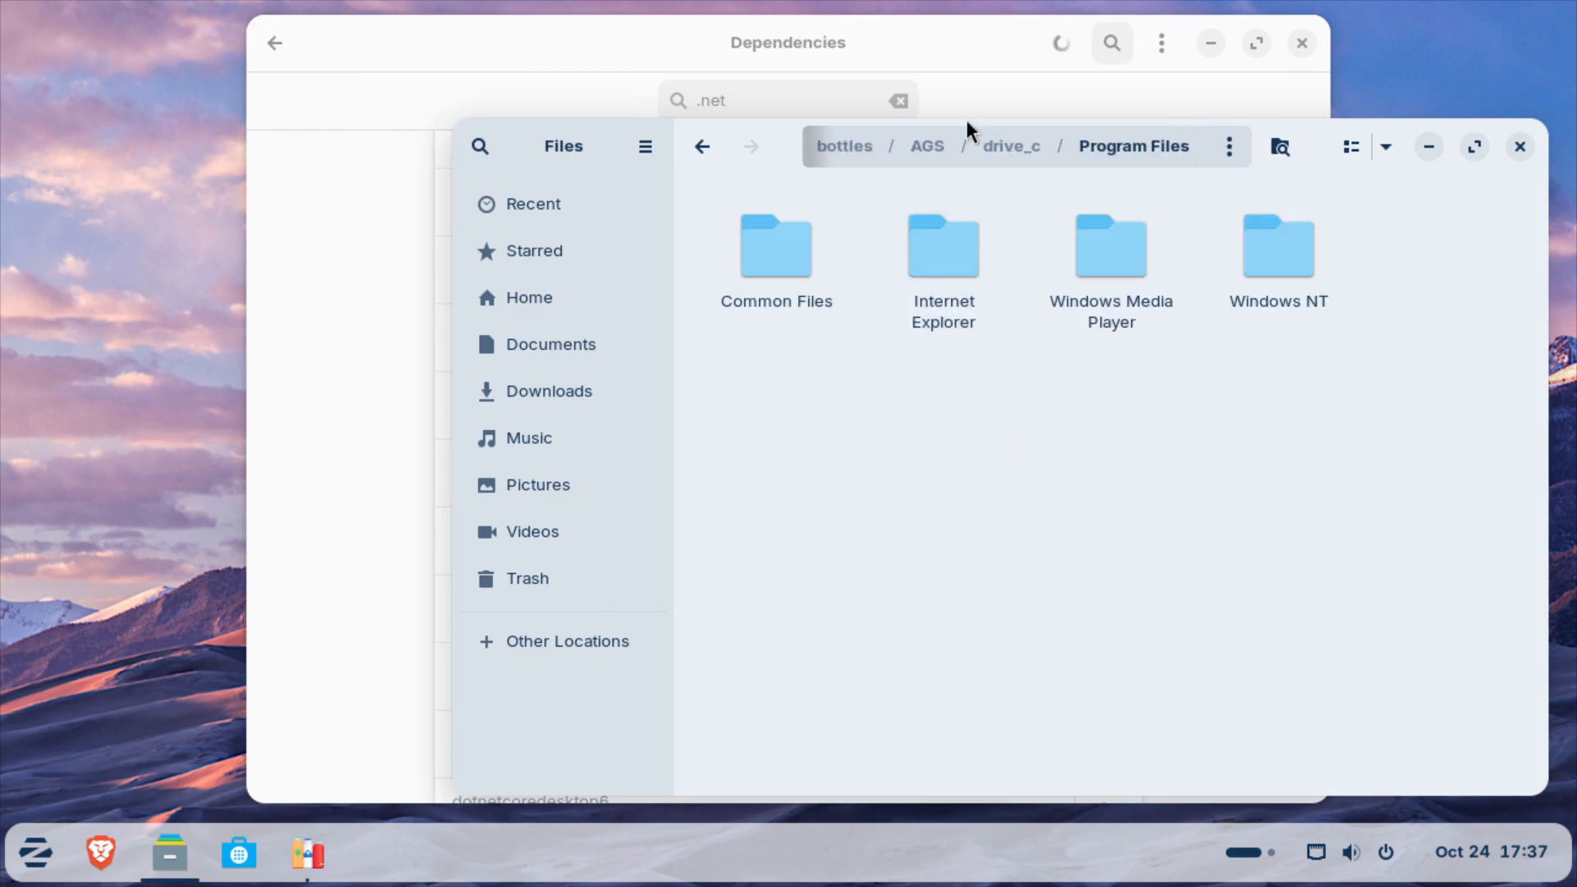
Step: Move the Bottles window aside and shrink the Files window so both are visible, and select the Microsoft.NET folder
left_click(951, 49)
left_click_drag(952, 49, 718, 46)
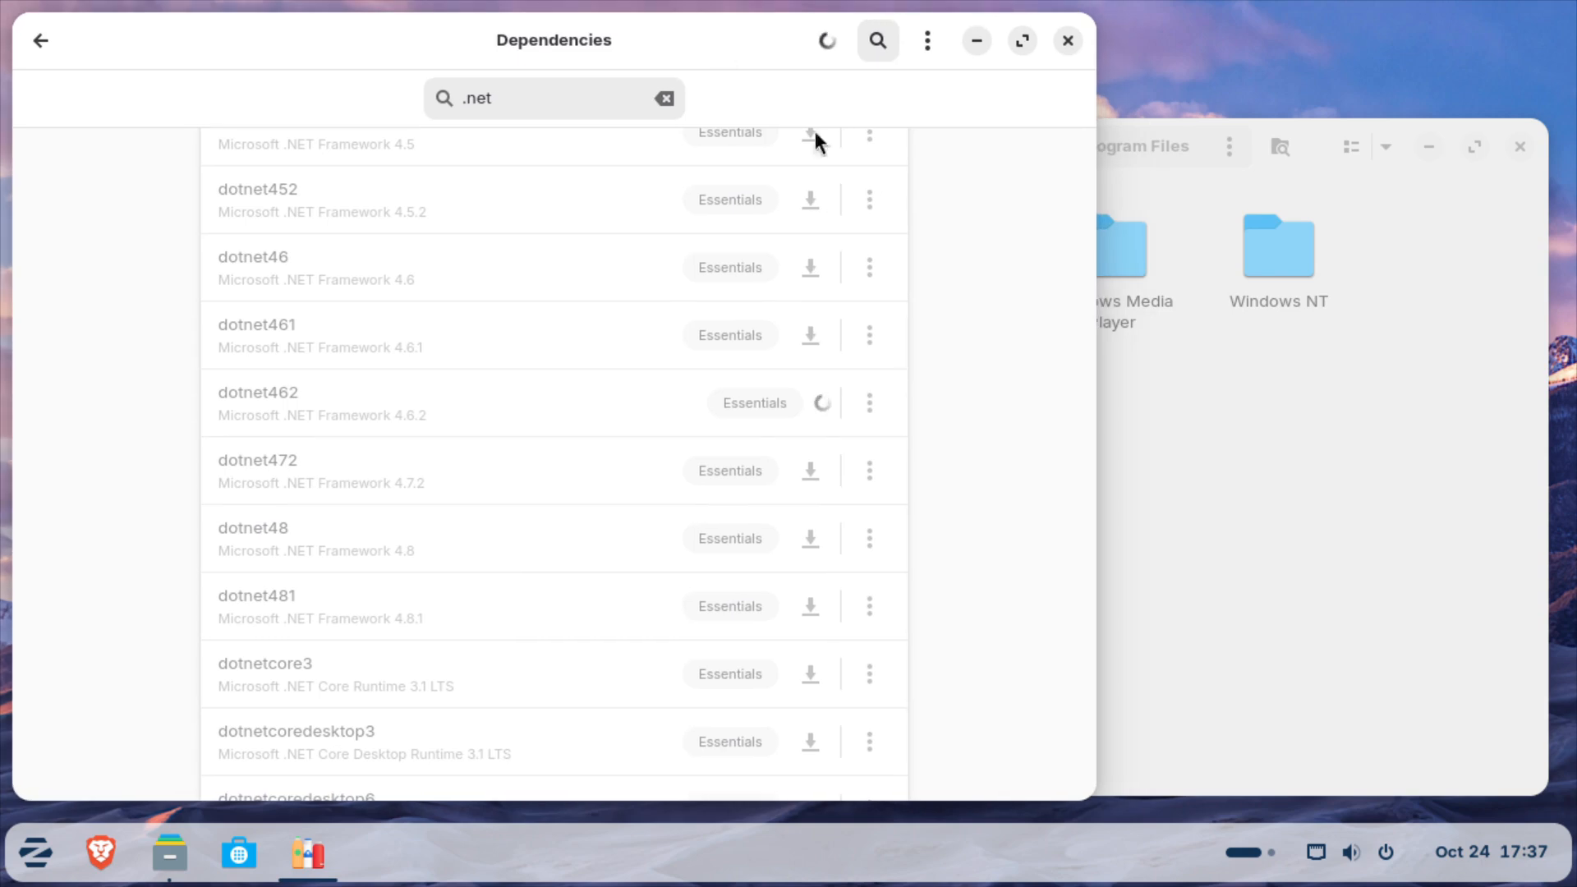
left_click(1287, 481)
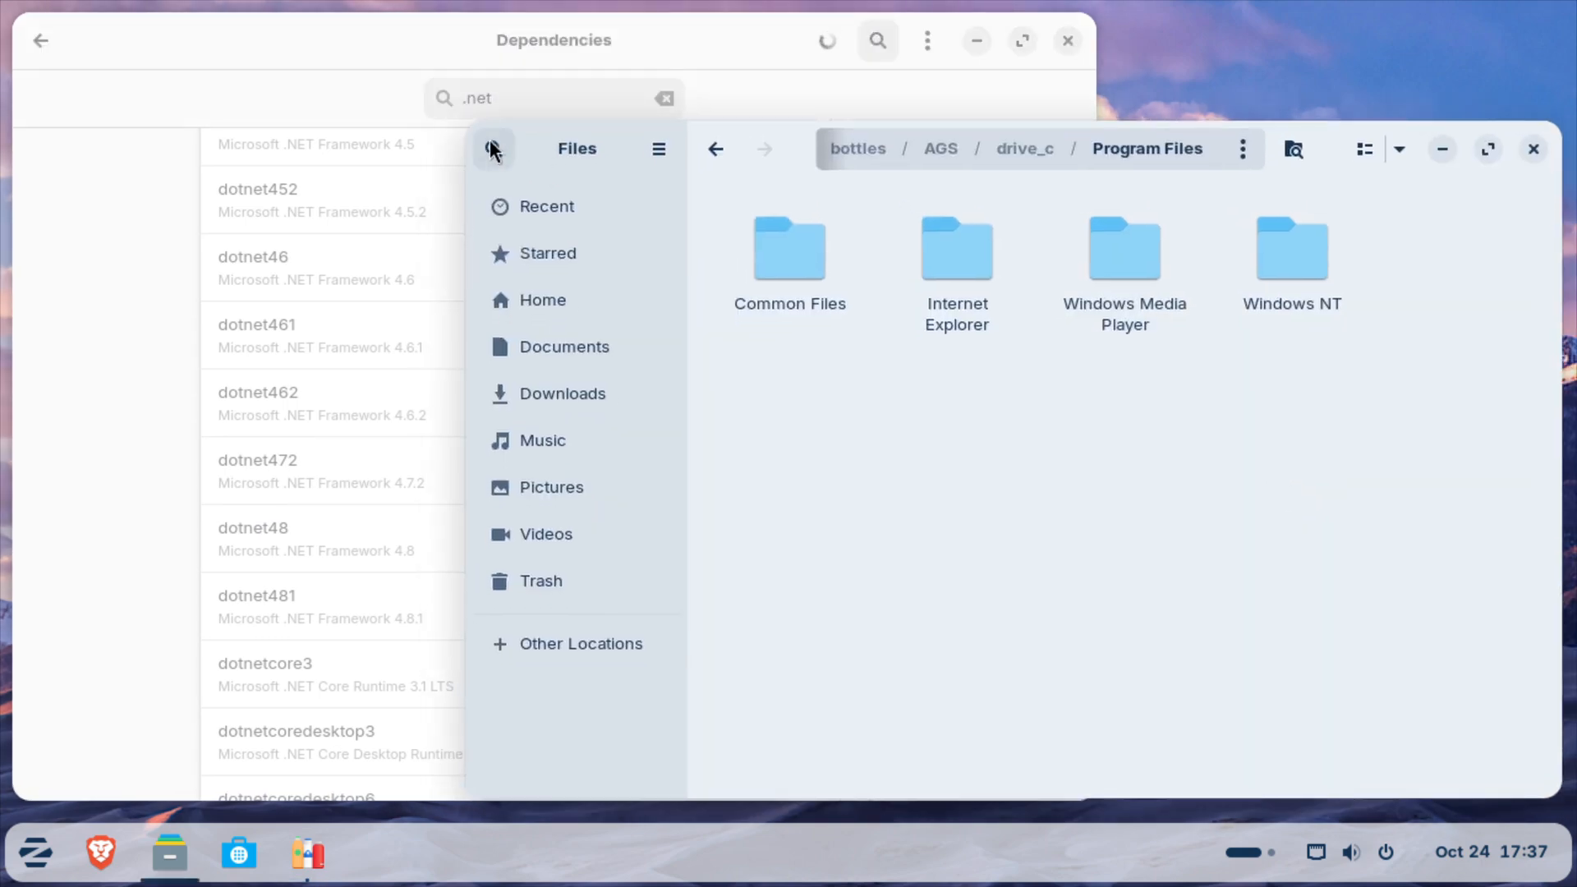
left_click_drag(466, 124, 974, 254)
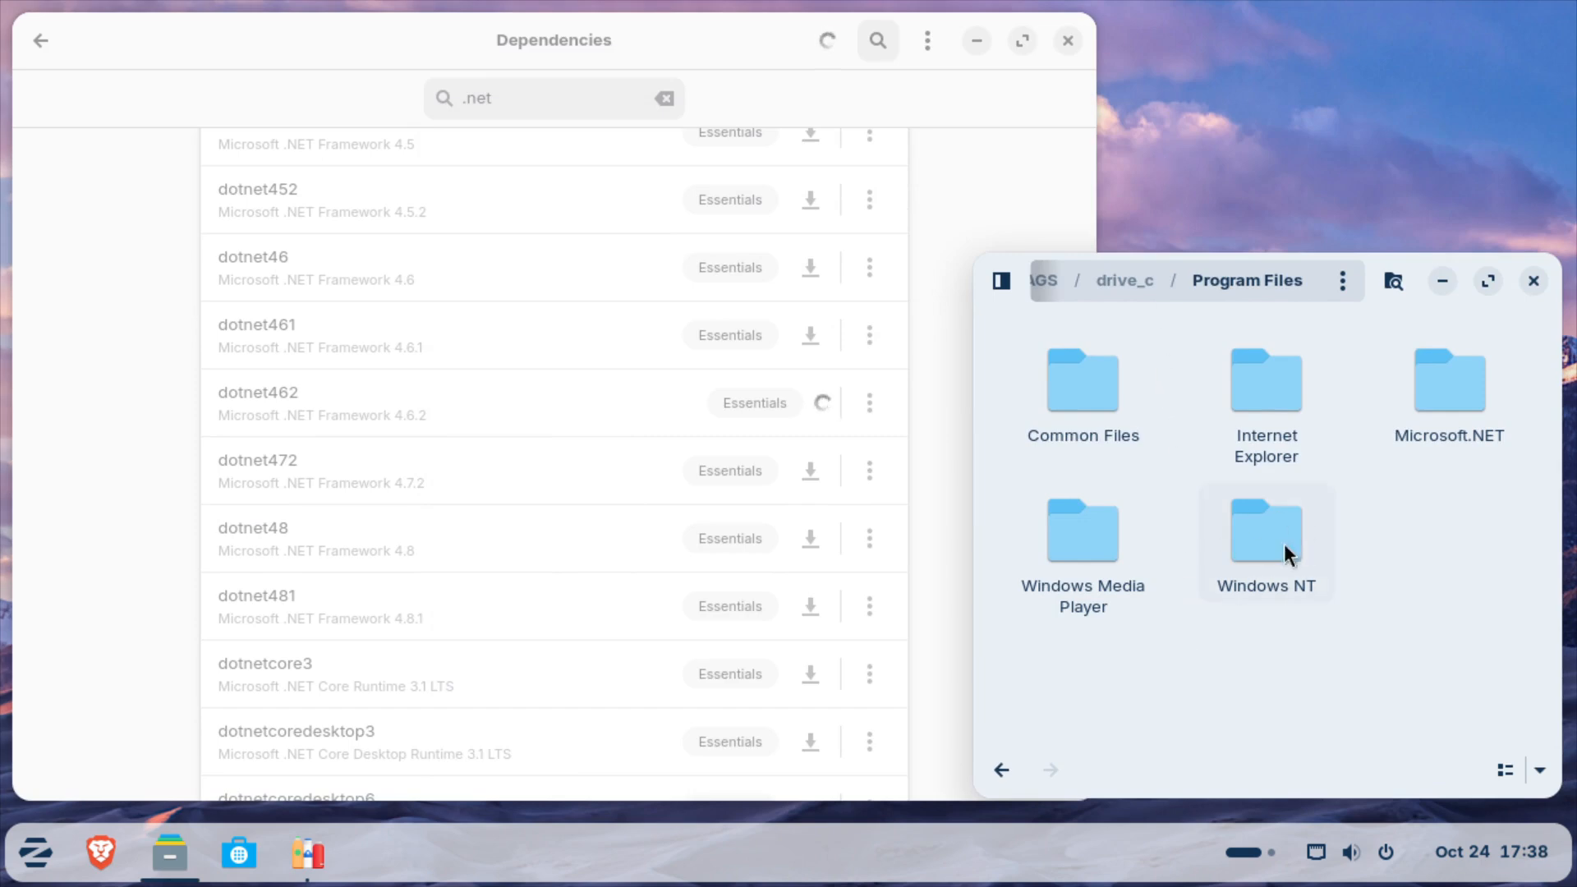
left_click(1421, 392)
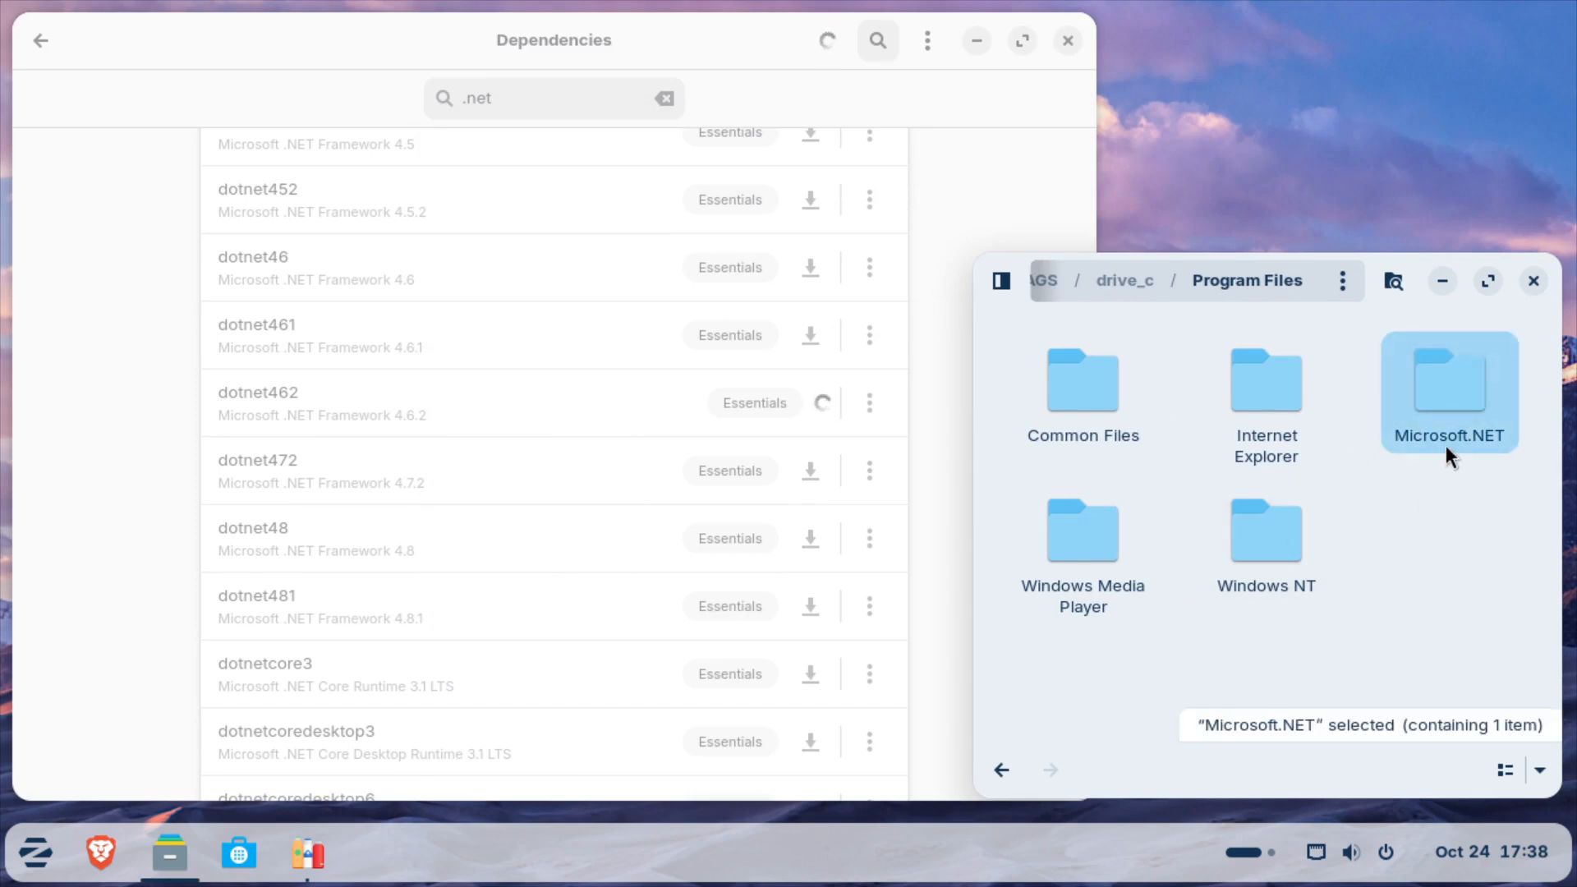
Step: Open the RedistList folder inside the Microsoft.NET folder
double_click(1431, 377)
double_click(1107, 386)
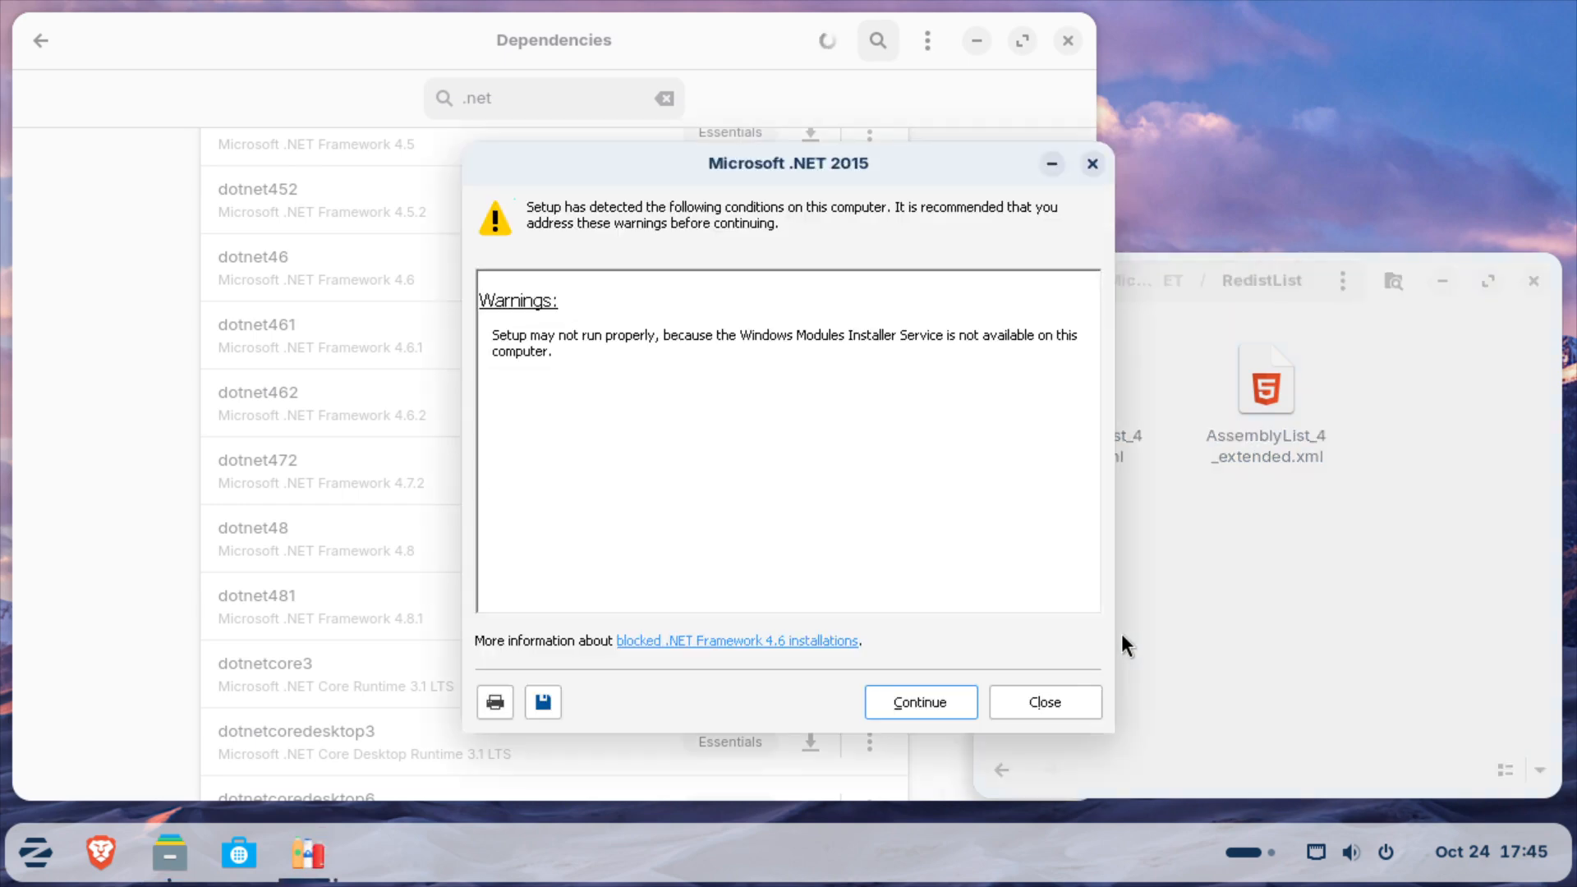
Step: Continue past the .NET setup warning, accept the license terms and install the framework
left_click(936, 700)
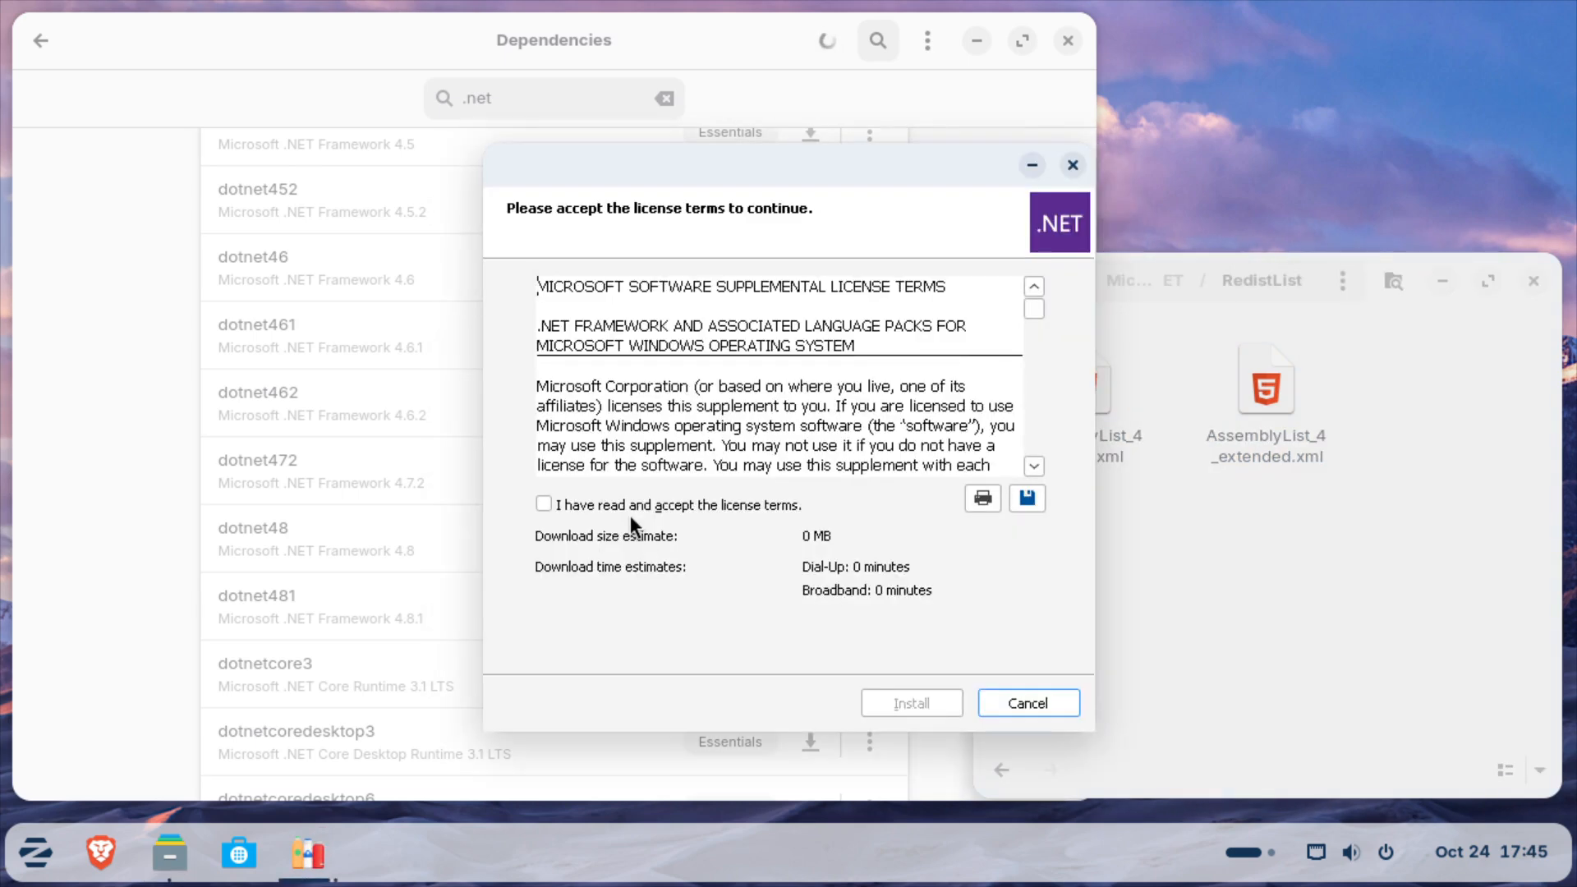
left_click(630, 506)
left_click(909, 703)
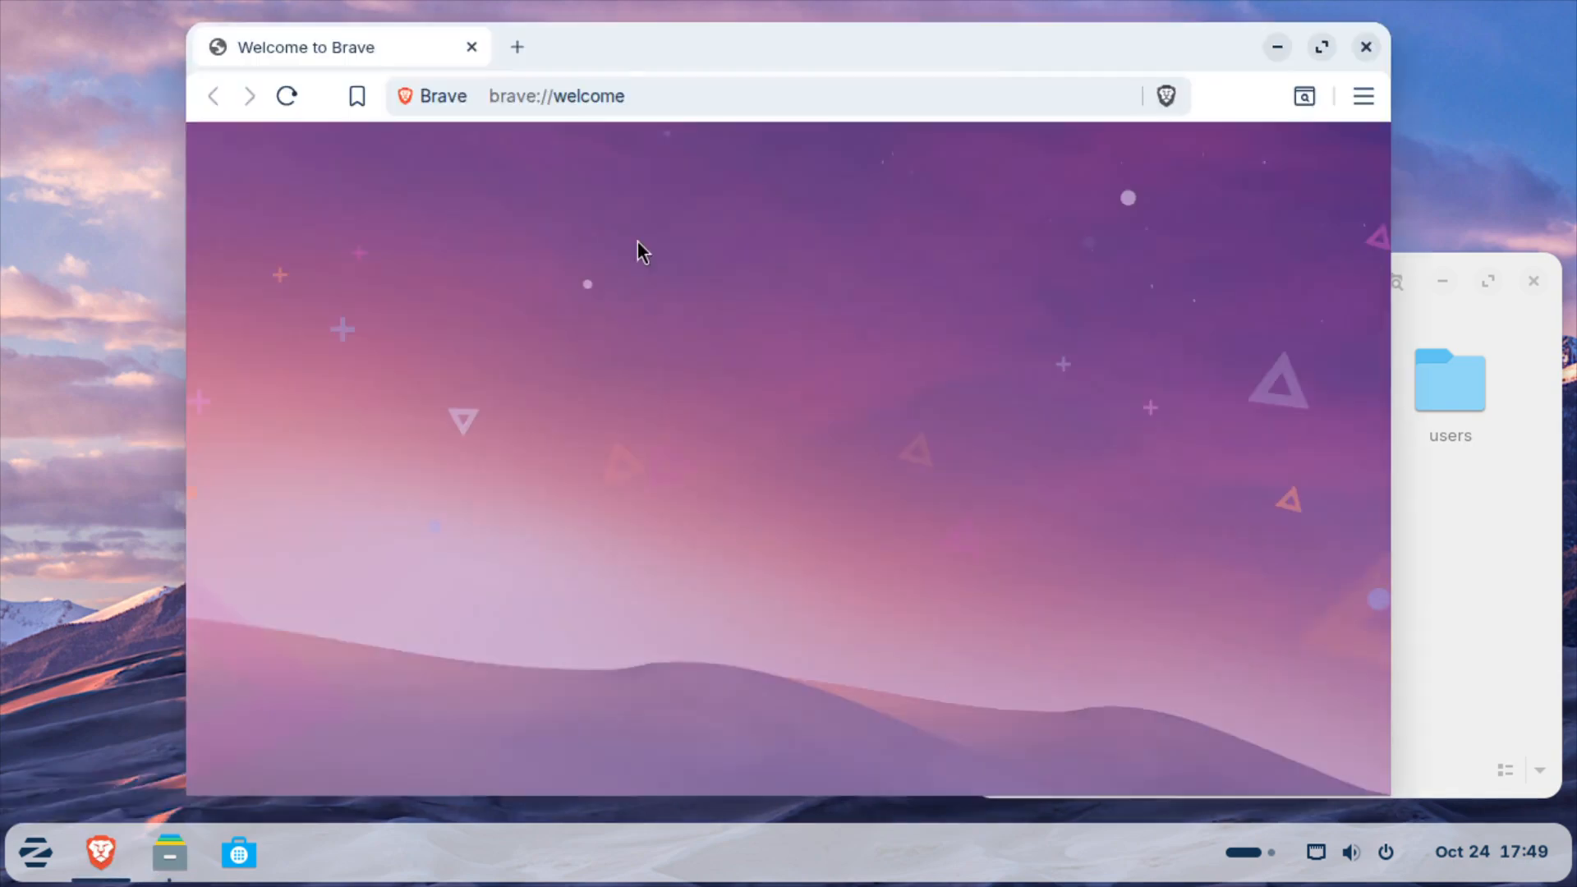
Step: In the Brave browser, search for "adventure game studio" and open the Adventure Game Studio website
left_click(475, 86)
type("advent")
type("ure game studio")
key("Return")
left_click(300, 474)
left_click(1002, 86)
left_click(1001, 86)
Step: From the site's Create section, download the 3.6.2 - Patch 4 (.exe) installer to Downloads, show it in its folder and close the browser
left_click(631, 359)
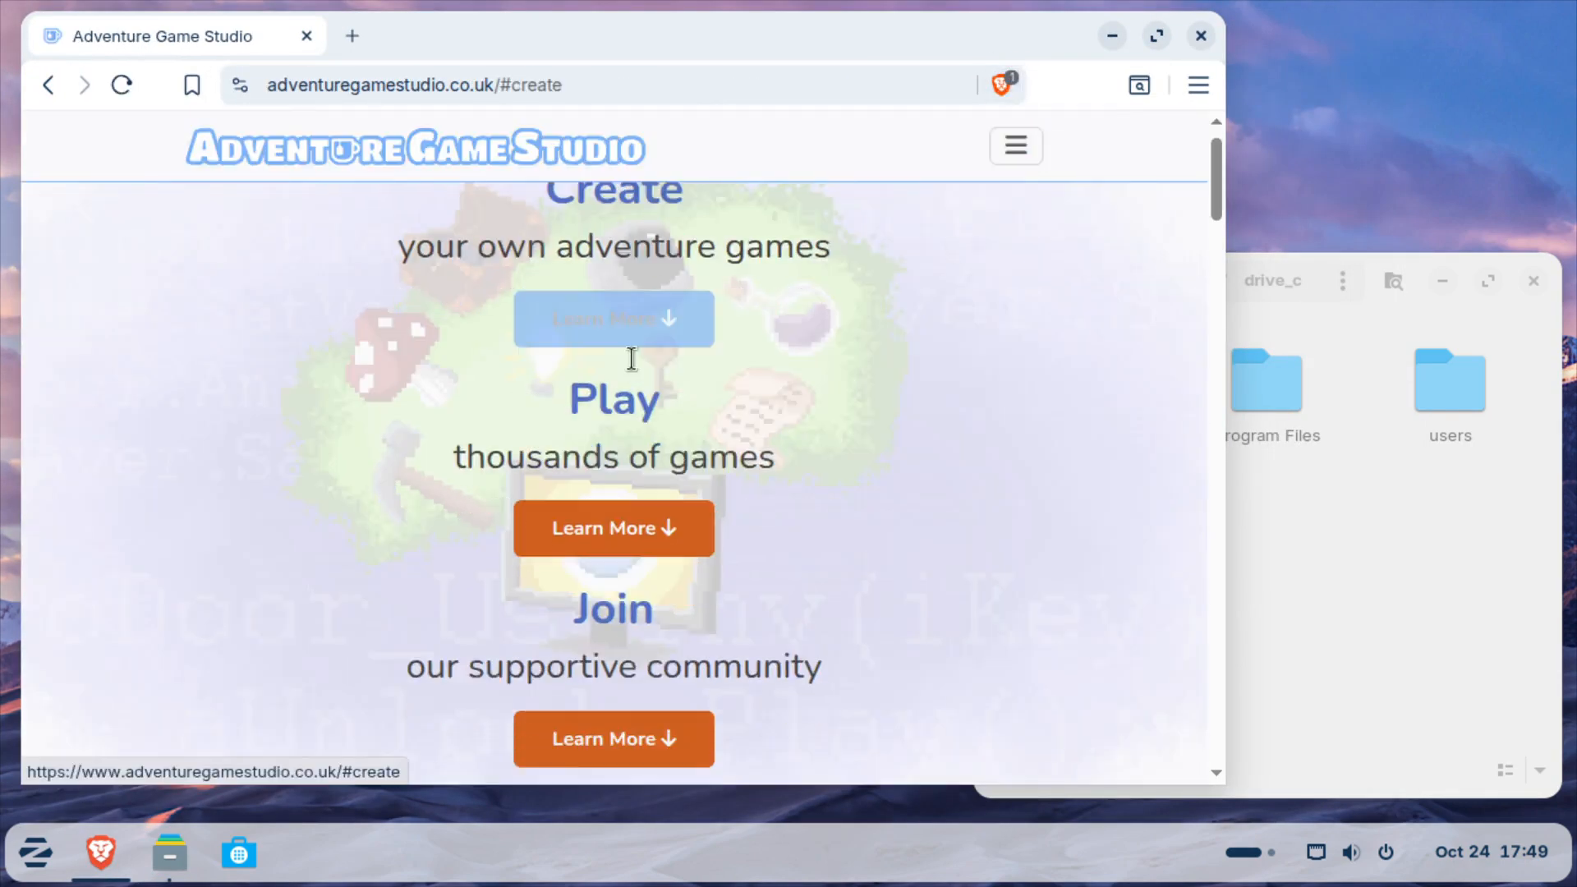
scroll(963, 596, "down", 3)
left_click(904, 575)
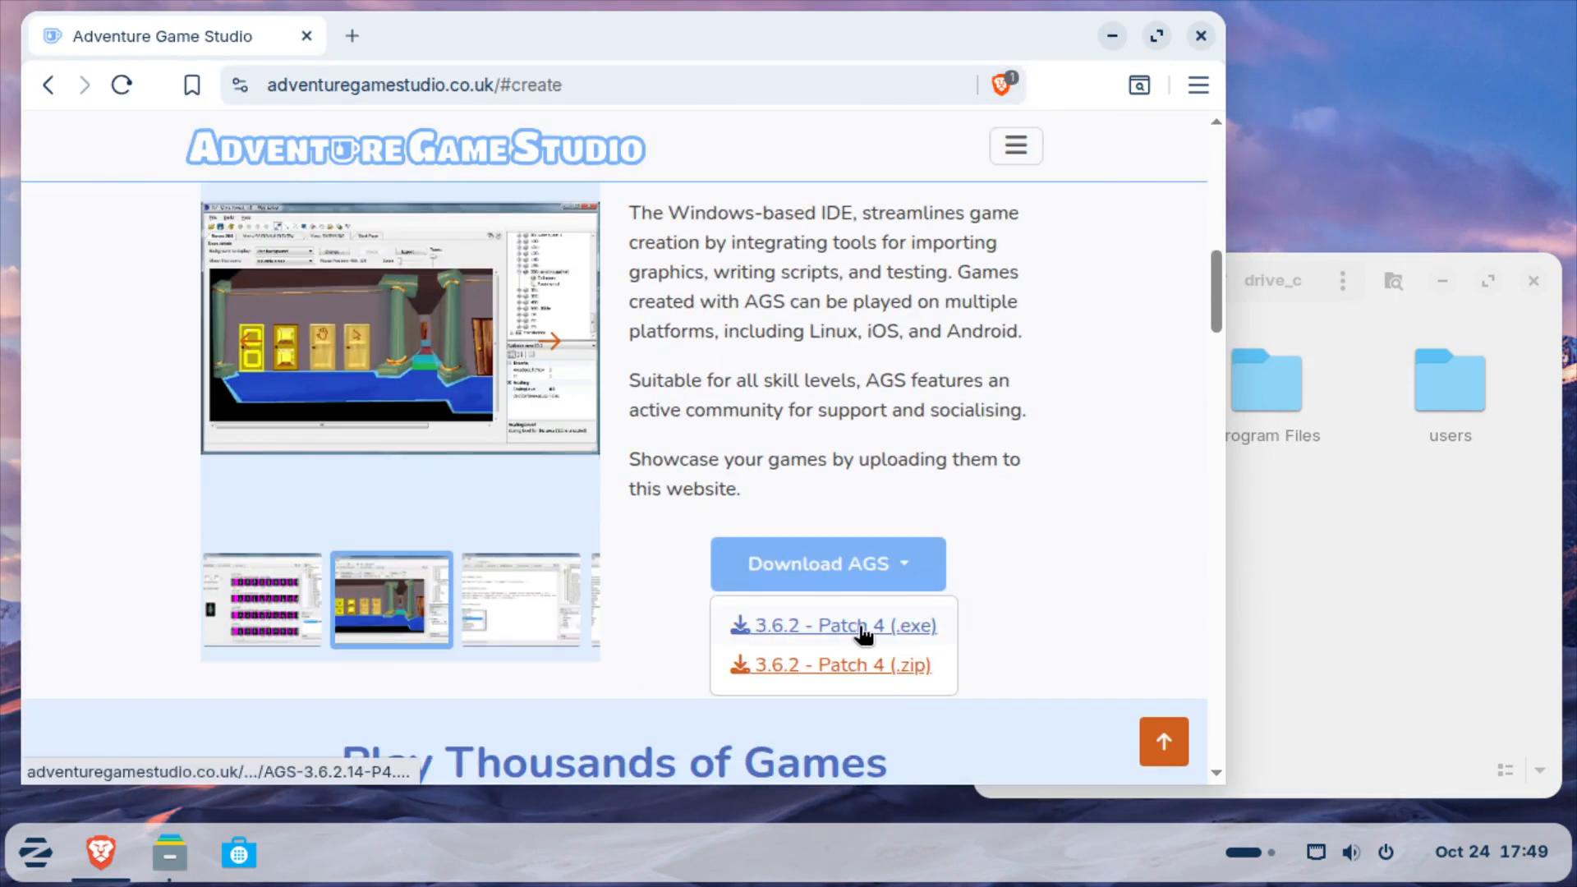
left_click(860, 634)
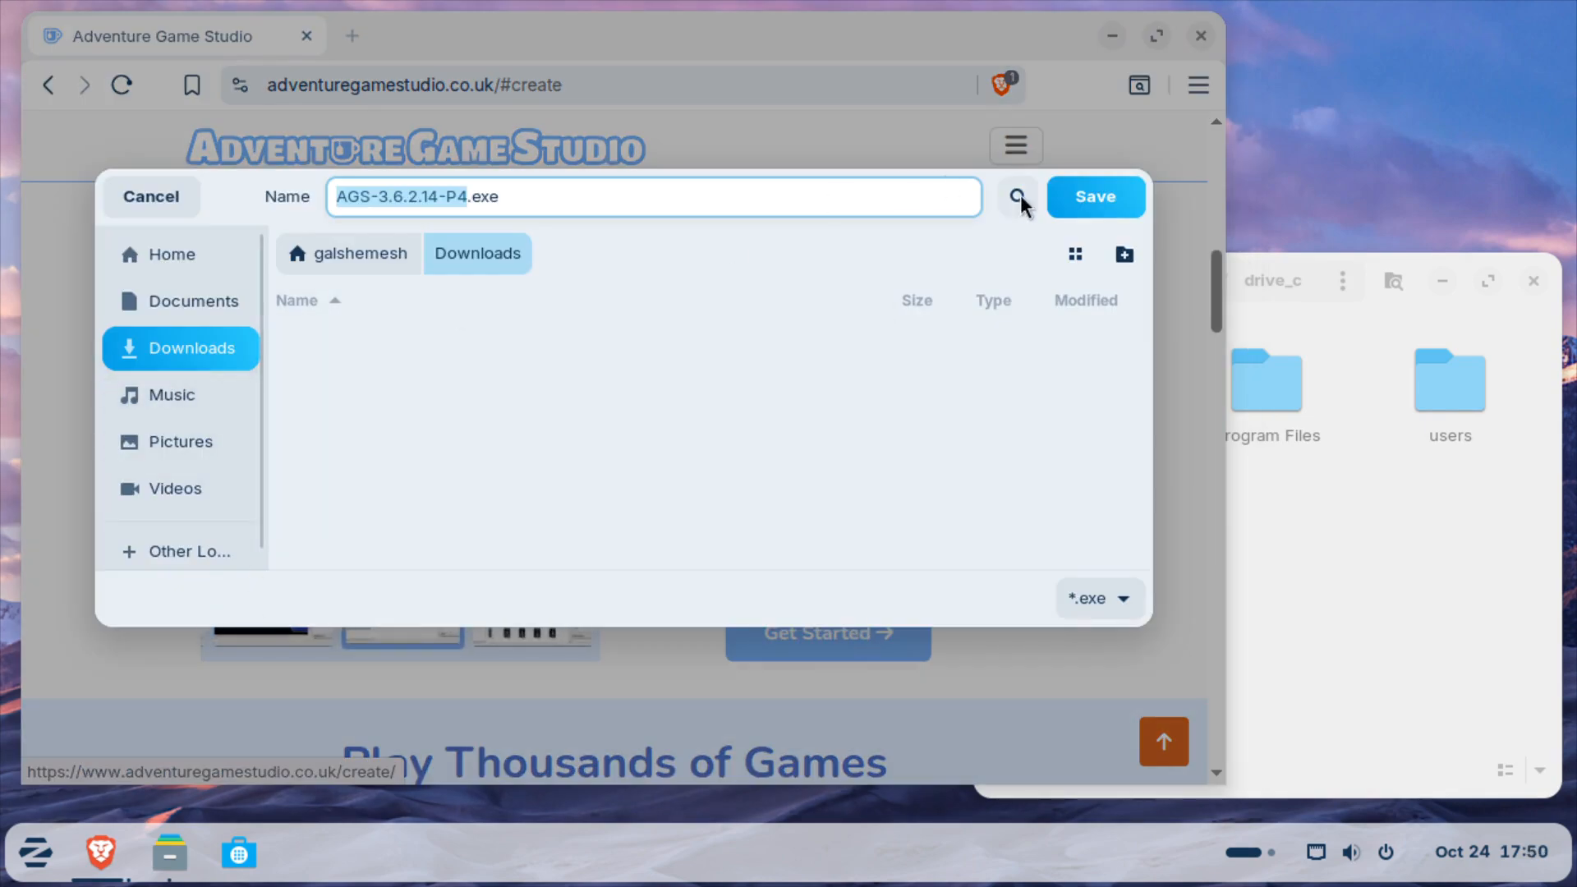
left_click(1068, 194)
left_click(1047, 137)
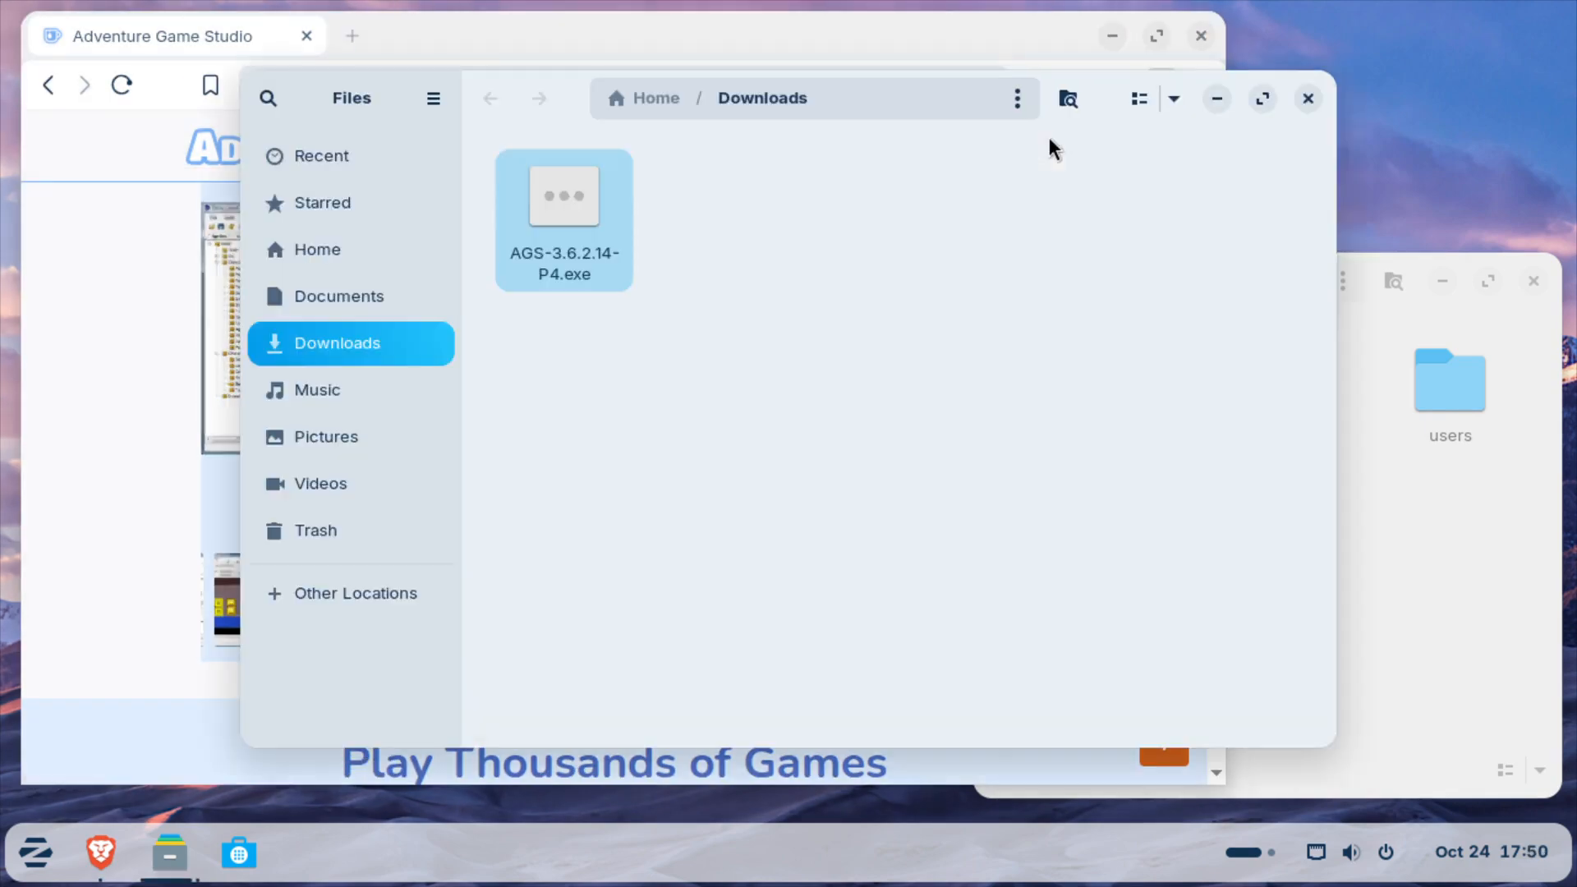
left_click(1201, 37)
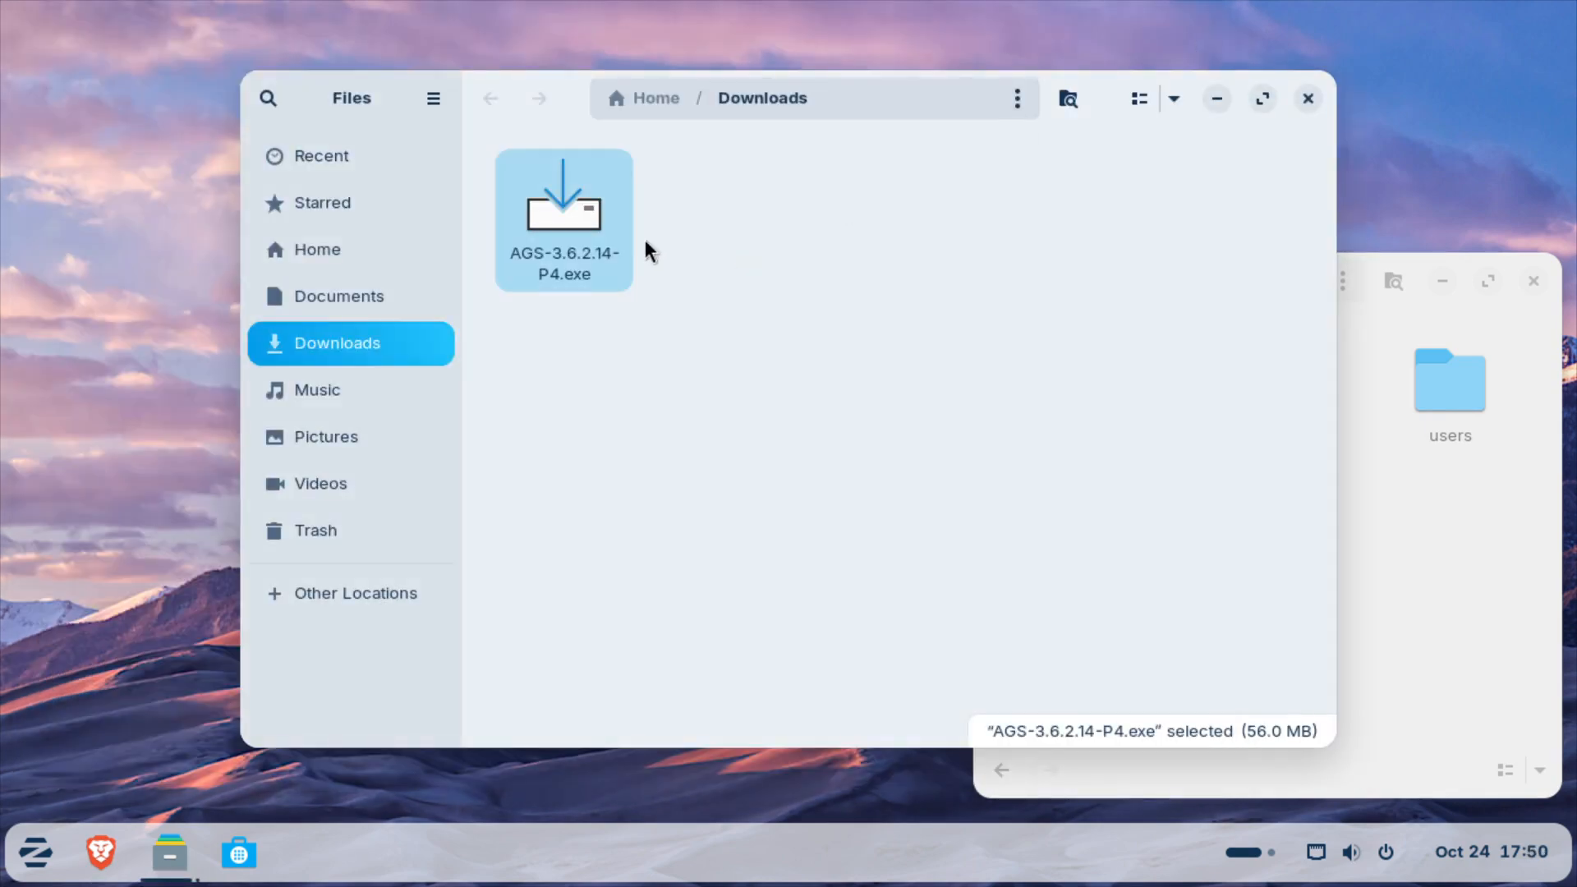
Step: Try to run AGS-3.6.2.14-P4.exe directly from the Downloads folder outside Bottles, and close that folder's window
double_click(549, 212)
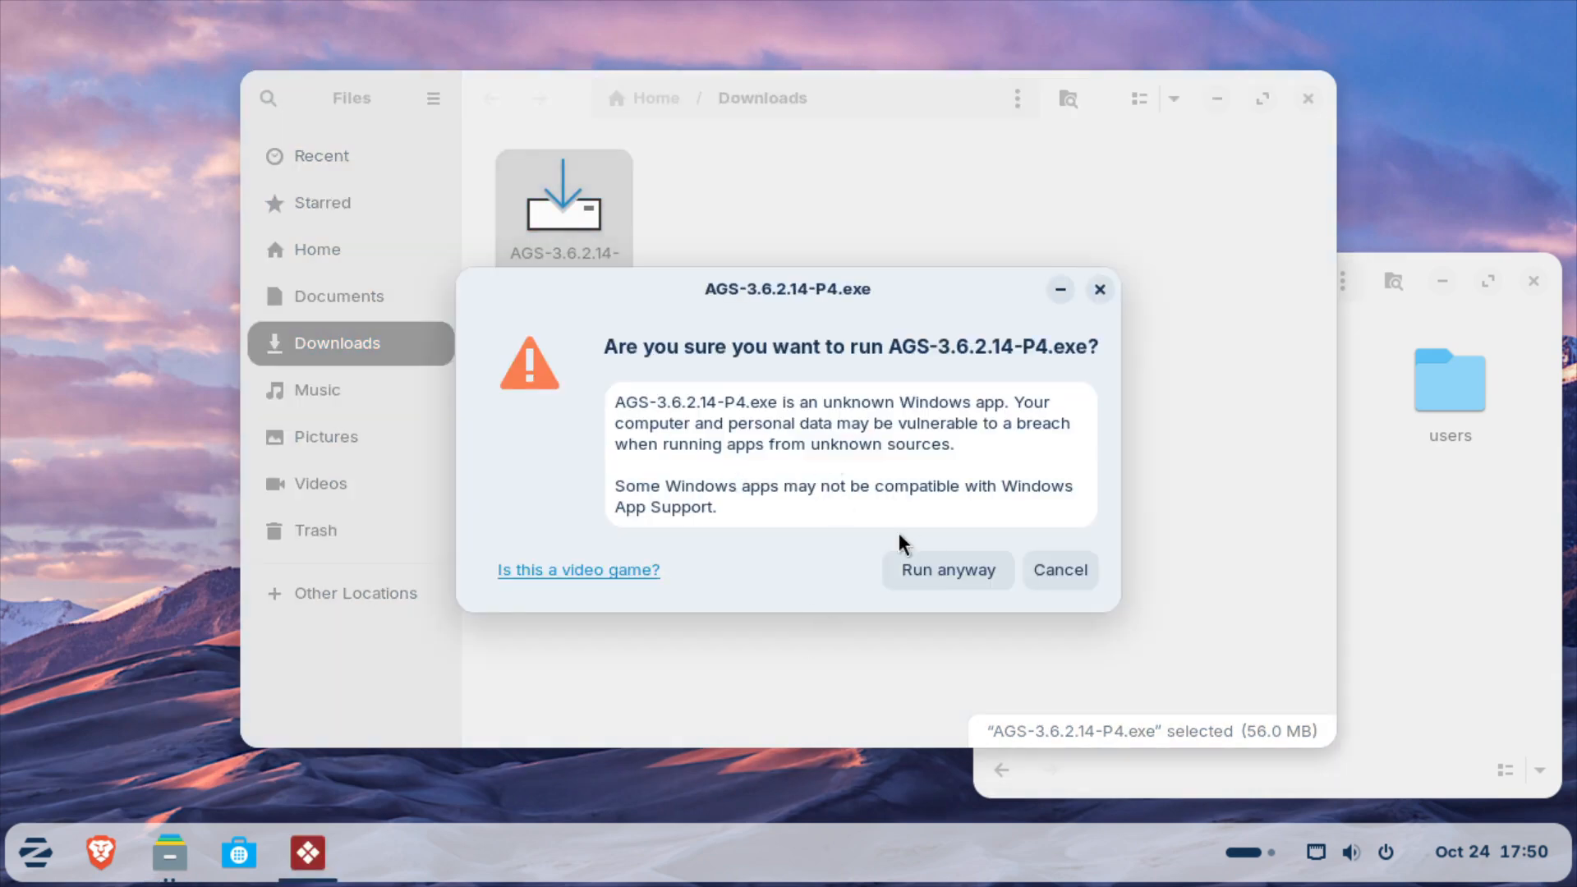
left_click(920, 567)
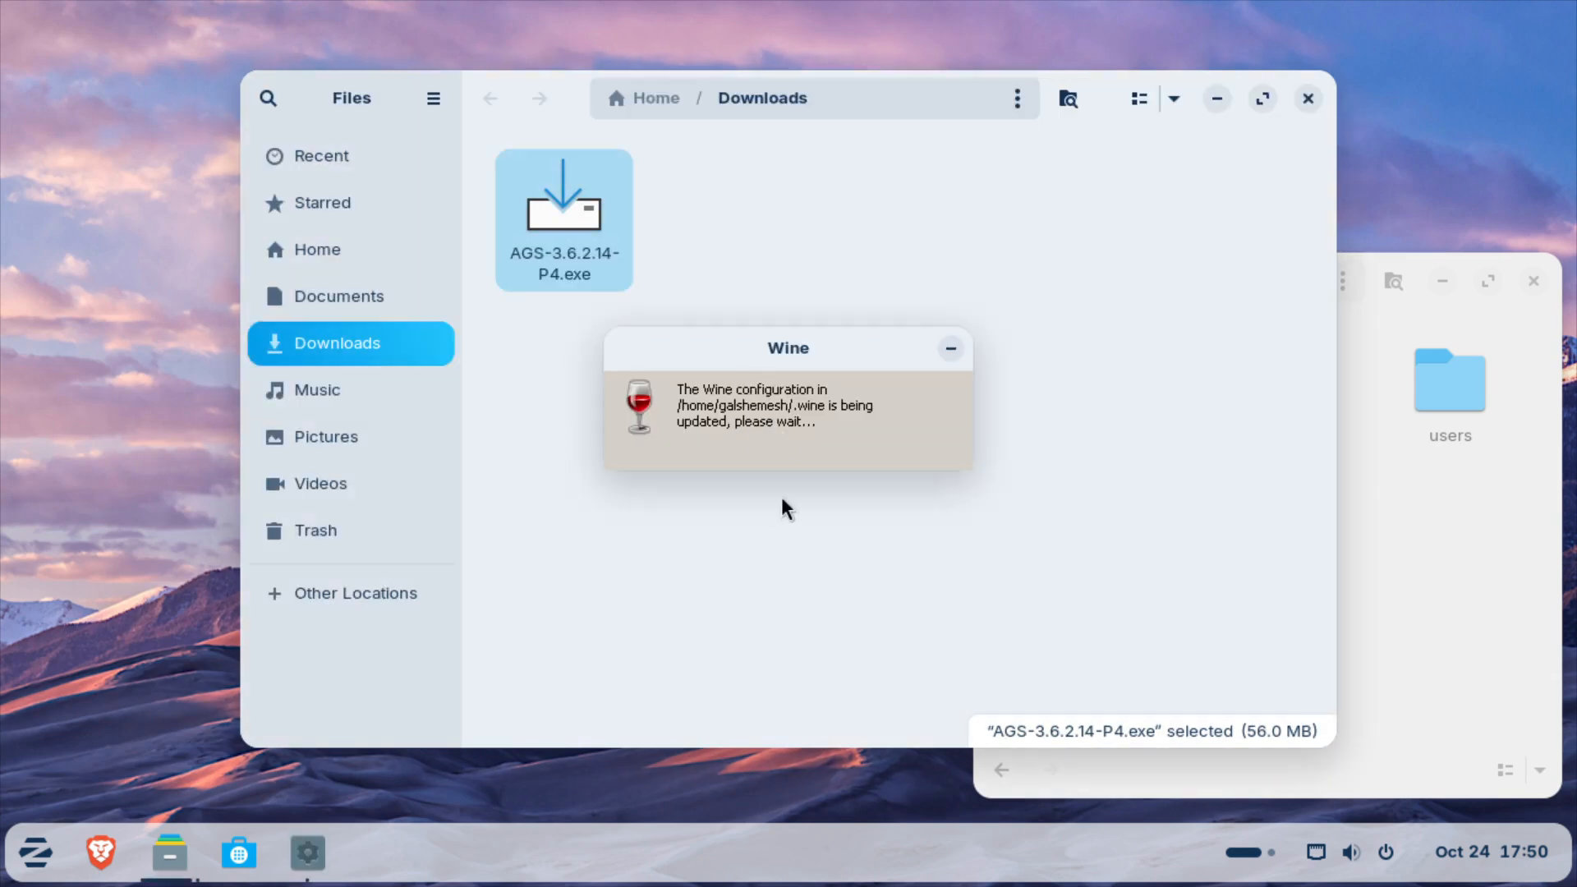
left_click(1308, 99)
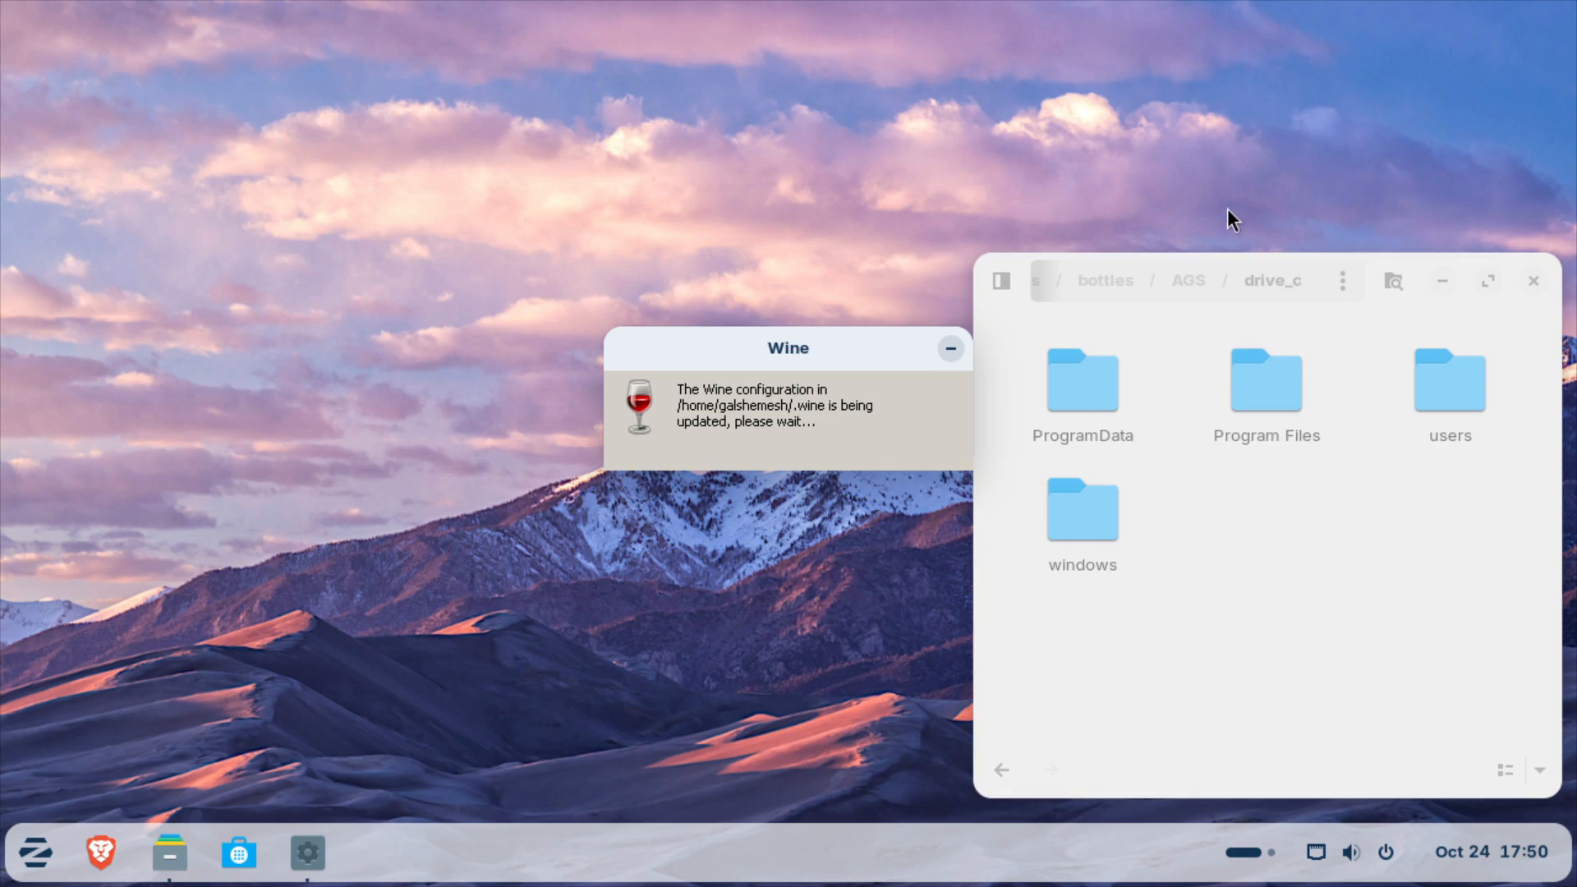
Step: Go up from drive_c to the bottles folder that contains the AGS bottle
left_click(1189, 280)
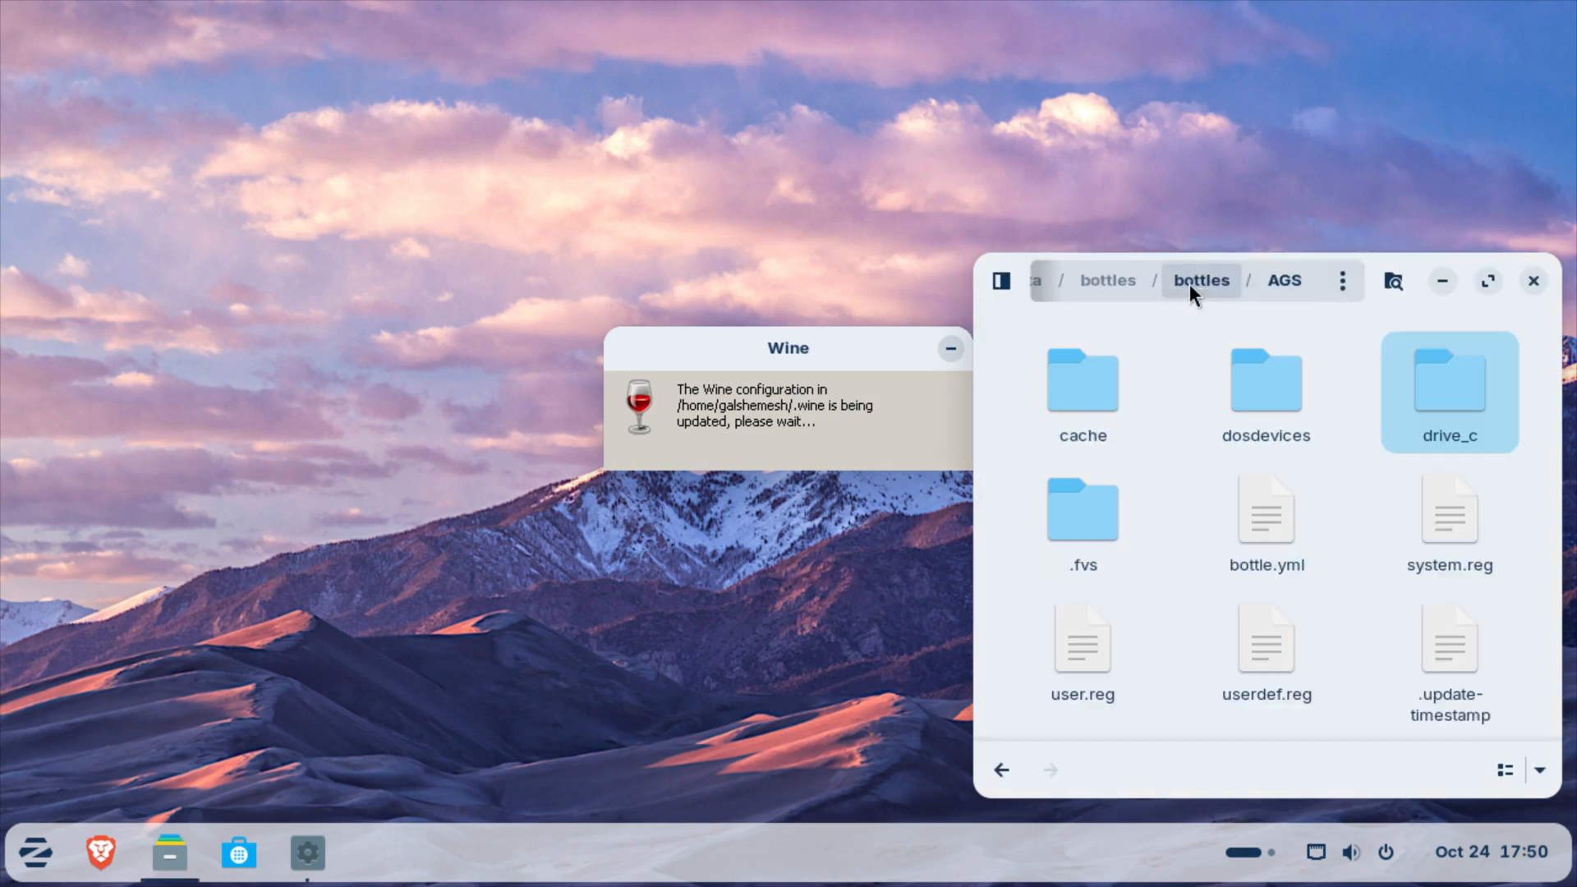
left_click(1188, 282)
left_click(1195, 382)
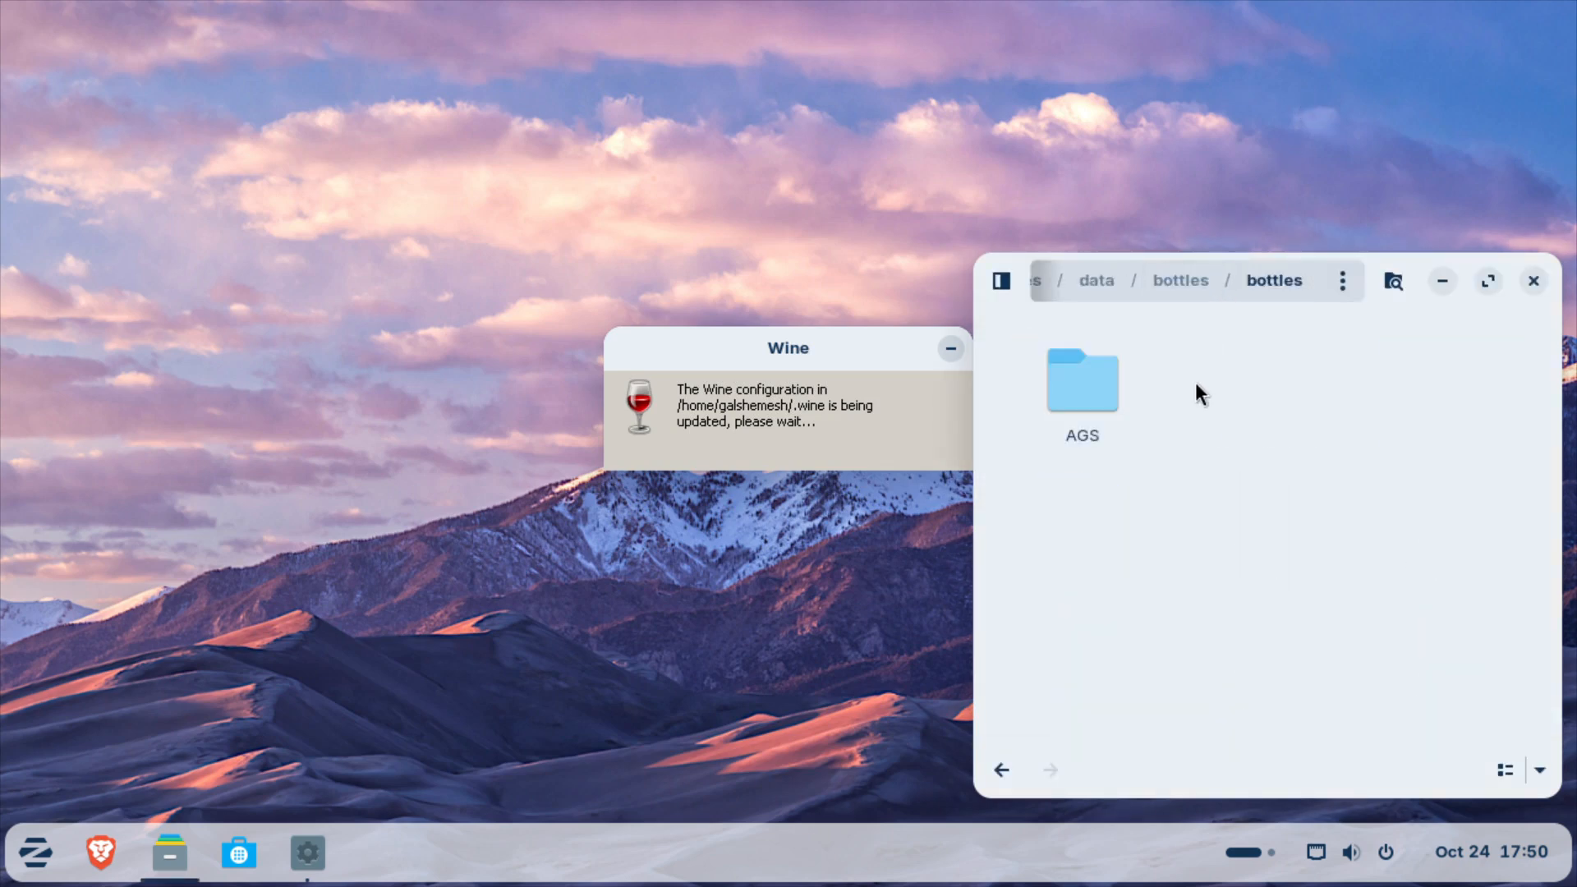
Step: Acknowledge the installer's .NET Framework 4.6 requirement and close the browser tabs it leaves open
left_click(809, 434)
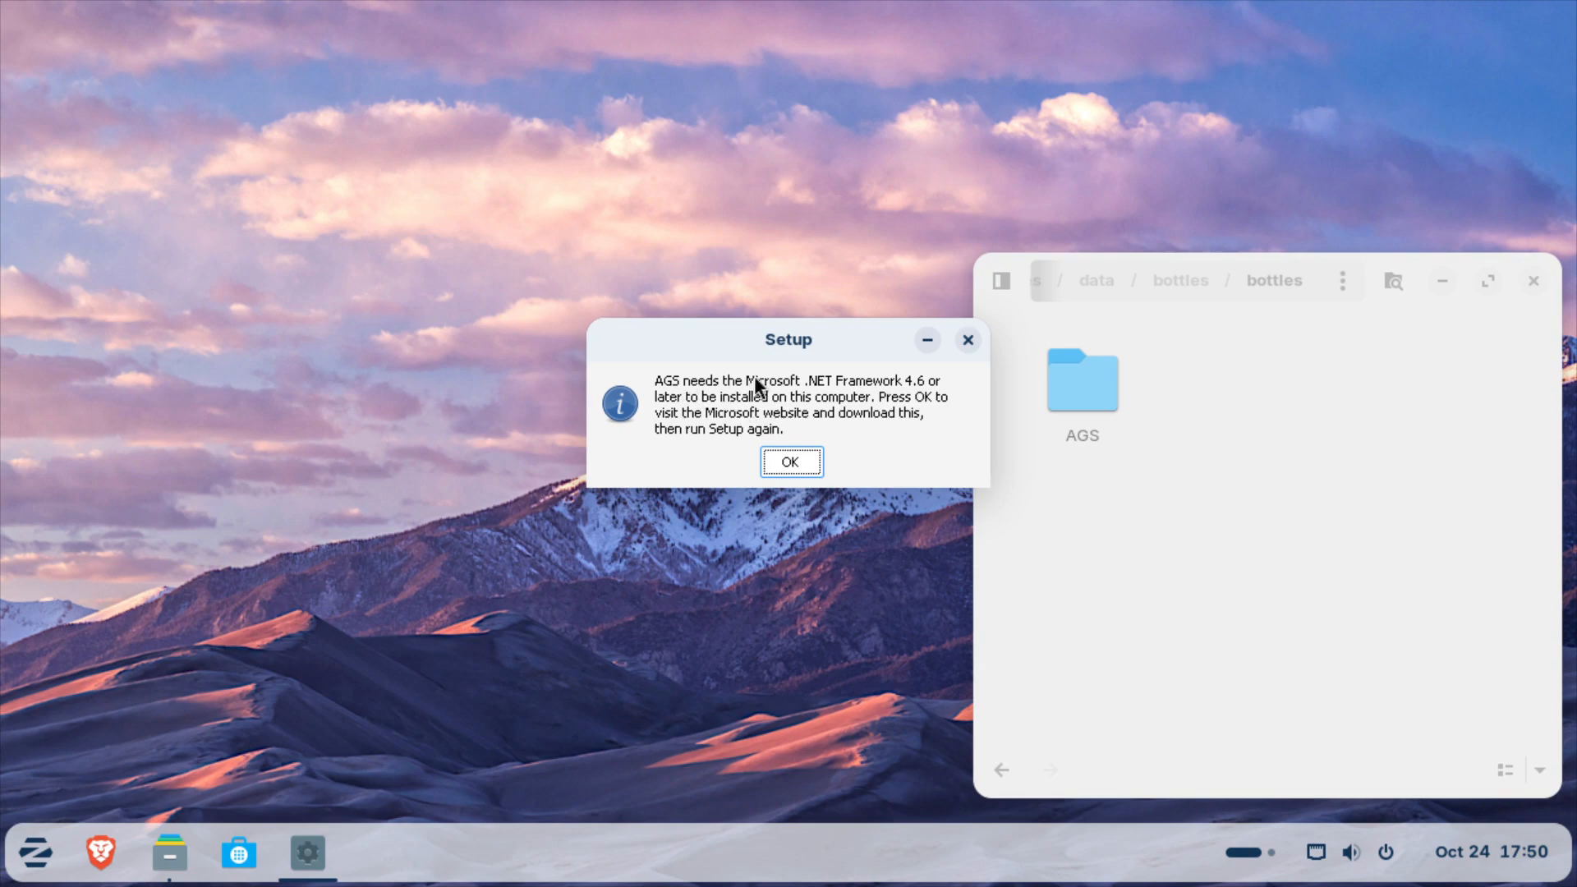
left_click(792, 462)
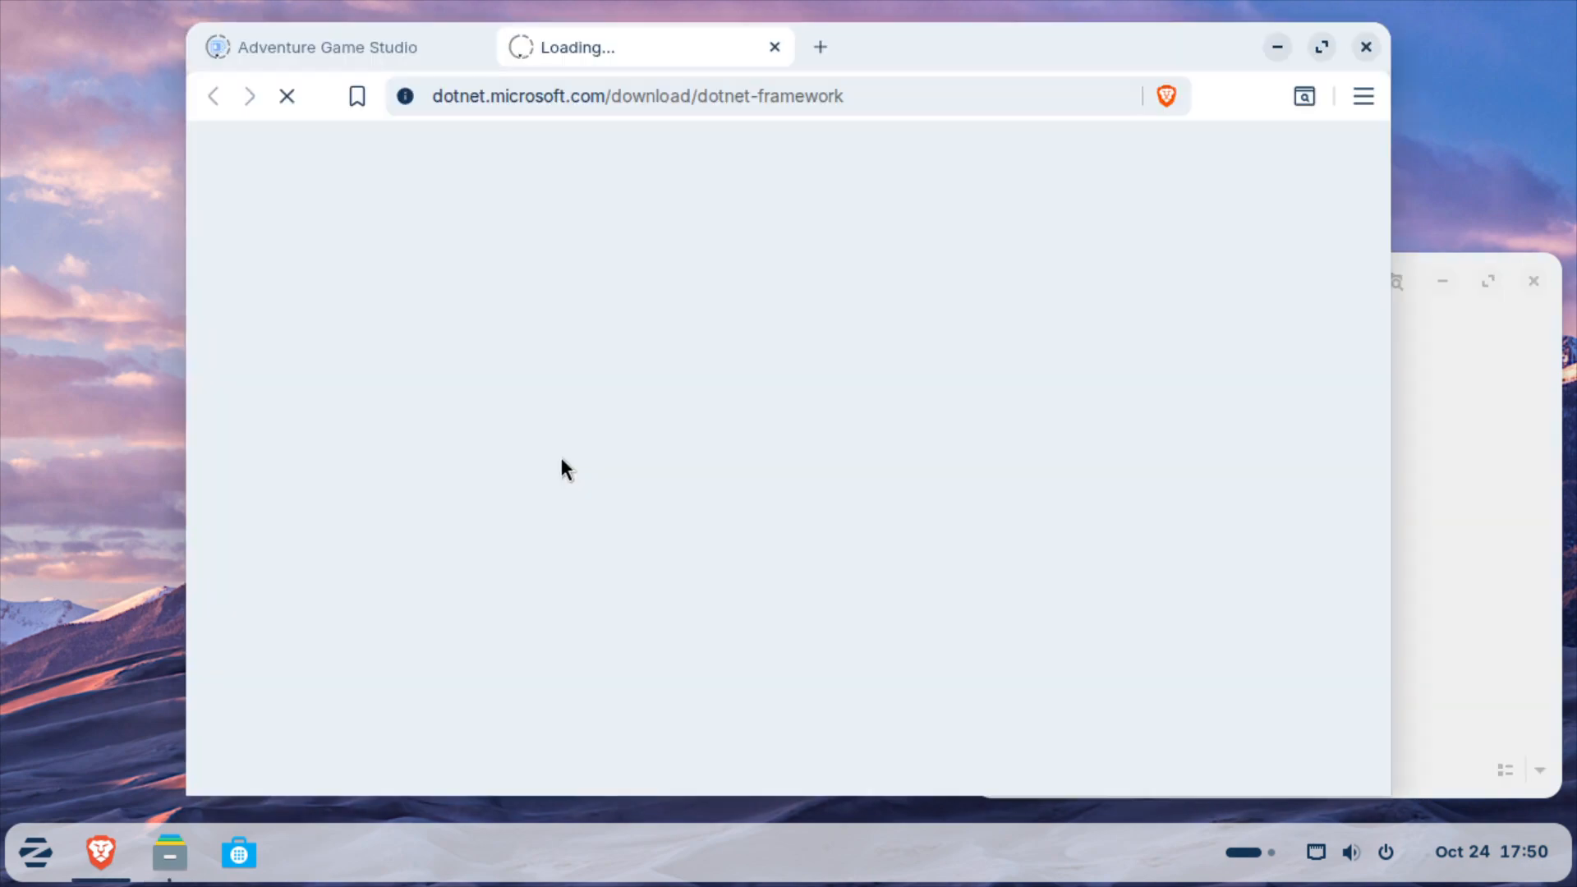
left_click(775, 47)
left_click(480, 47)
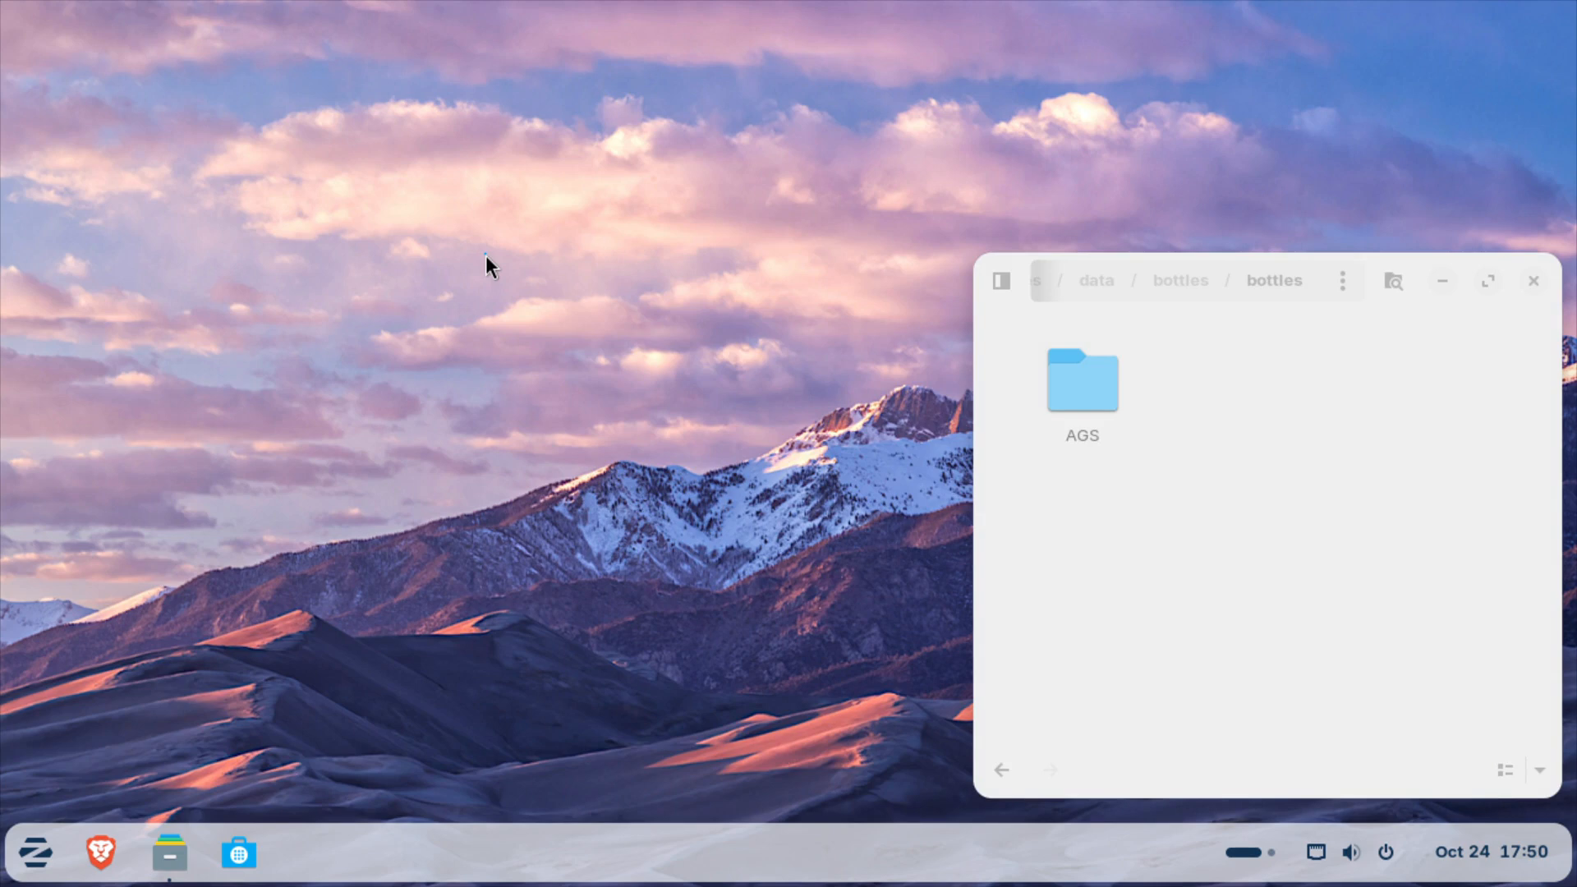
Step: Launch Bottles and open the AGS bottle's details
left_click(35, 852)
left_click(190, 581)
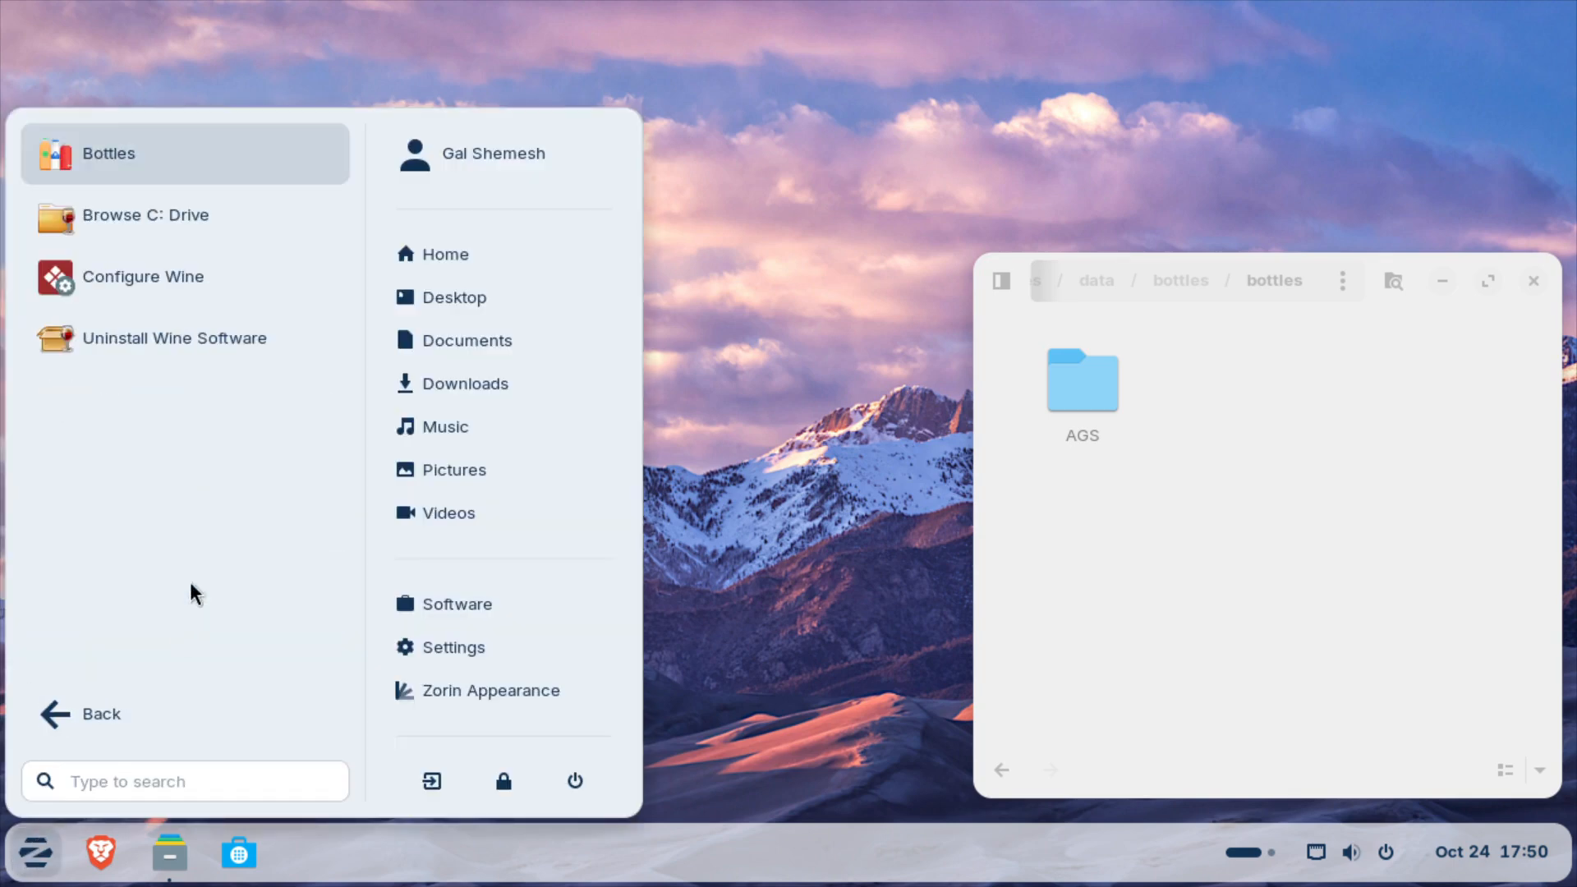
left_click(191, 153)
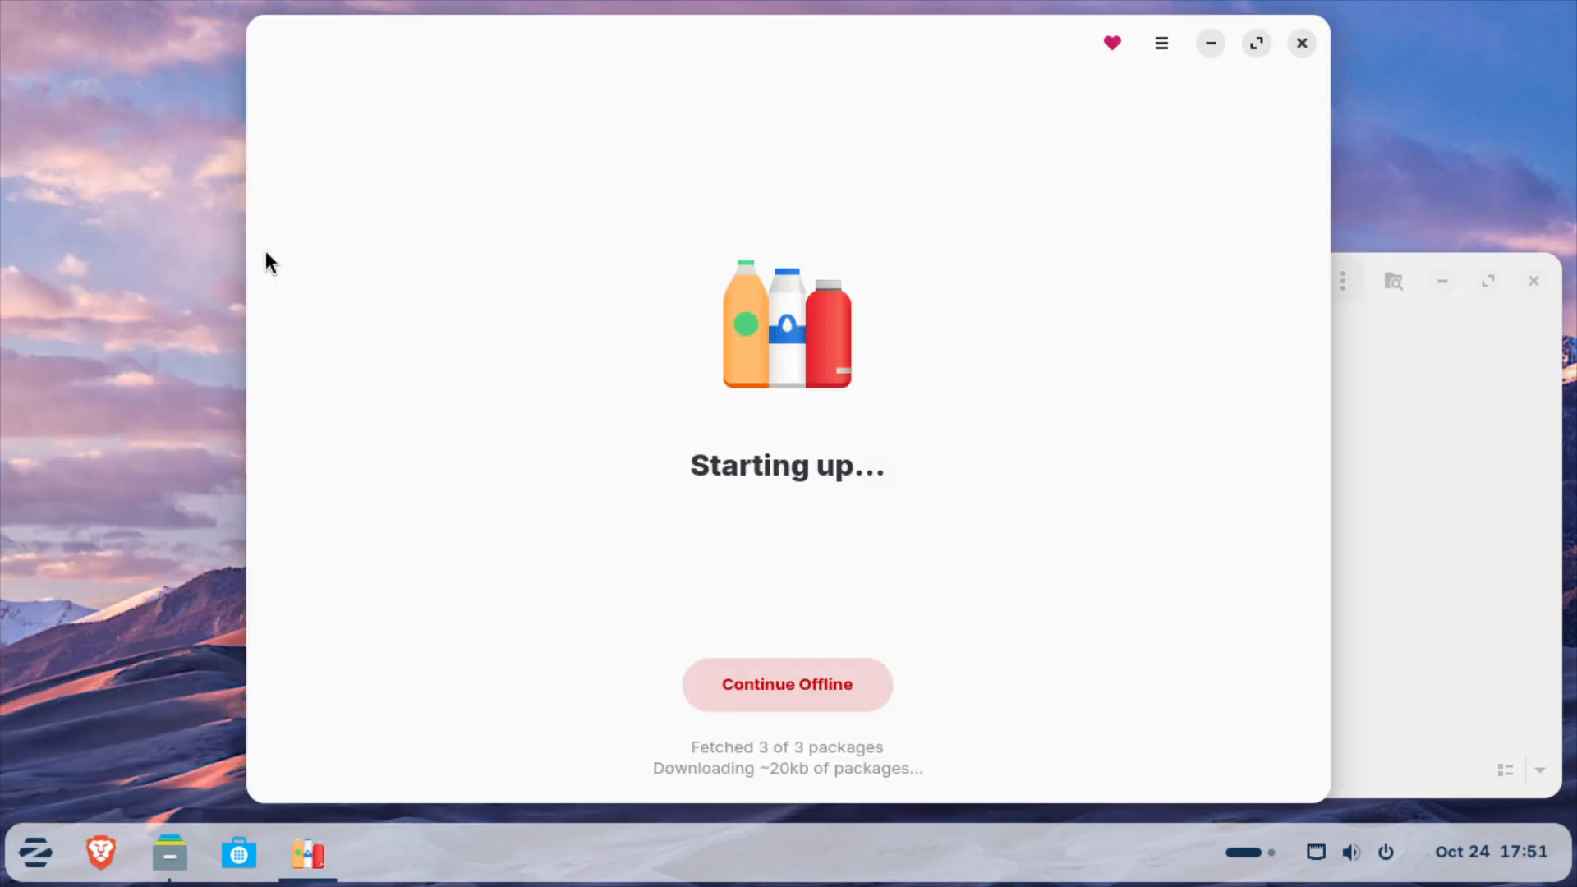
left_click(735, 153)
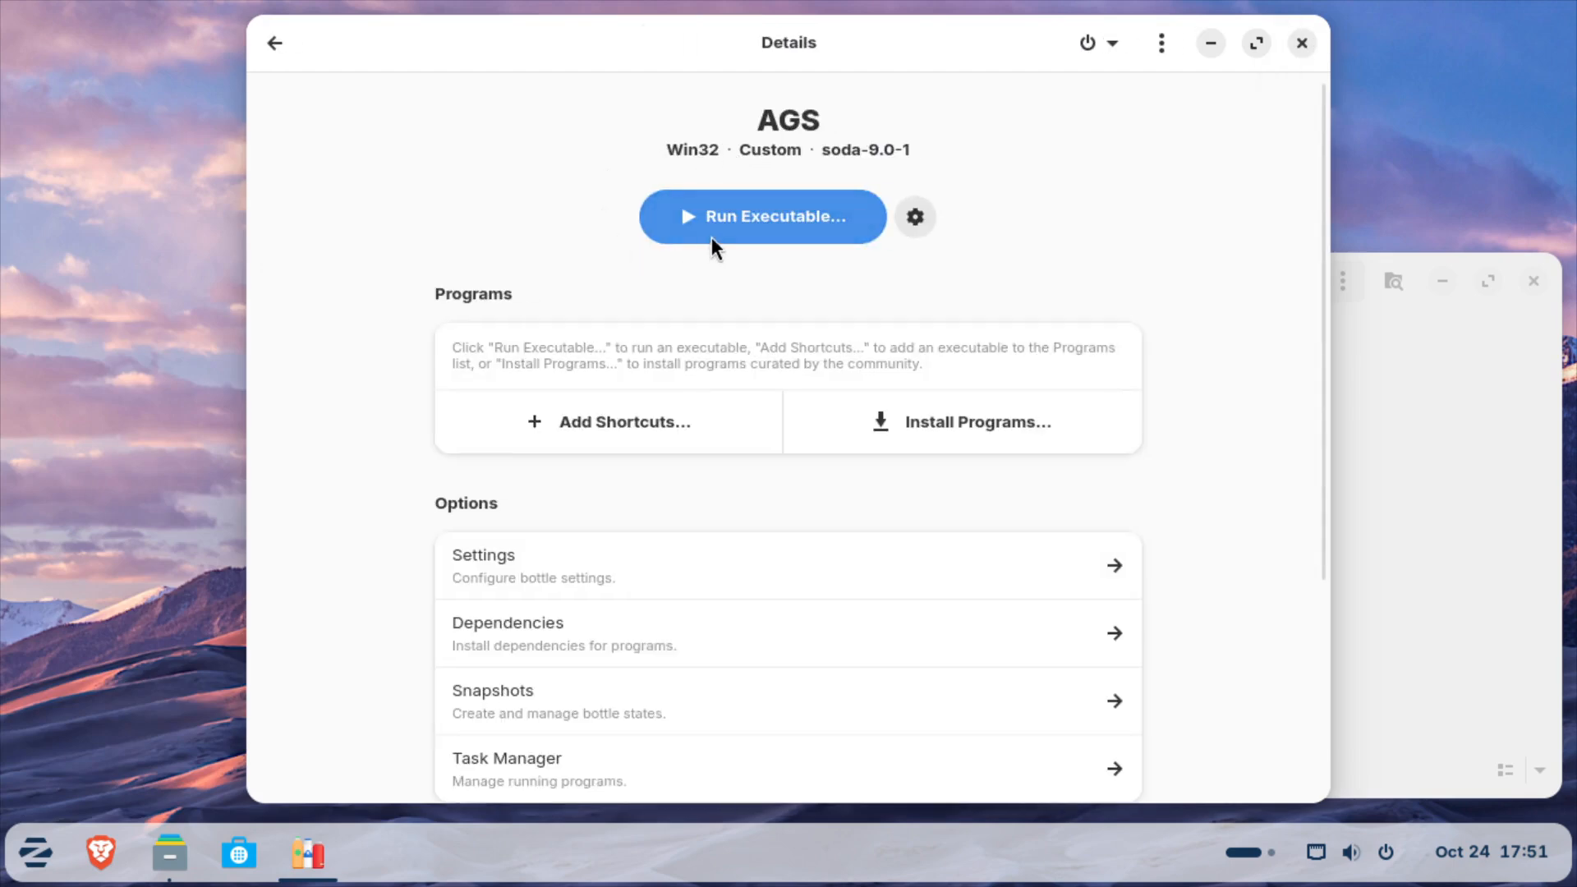
Step: Run AGS-3.6.2.14-P4.exe from Downloads as an executable in the AGS bottle, dismissing the sandbox notice, and minimize Bottles
left_click(727, 225)
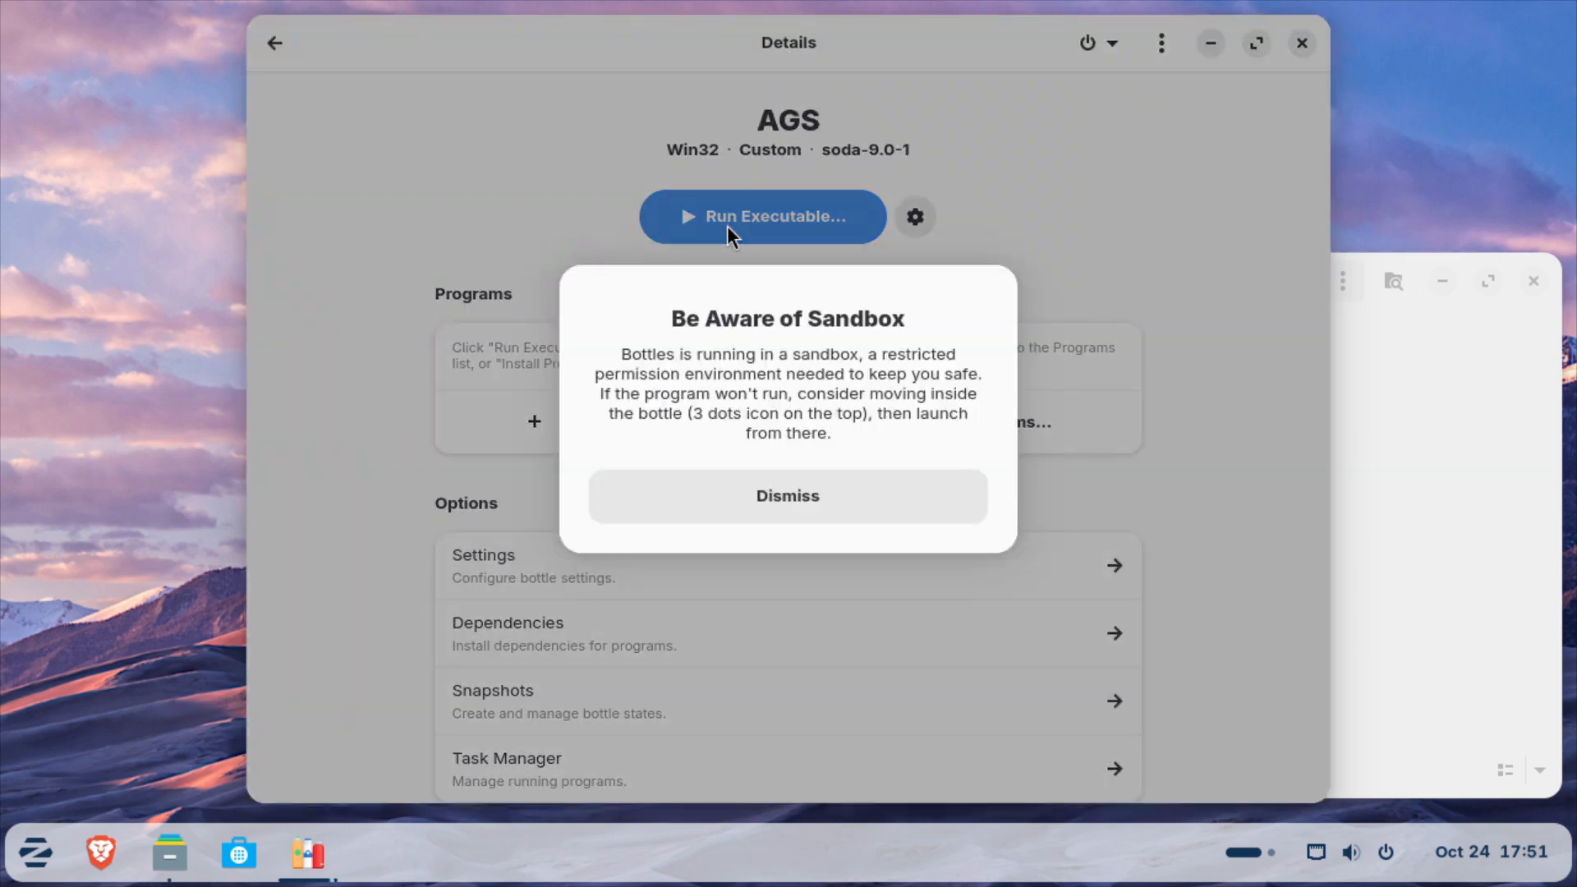
left_click(781, 498)
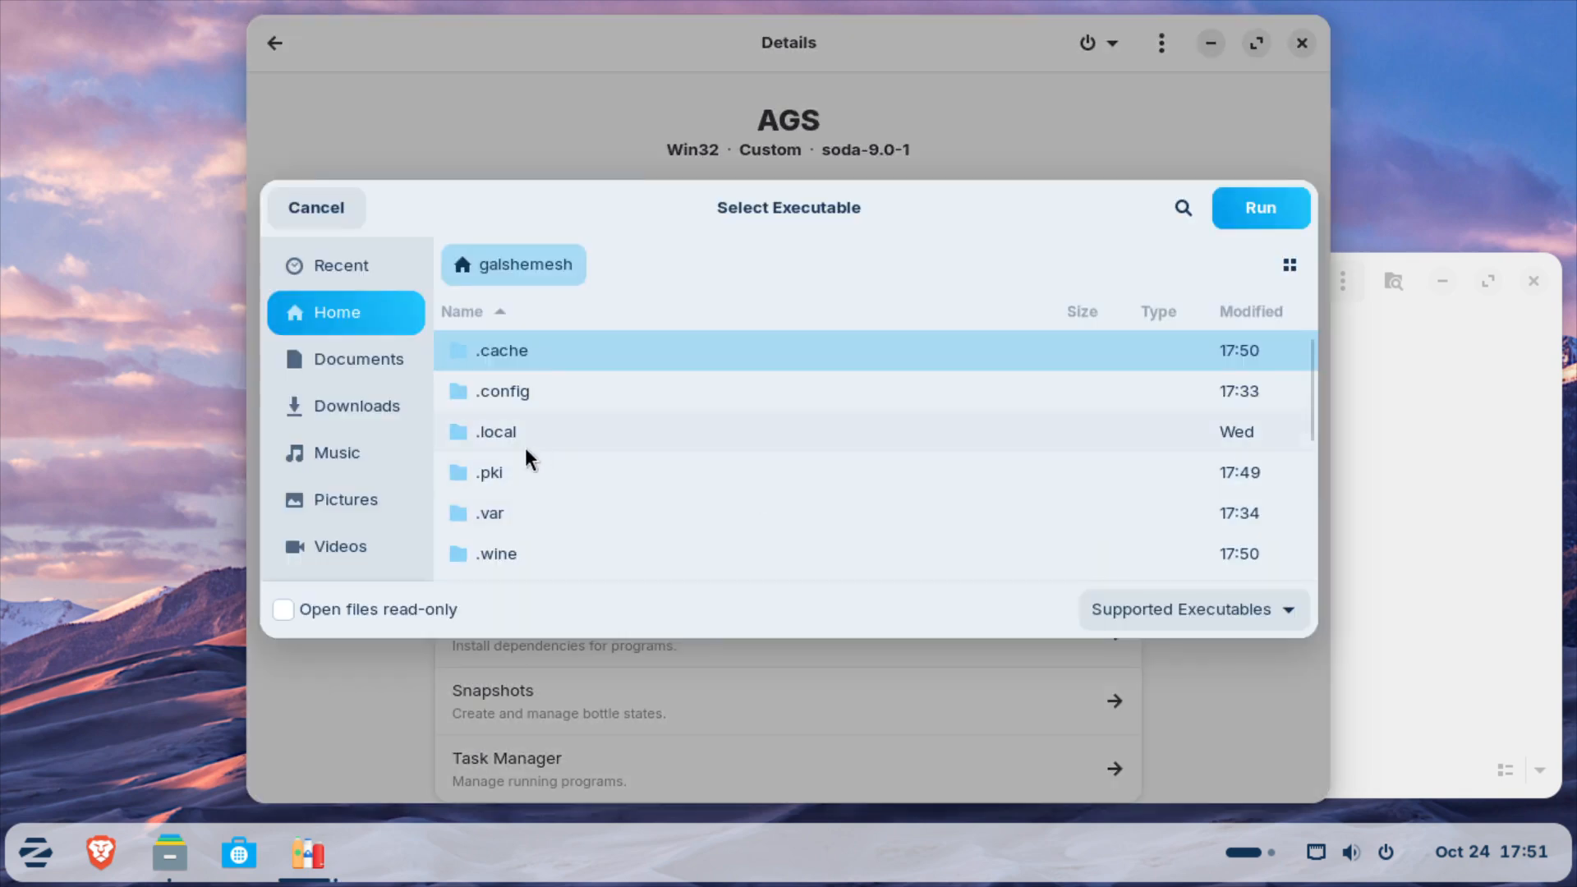
left_click(354, 411)
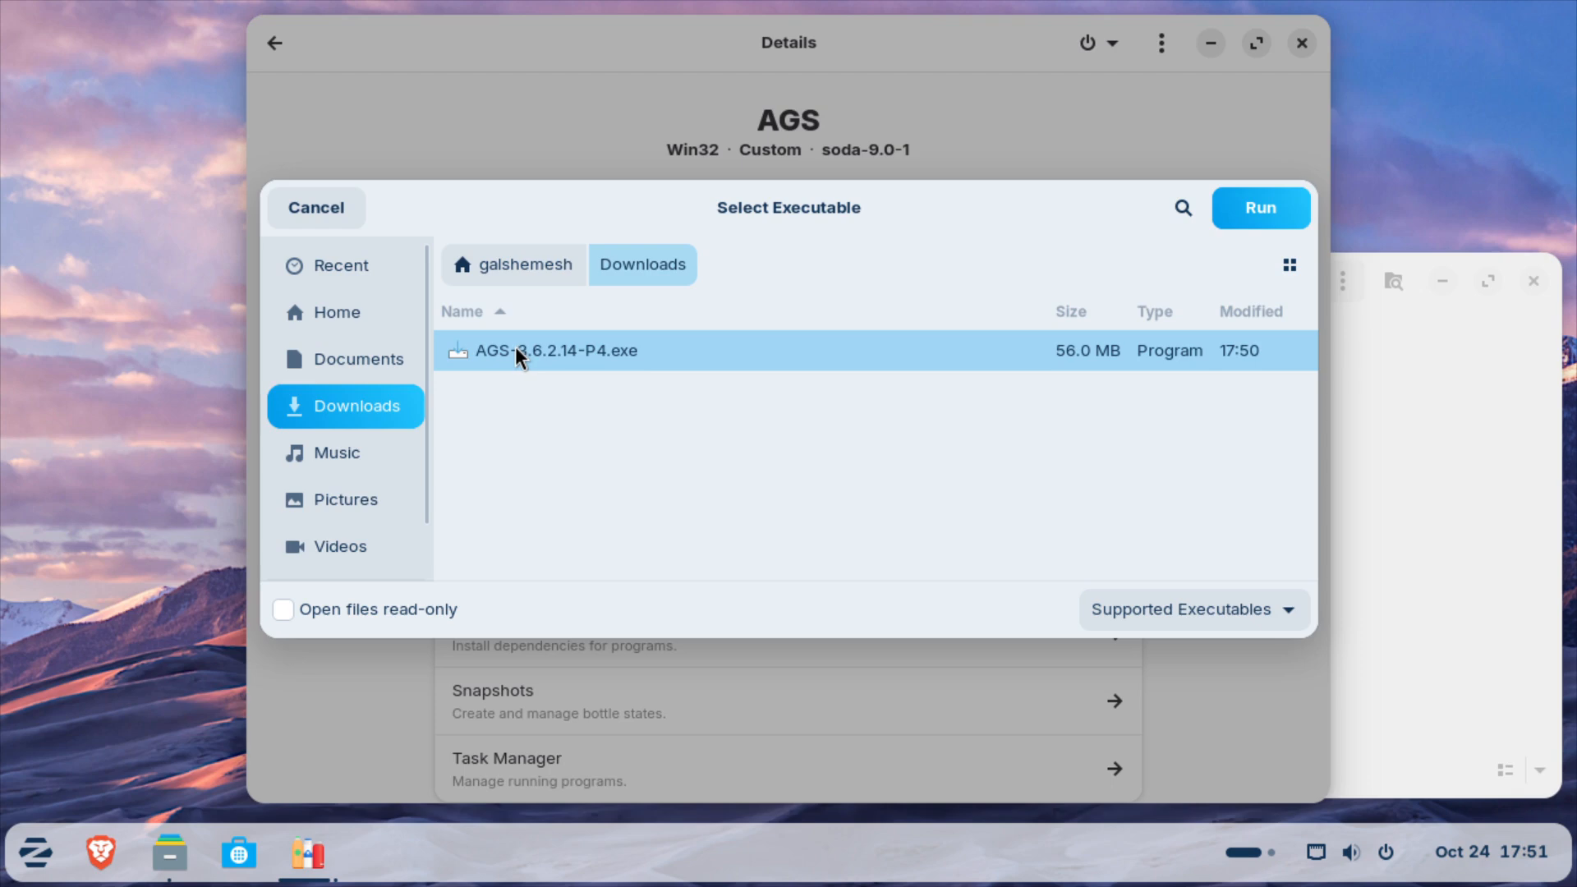
left_click(1253, 213)
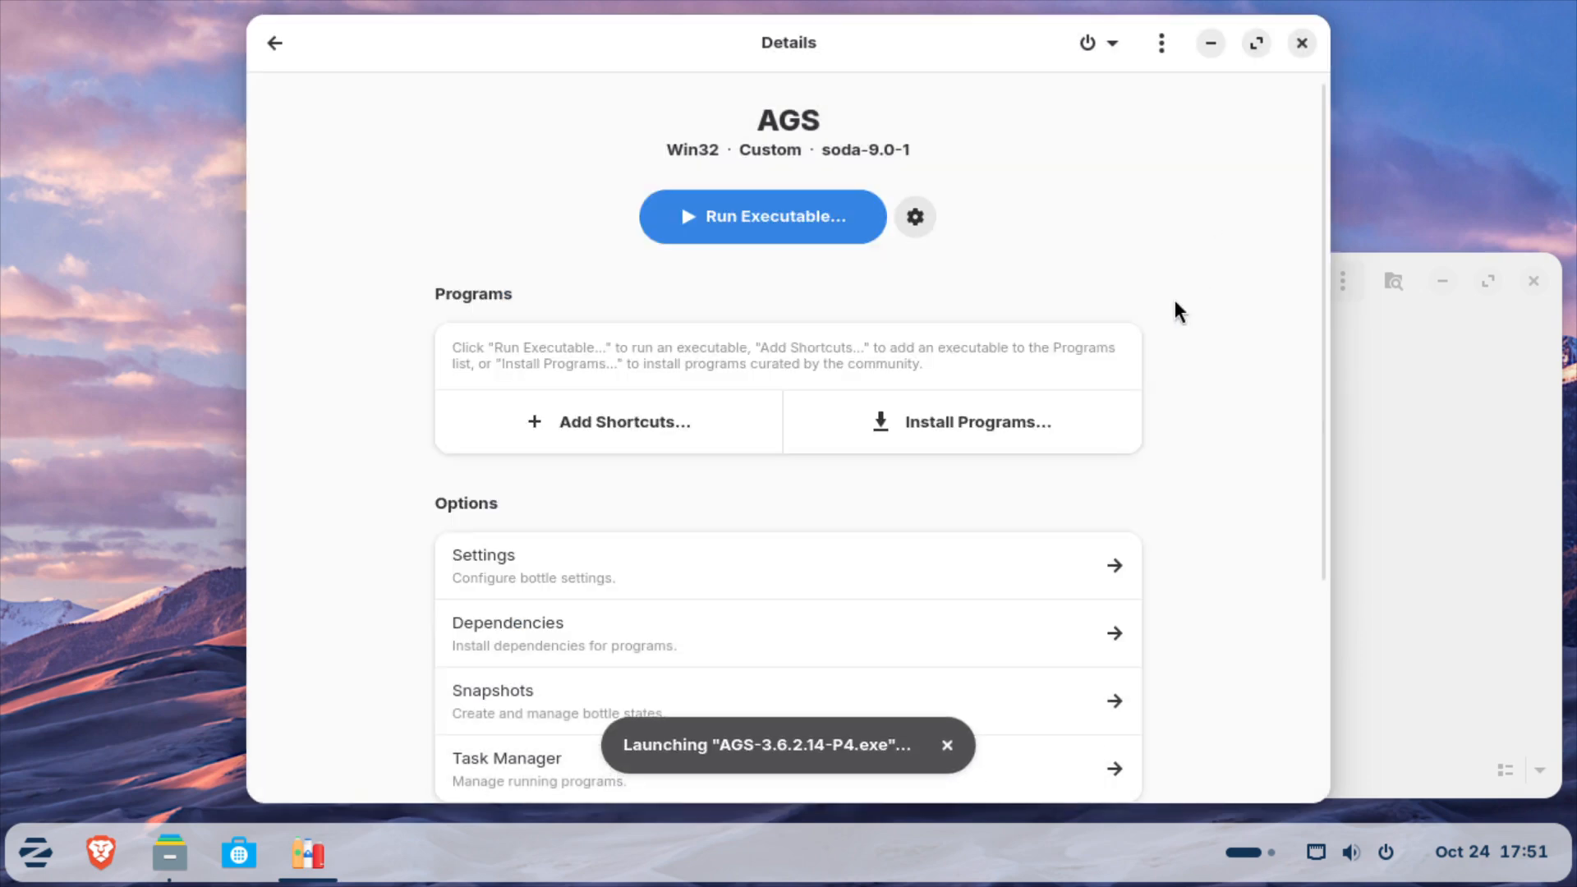
left_click(1210, 44)
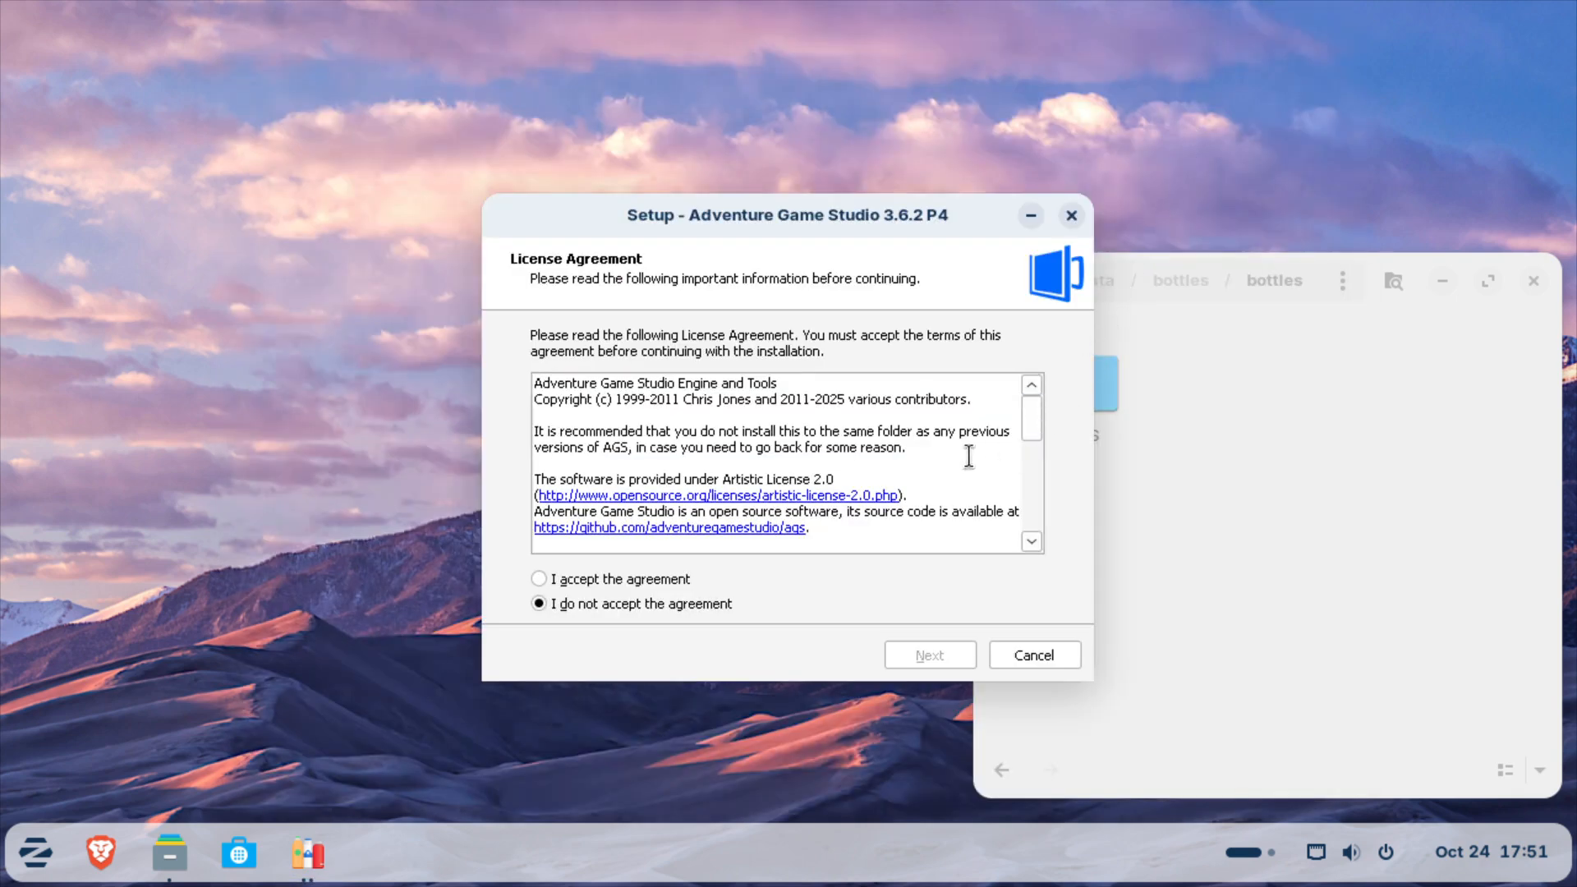
Step: In Files, open the Program Files folder inside the AGS bottle's drive_c
left_click(1152, 406)
double_click(1097, 388)
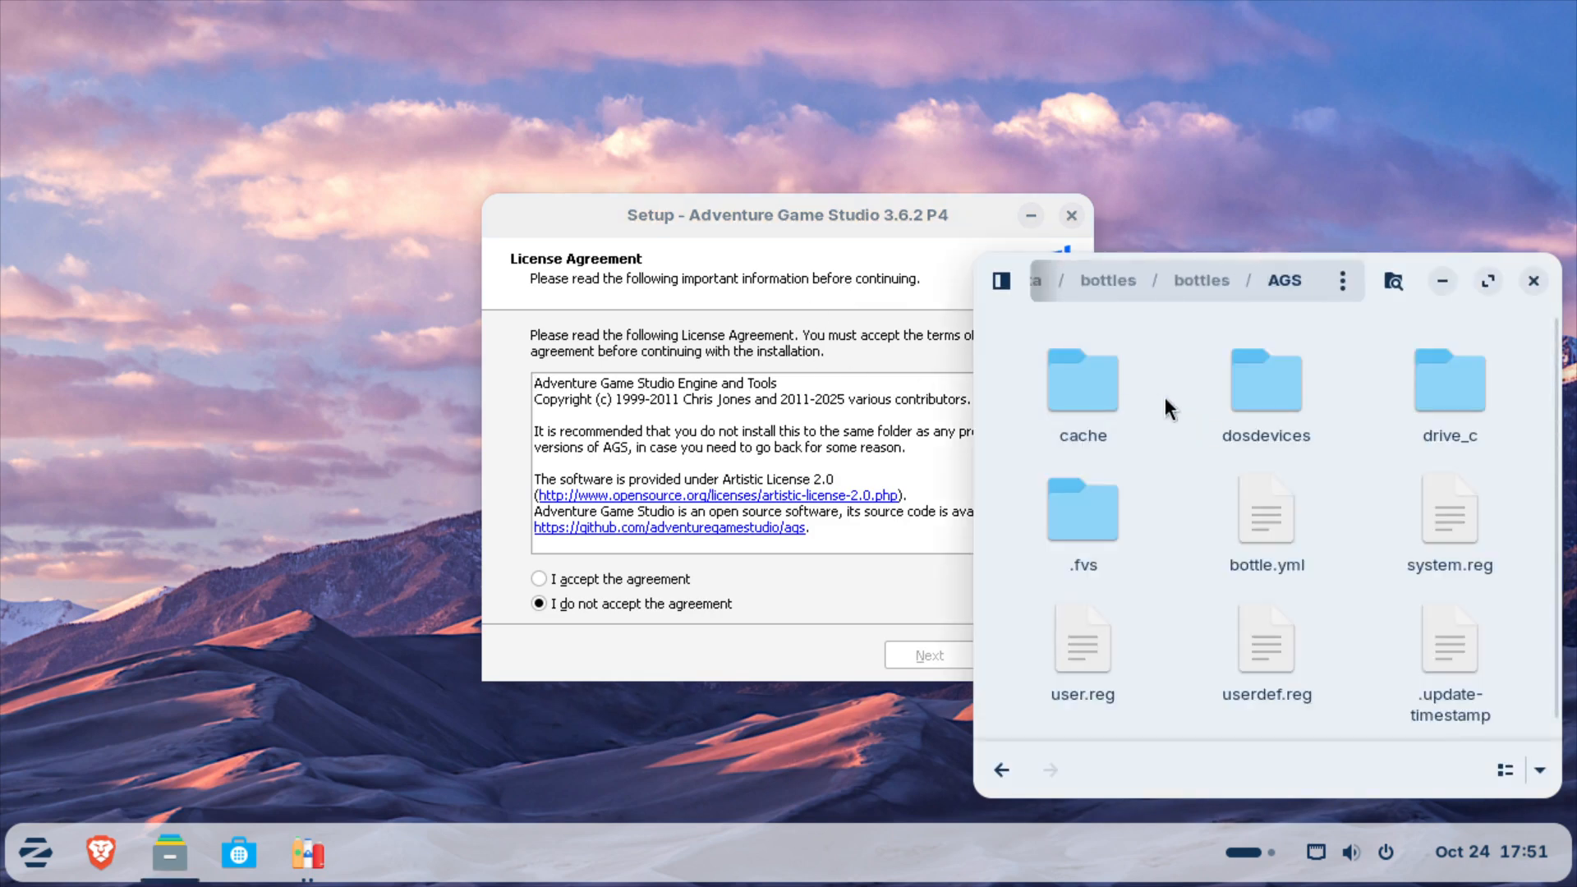
double_click(1416, 401)
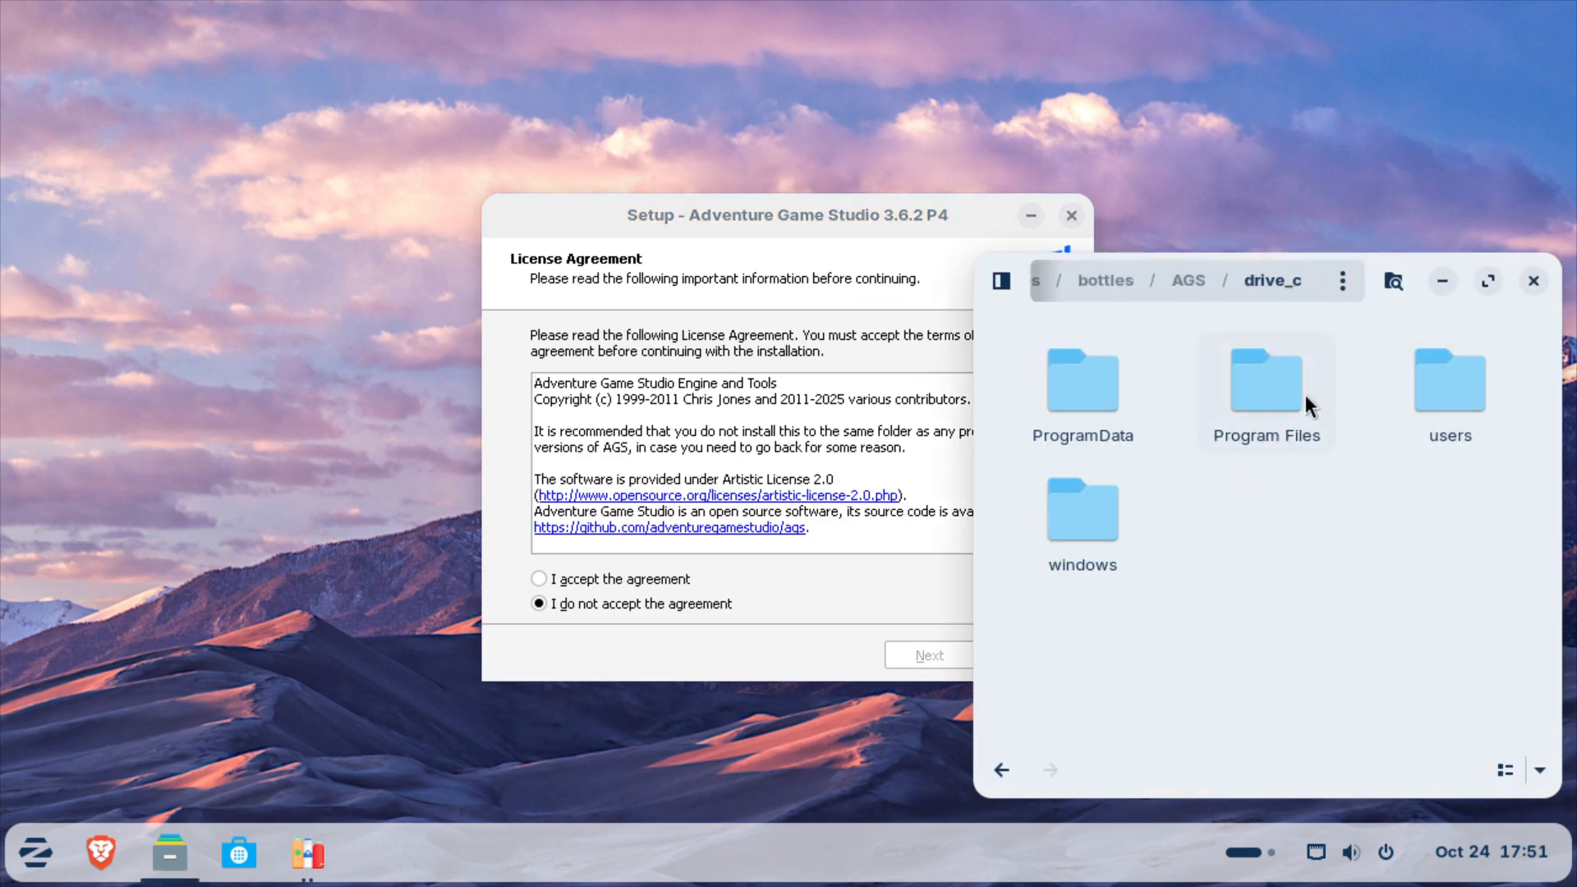
double_click(1280, 389)
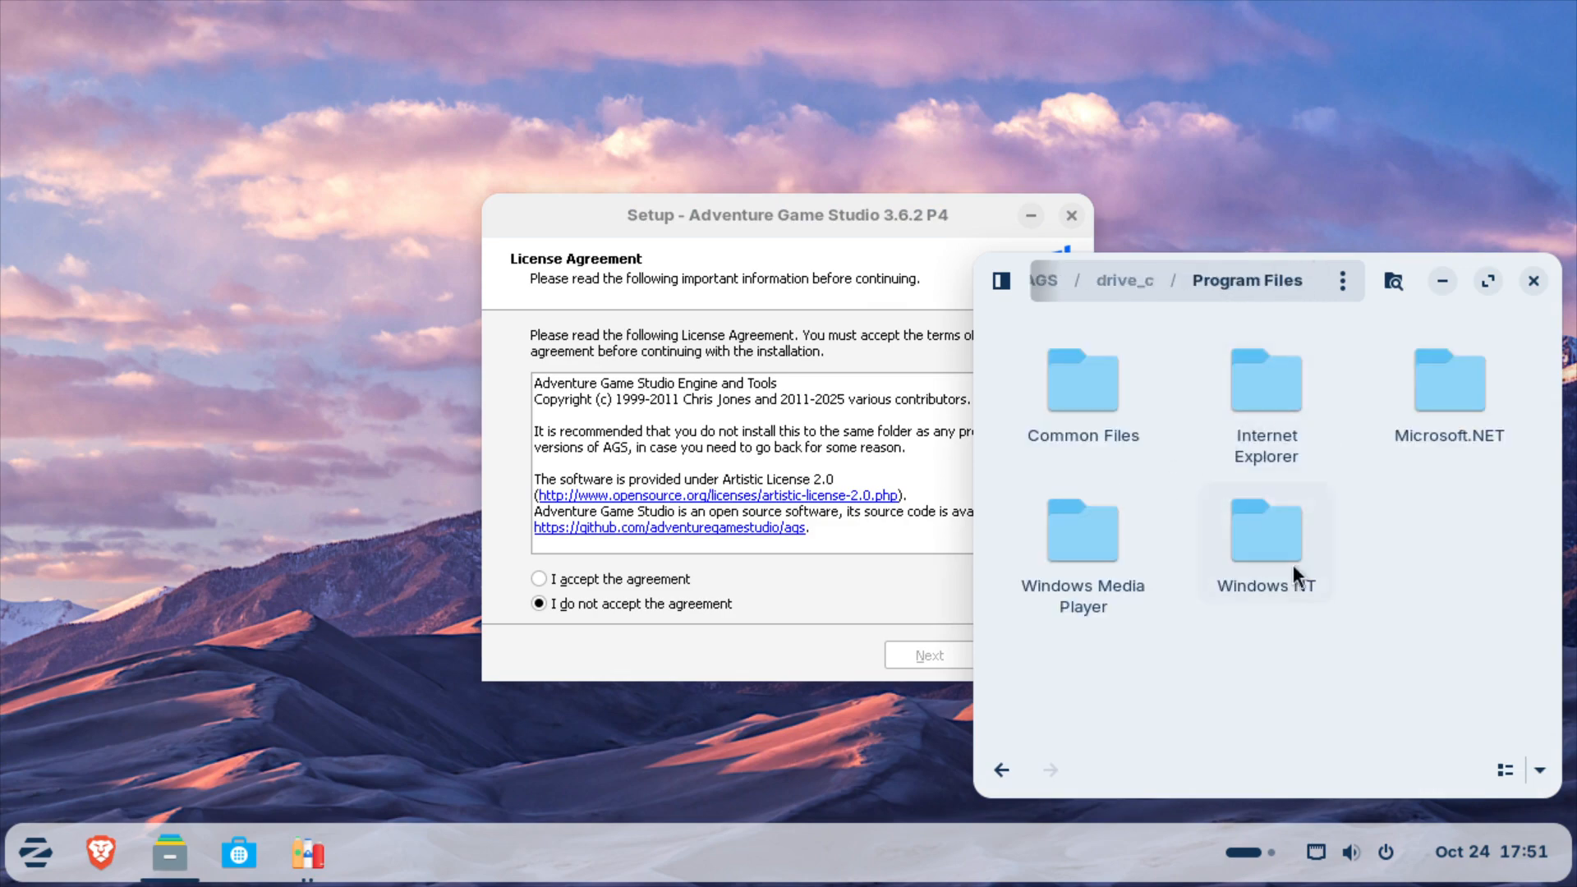
Step: Accept the license agreement, install Adventure Game Studio 3.6.2 P4 with the default settings, and finish setup without launching the program
left_click(652, 577)
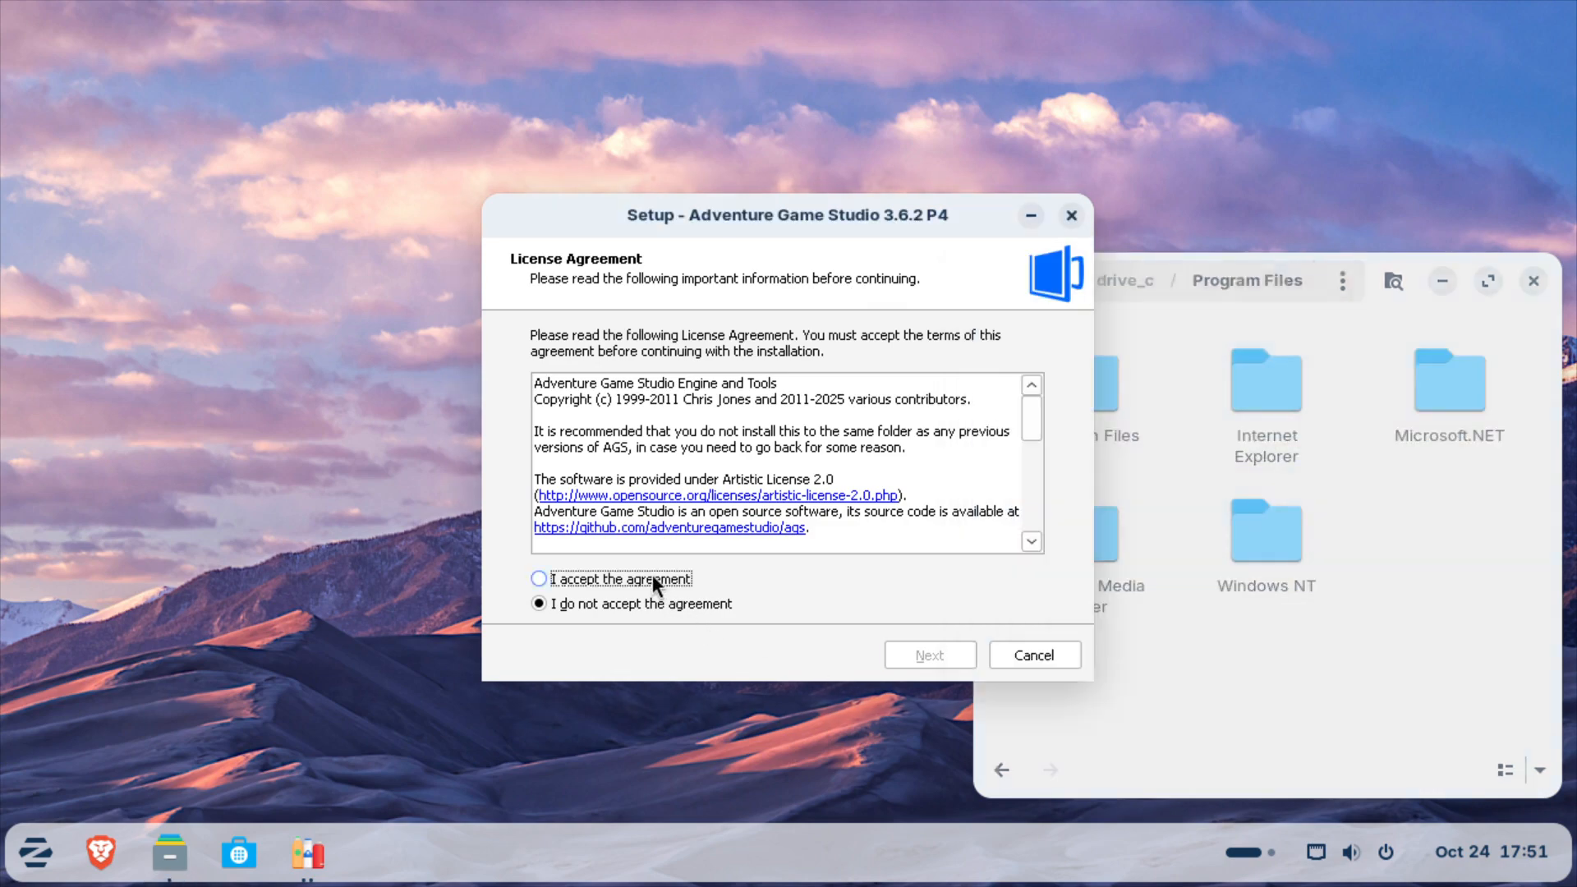
left_click_drag(704, 221, 529, 179)
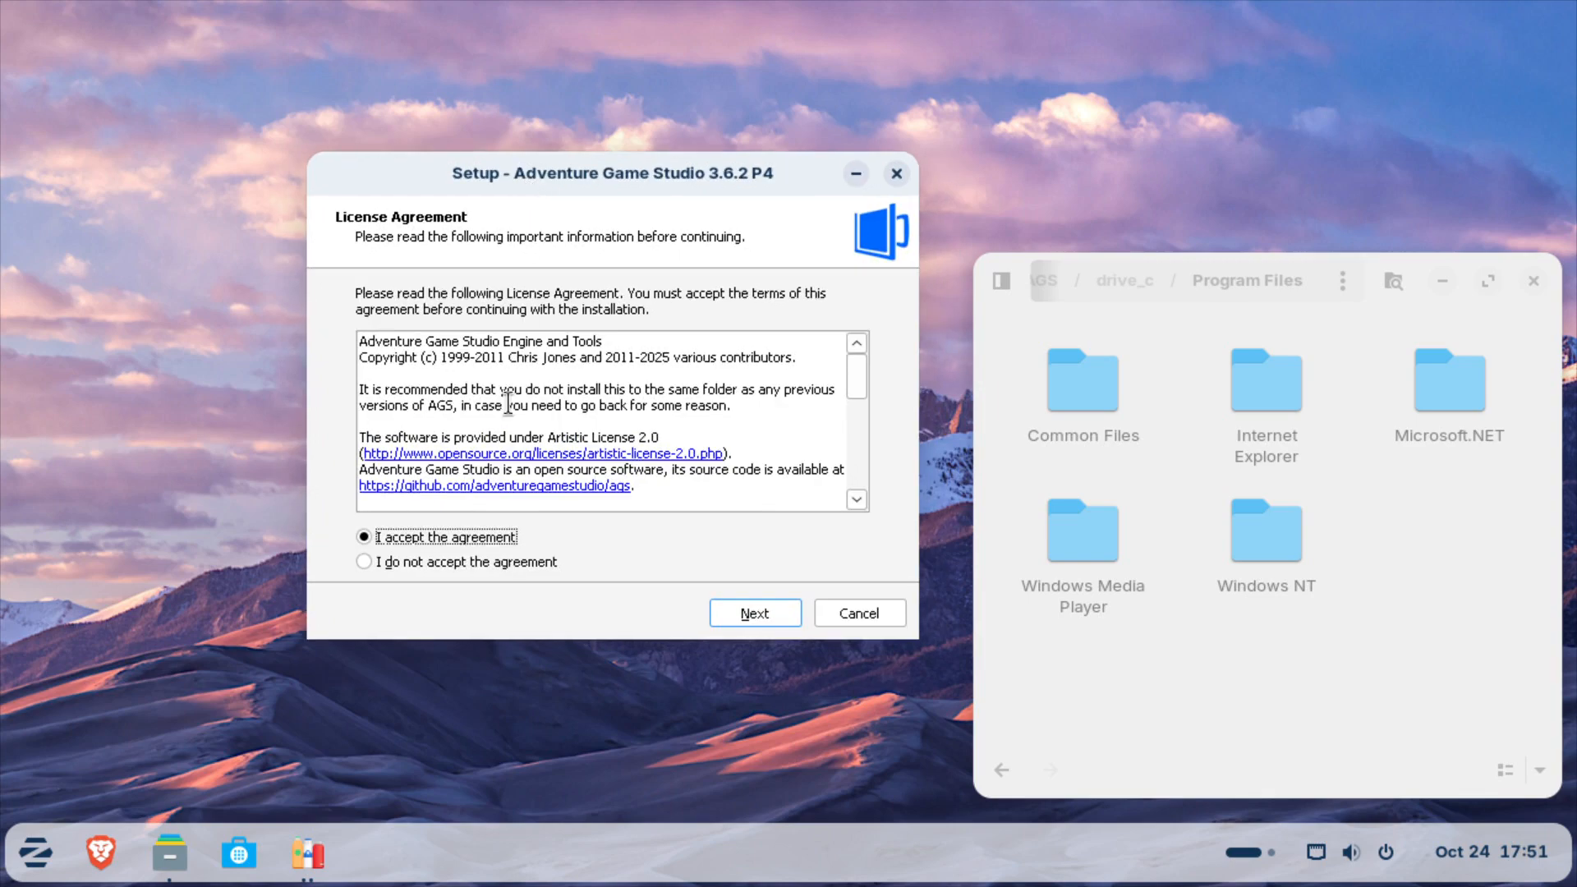
key("Return")
left_click(772, 616)
left_click(772, 616)
left_click(772, 616)
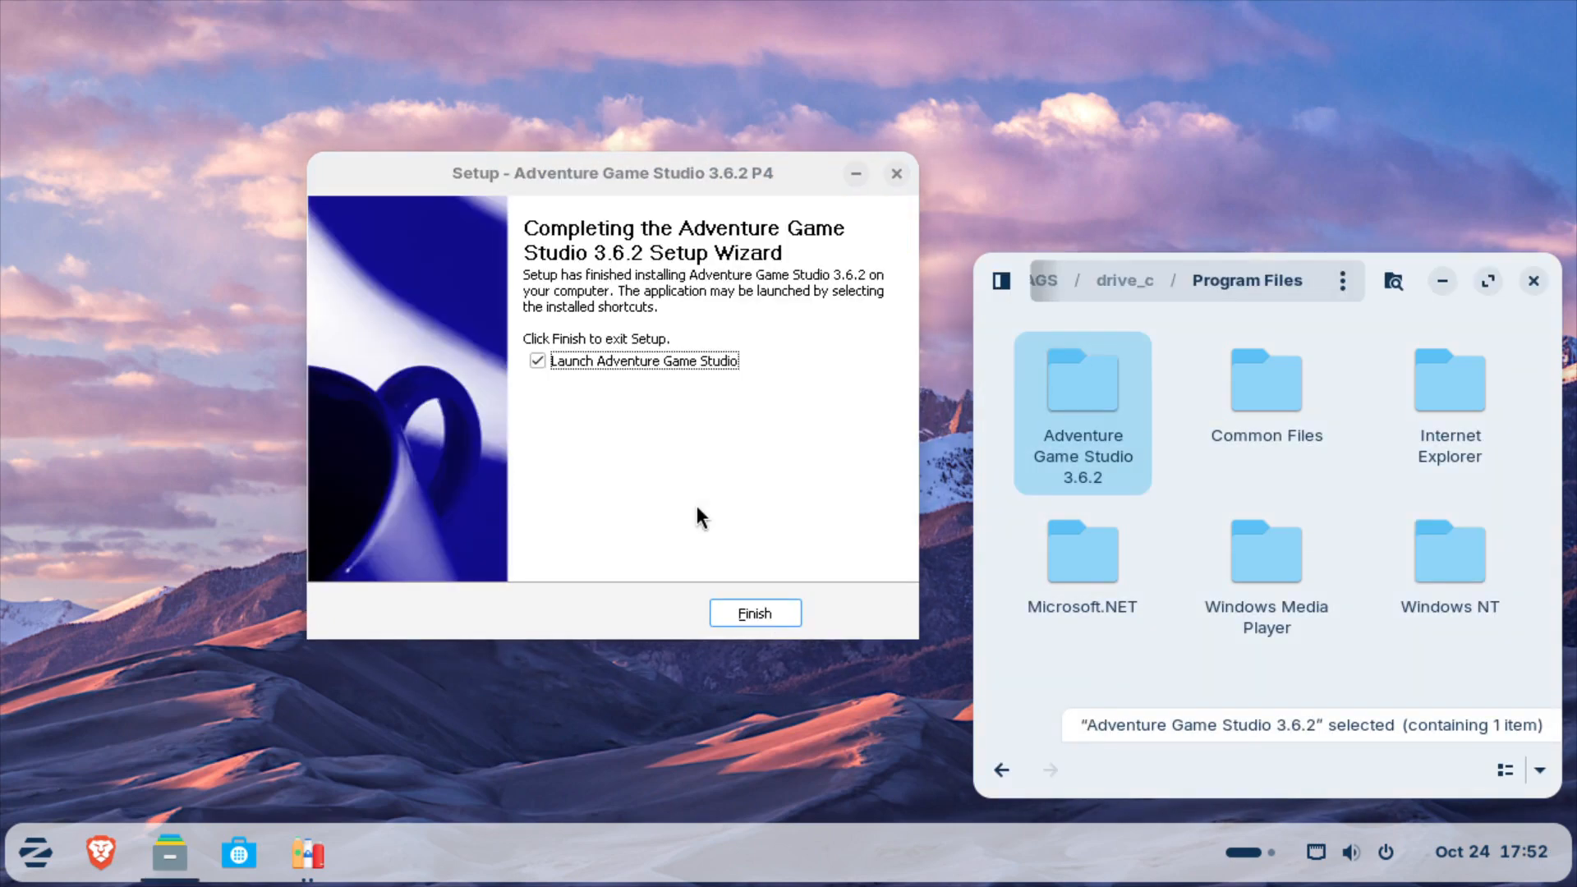
left_click(560, 361)
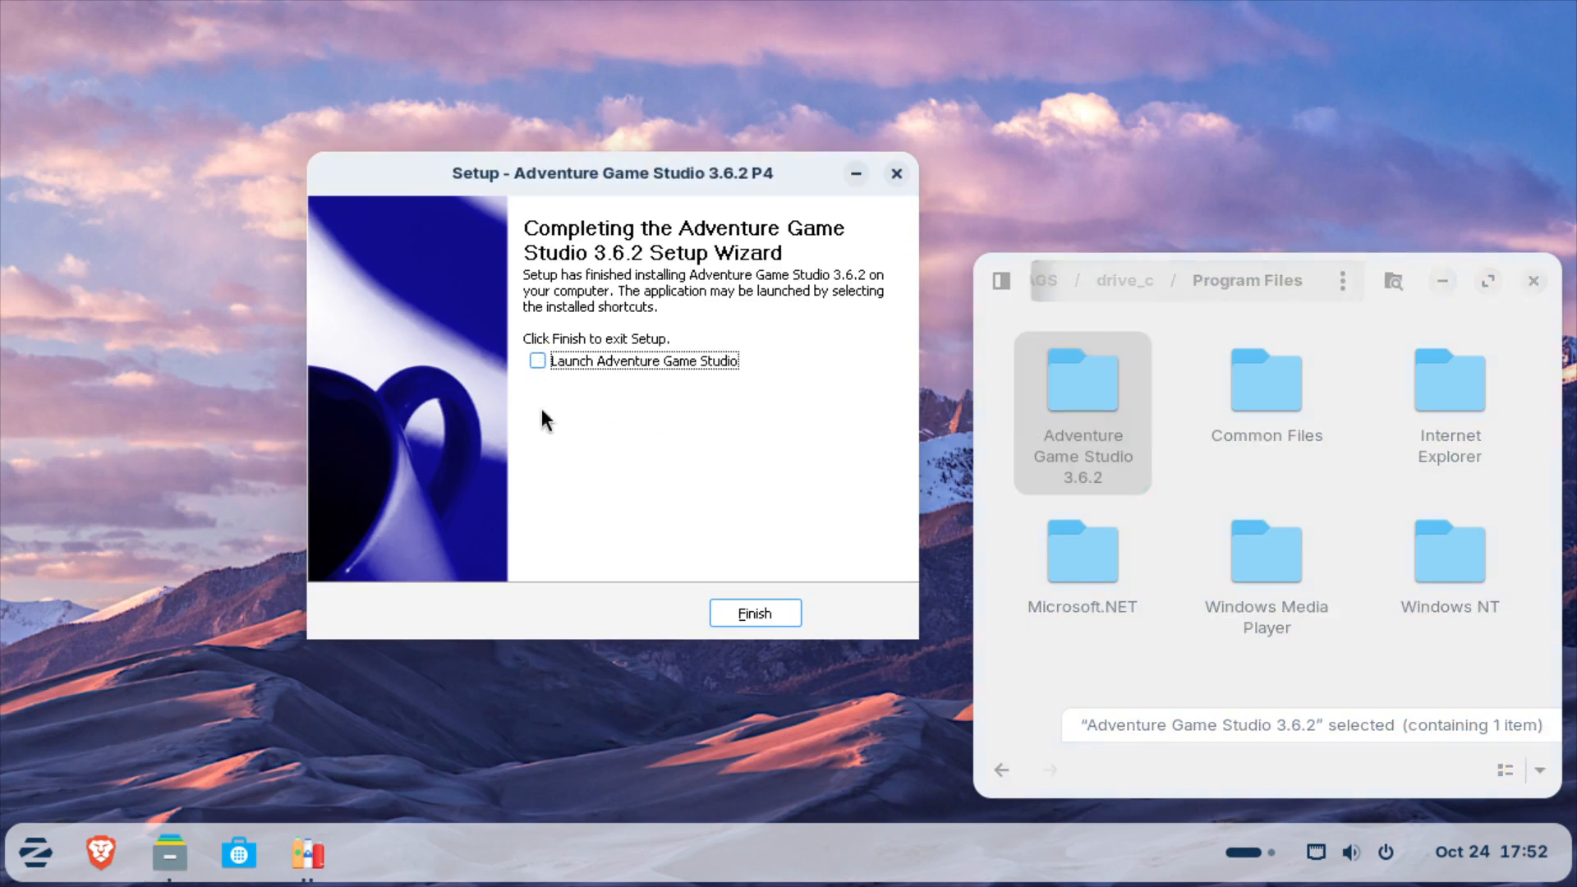
left_click(754, 614)
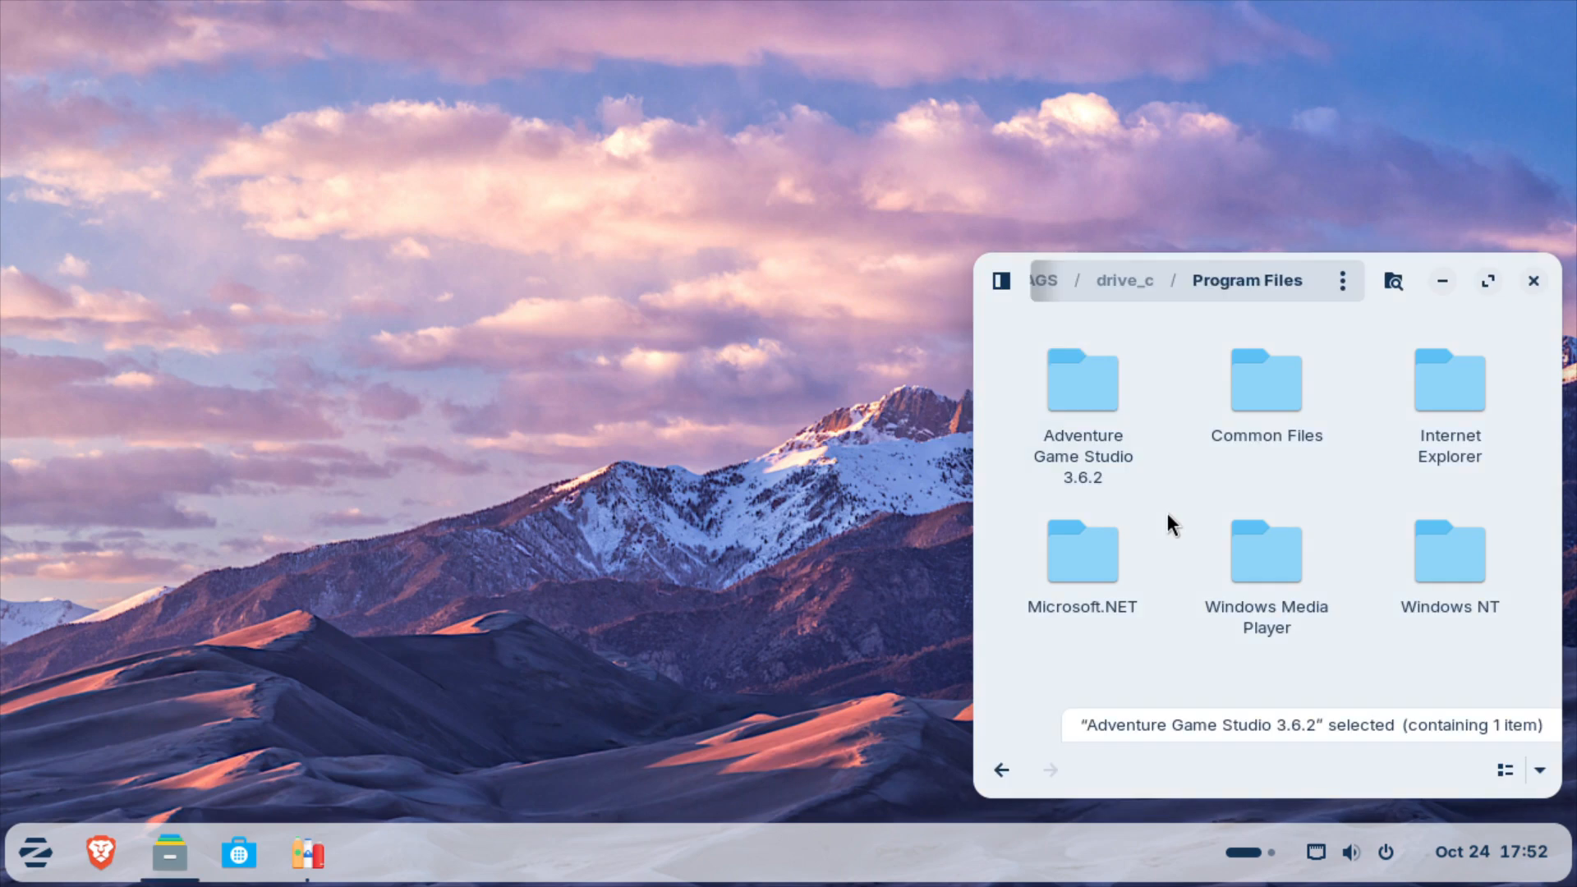
Step: Open the Adventure Game Studio 3.6.2 folder, locate and select AGSEditor.exe, and close the Files window
double_click(1092, 393)
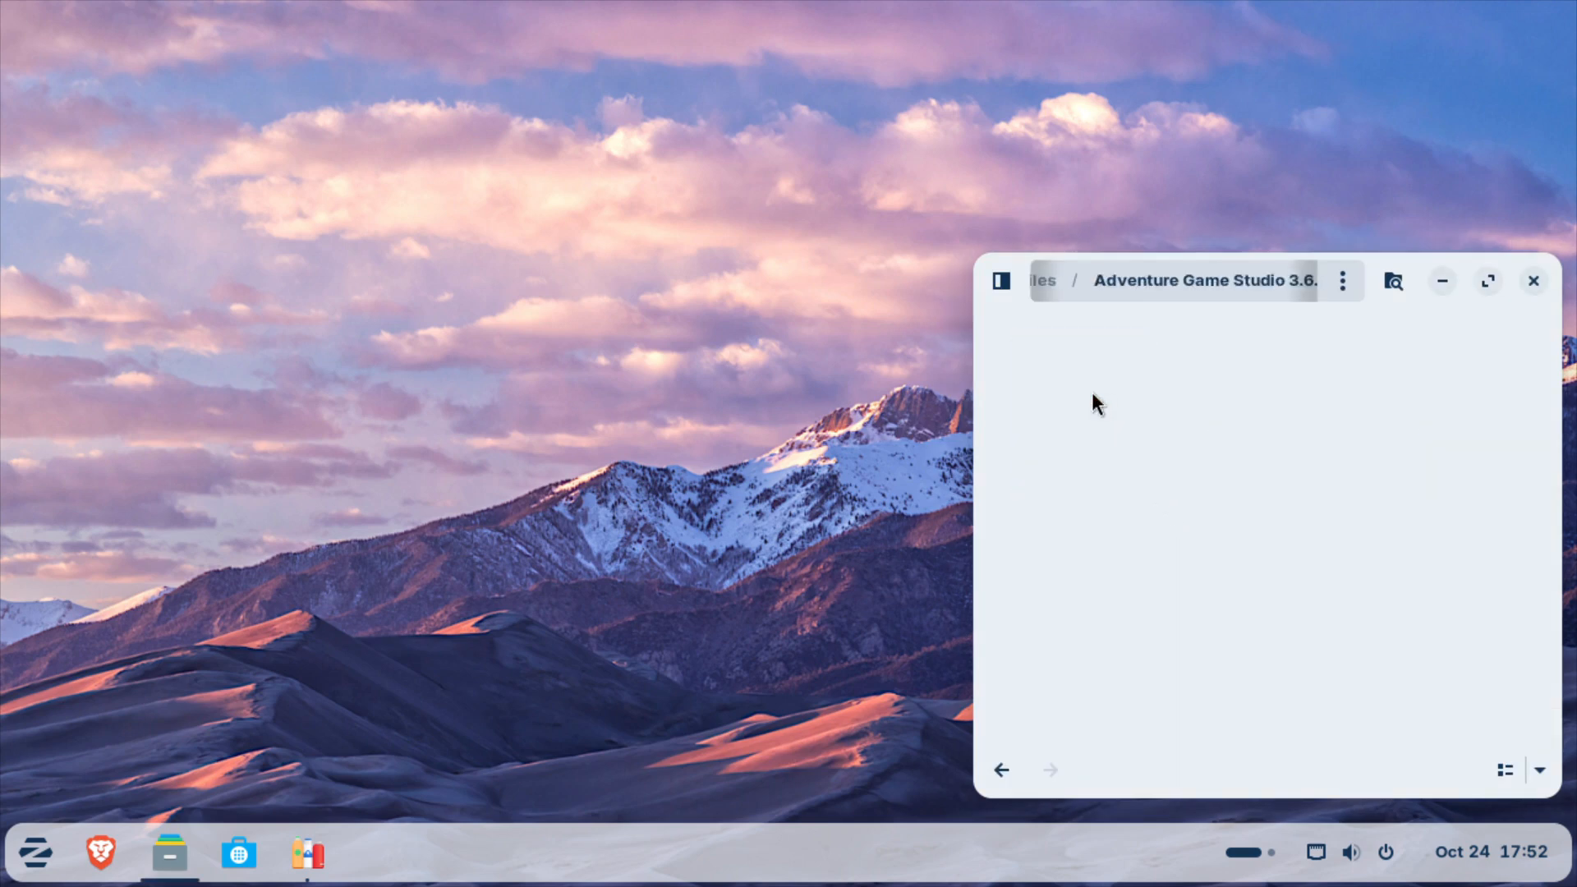
scroll(1190, 547, "down", 2)
scroll(1190, 547, "down", 3)
left_click(1097, 598)
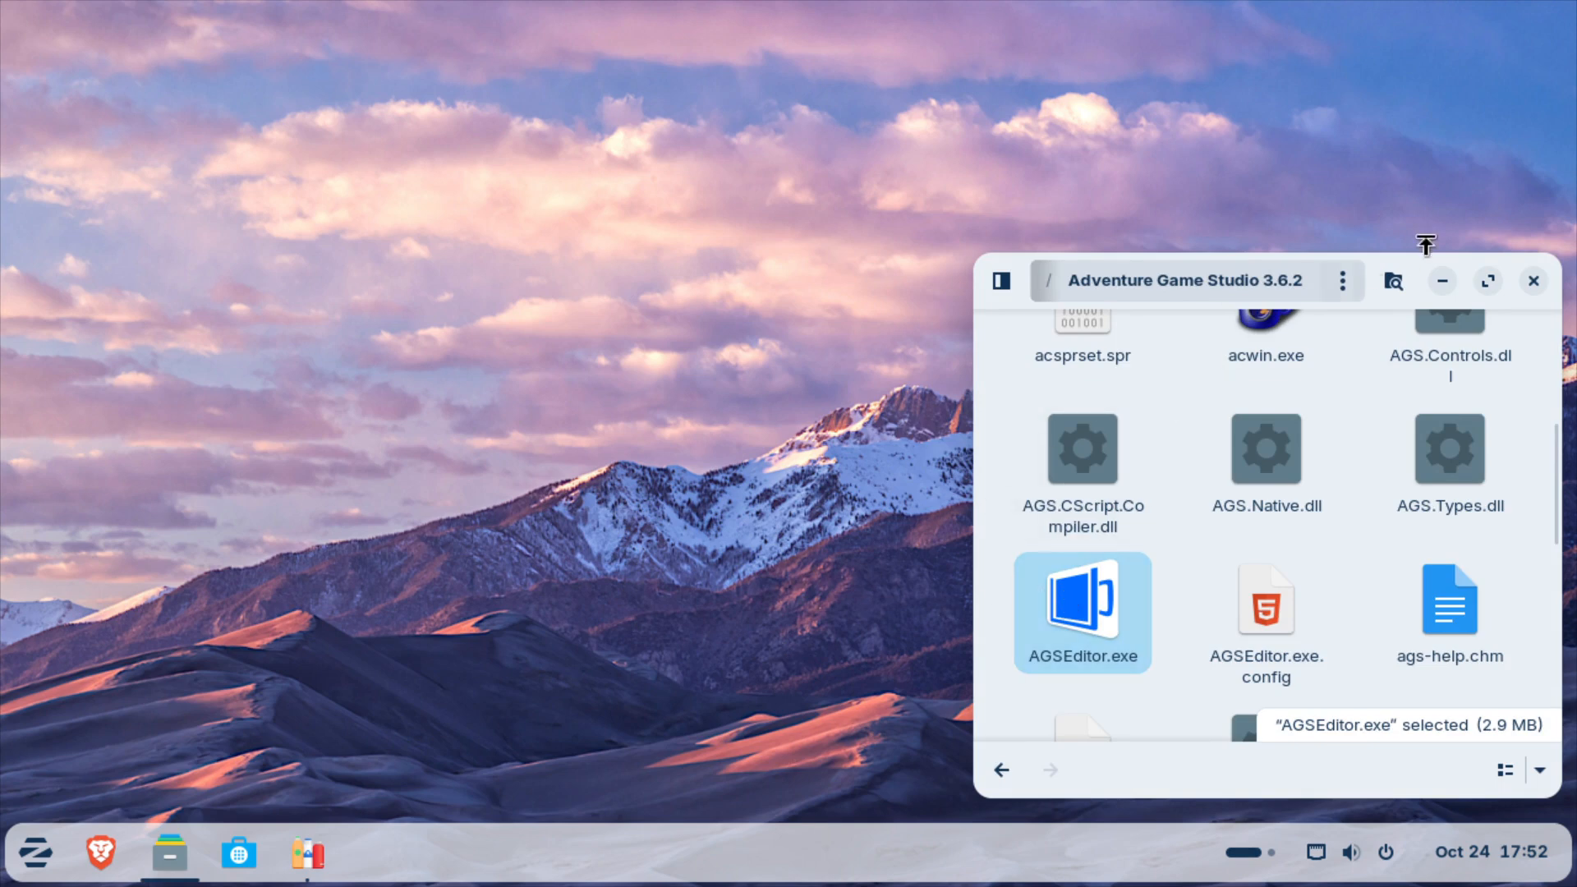
left_click(1534, 281)
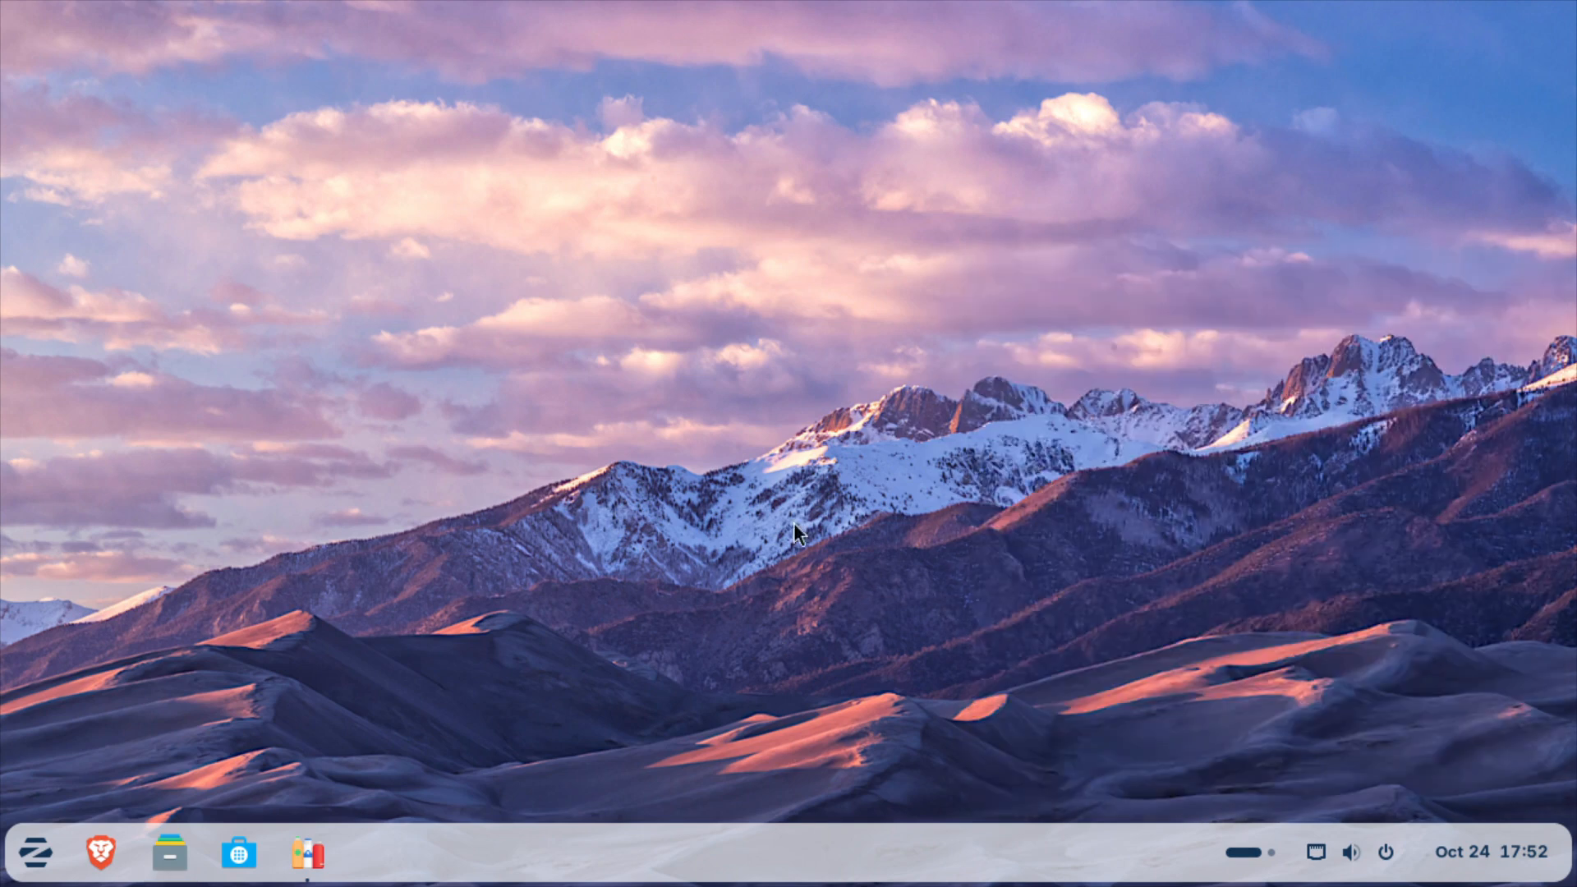
Step: Test-launch AGSEditor from the AGS bottle, choosing to wait while Bottles is unresponsive, and exit both the editor and Bottles
left_click(307, 853)
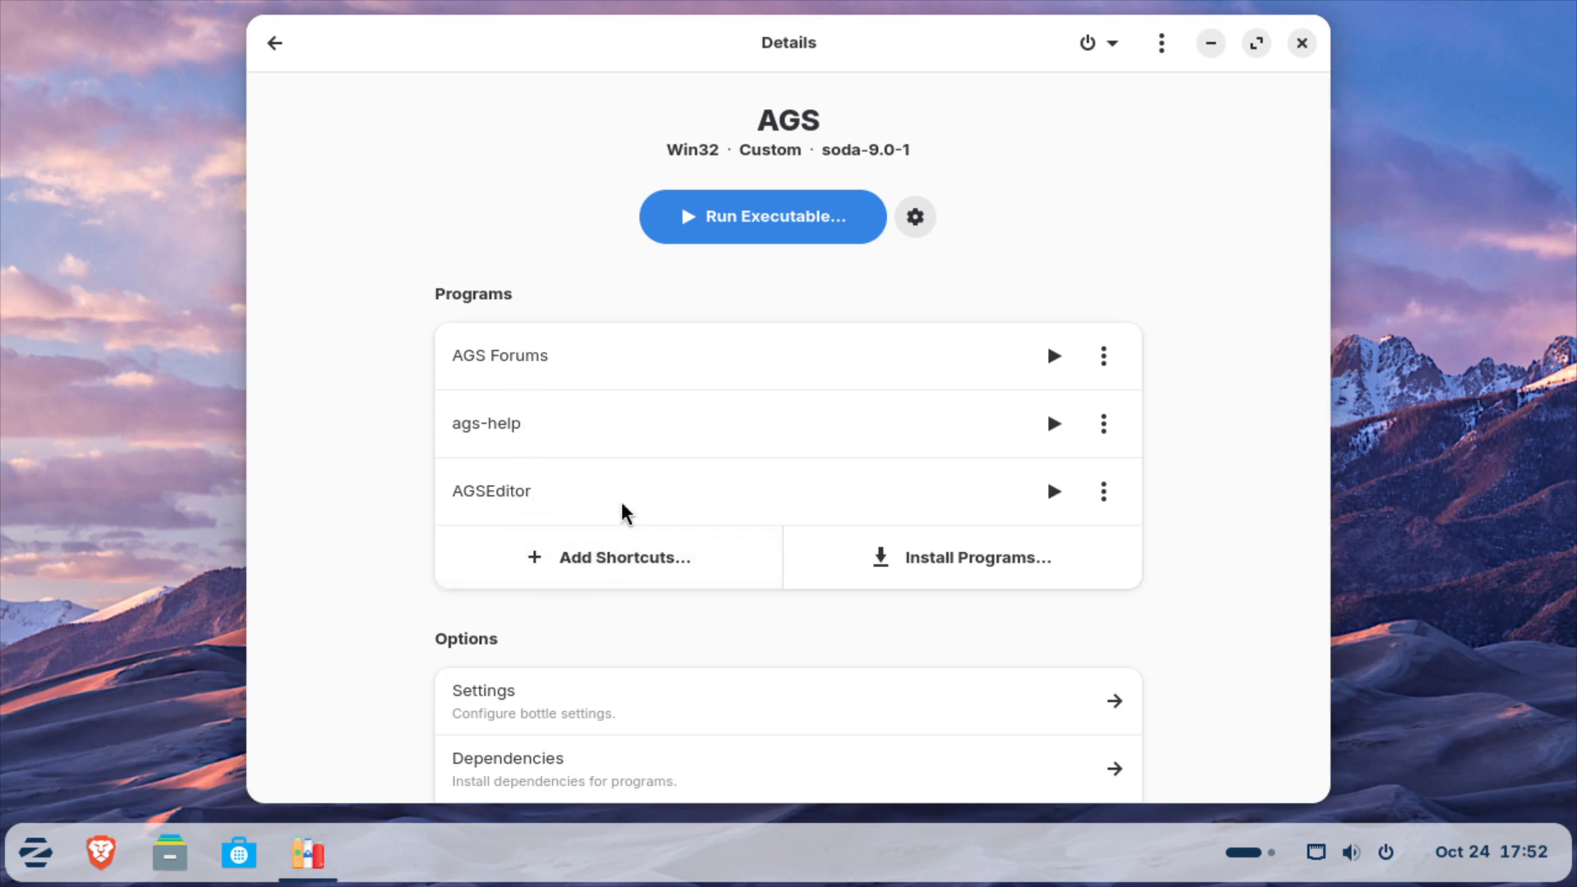
left_click(1048, 493)
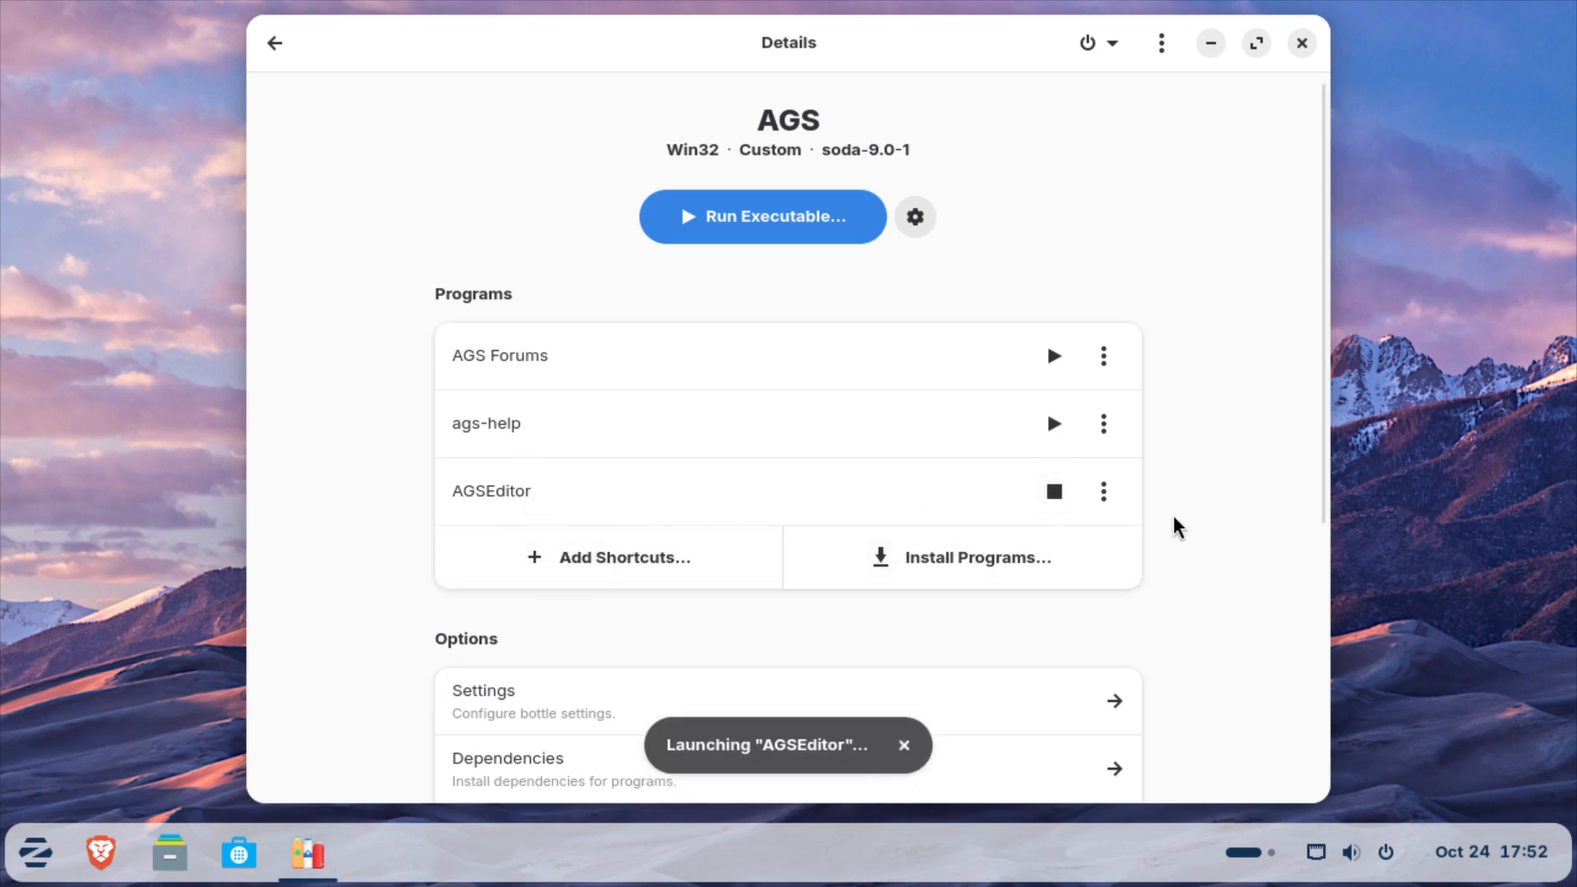
left_click(1209, 43)
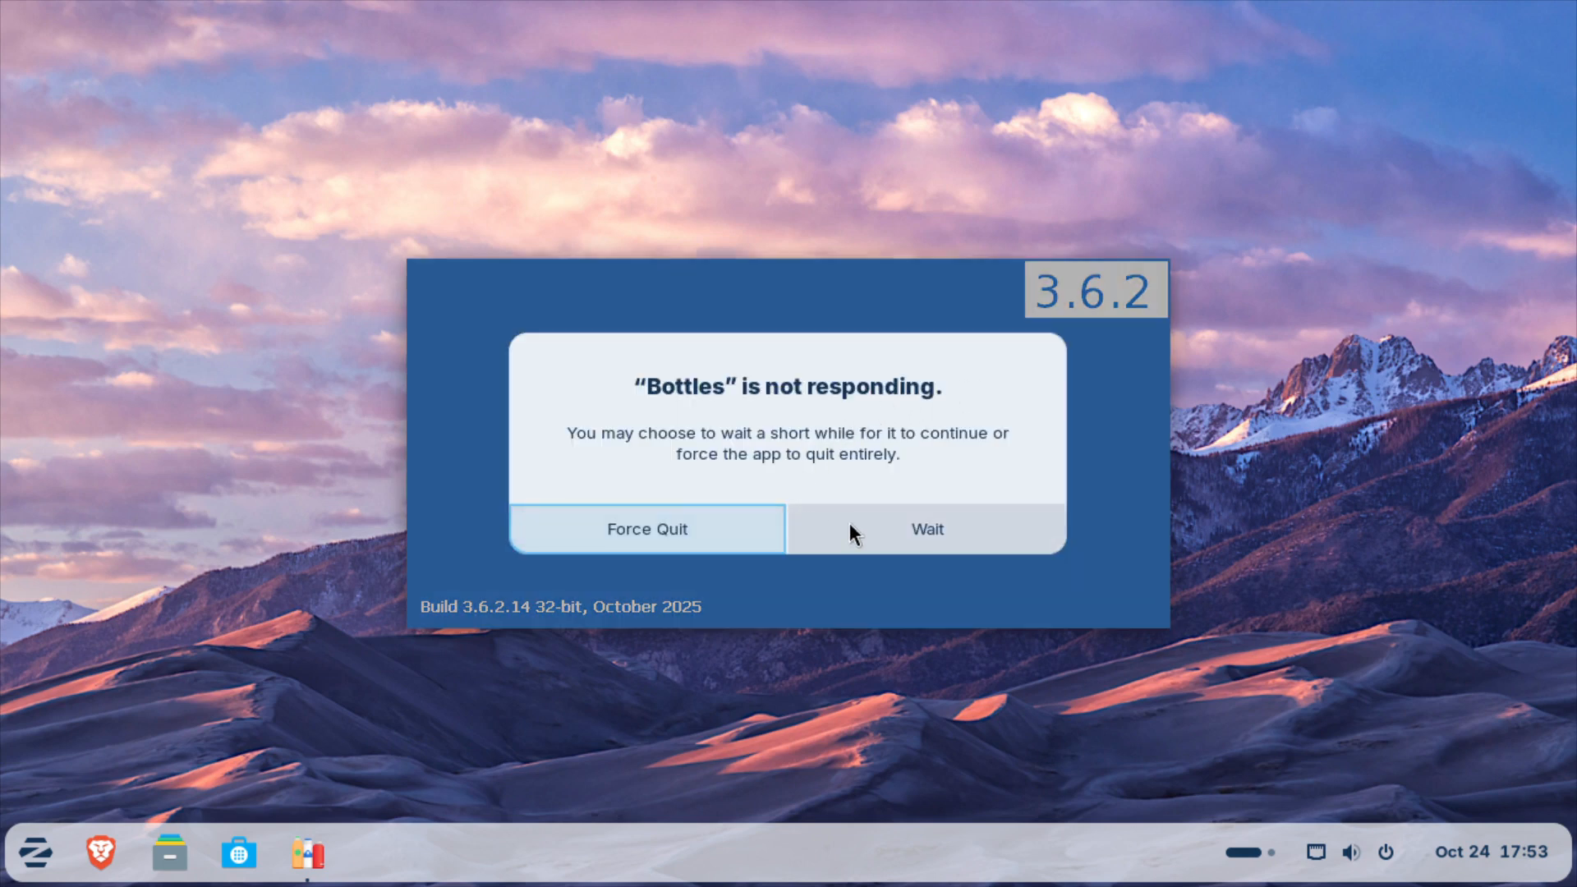
left_click(851, 524)
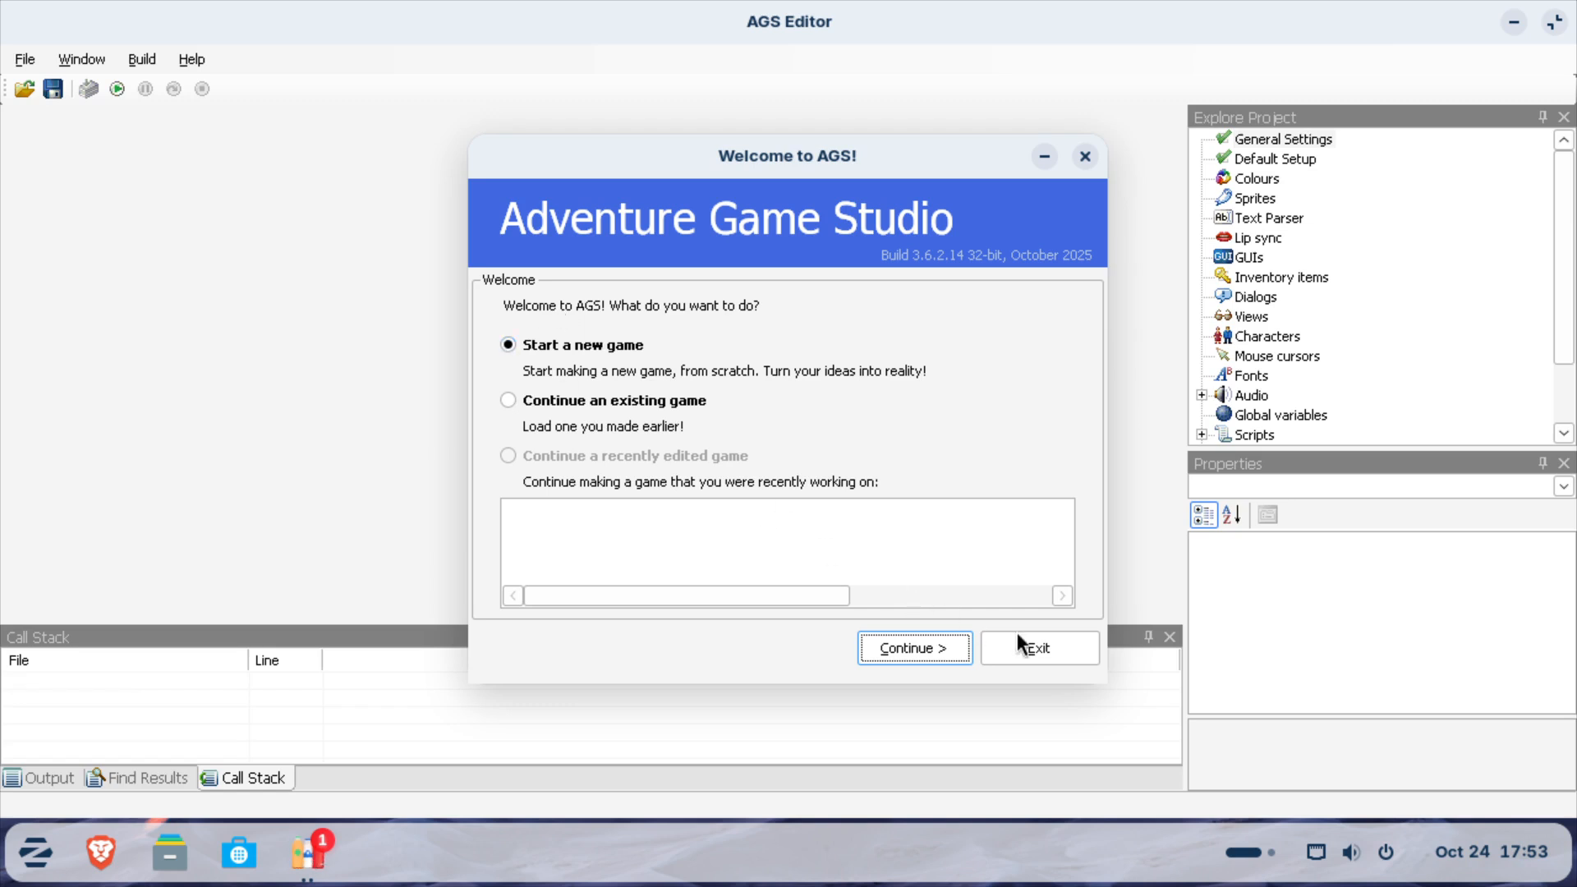
left_click(1052, 646)
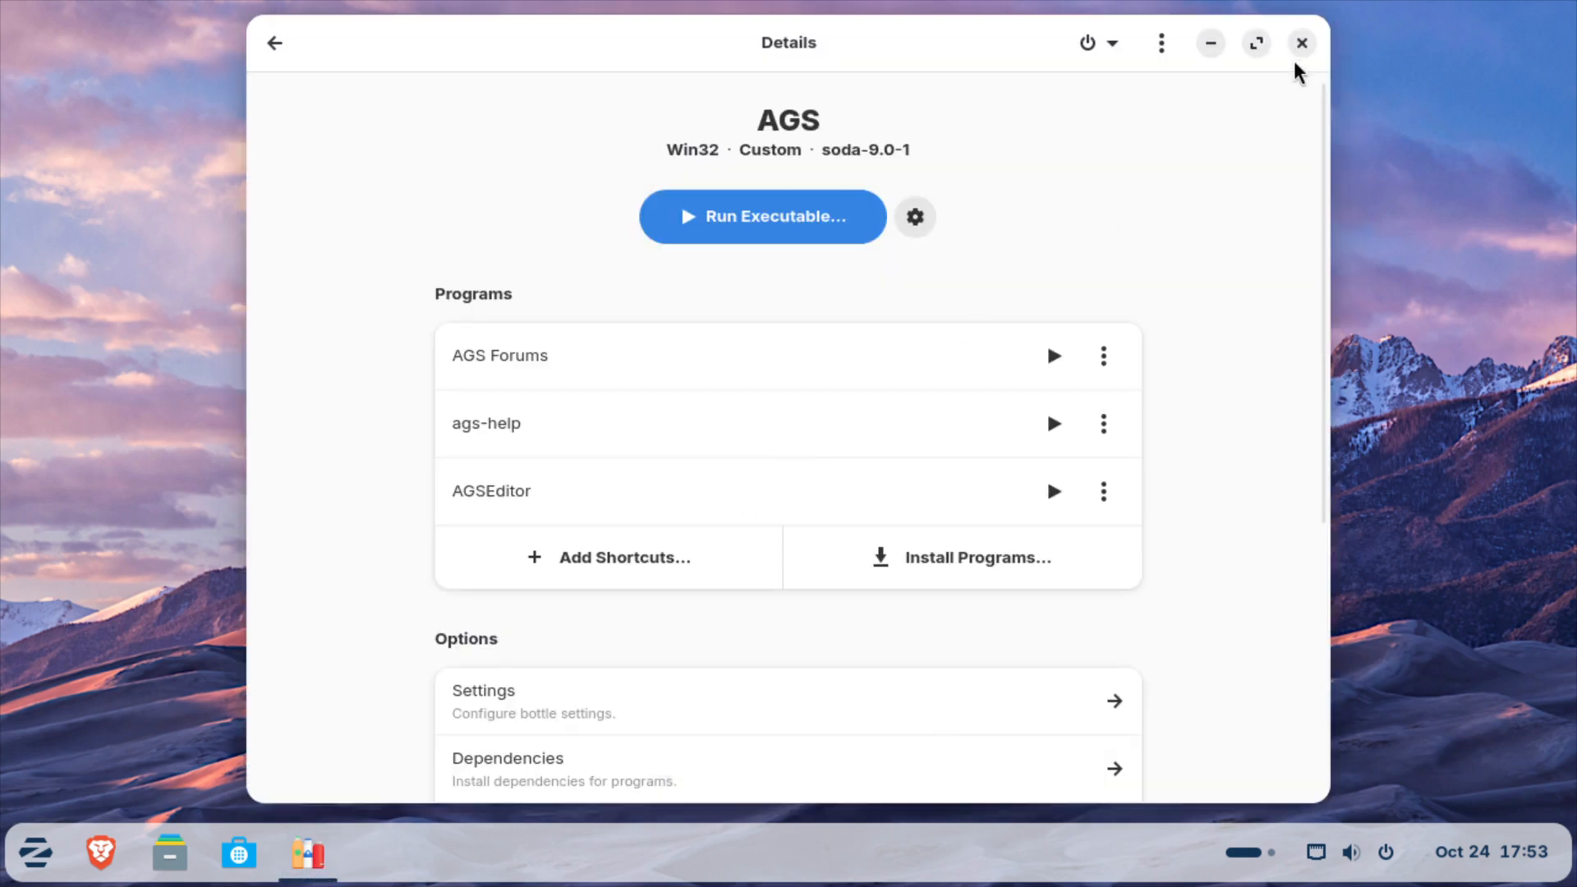
left_click(1298, 43)
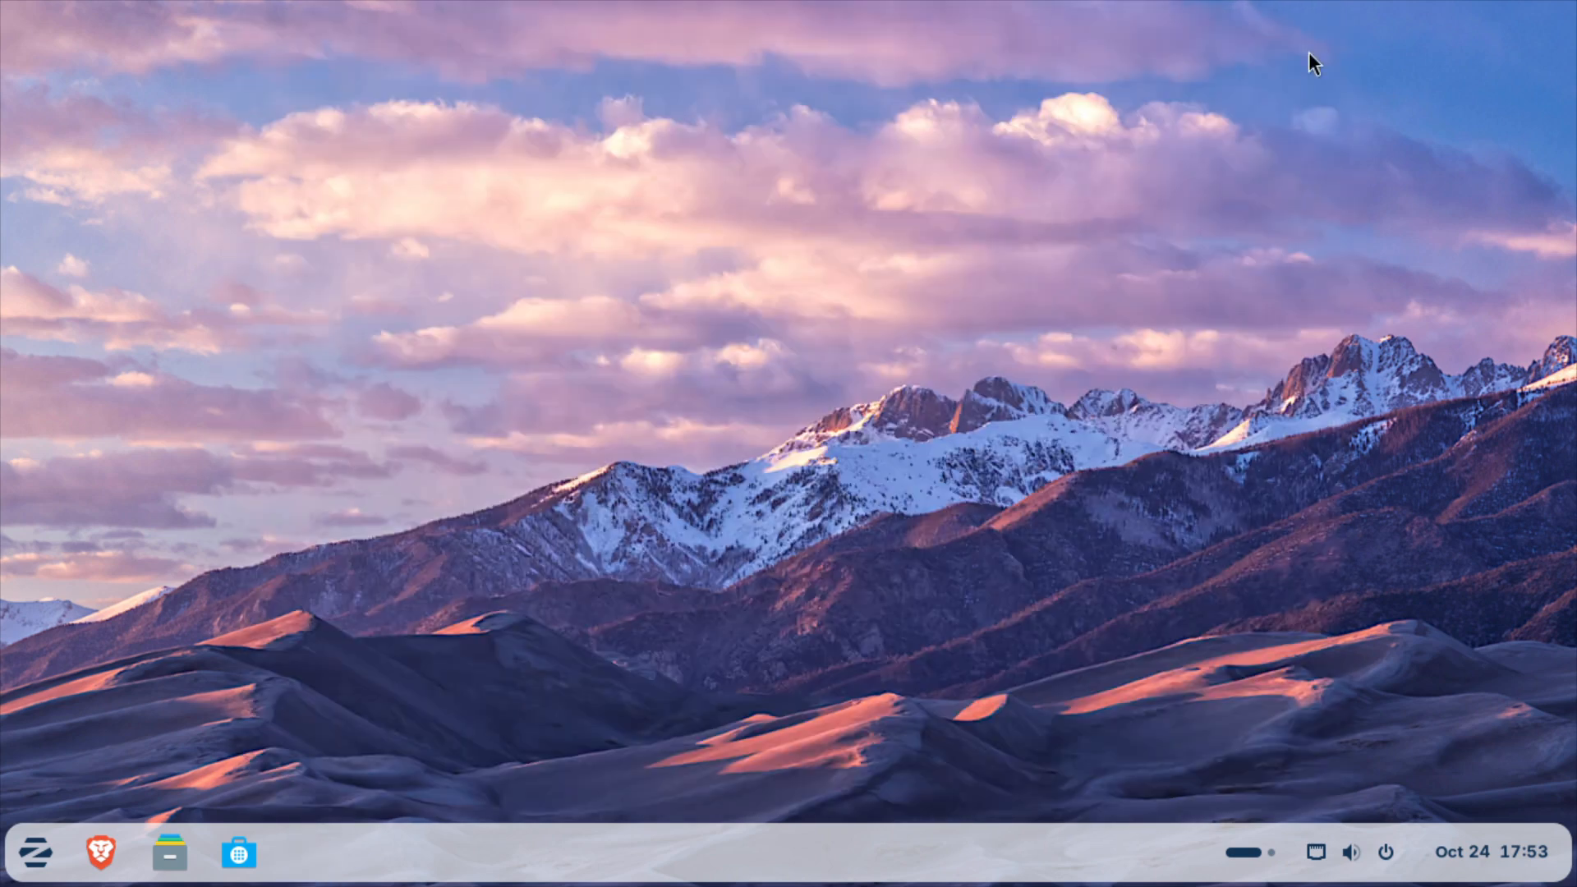
Step: Reopen Bottles from the Windows Apps category, launch AGSEditor from the AGS bottle, and minimize Bottles while it loads
left_click(41, 859)
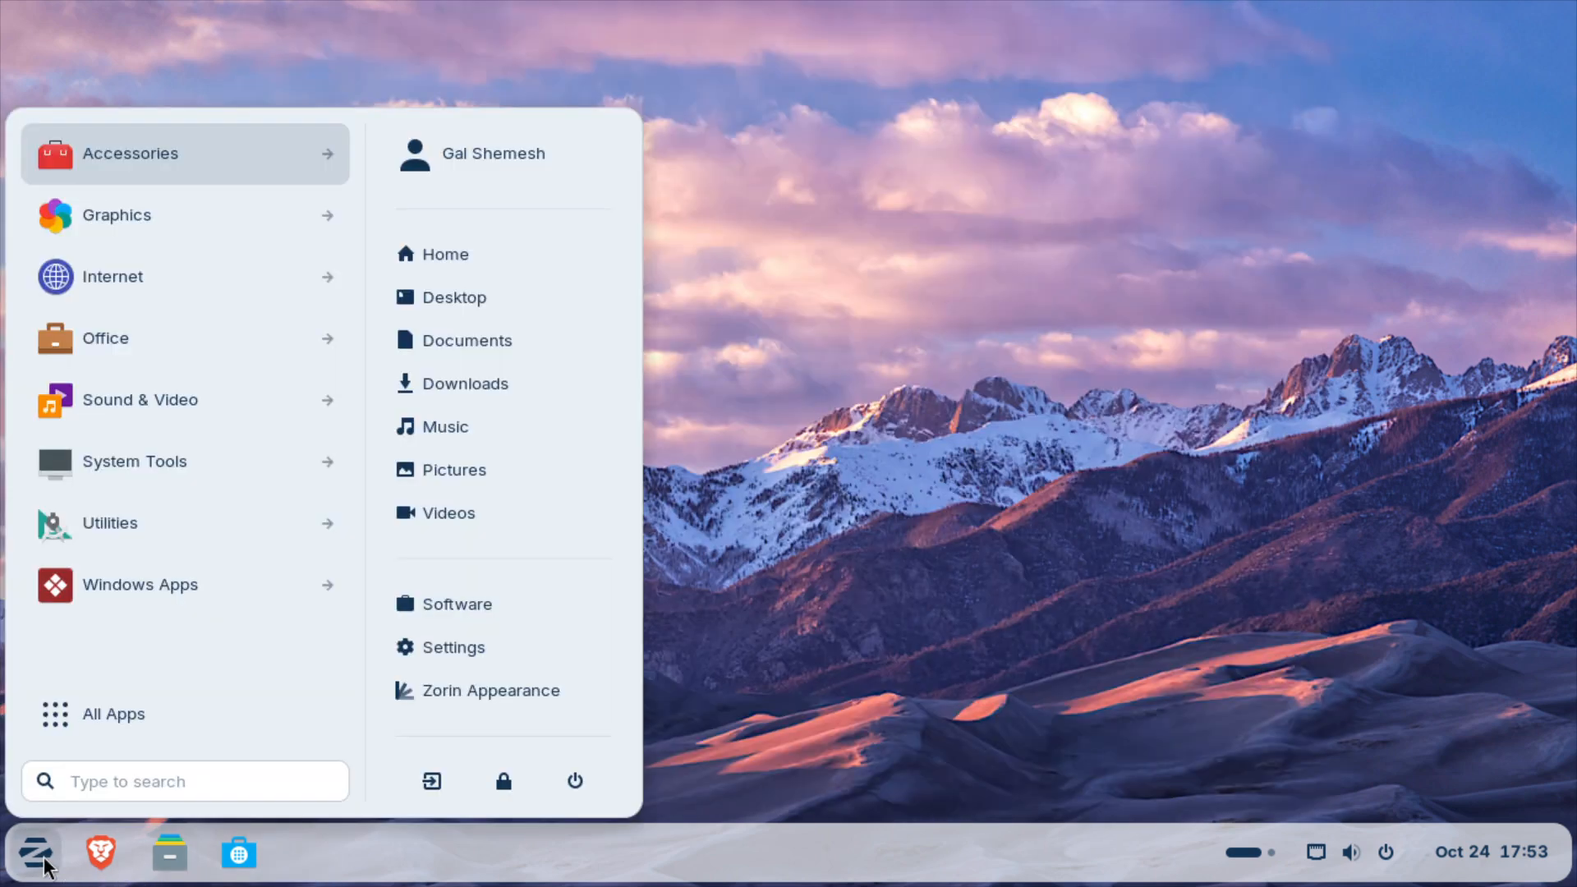
left_click(254, 588)
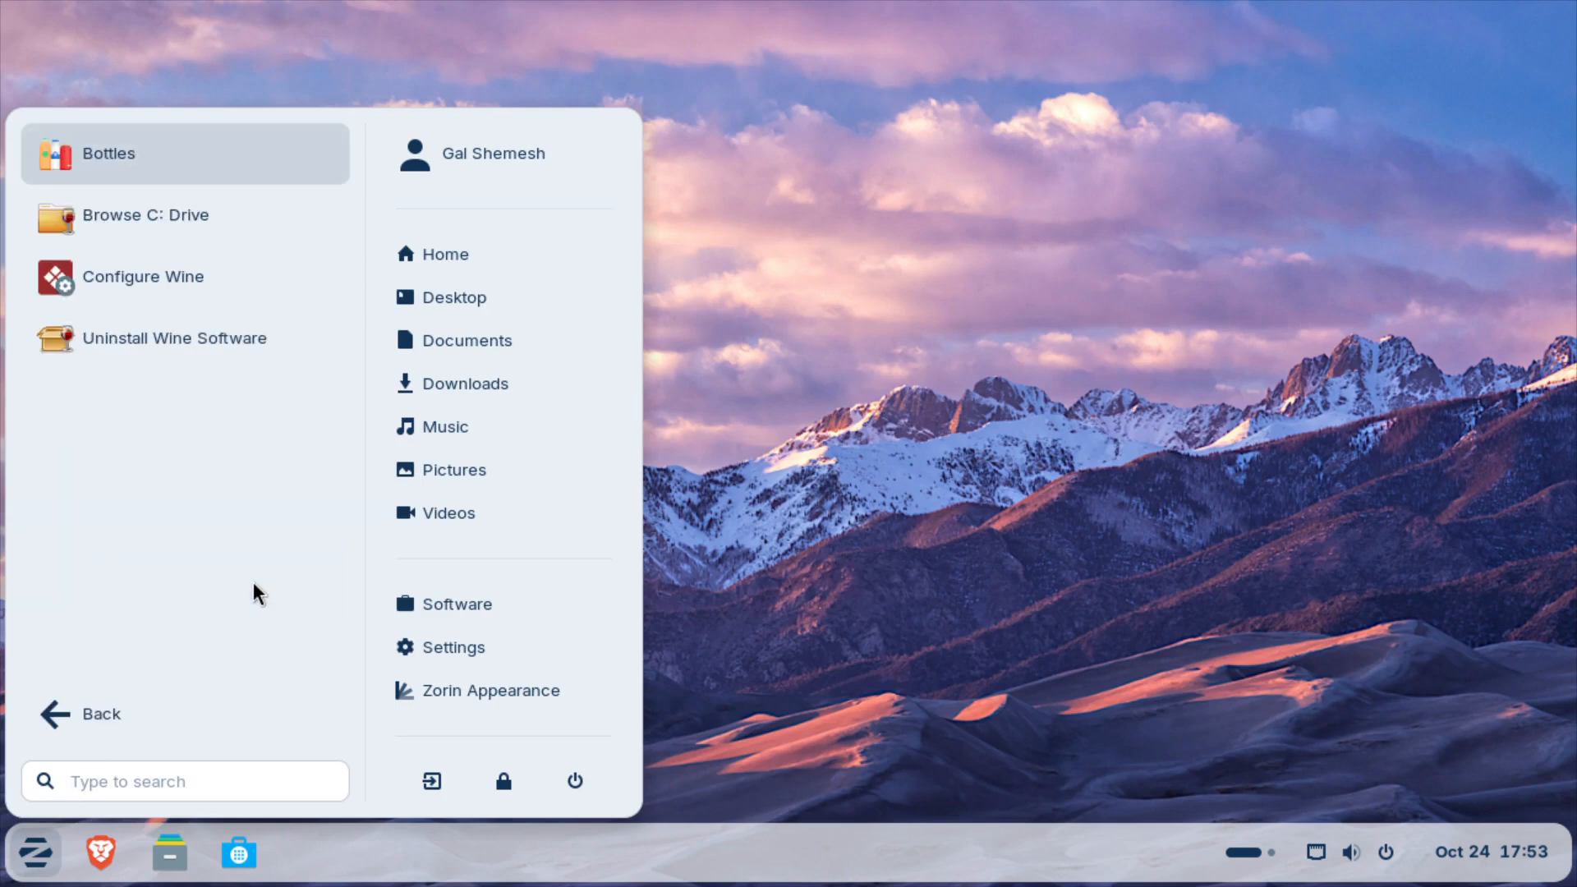
left_click(160, 156)
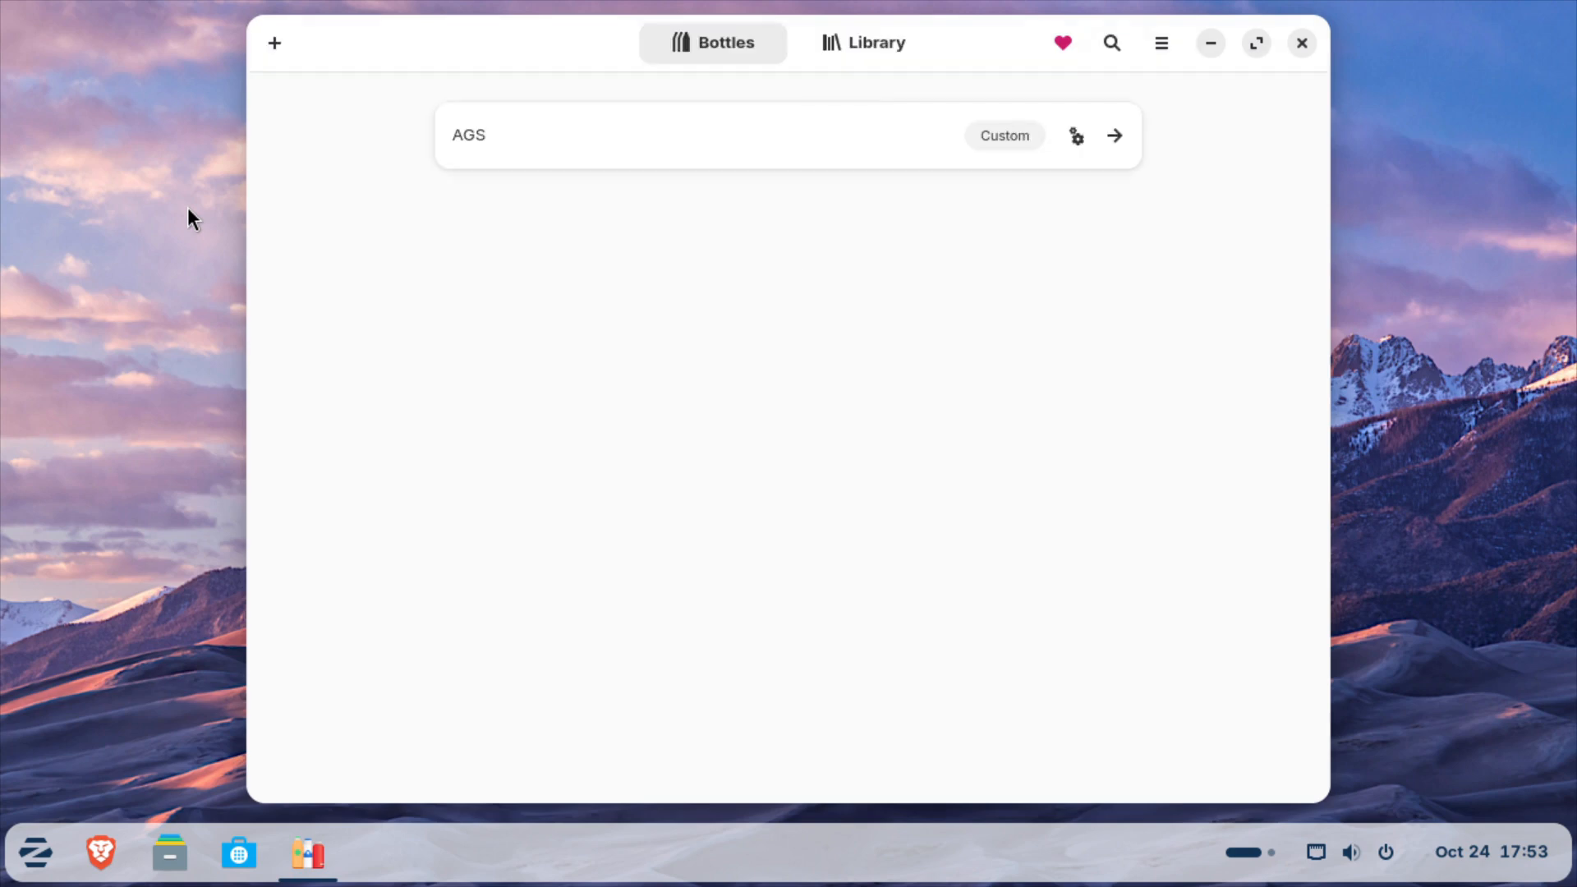
left_click(694, 135)
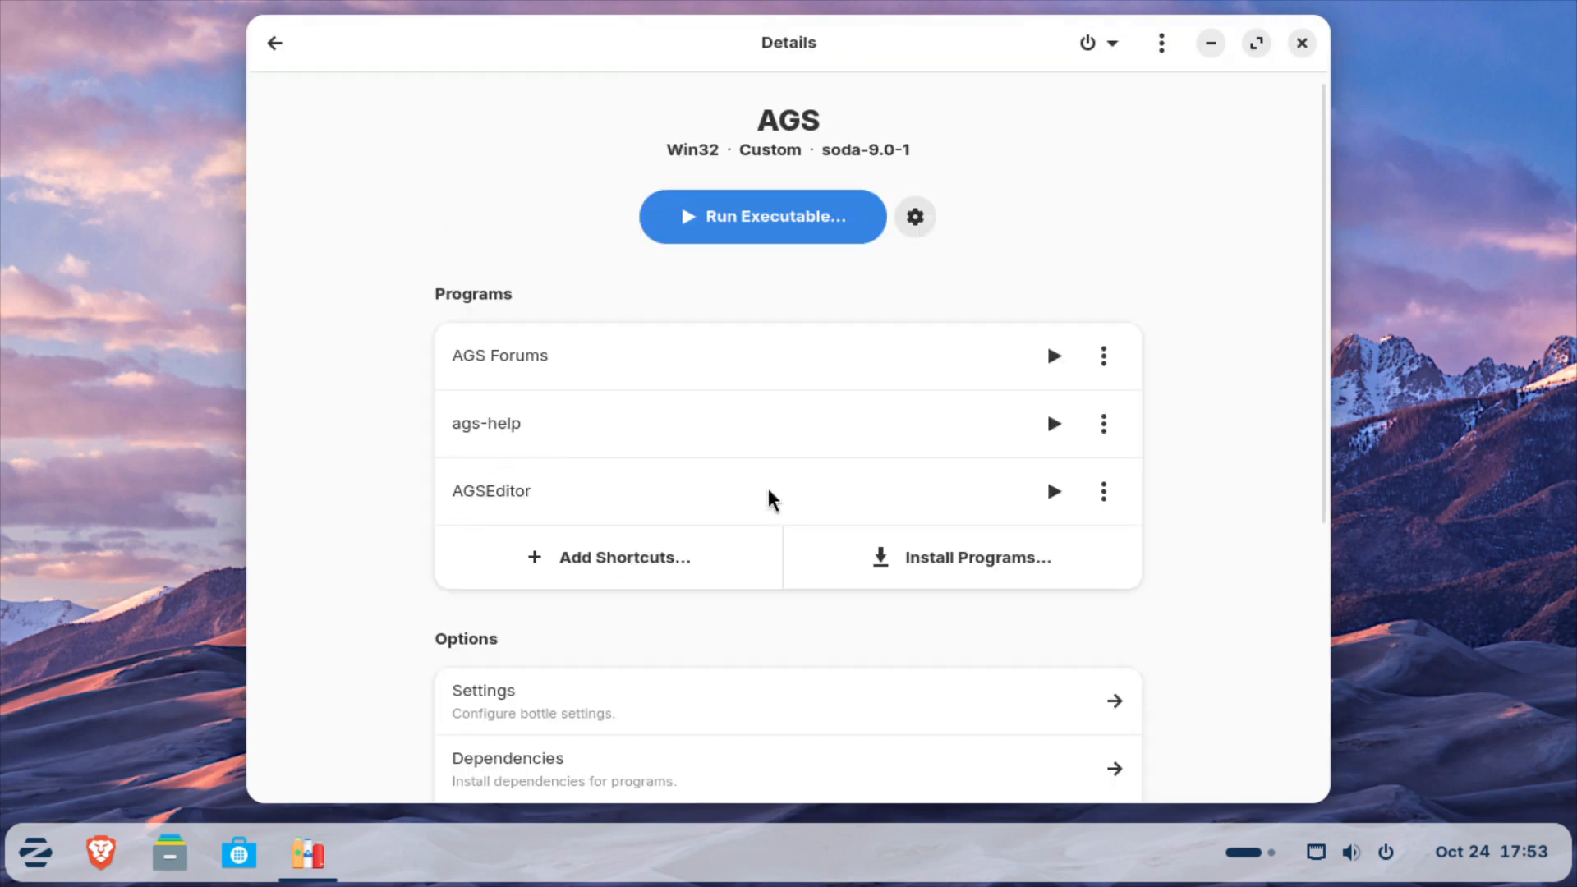
left_click(1054, 492)
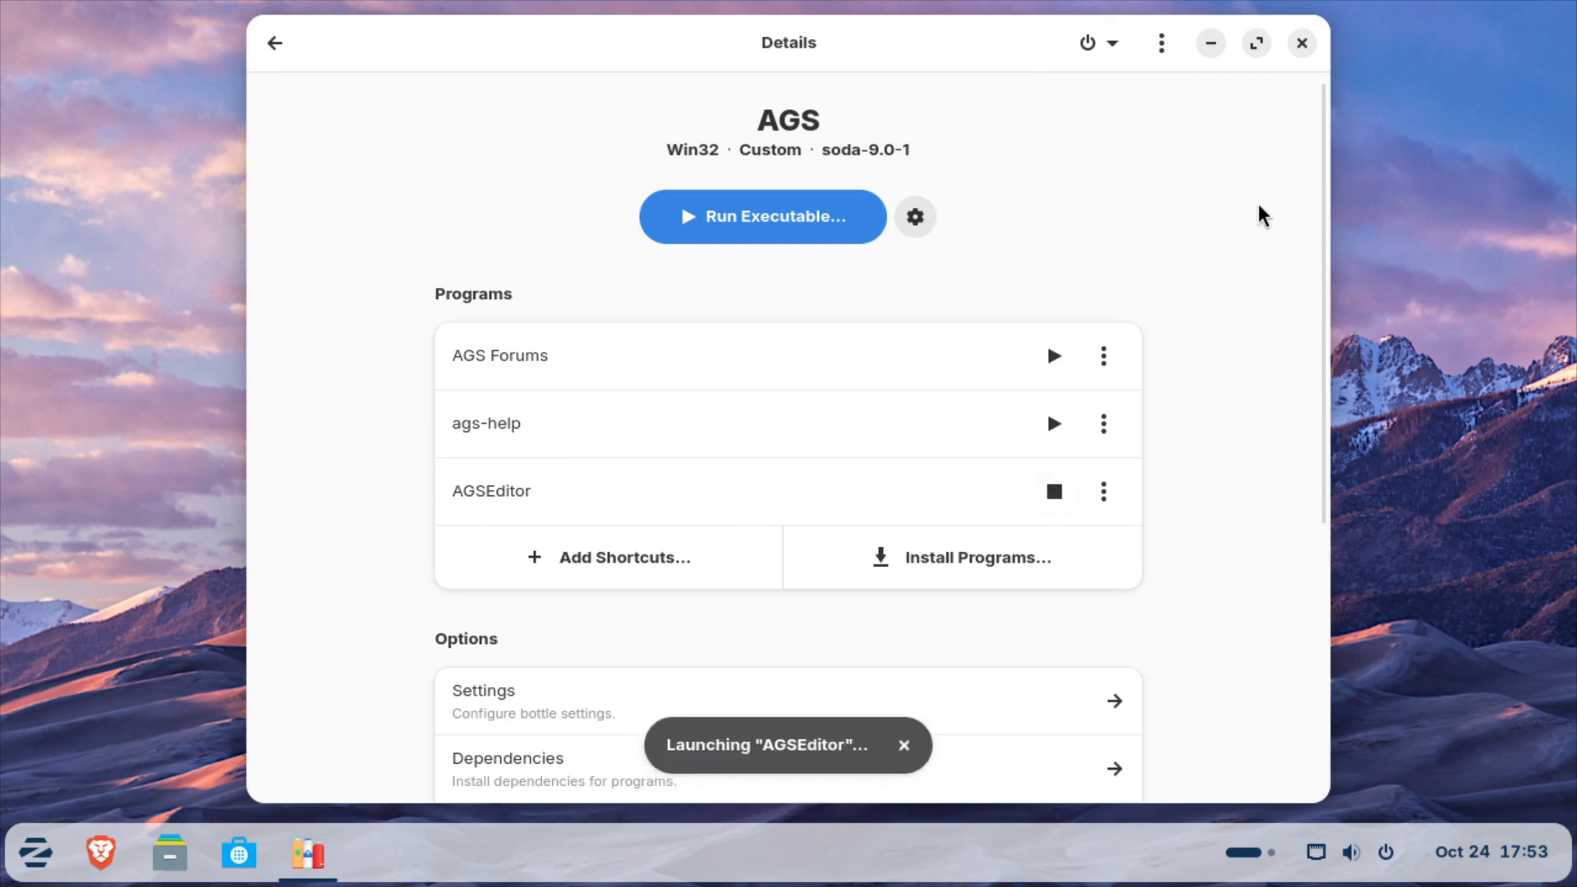
left_click(1211, 42)
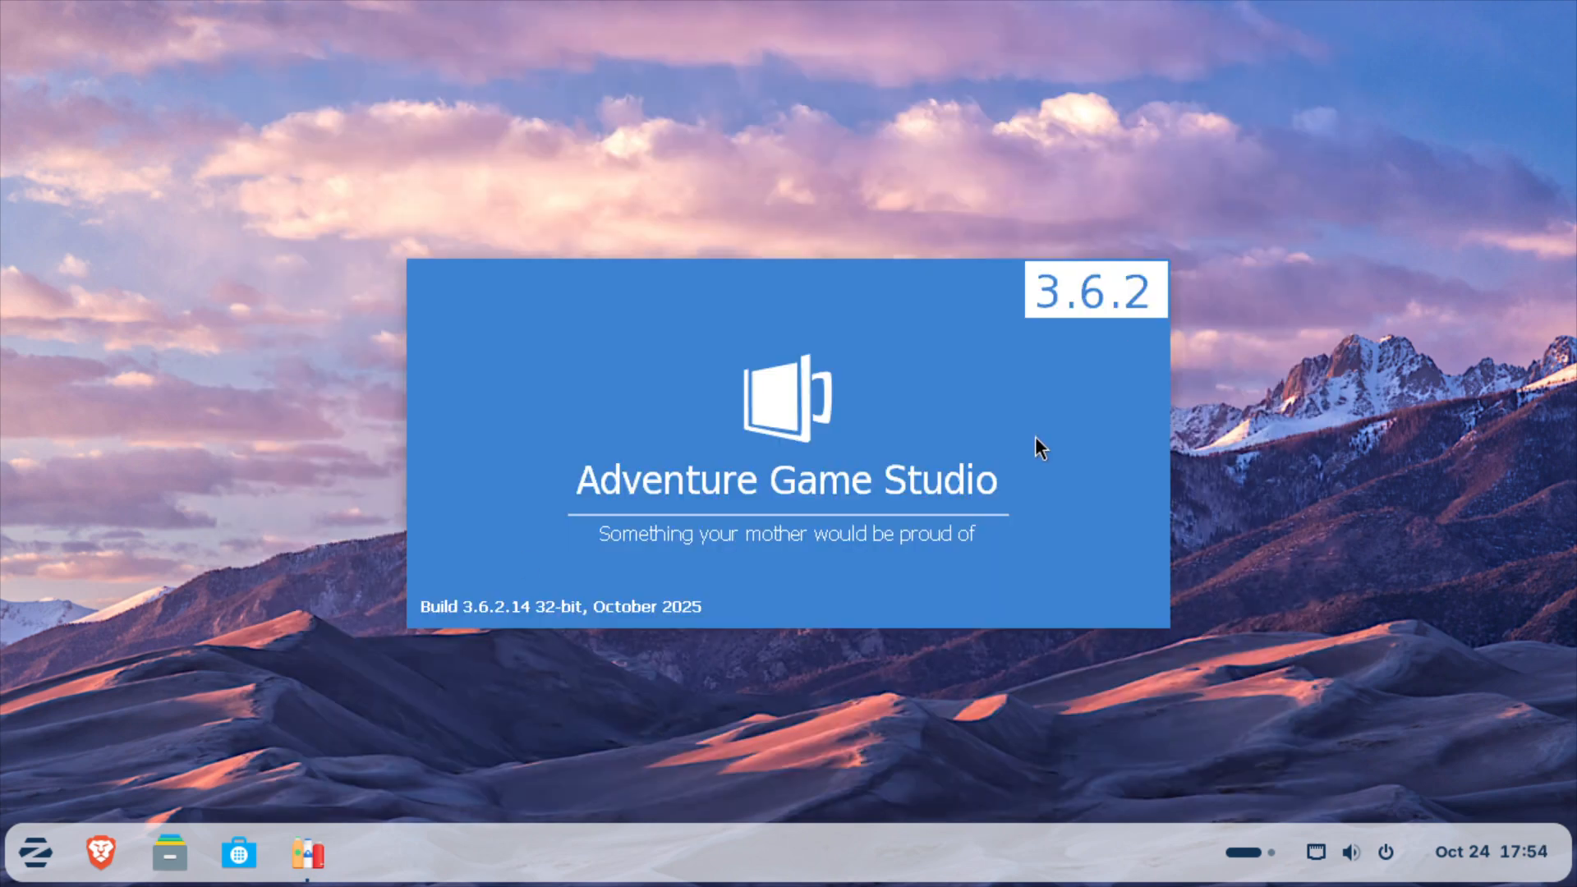
left_click(926, 528)
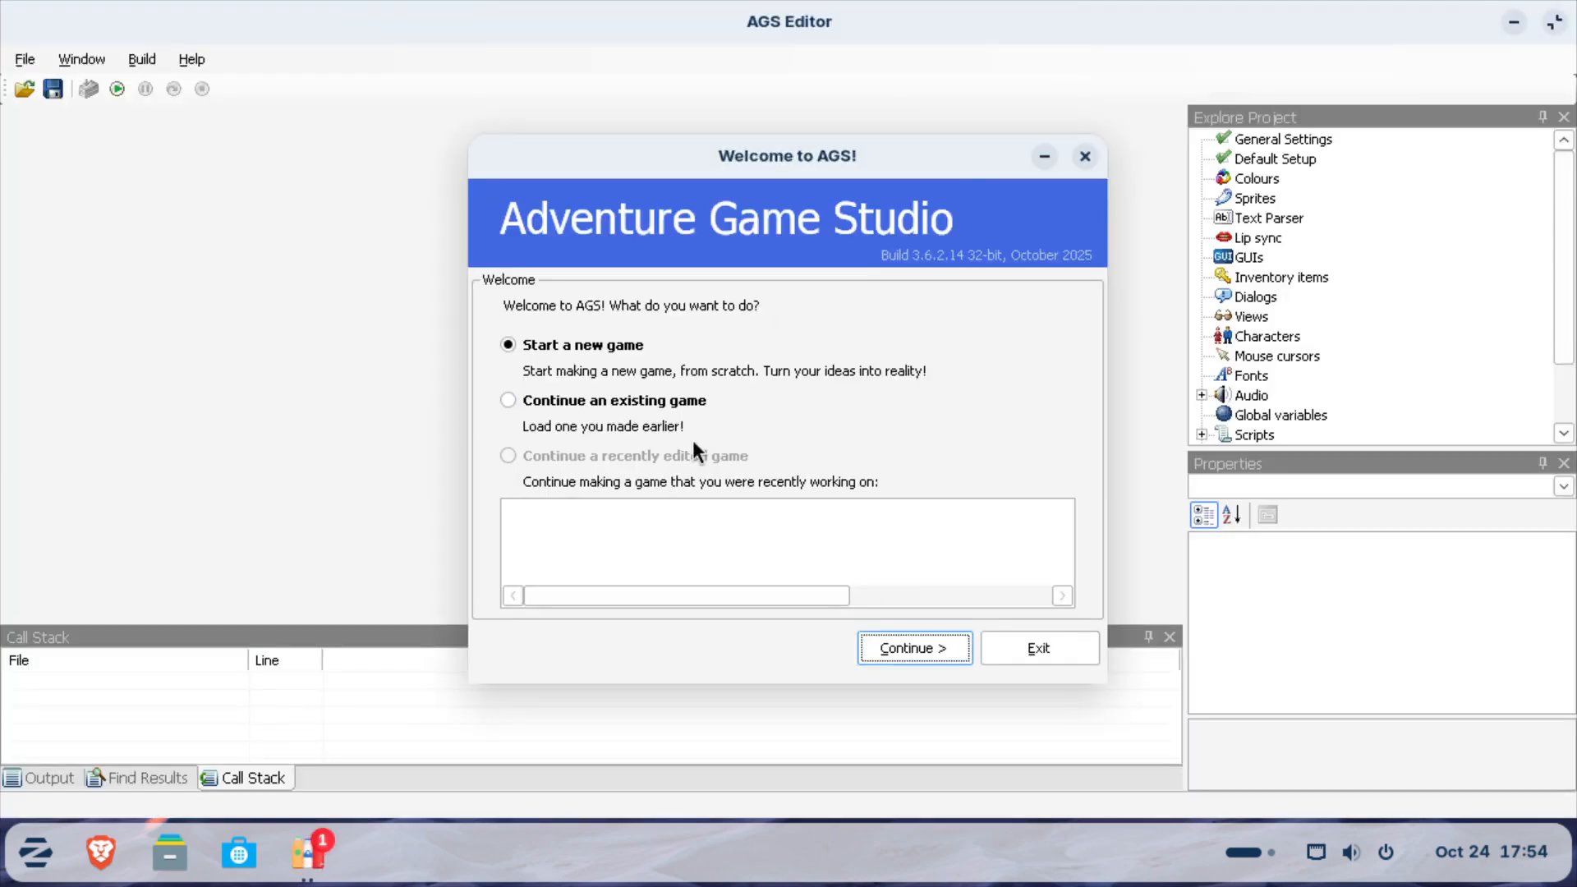
Step: Start a new game in the wizard and base it on the Sierra-style template
left_click(571, 348)
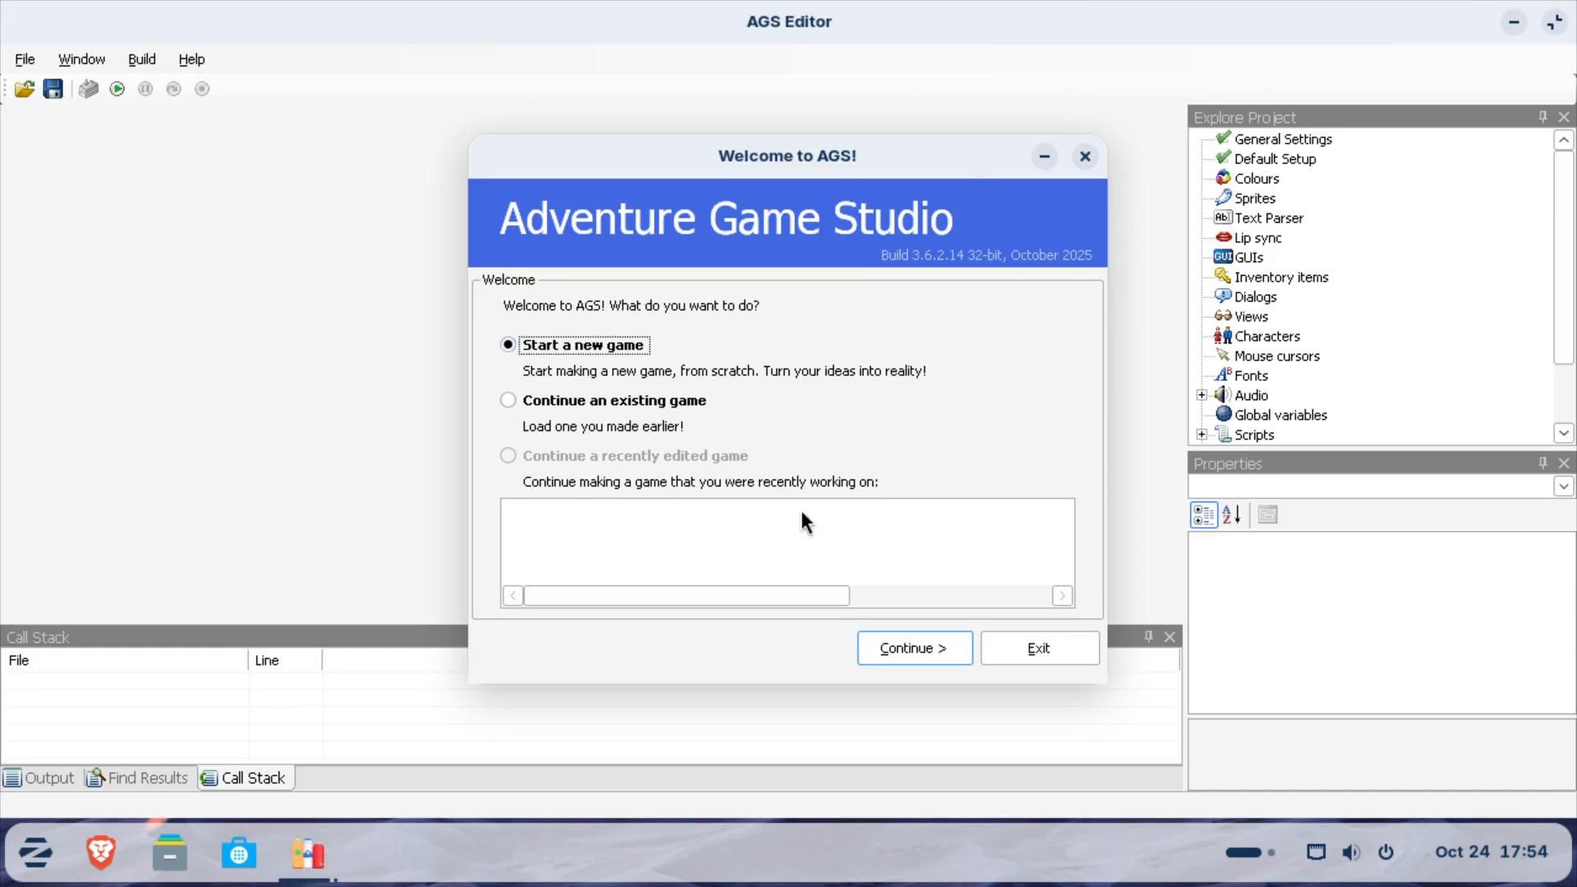
left_click(929, 647)
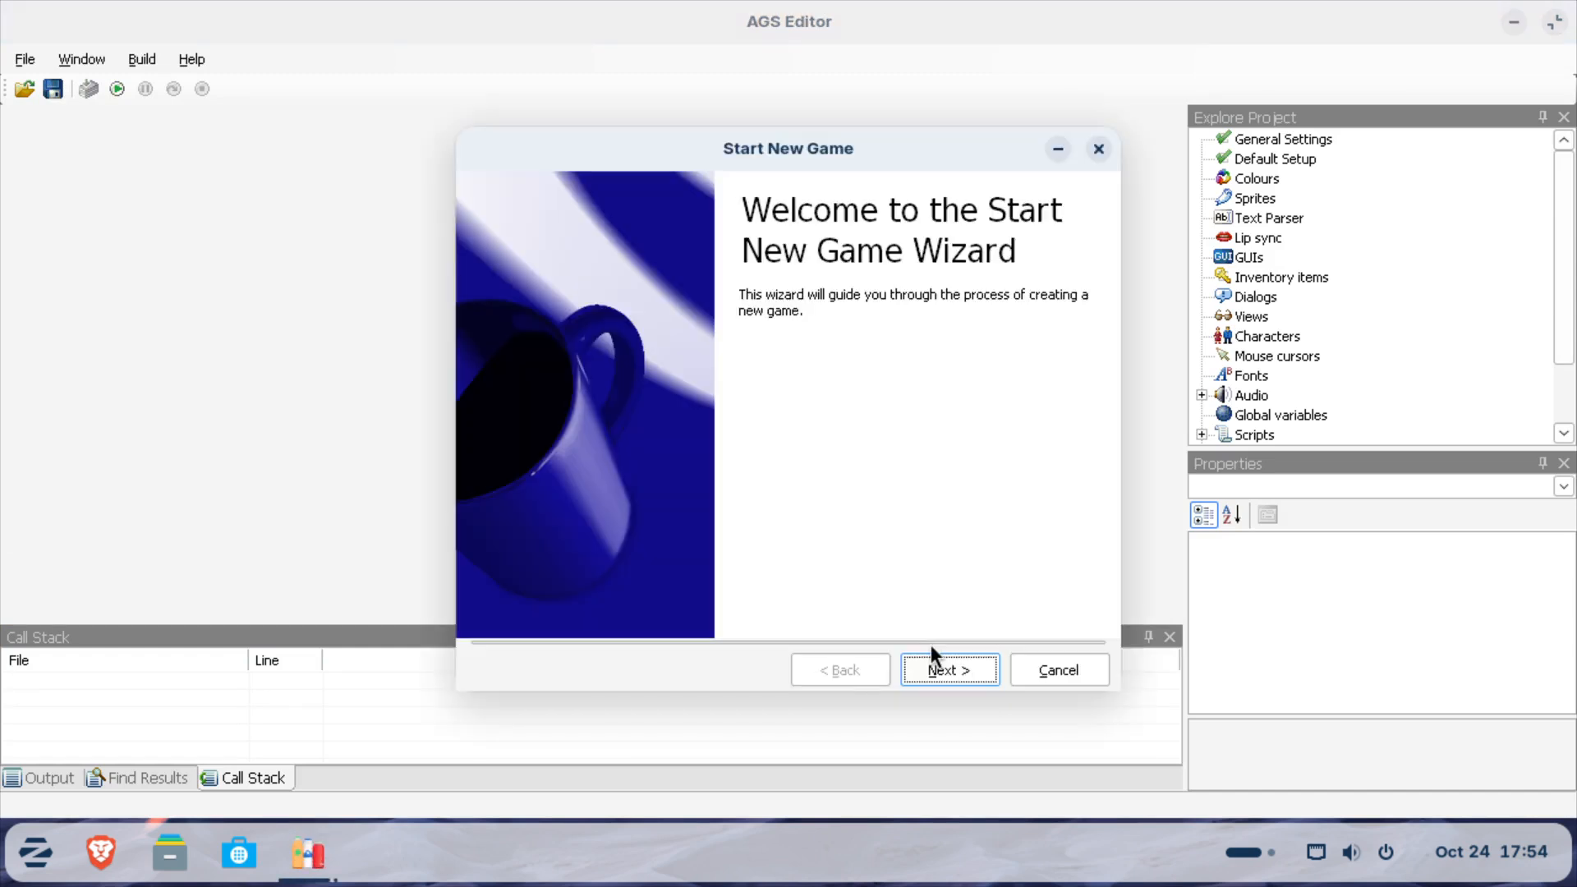
left_click(958, 661)
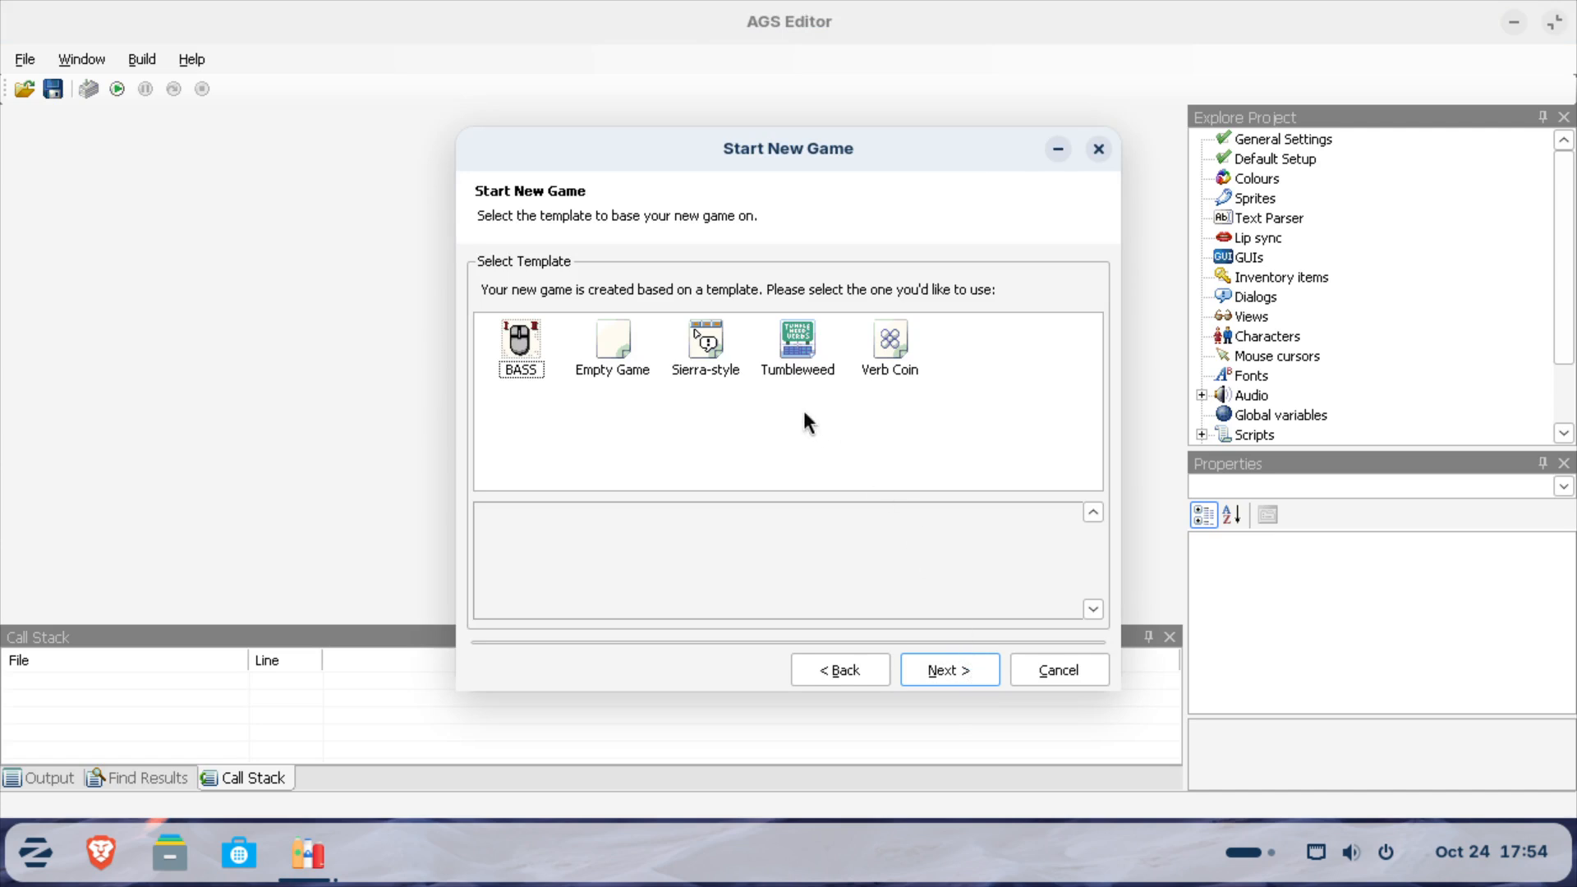
left_click(712, 347)
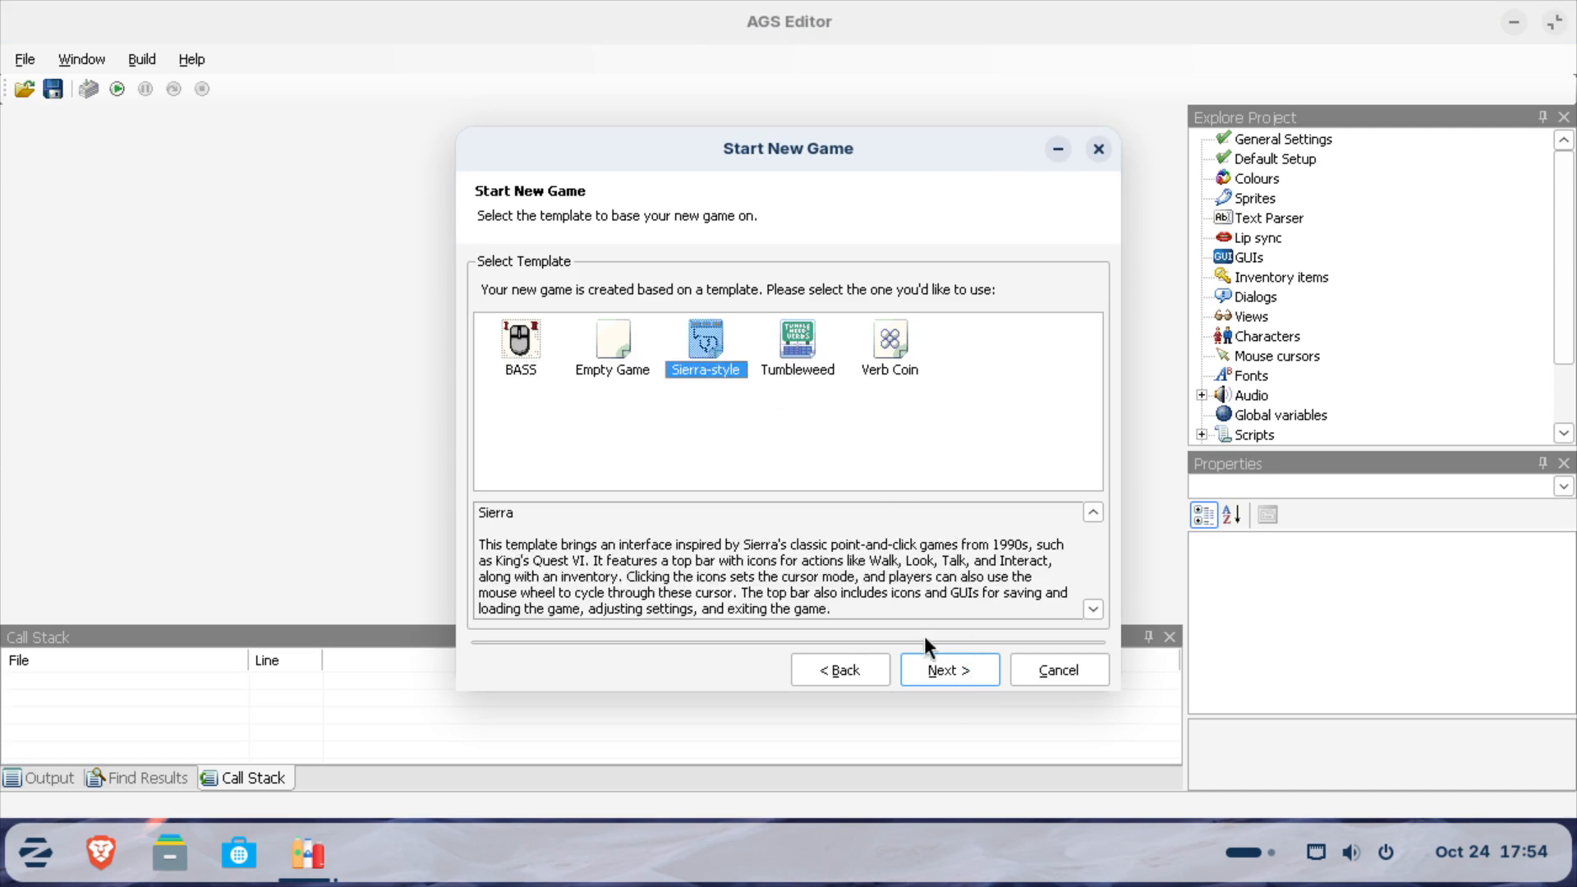
left_click(949, 670)
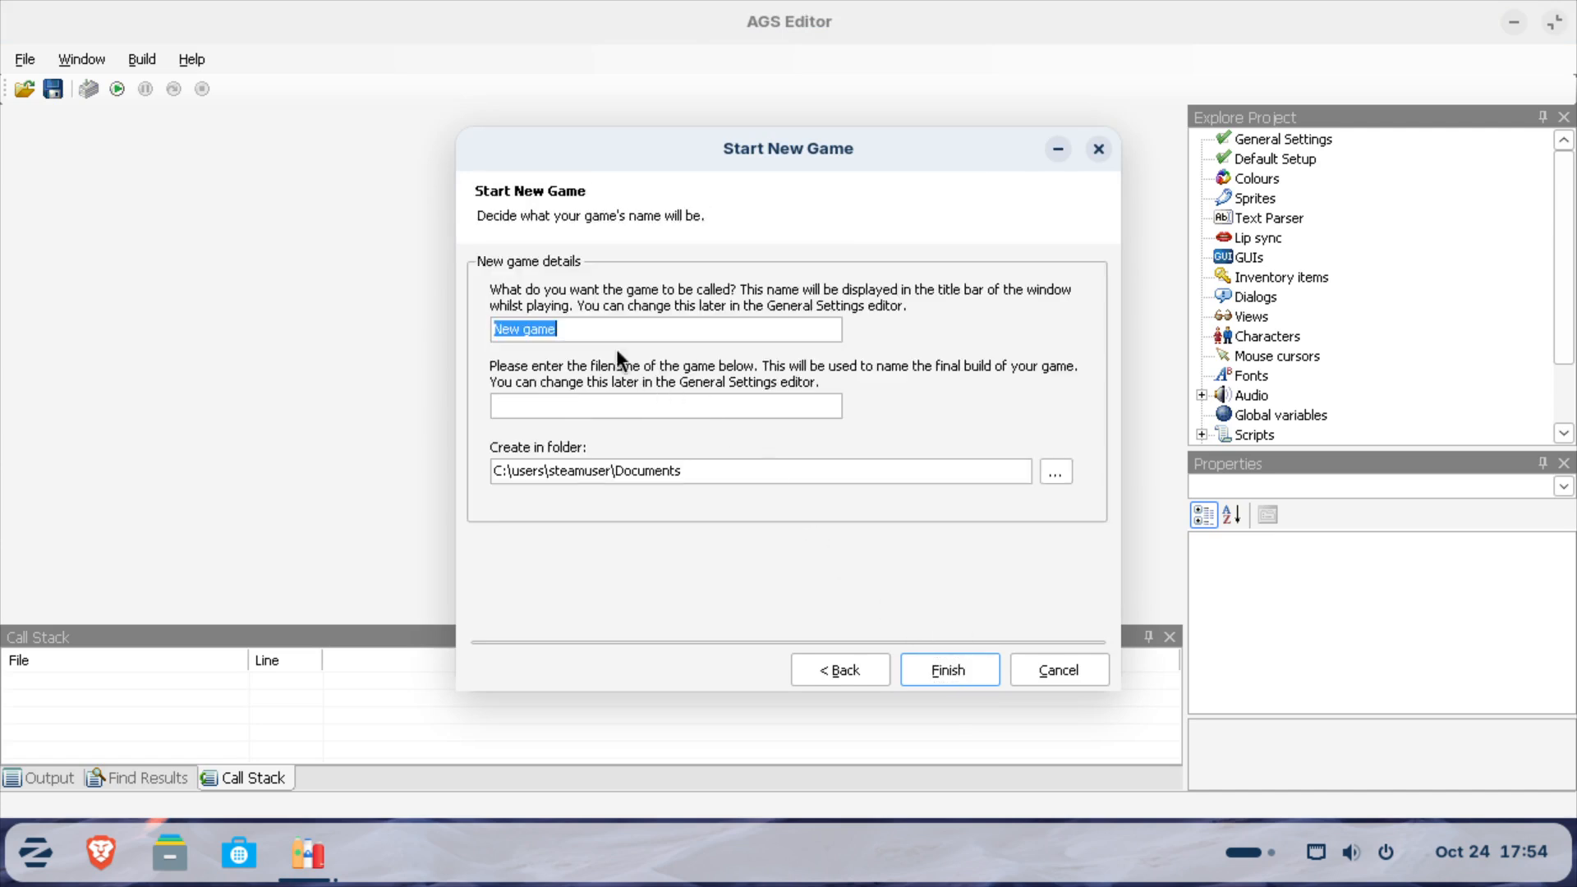
Step: Copy the game name "New game" into the game's filename field
left_click(591, 329)
left_click_drag(591, 329, 495, 327)
right_click(496, 322)
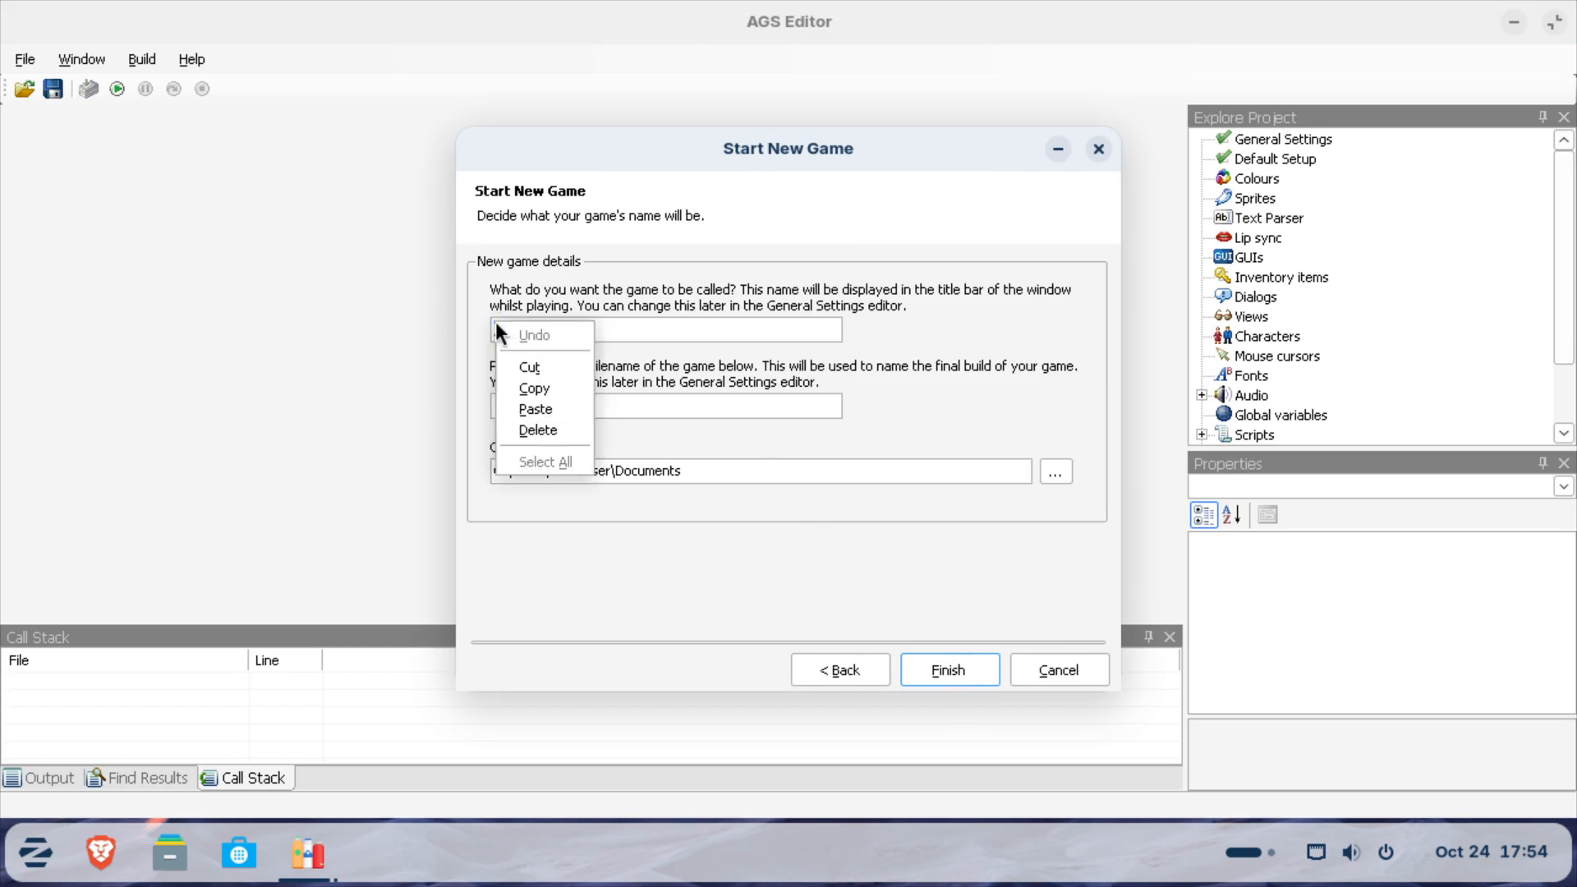
left_click(545, 390)
right_click(546, 397)
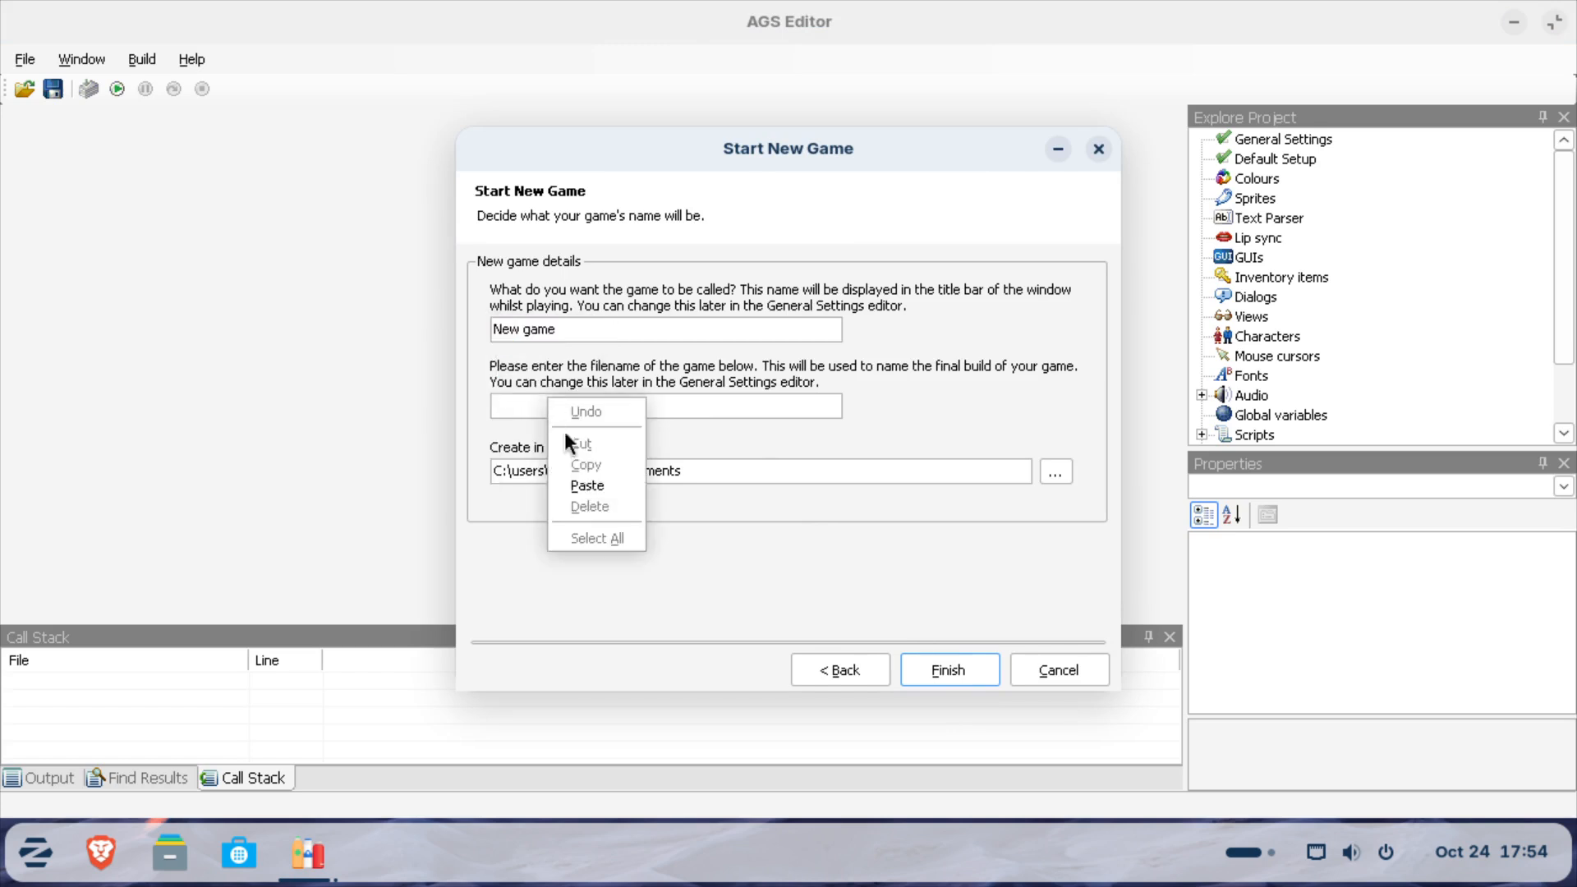
left_click(590, 488)
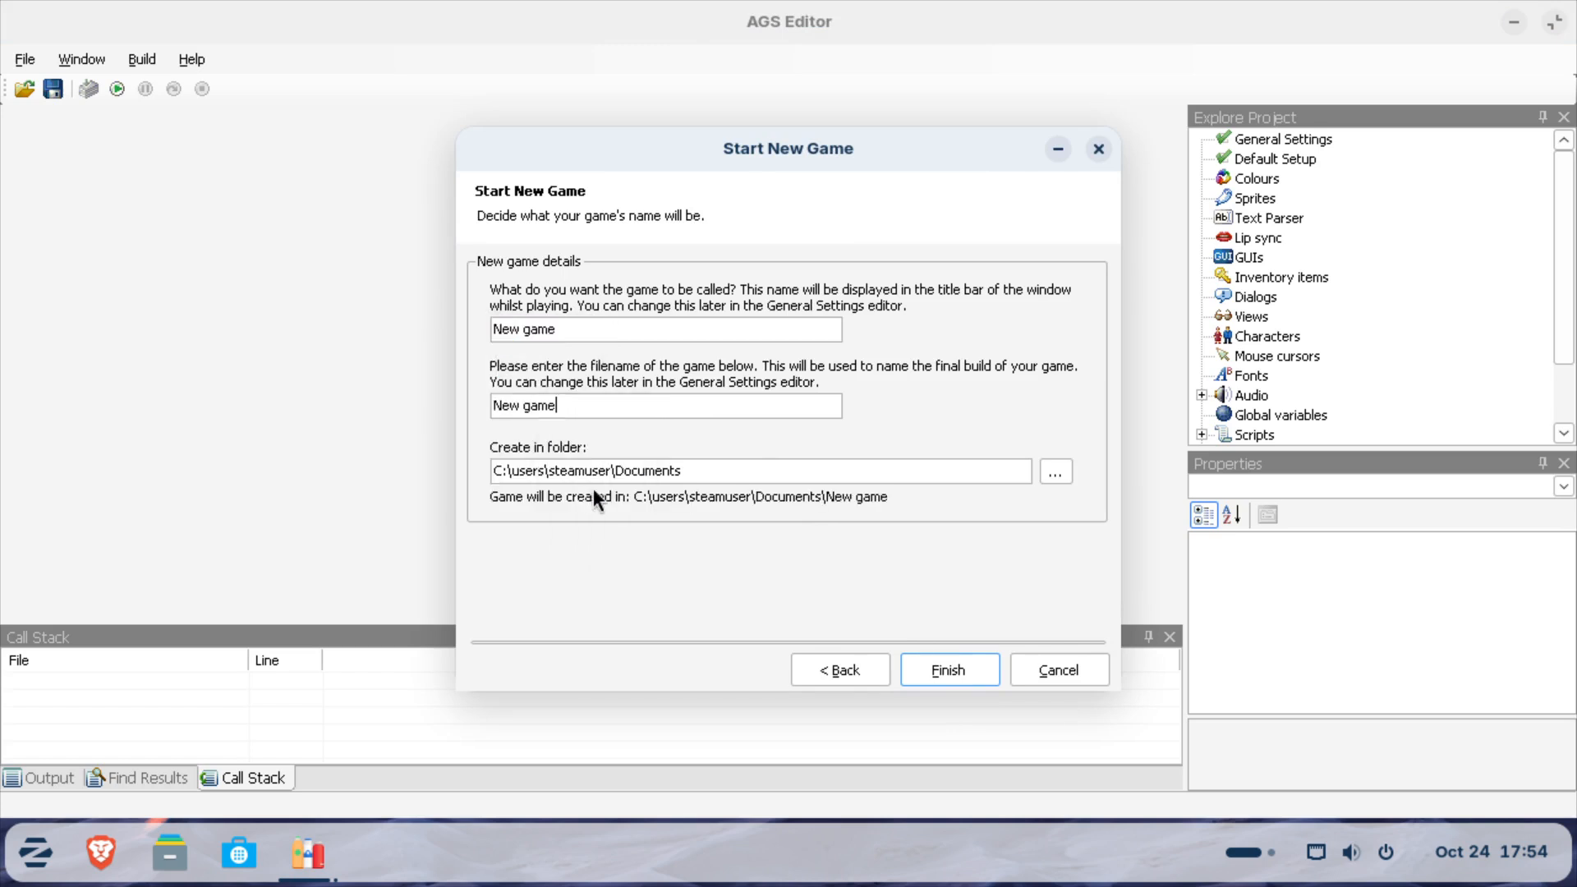
Step: Check the game's creation path, and in Files open the home folder's .var/app/com.usebottles.bottles/data/bottles folder
left_click_drag(686, 470, 623, 491)
left_click(704, 474)
left_click(203, 832)
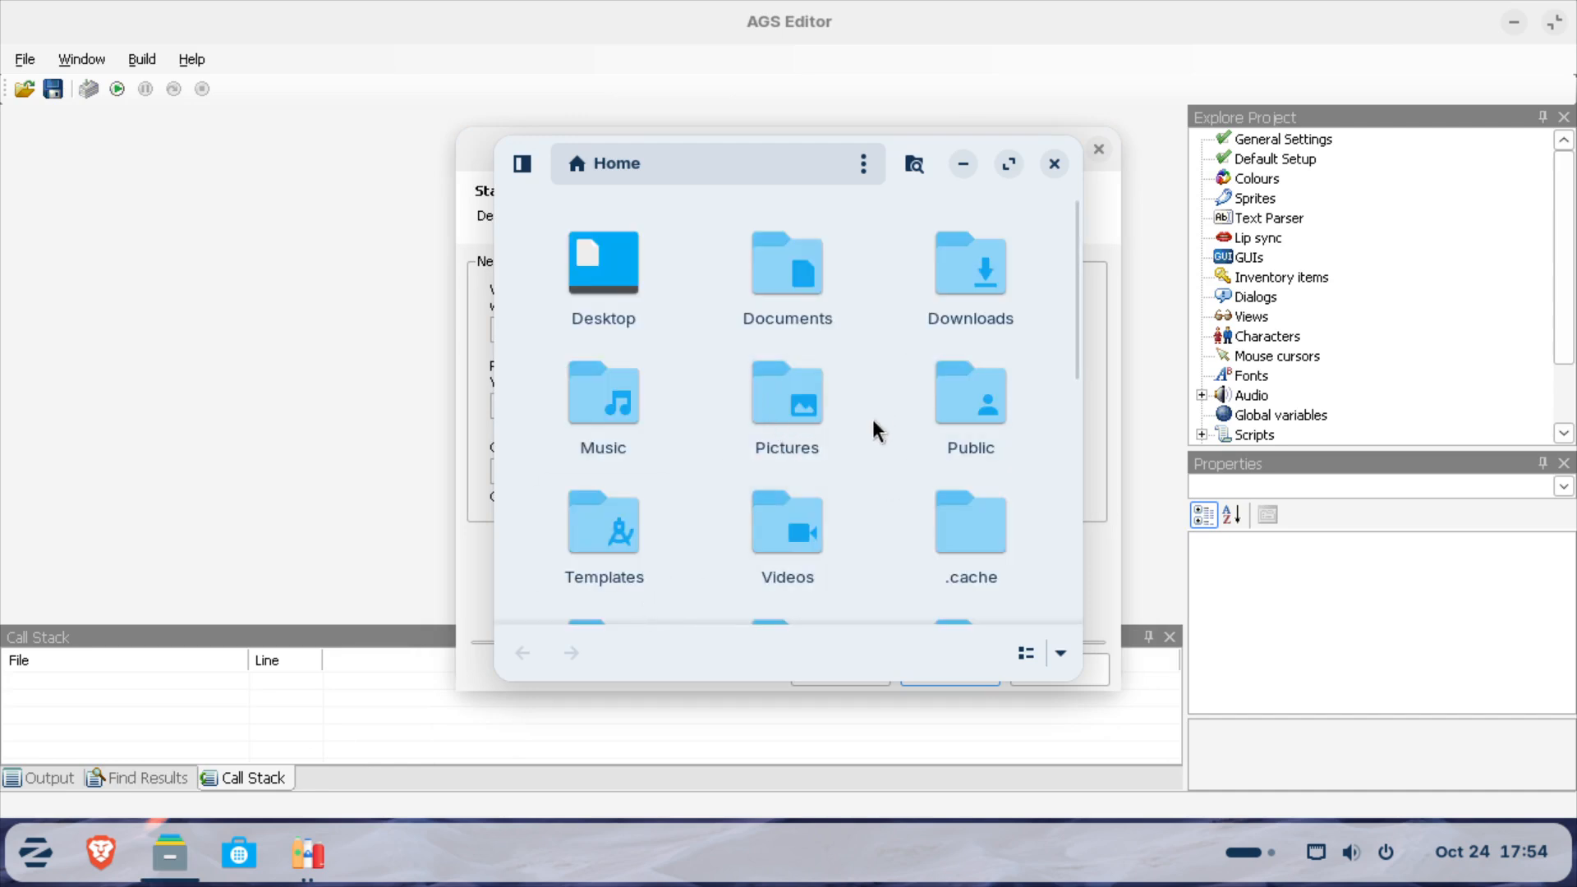
scroll(889, 451, "down", 3)
scroll(903, 496, "down", 2)
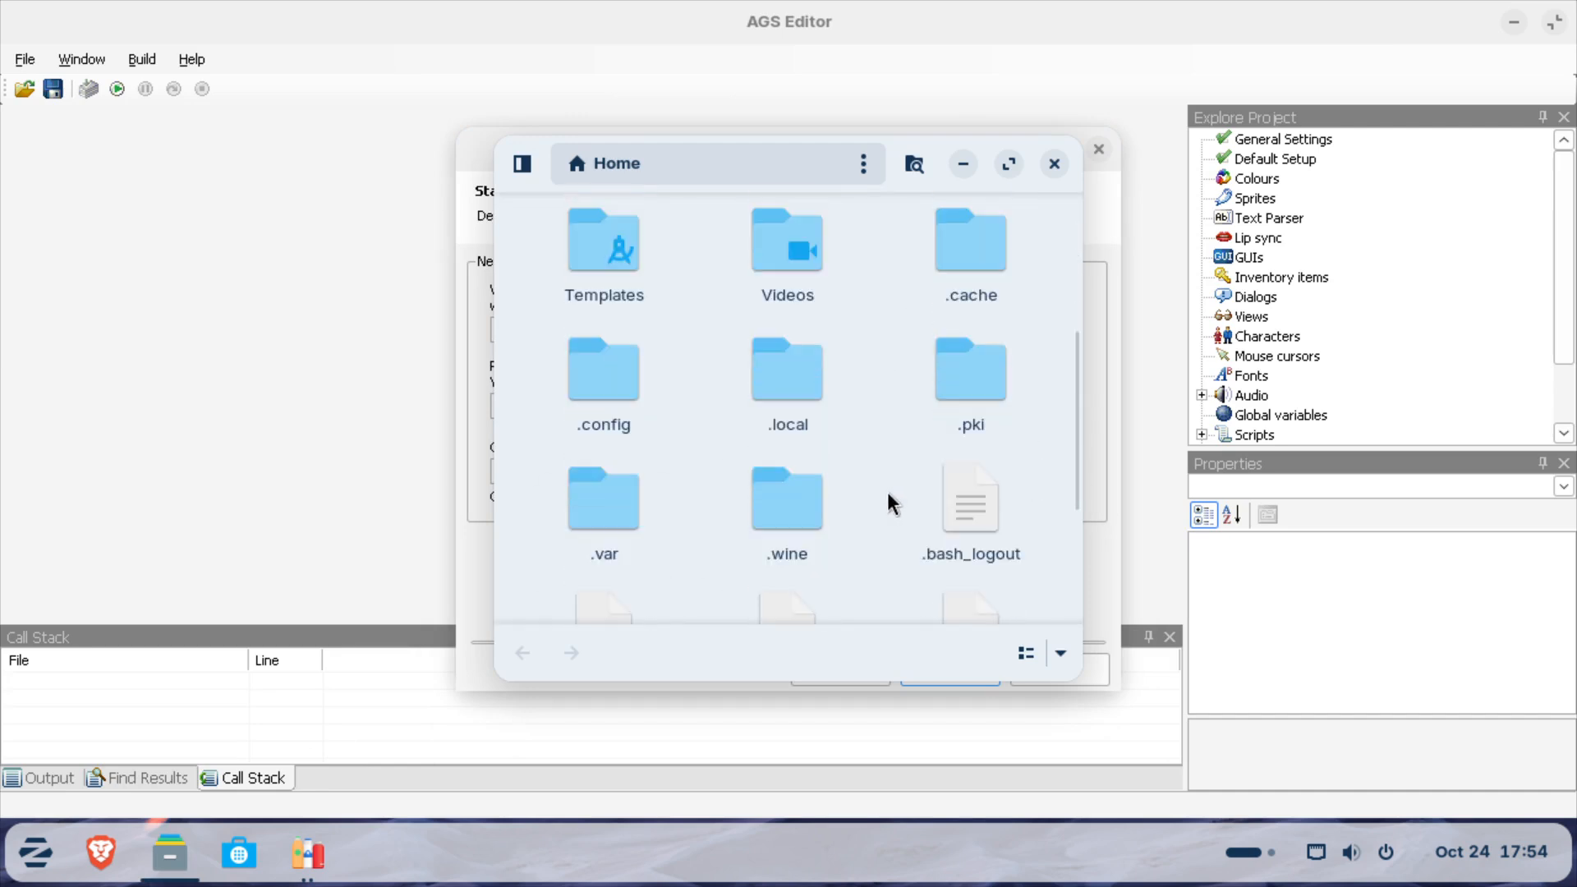
double_click(623, 507)
double_click(616, 310)
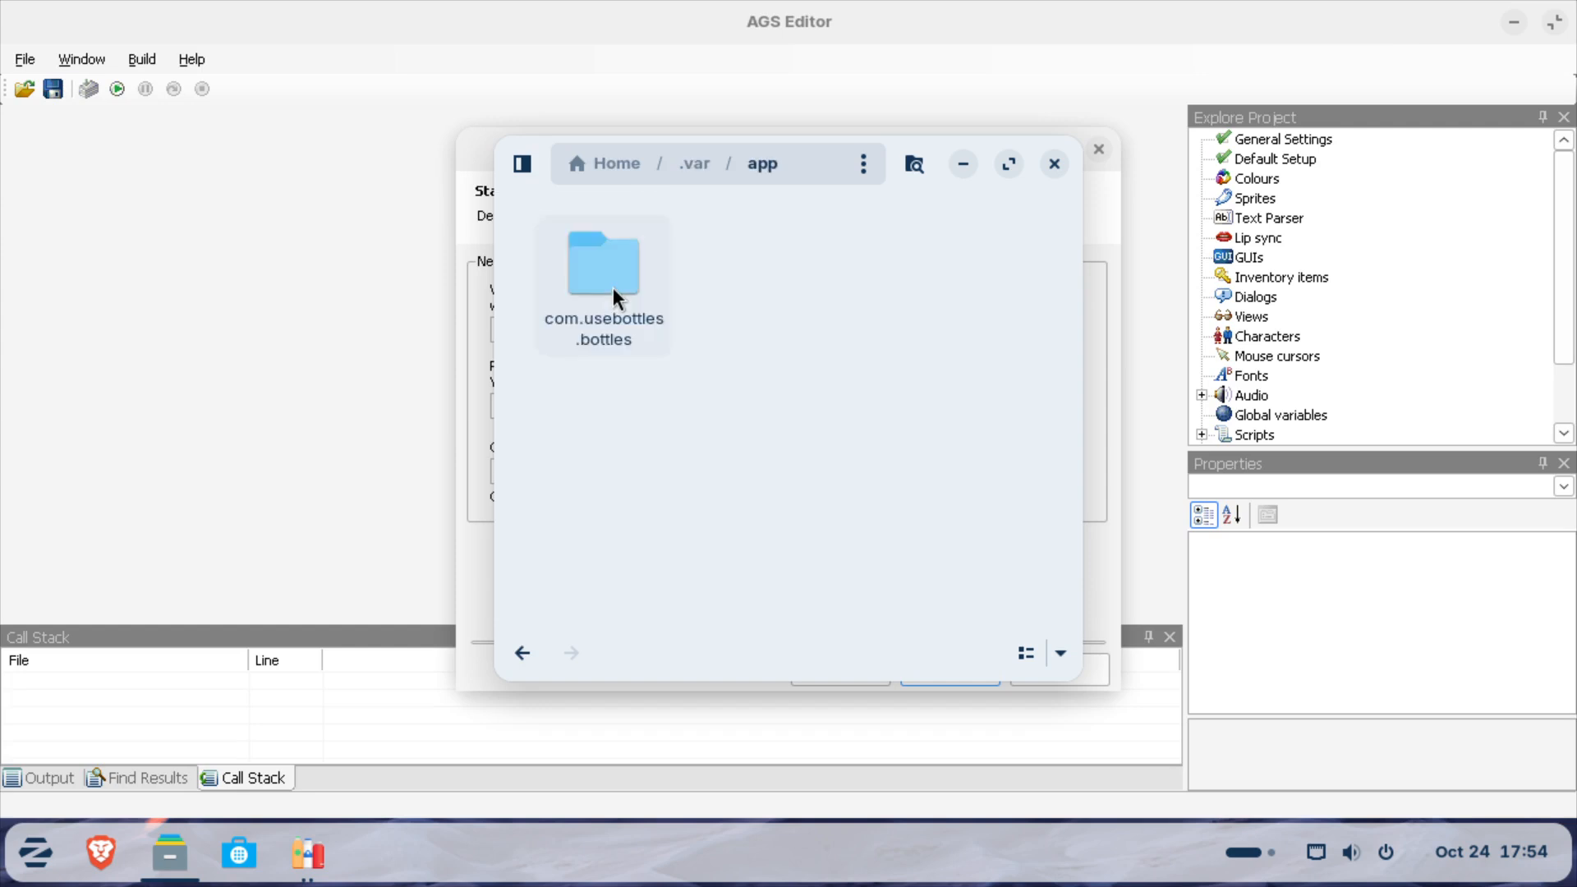
double_click(613, 263)
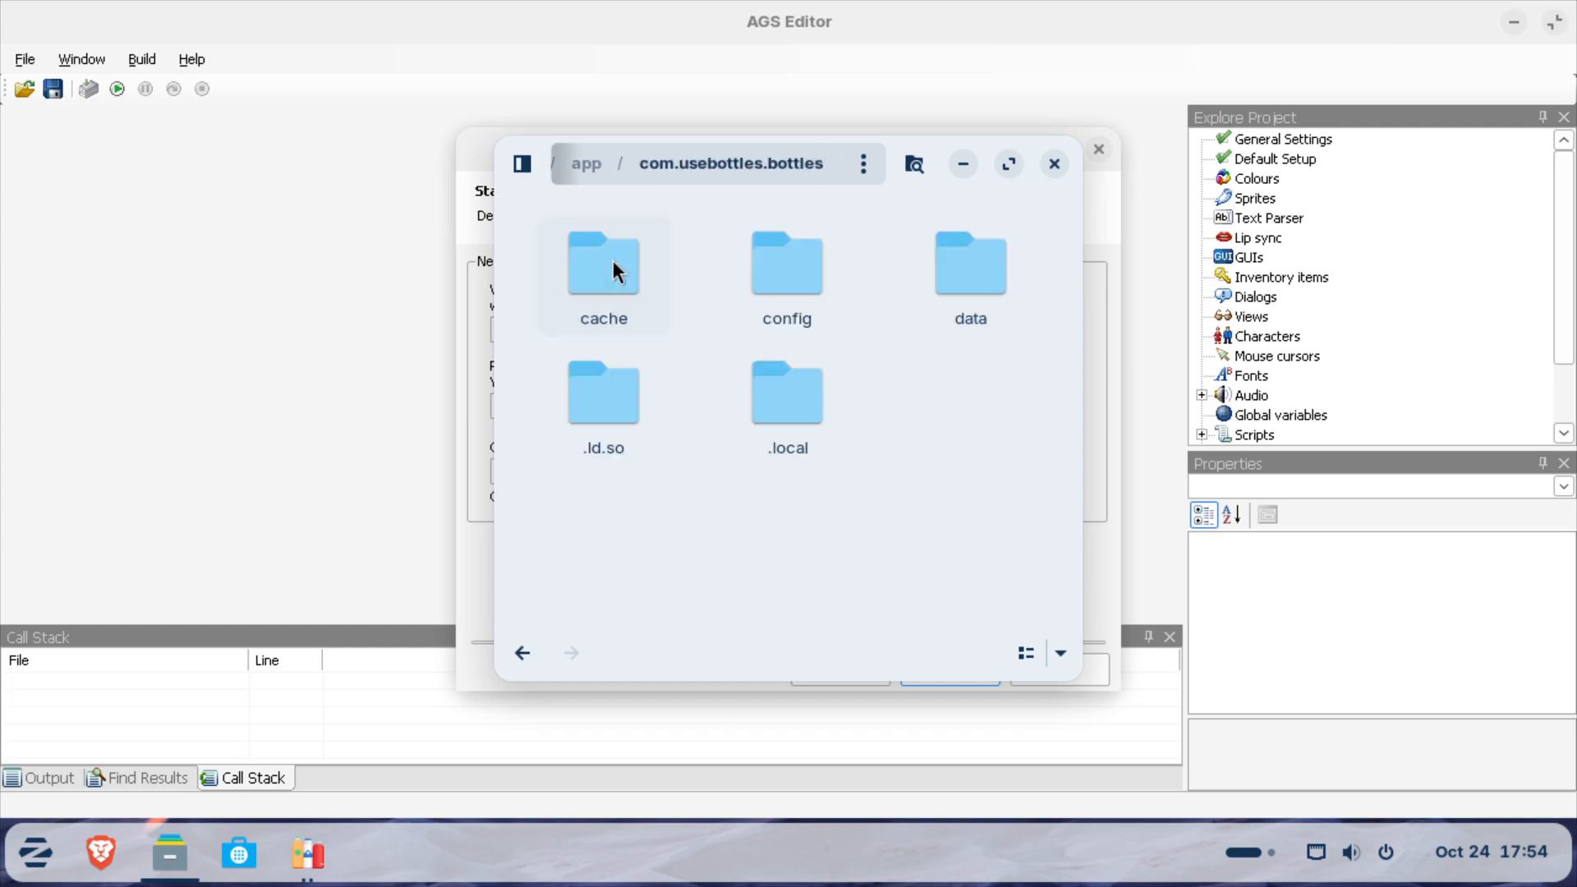
double_click(957, 261)
double_click(574, 276)
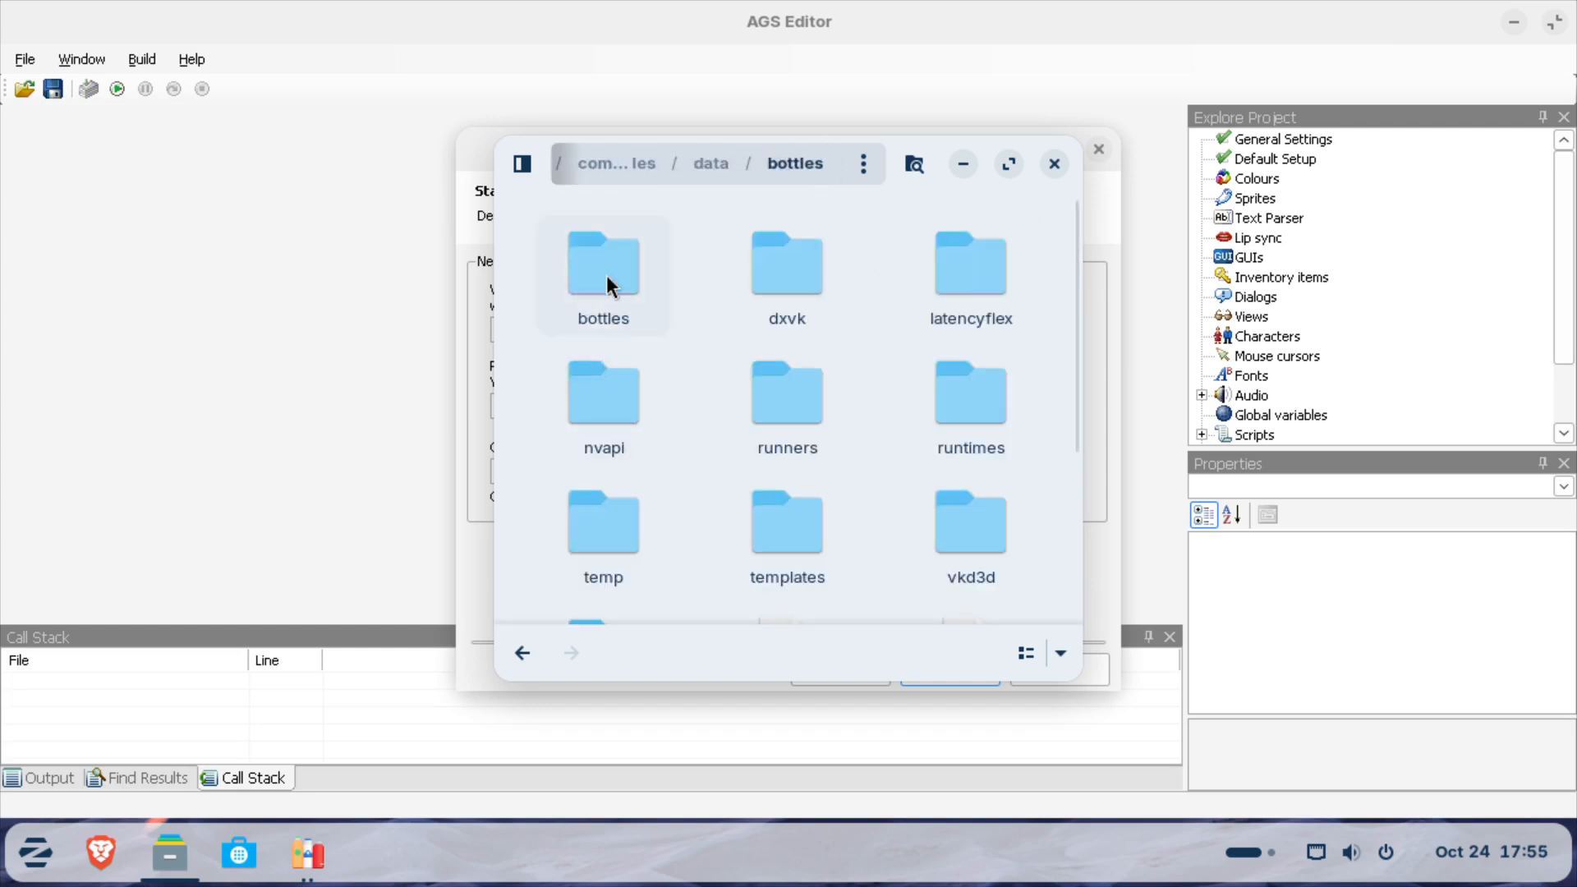
Step: Browse to bottles/AGS/drive_c/users/steamuser/Documents to view where the game is created, and close Files
double_click(606, 274)
double_click(607, 269)
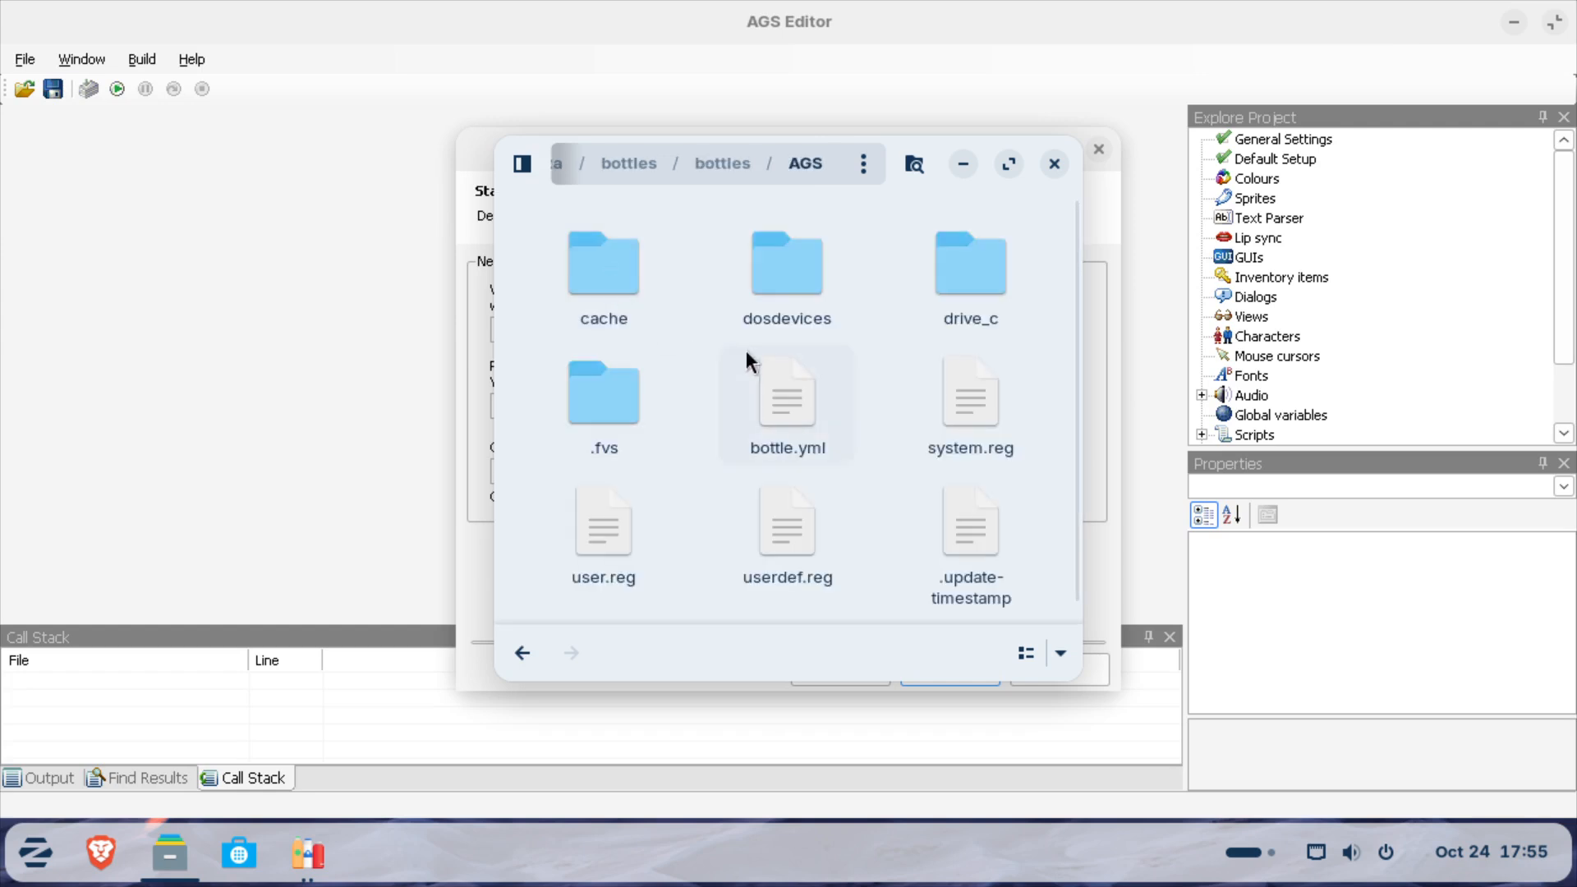
double_click(960, 276)
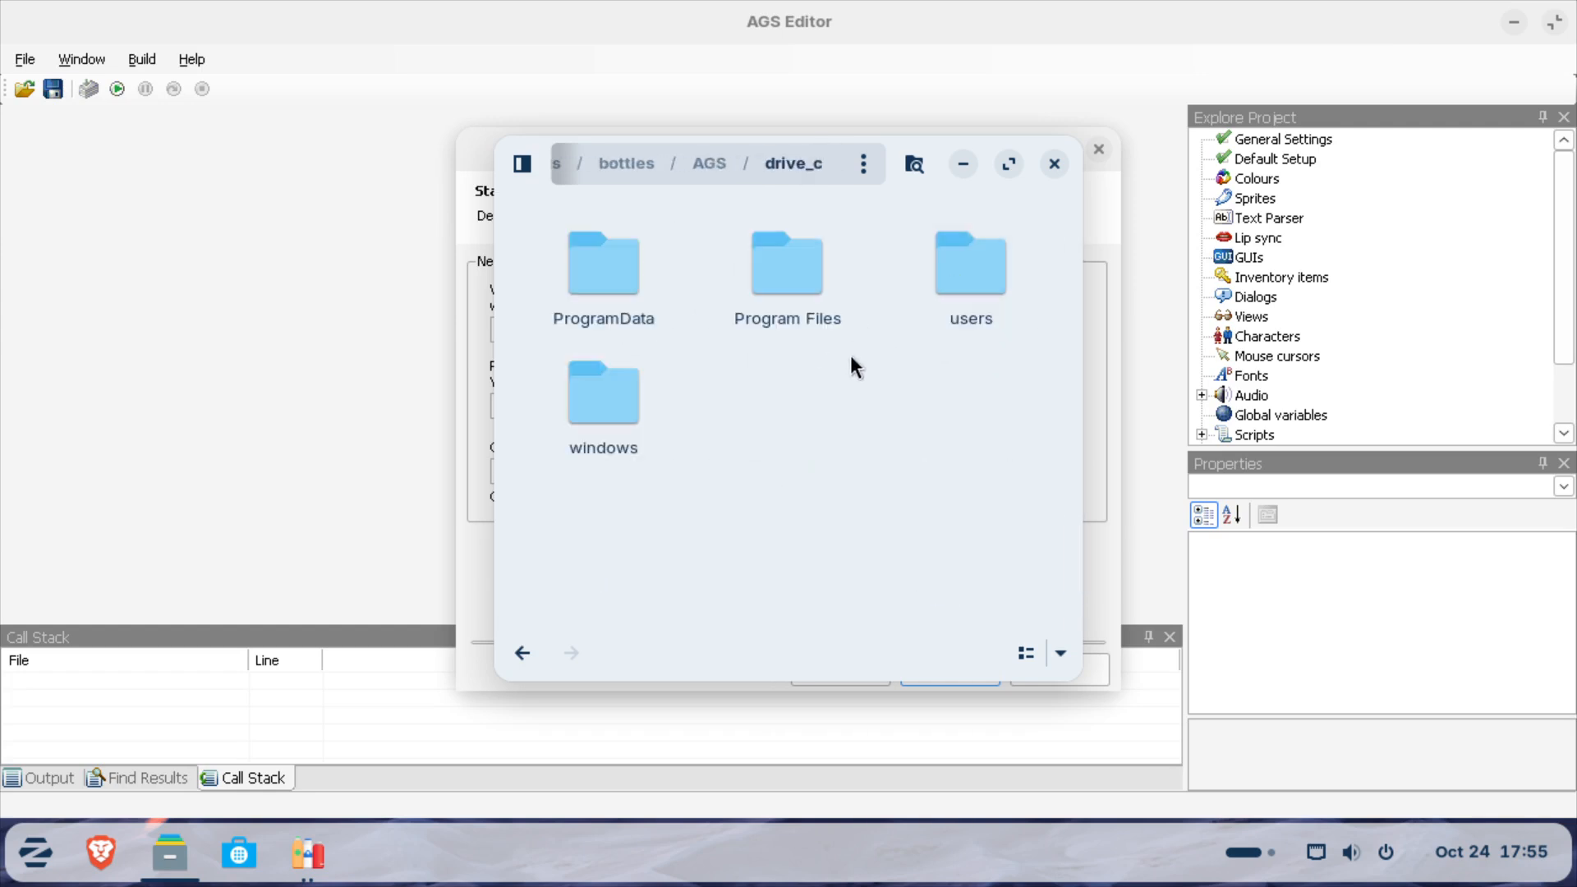
double_click(984, 275)
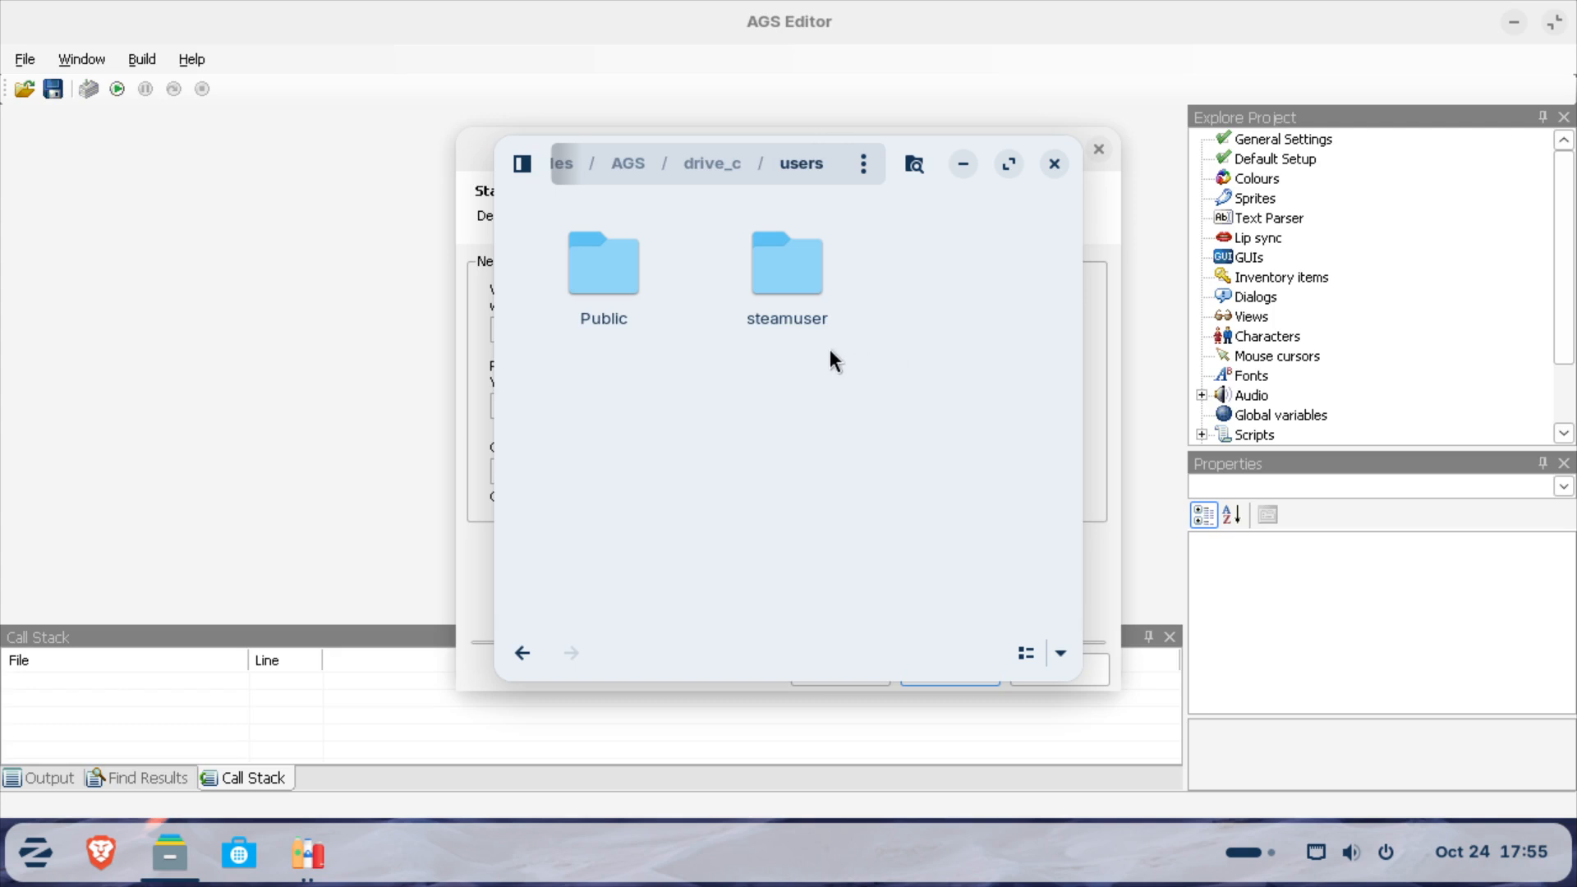
left_click(777, 287)
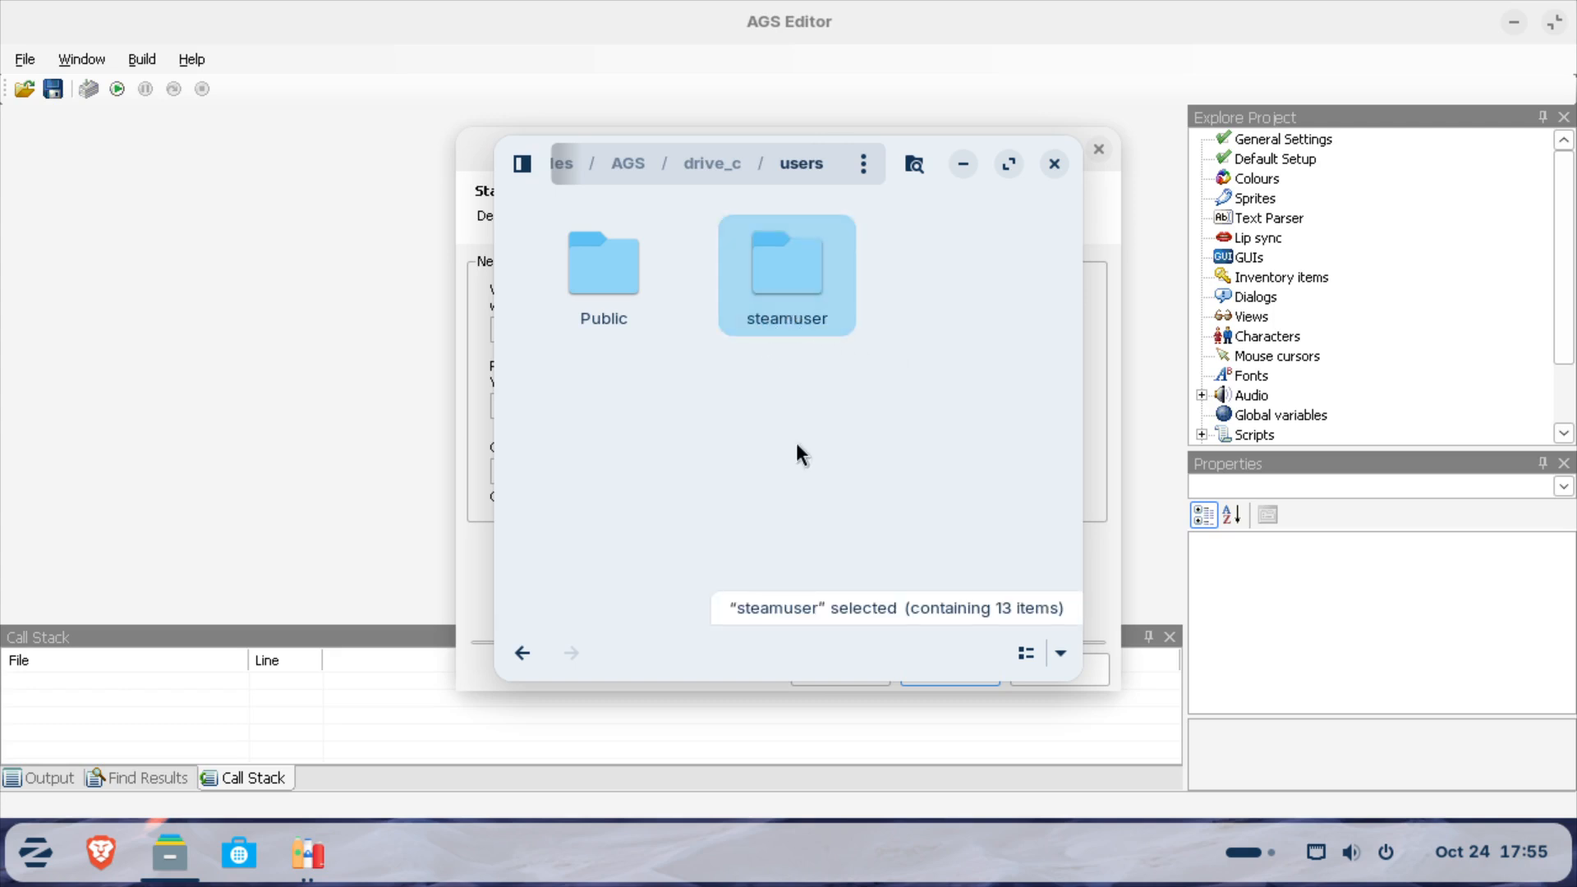
double_click(792, 316)
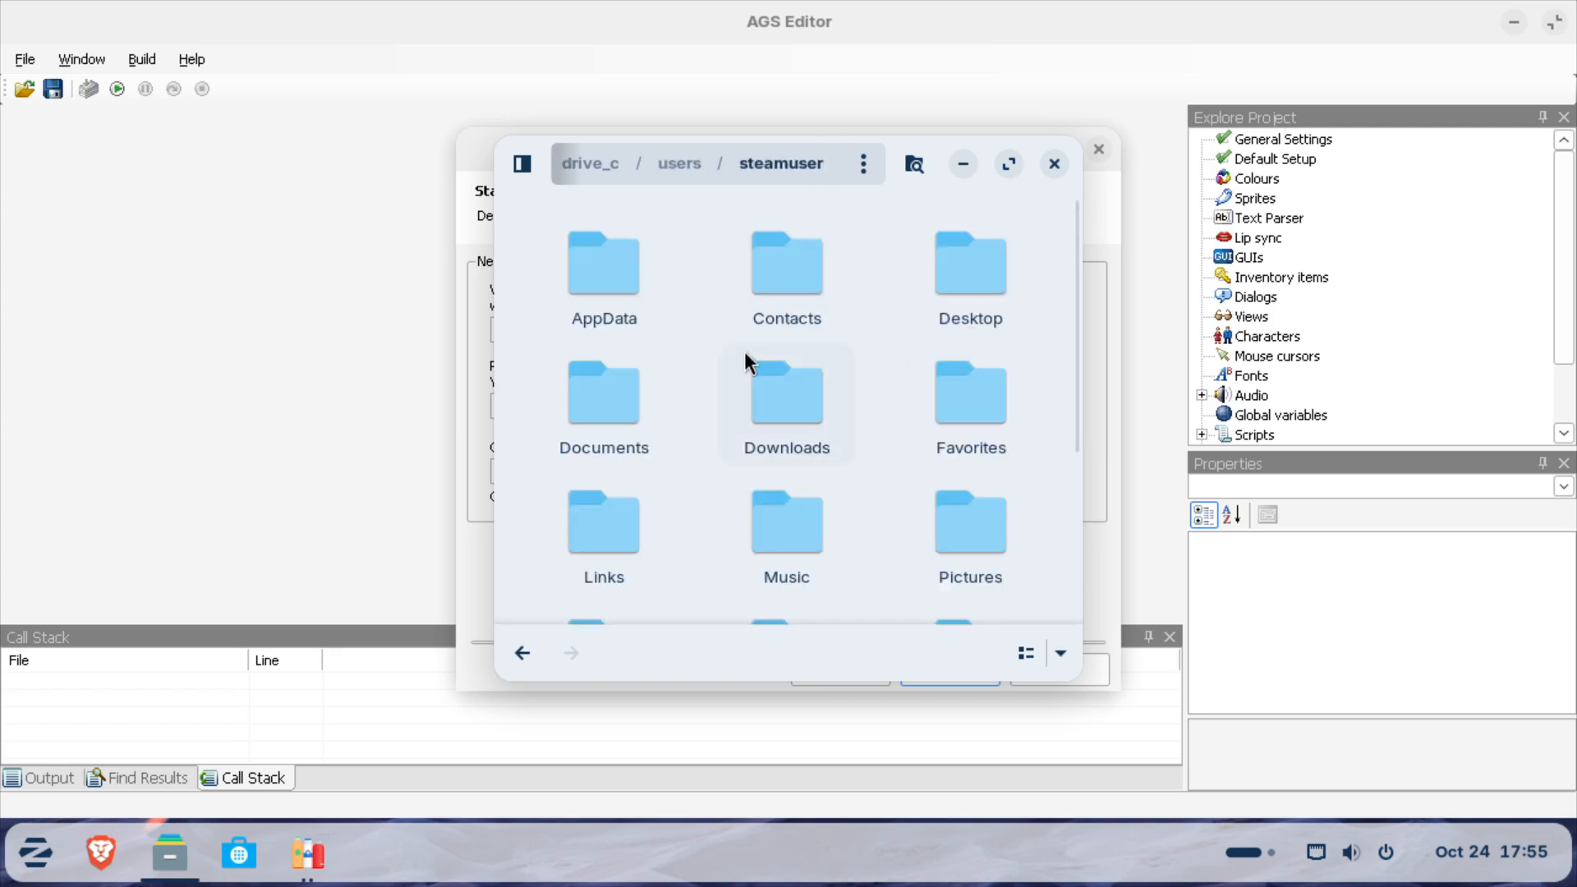
double_click(588, 414)
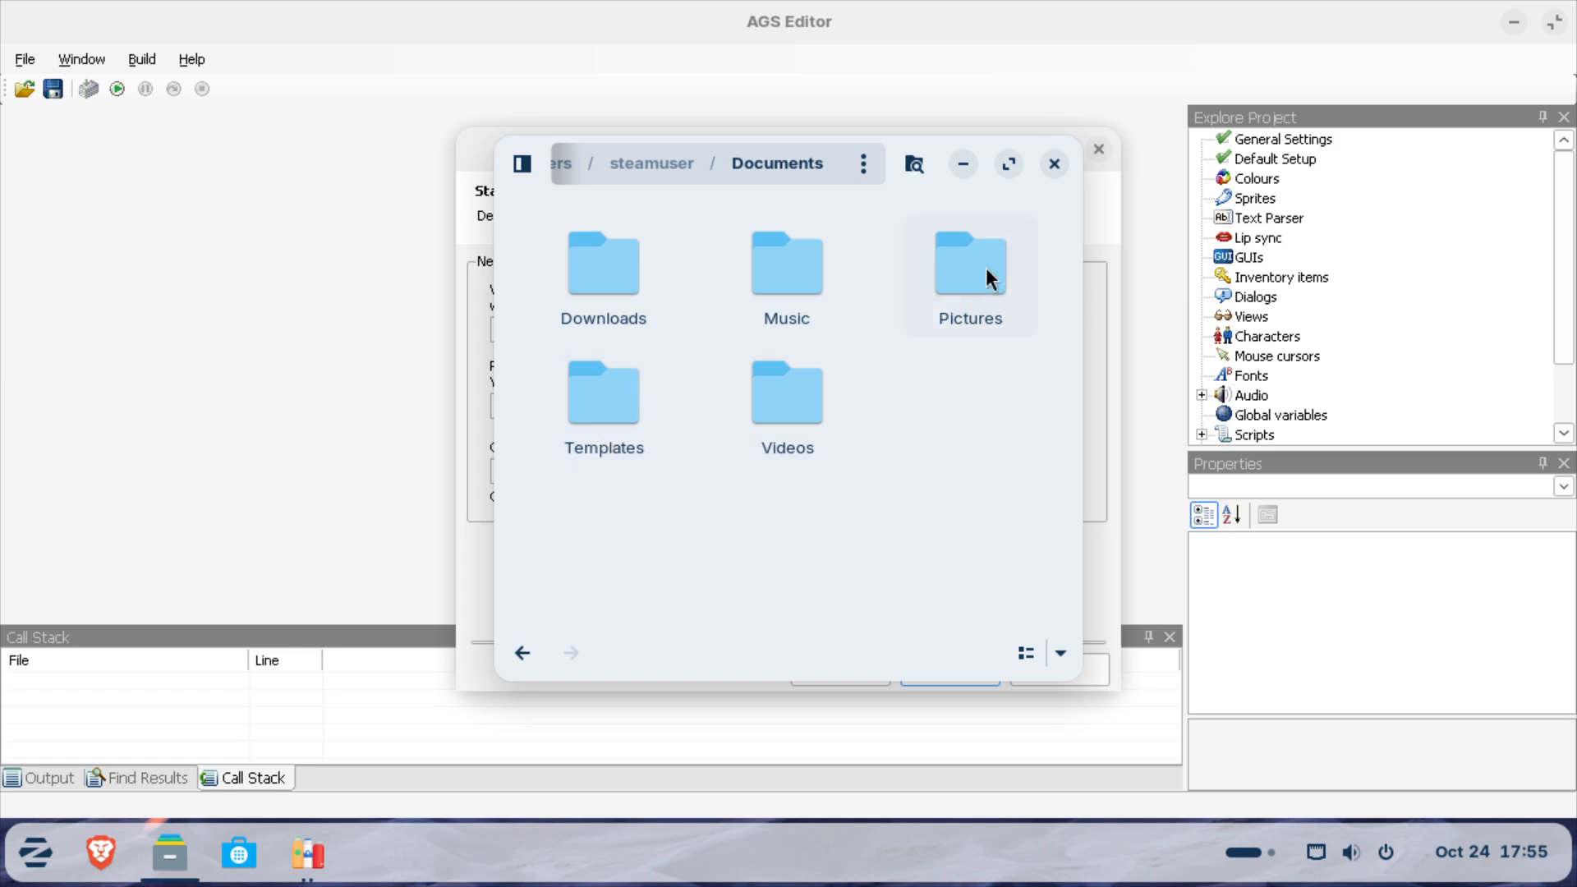
left_click(1051, 160)
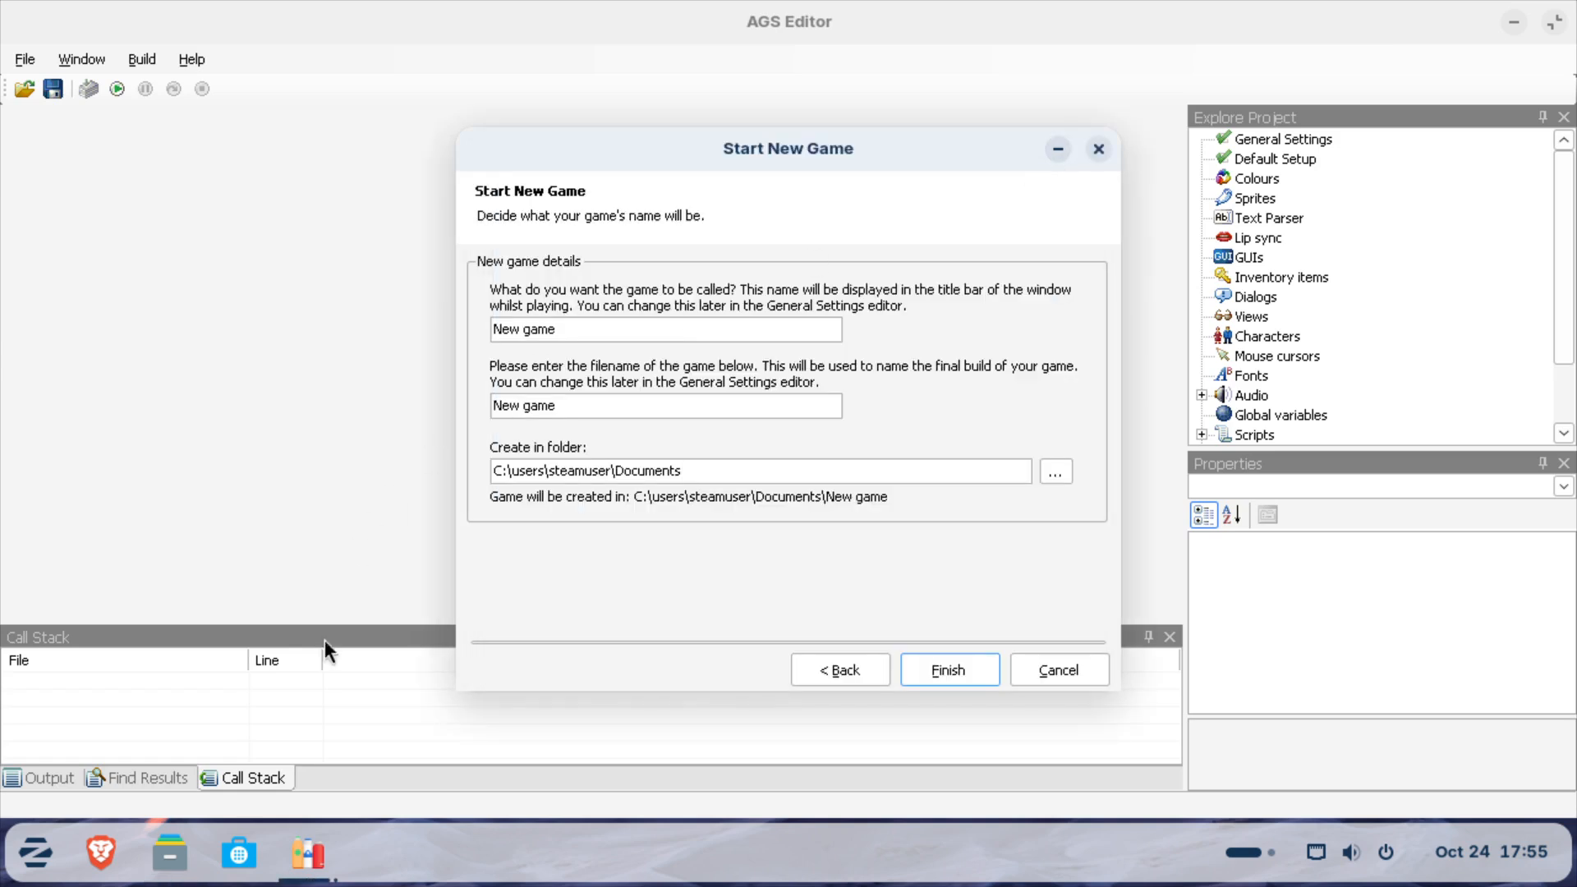
Step: Switch to Bottles, browse the AGS bottle's files, and open users/steamuser/Documents inside drive_c
left_click(311, 863)
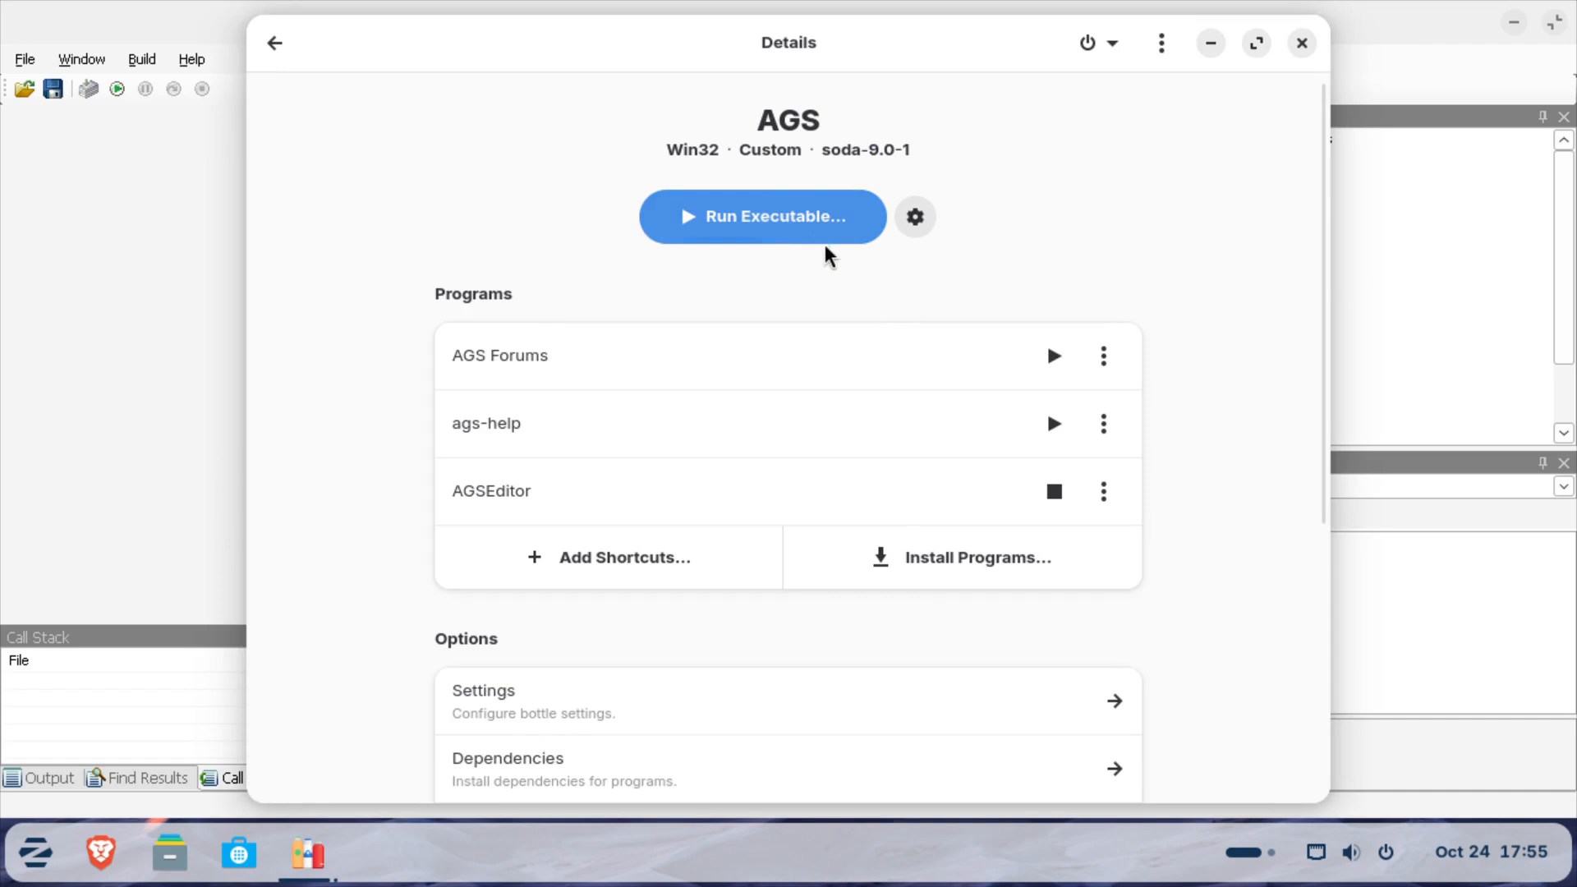
left_click(1162, 46)
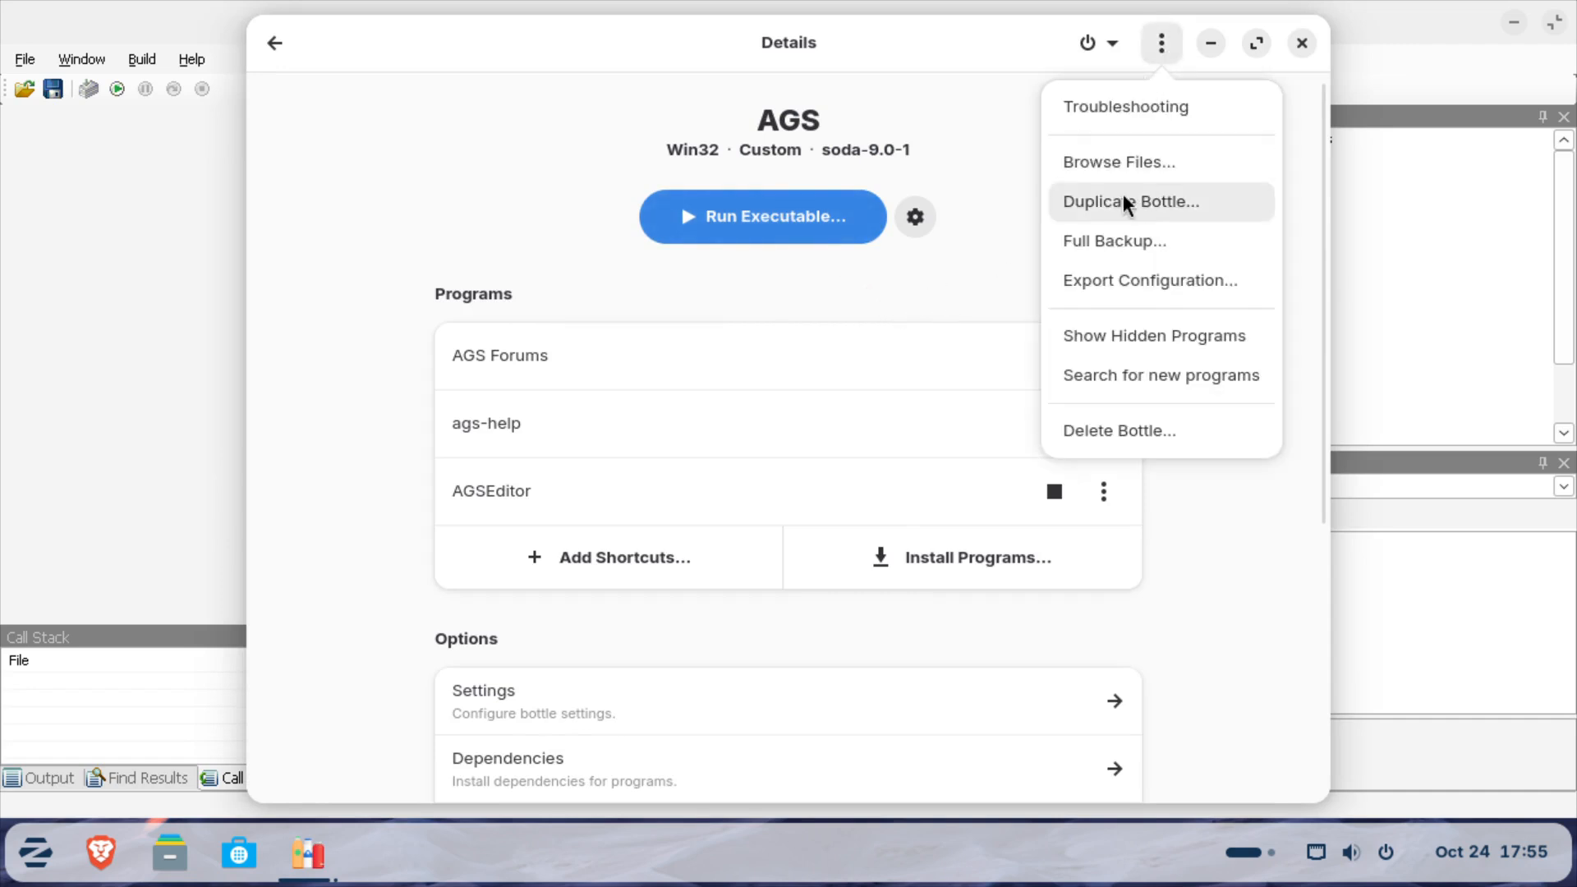
left_click(1214, 172)
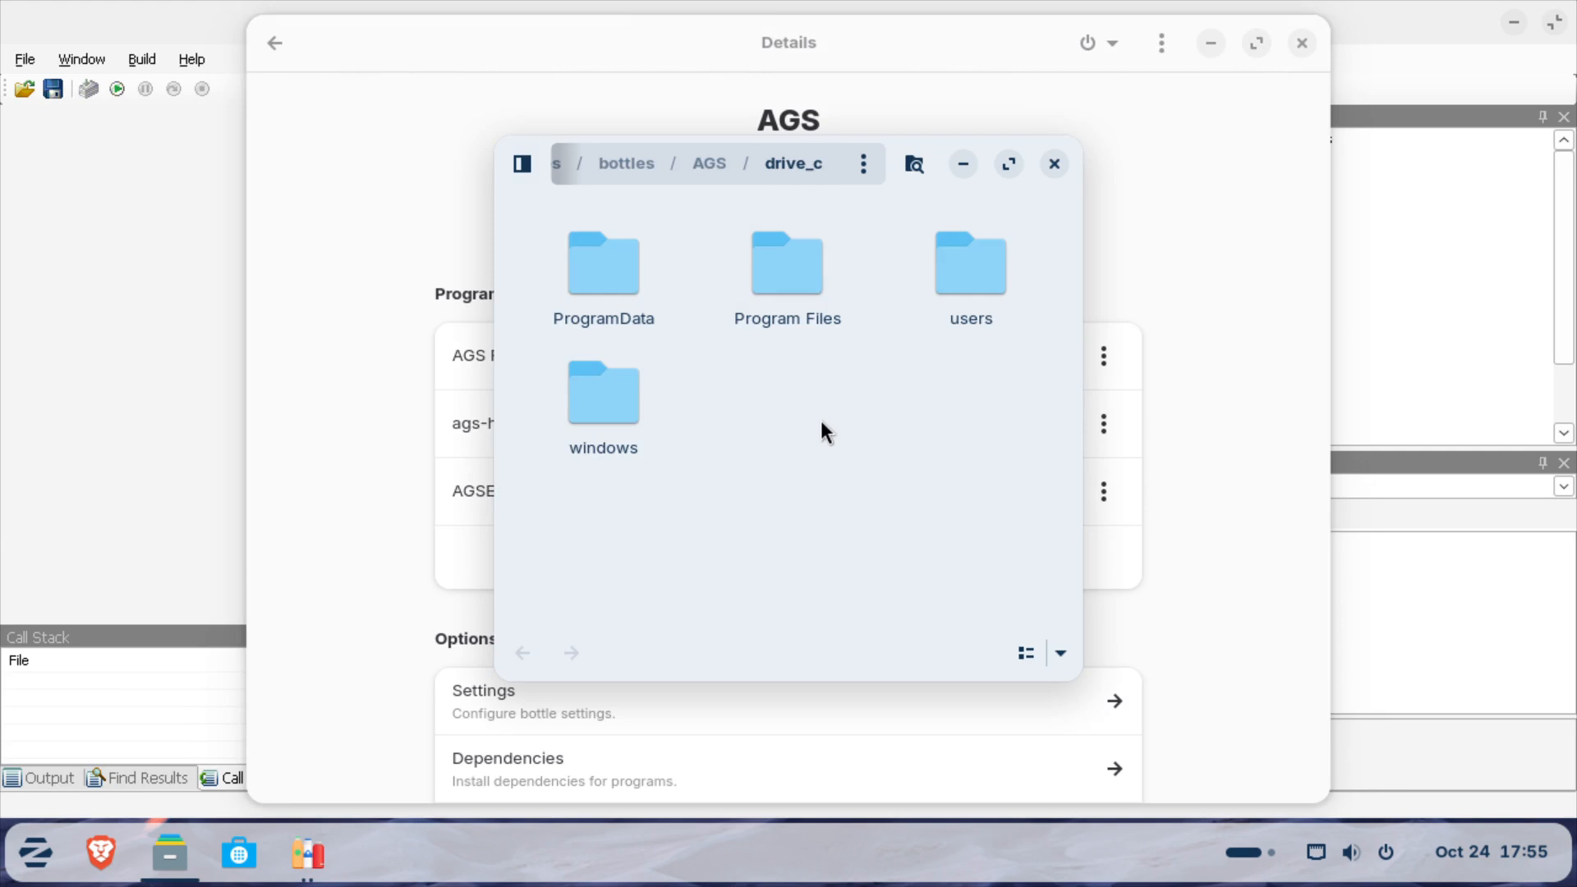
double_click(964, 273)
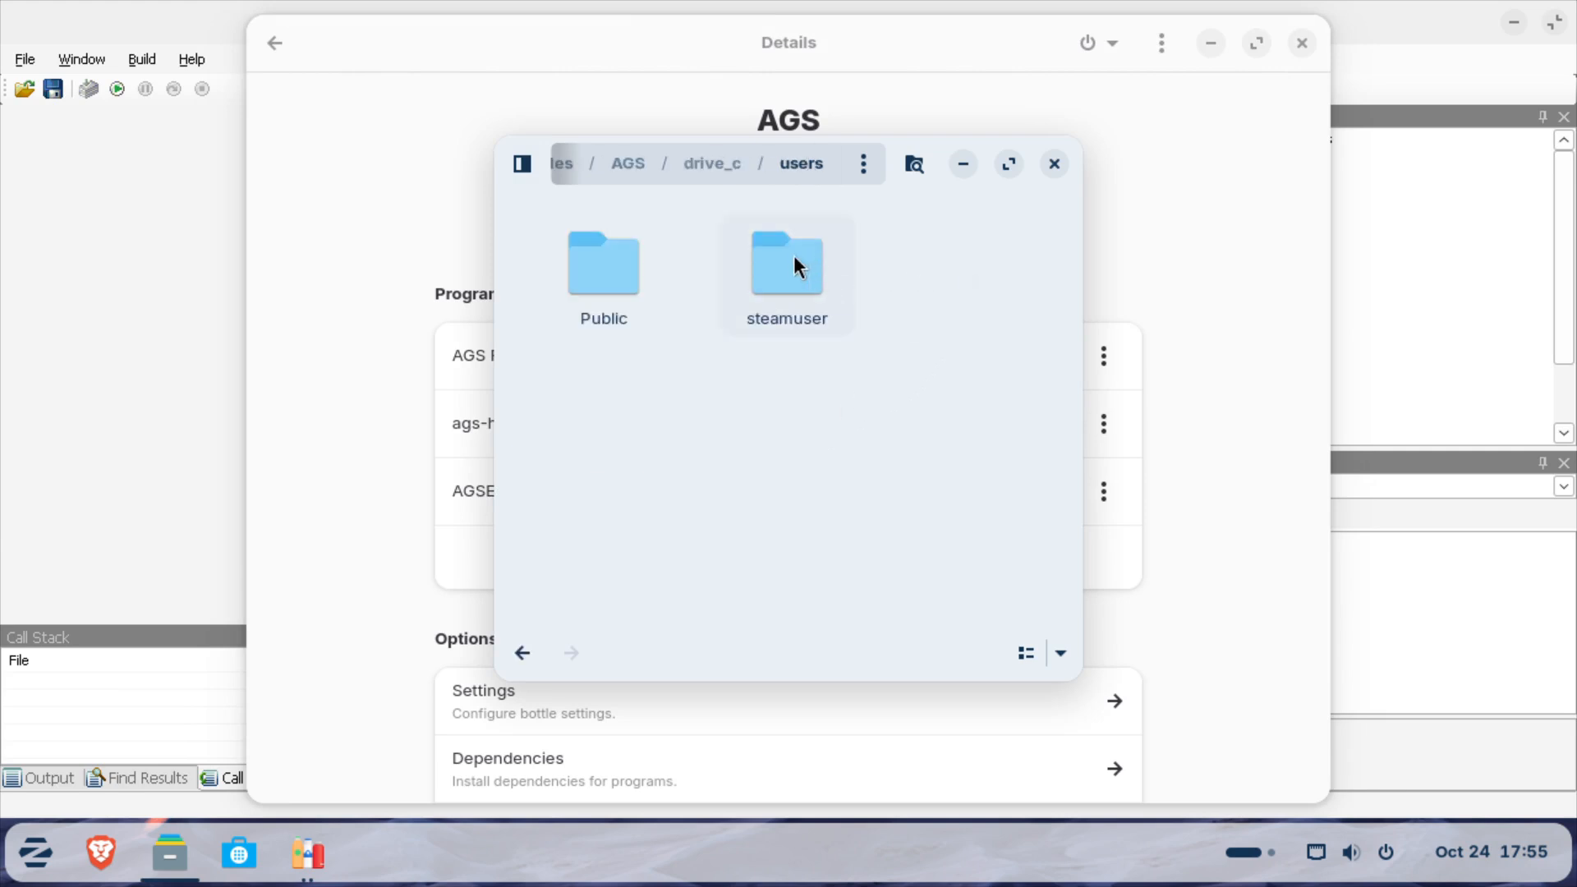
double_click(793, 255)
double_click(628, 398)
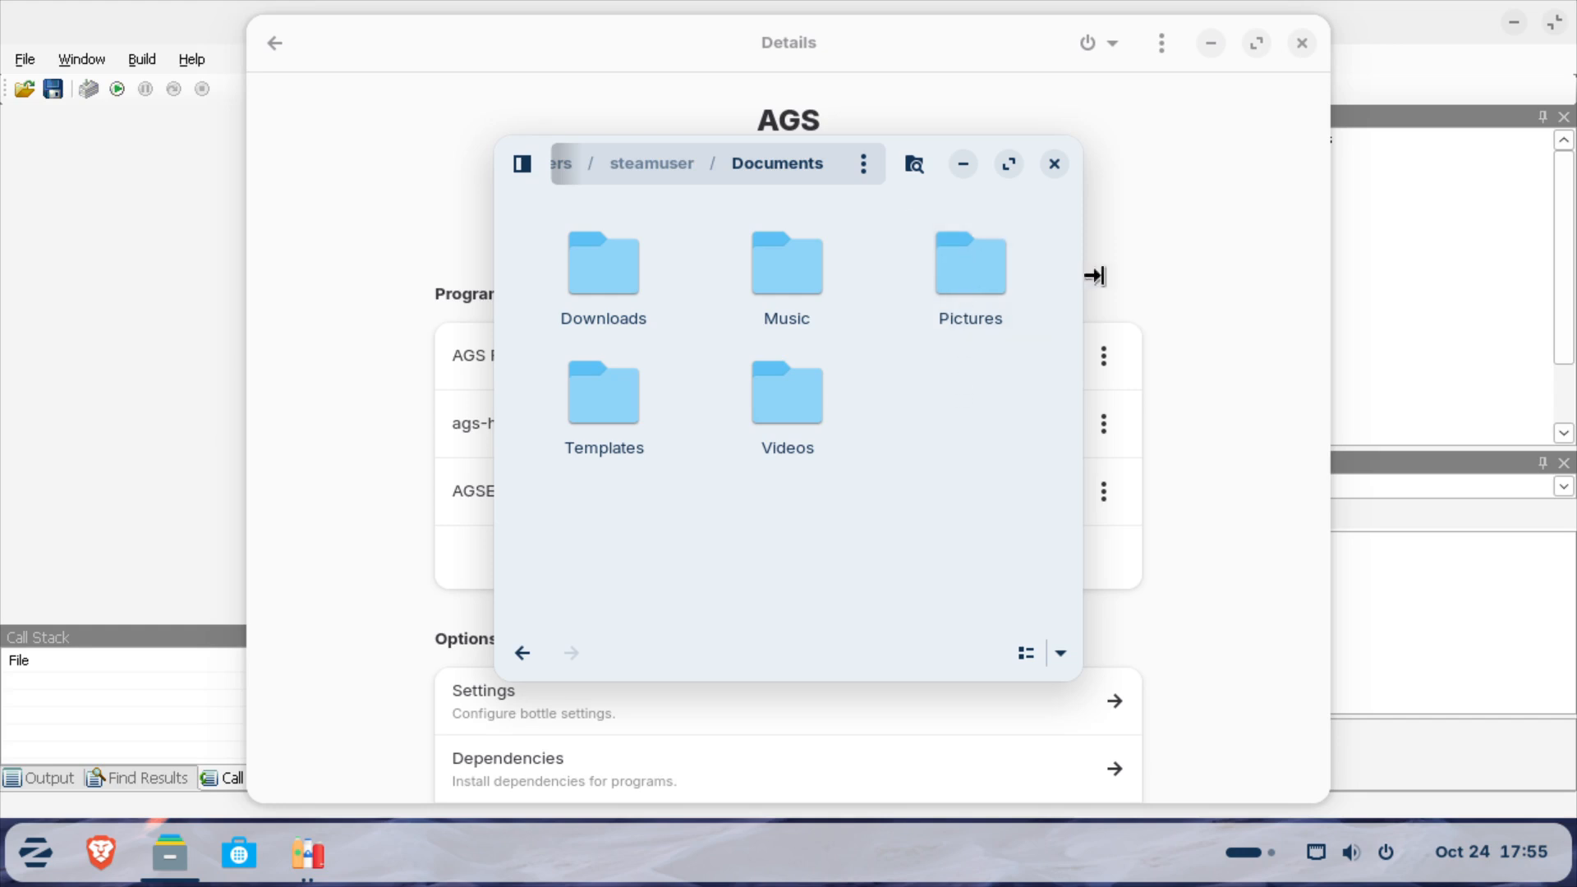
Step: Close Bottles, return to the new game wizard, and finish creating the game in C:\users\steamuser\Documents
left_click(1194, 265)
left_click(1302, 42)
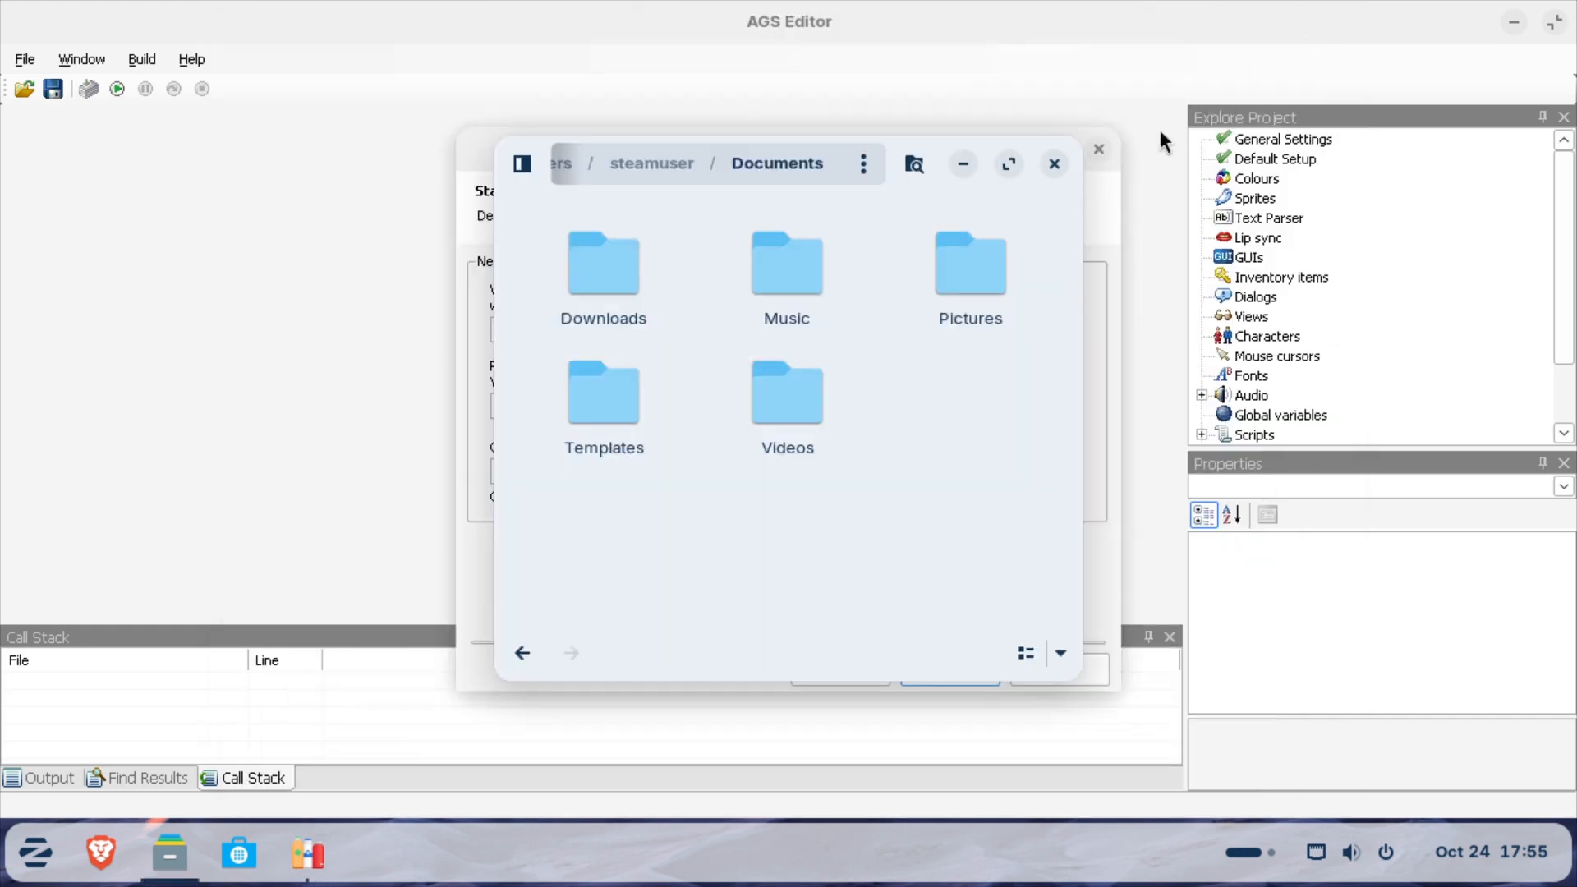
left_click(1096, 226)
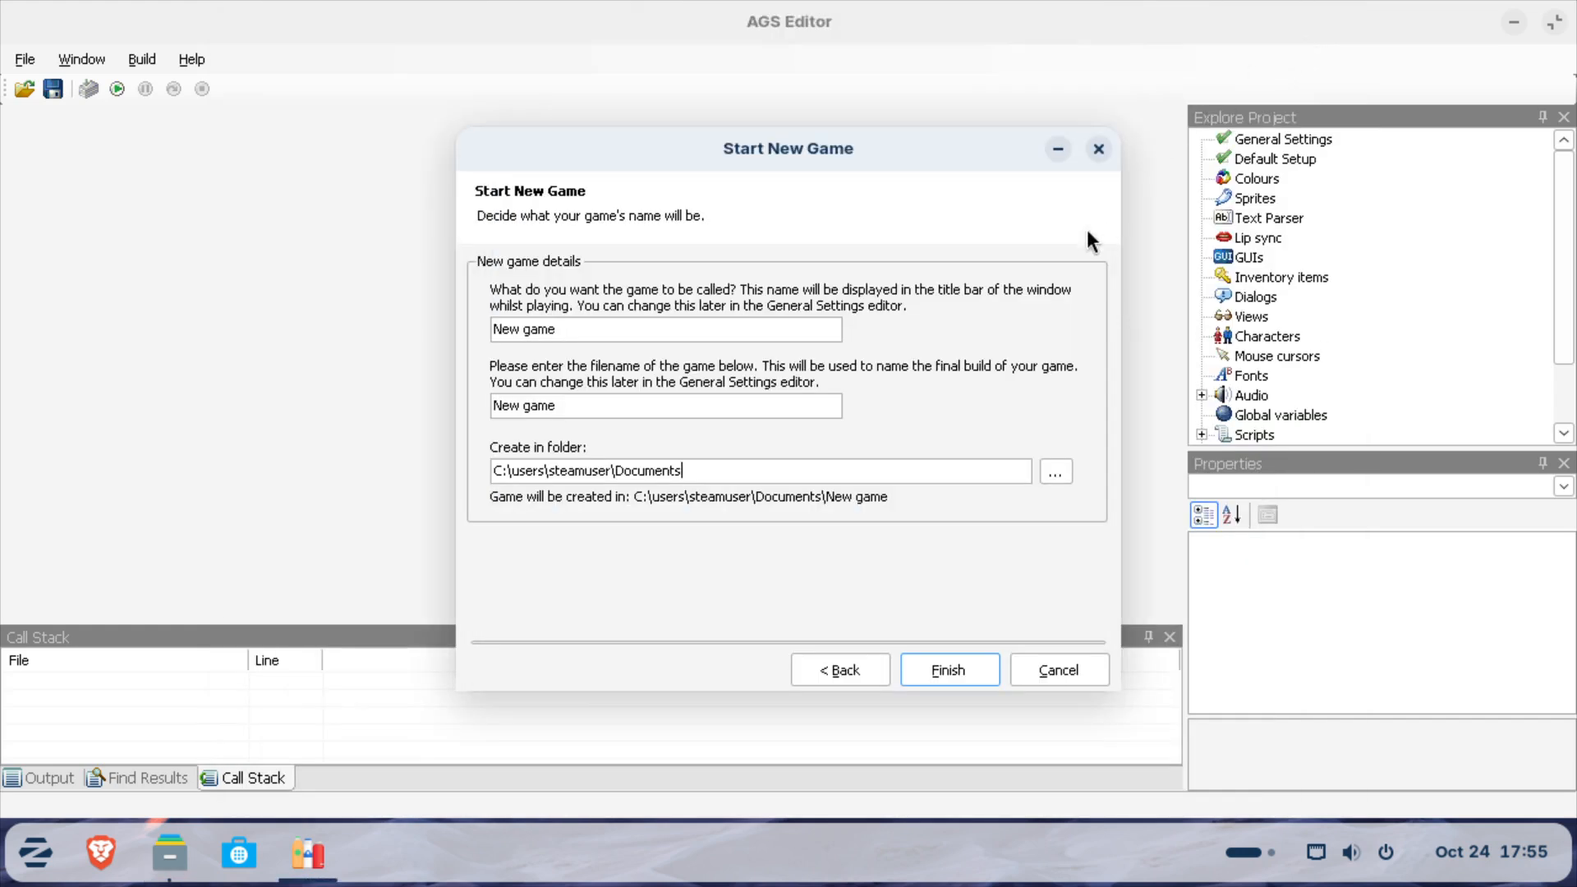
left_click(964, 667)
Step: In Files, open the New game folder, look through the generated project files, and close Files
left_click(173, 847)
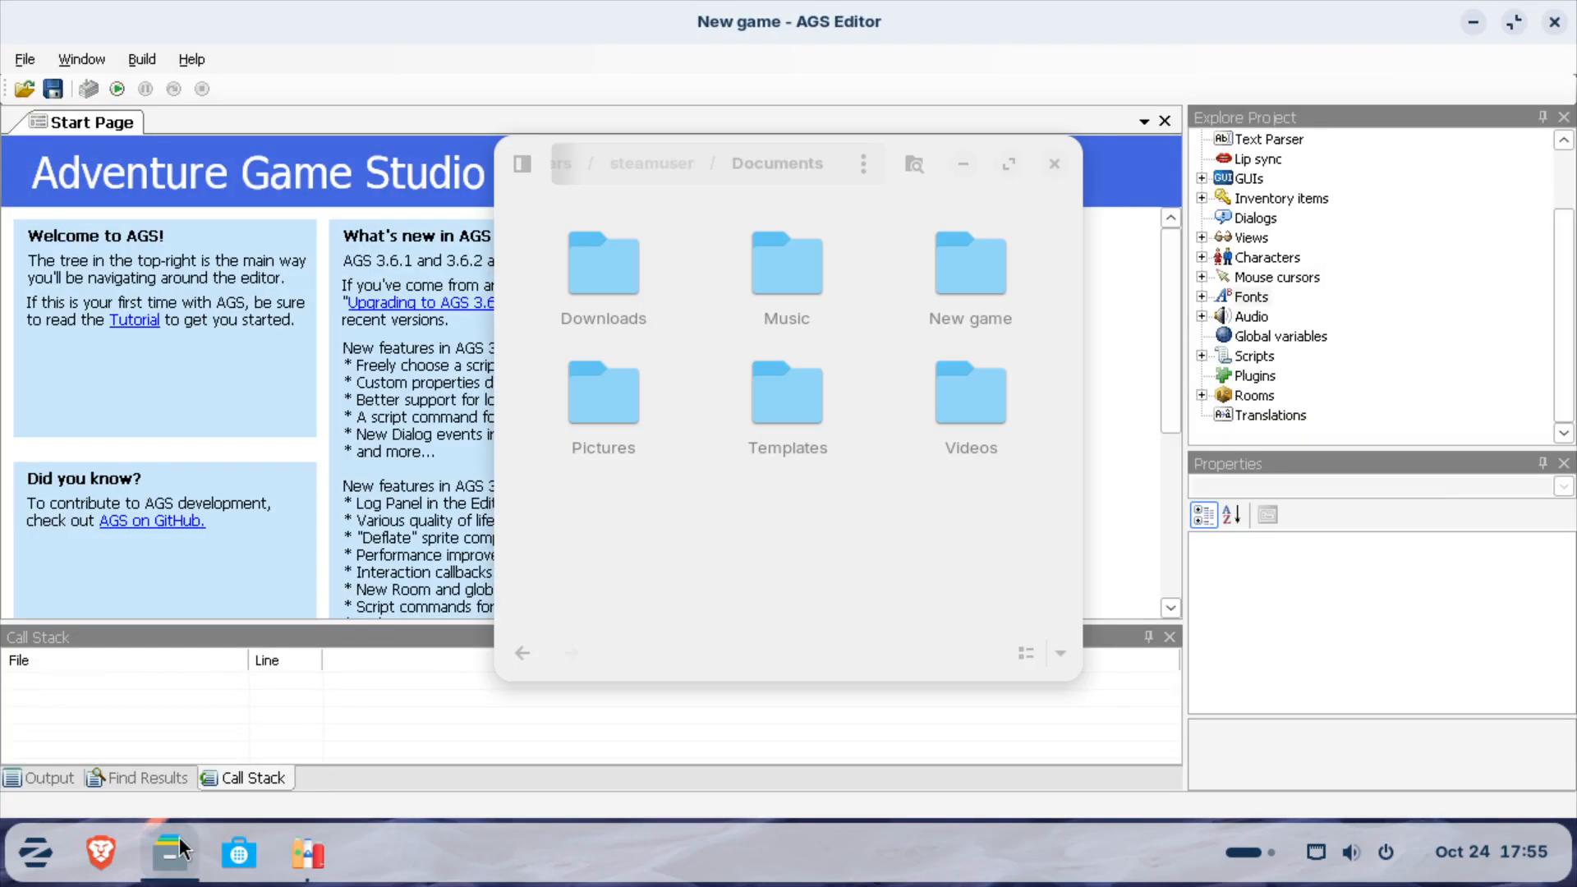
left_click(953, 287)
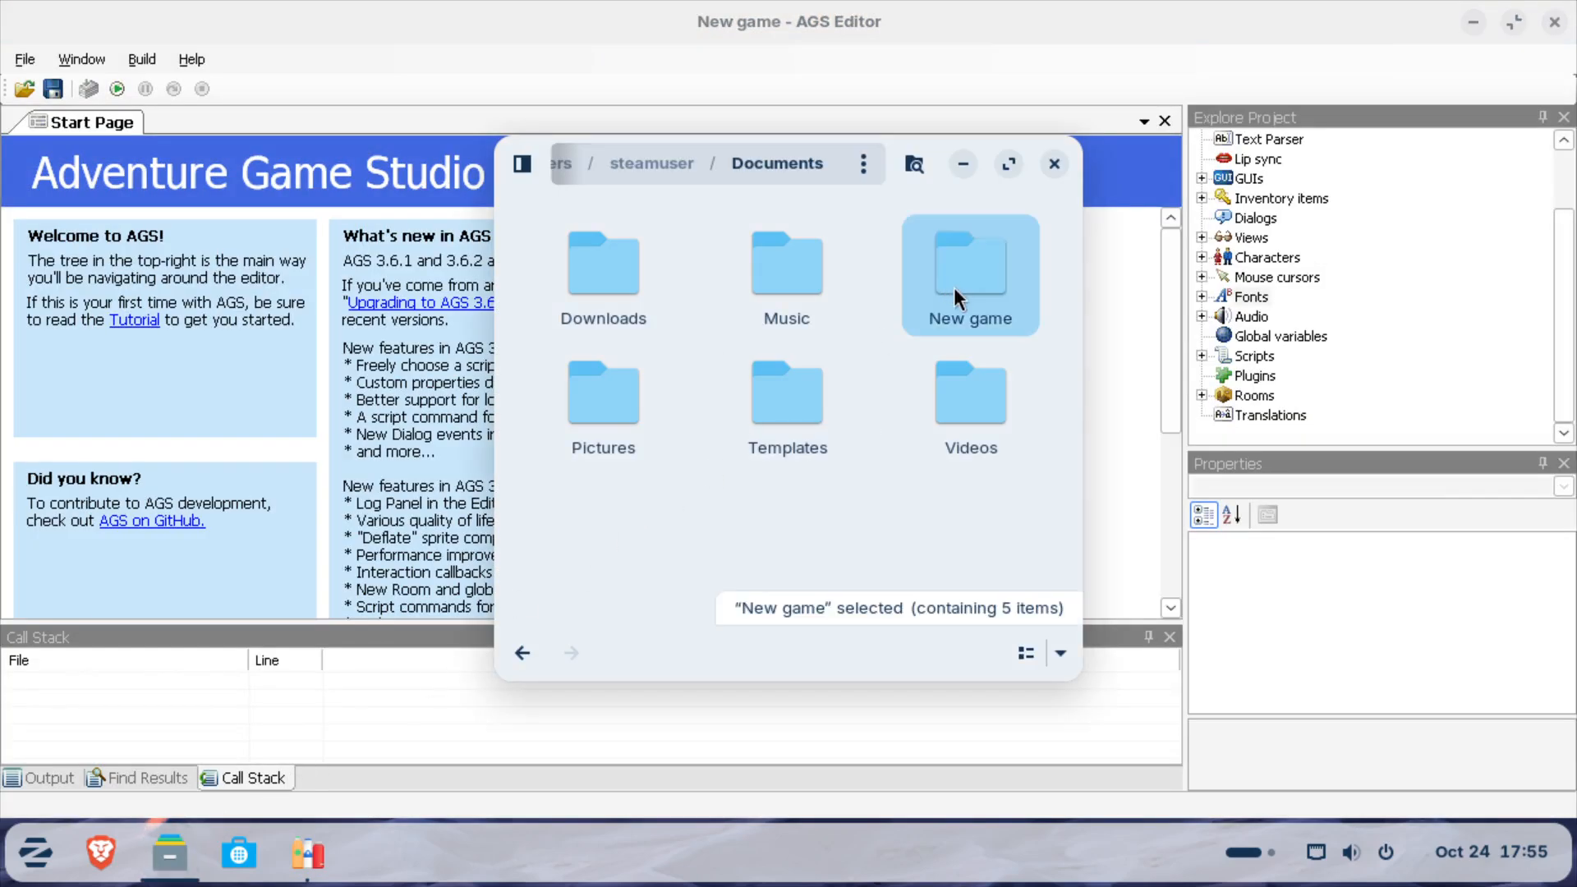
double_click(959, 272)
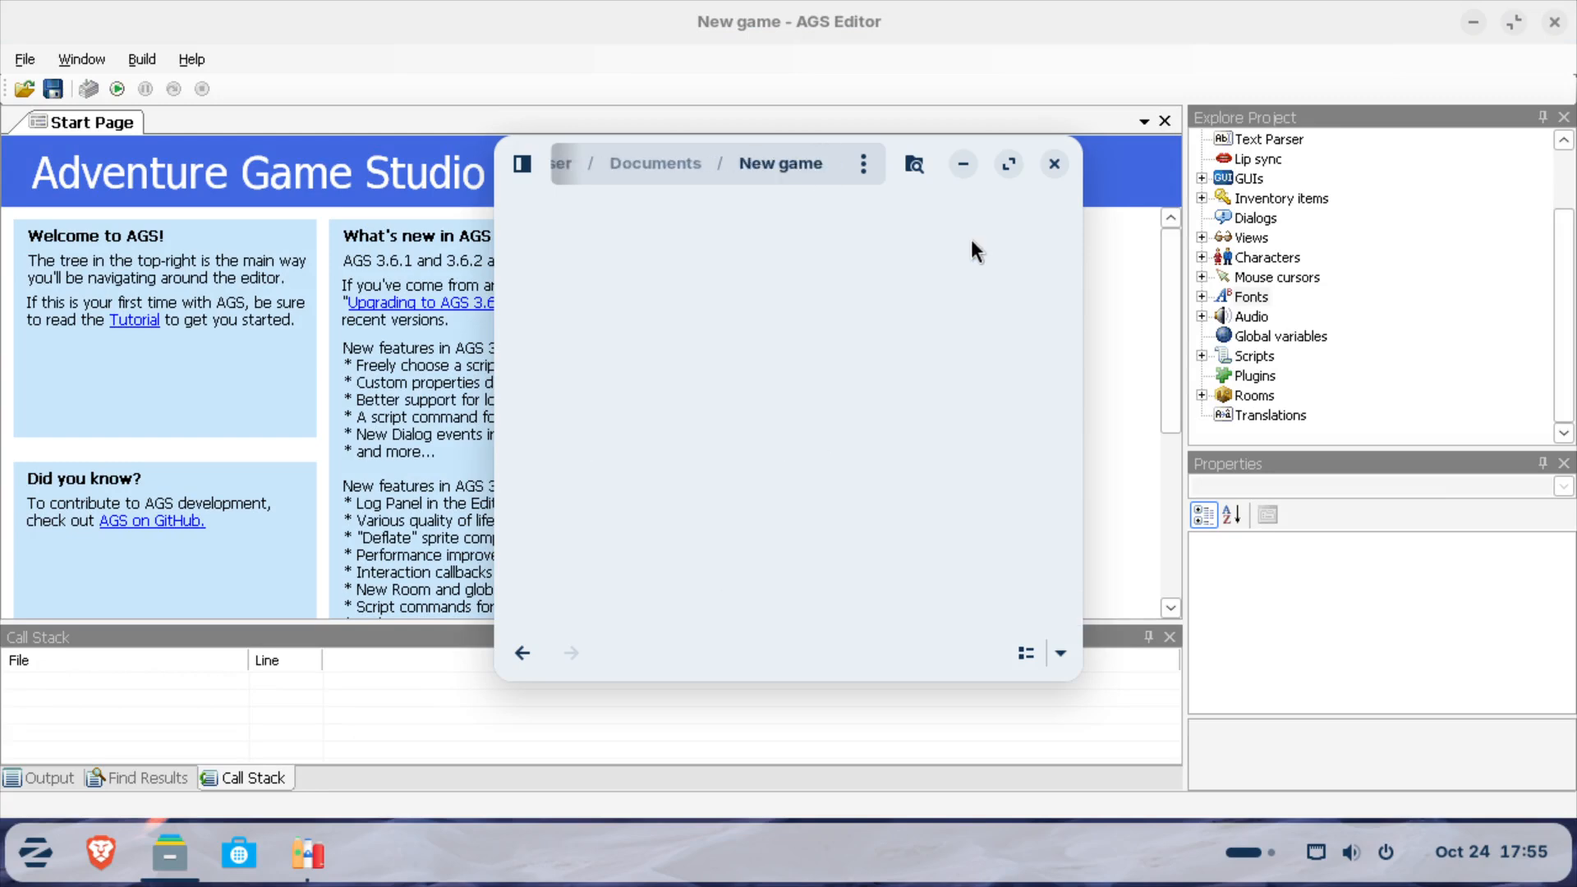
scroll(907, 338, "down", 5)
scroll(907, 338, "down", 3)
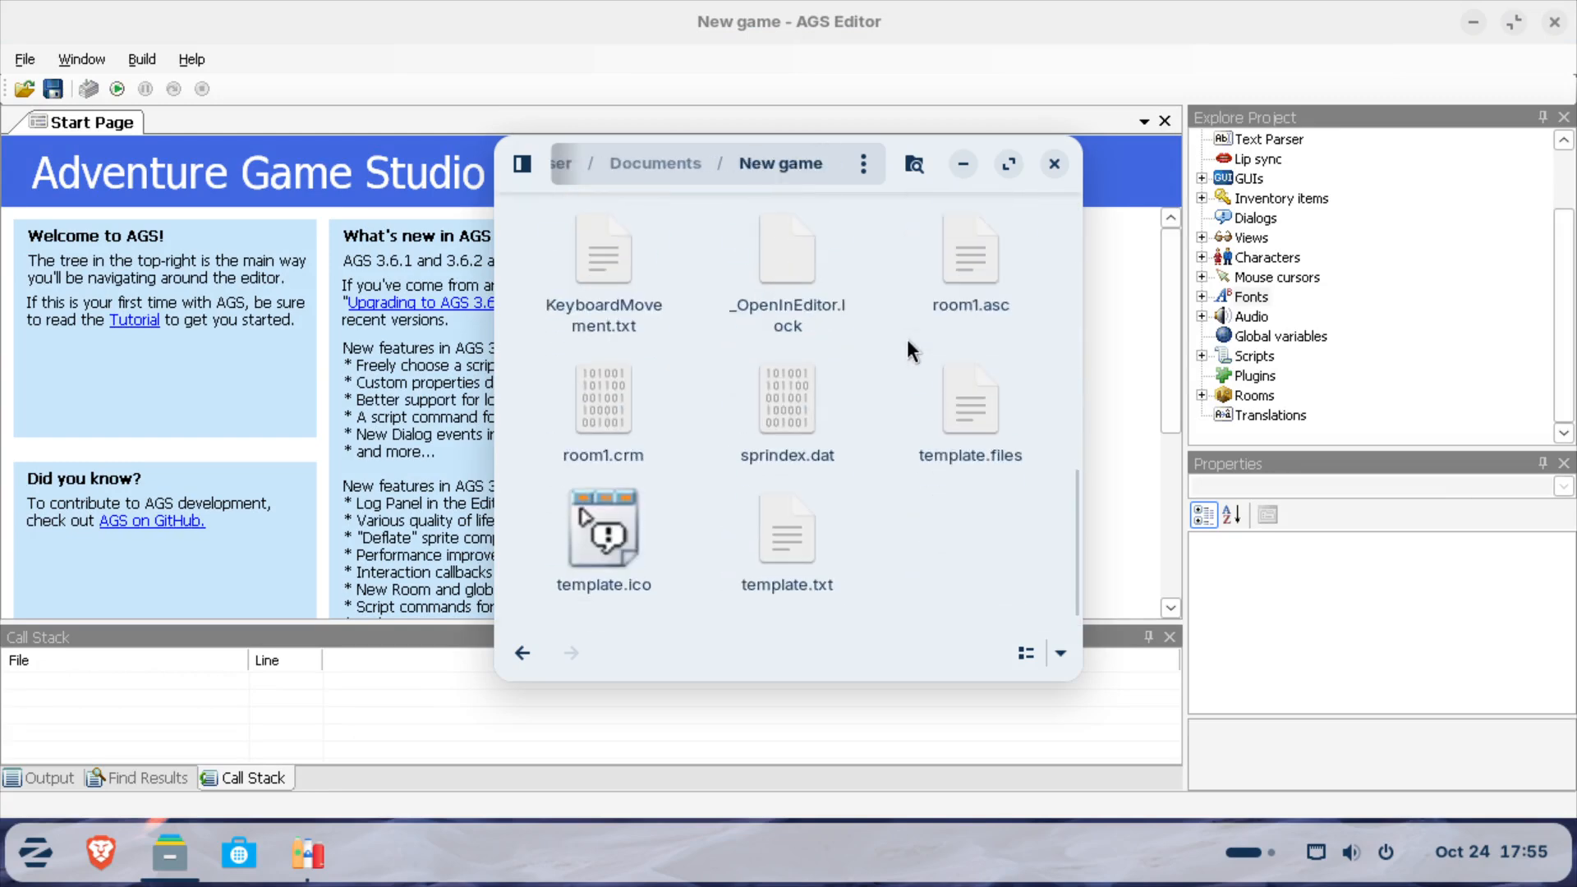
left_click(1054, 163)
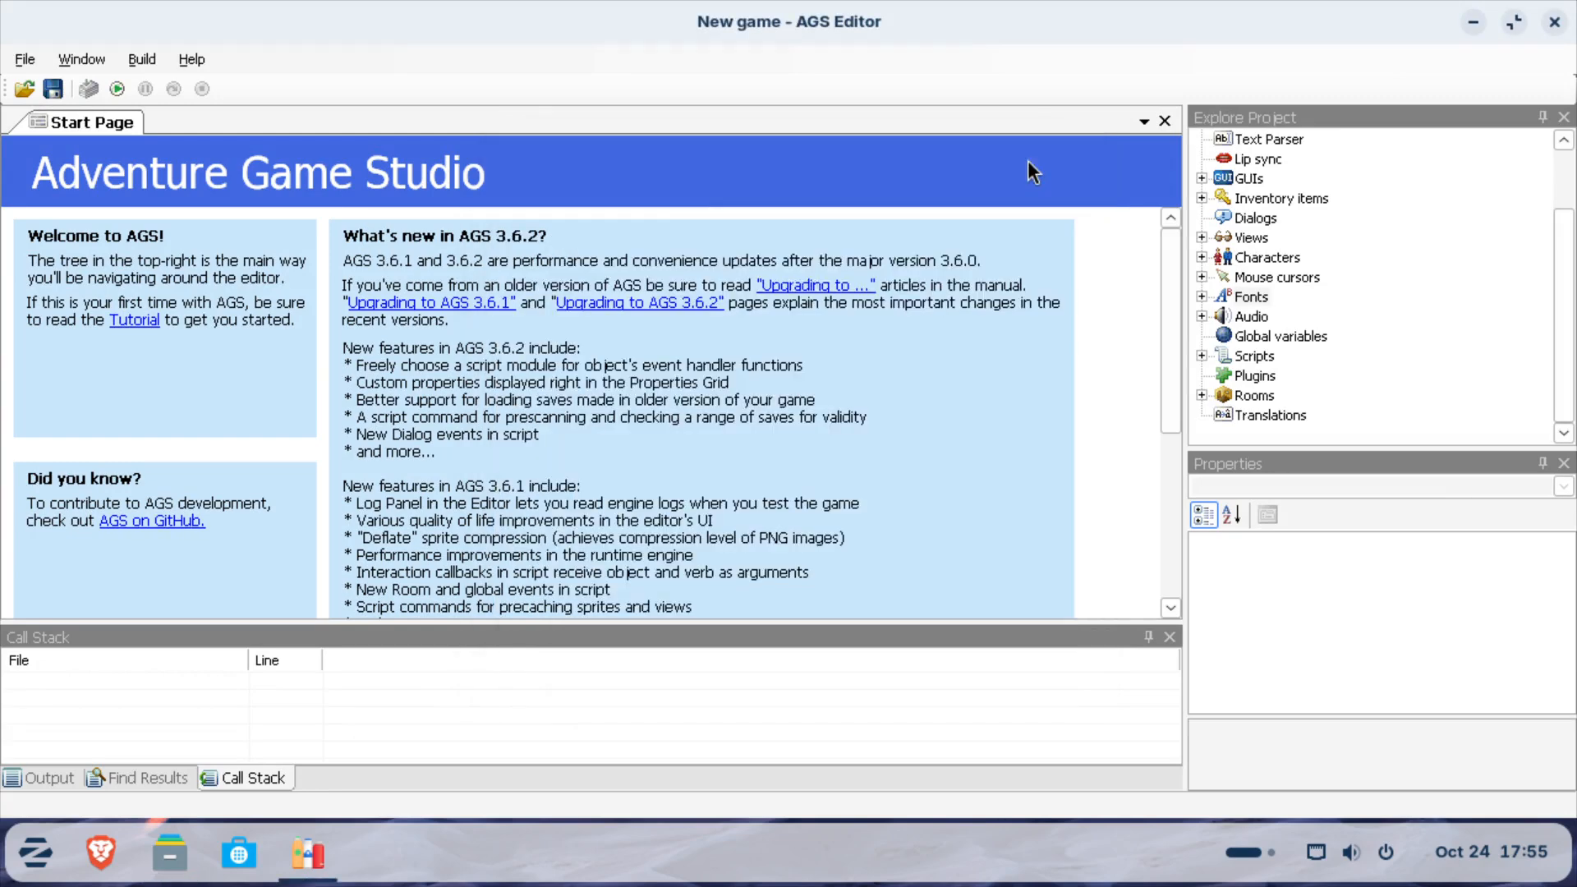
Step: Run the new game from AGS Editor and reveal the game's icon bar
left_click(122, 92)
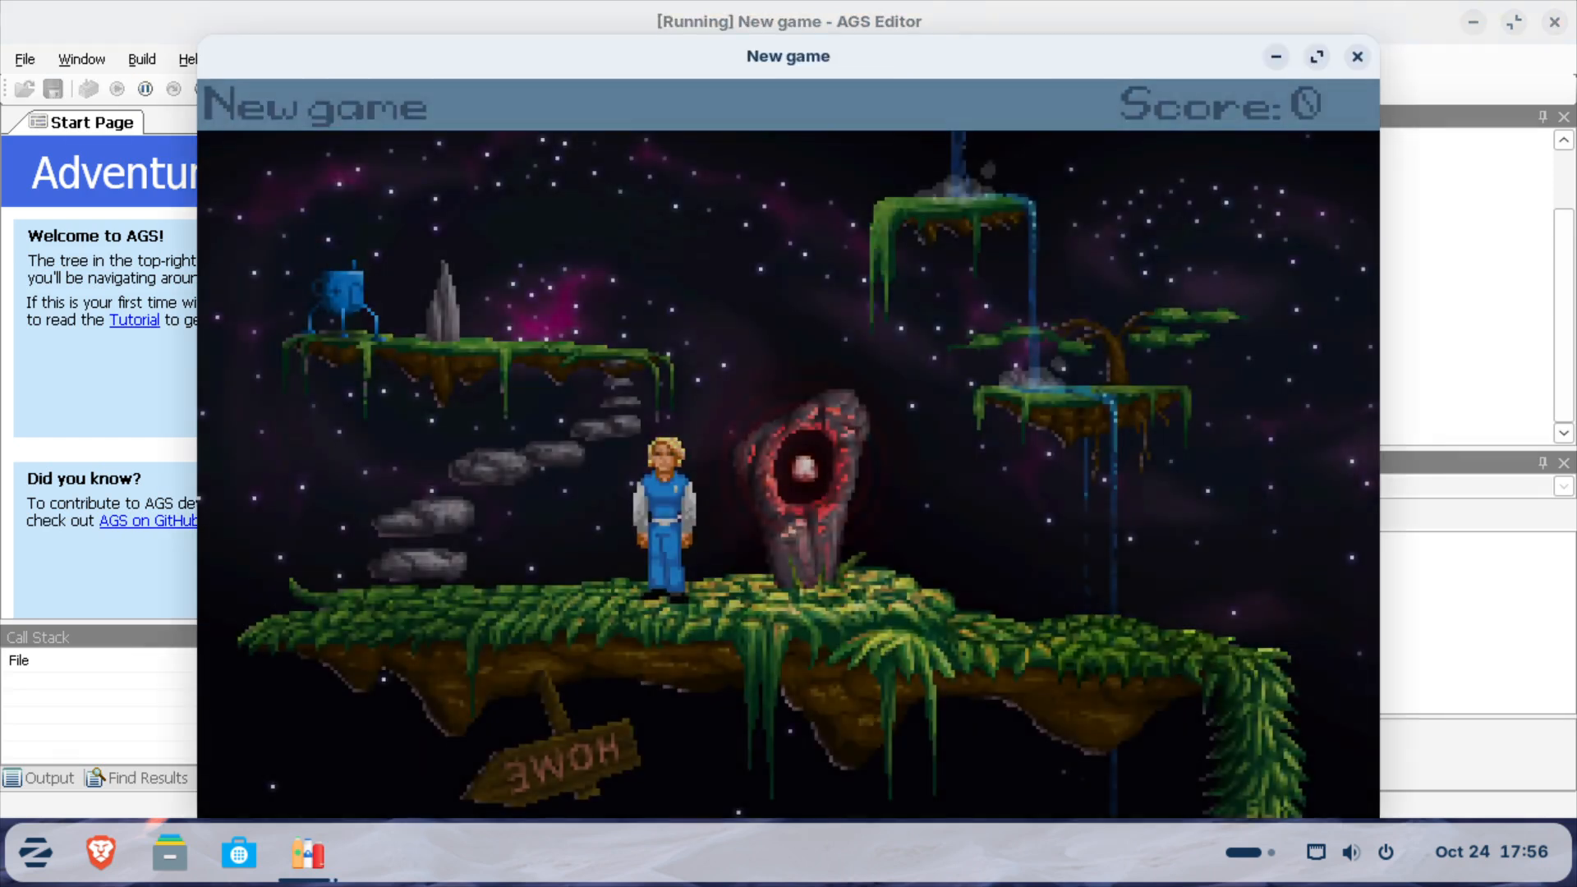
left_click(411, 92)
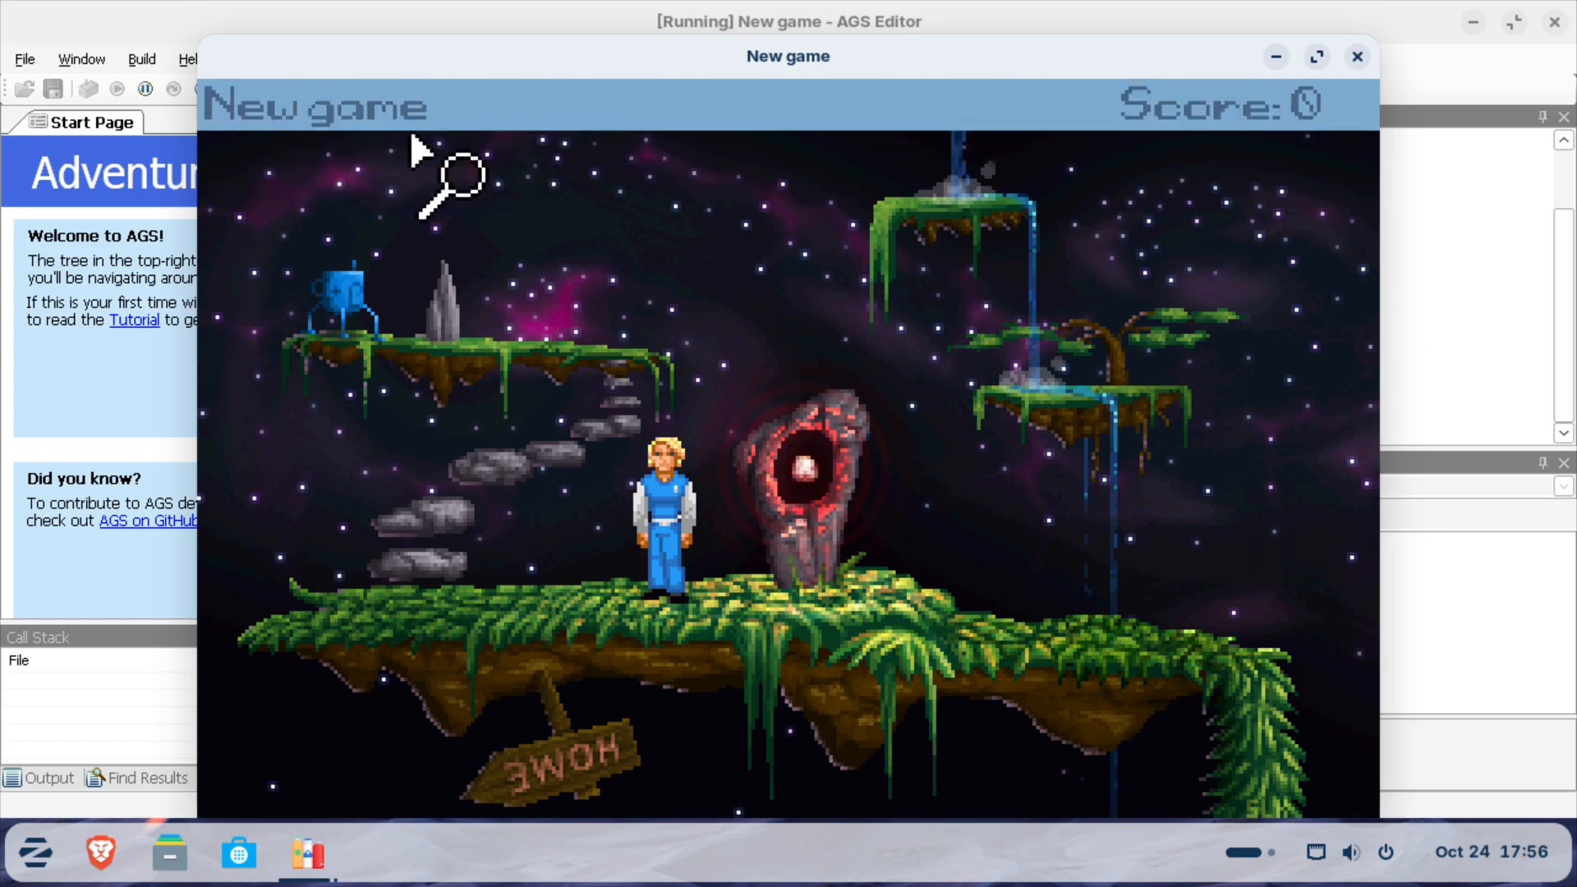
key("super")
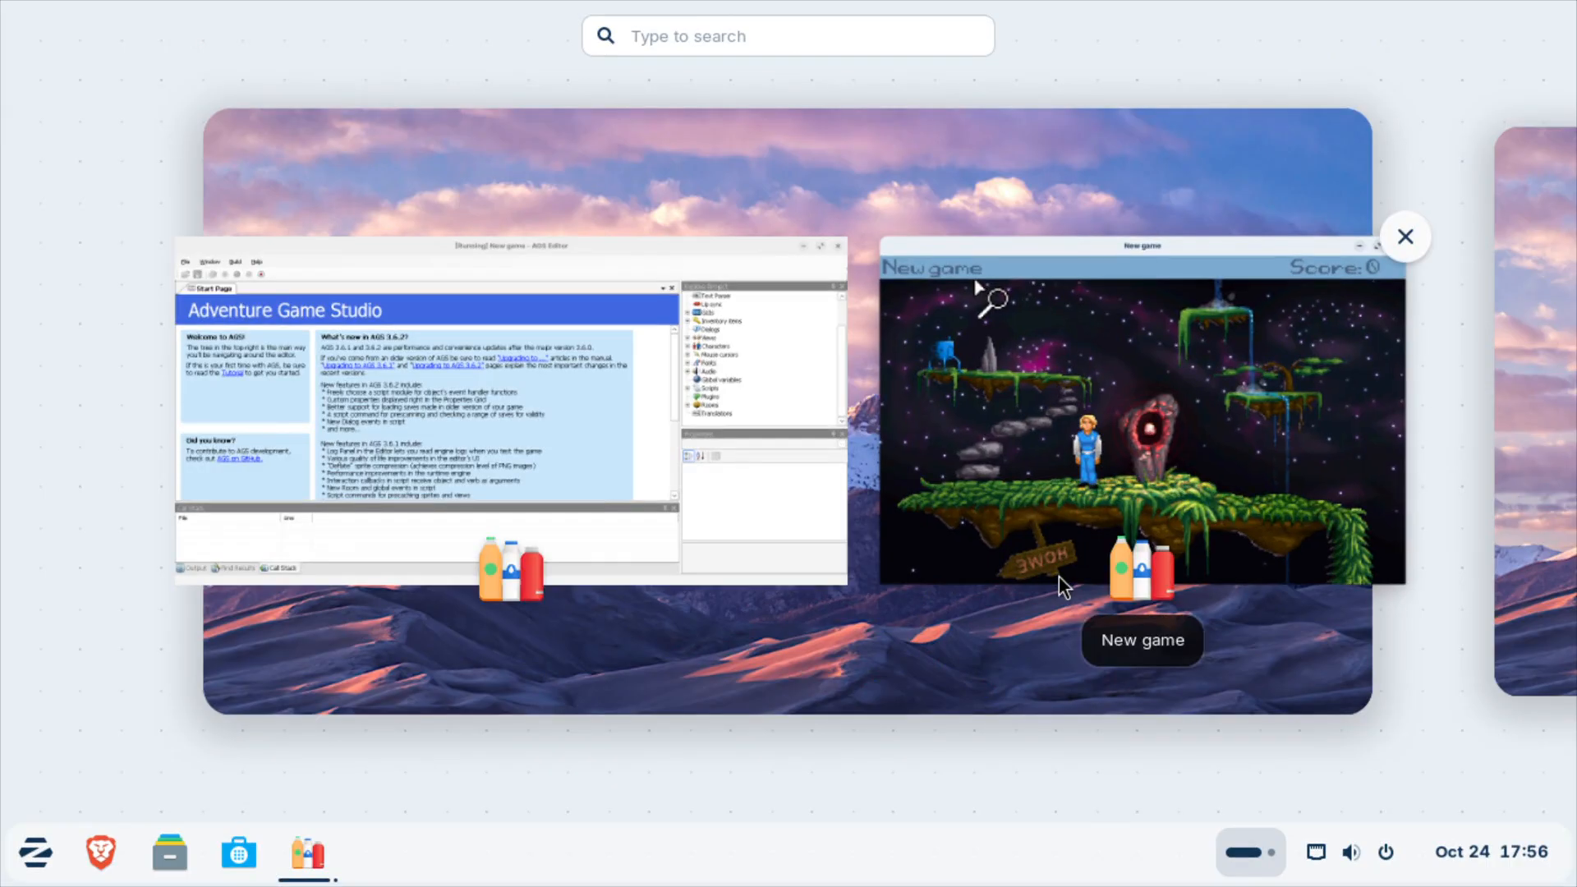
left_click(1058, 429)
mouse_move(1150, 147)
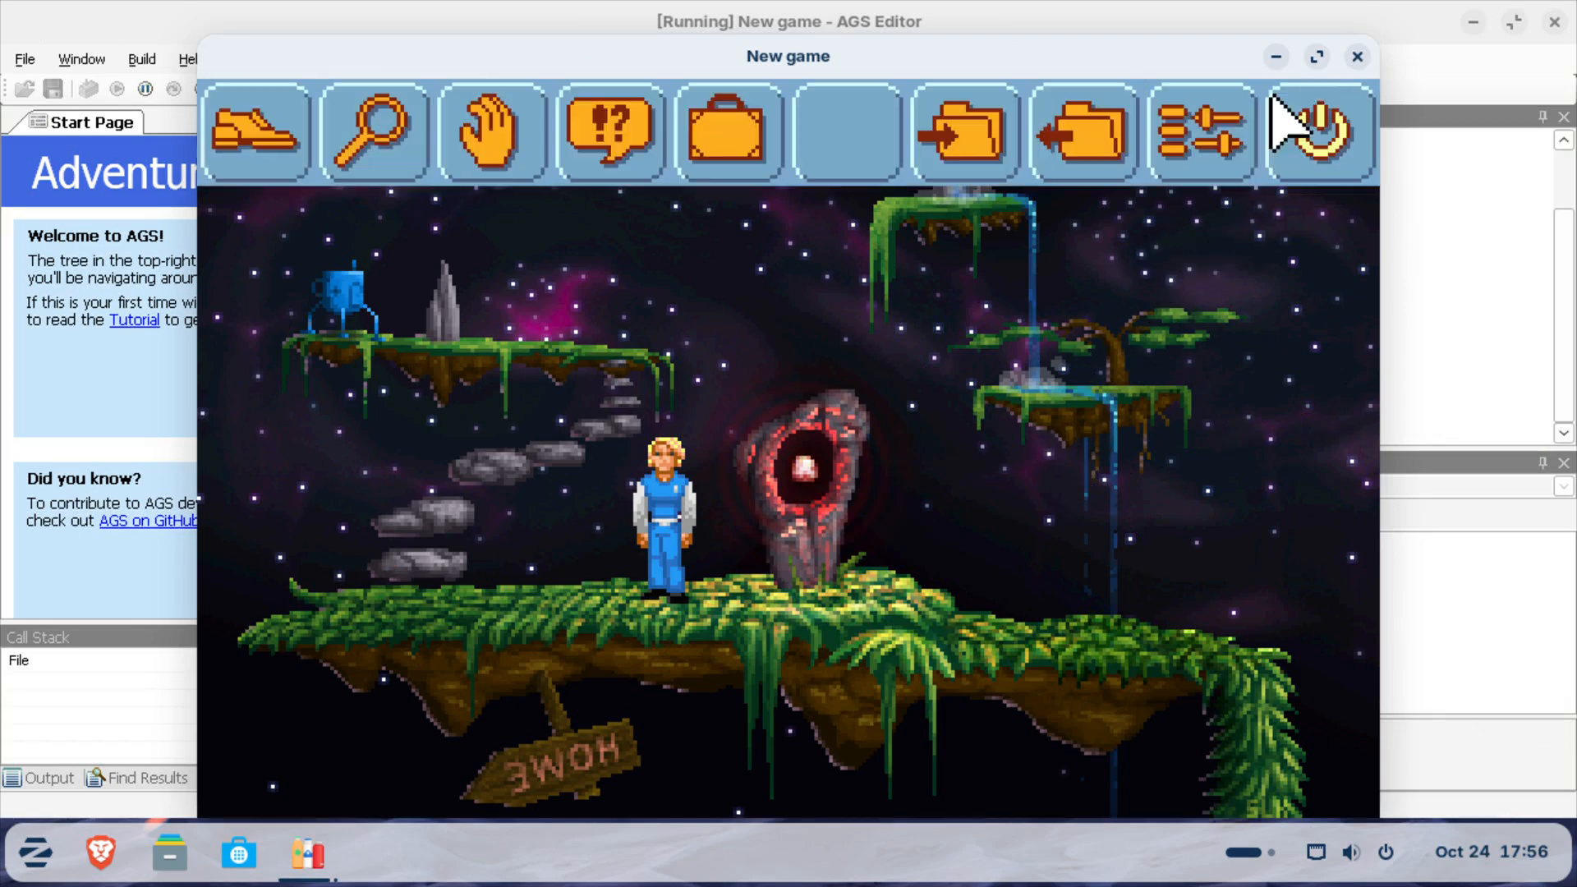
Step: Cycle the game cursor to walk mode, walk the character toward the glowing stone, and walk back toward the stepping stones
right_click(781, 610)
right_click(777, 612)
right_click(801, 620)
right_click(821, 629)
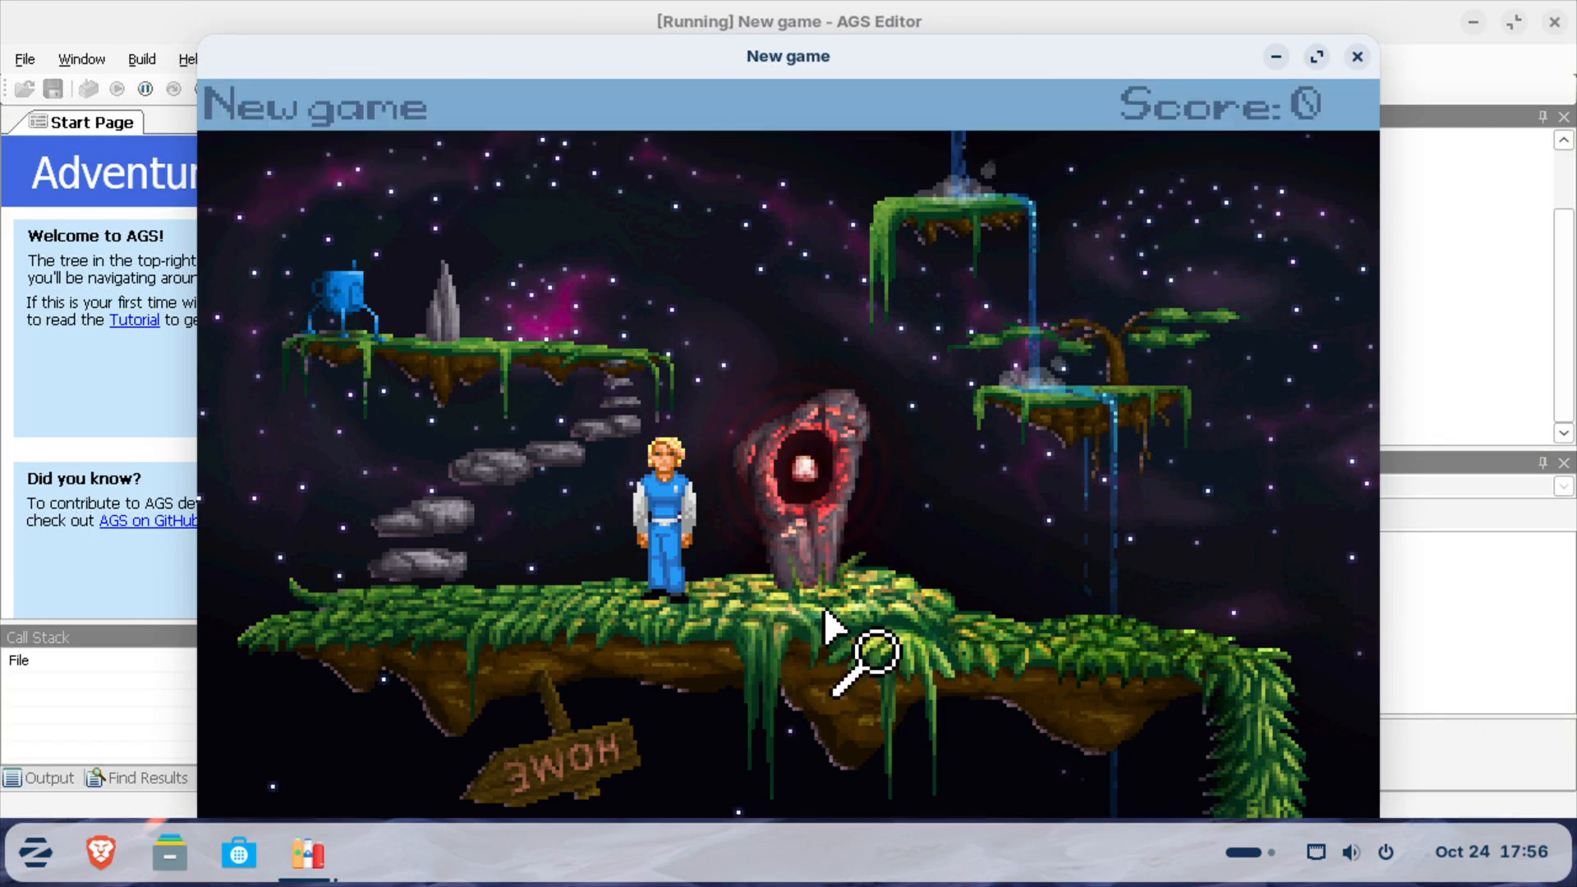
right_click(825, 620)
right_click(825, 614)
right_click(826, 615)
left_click(825, 614)
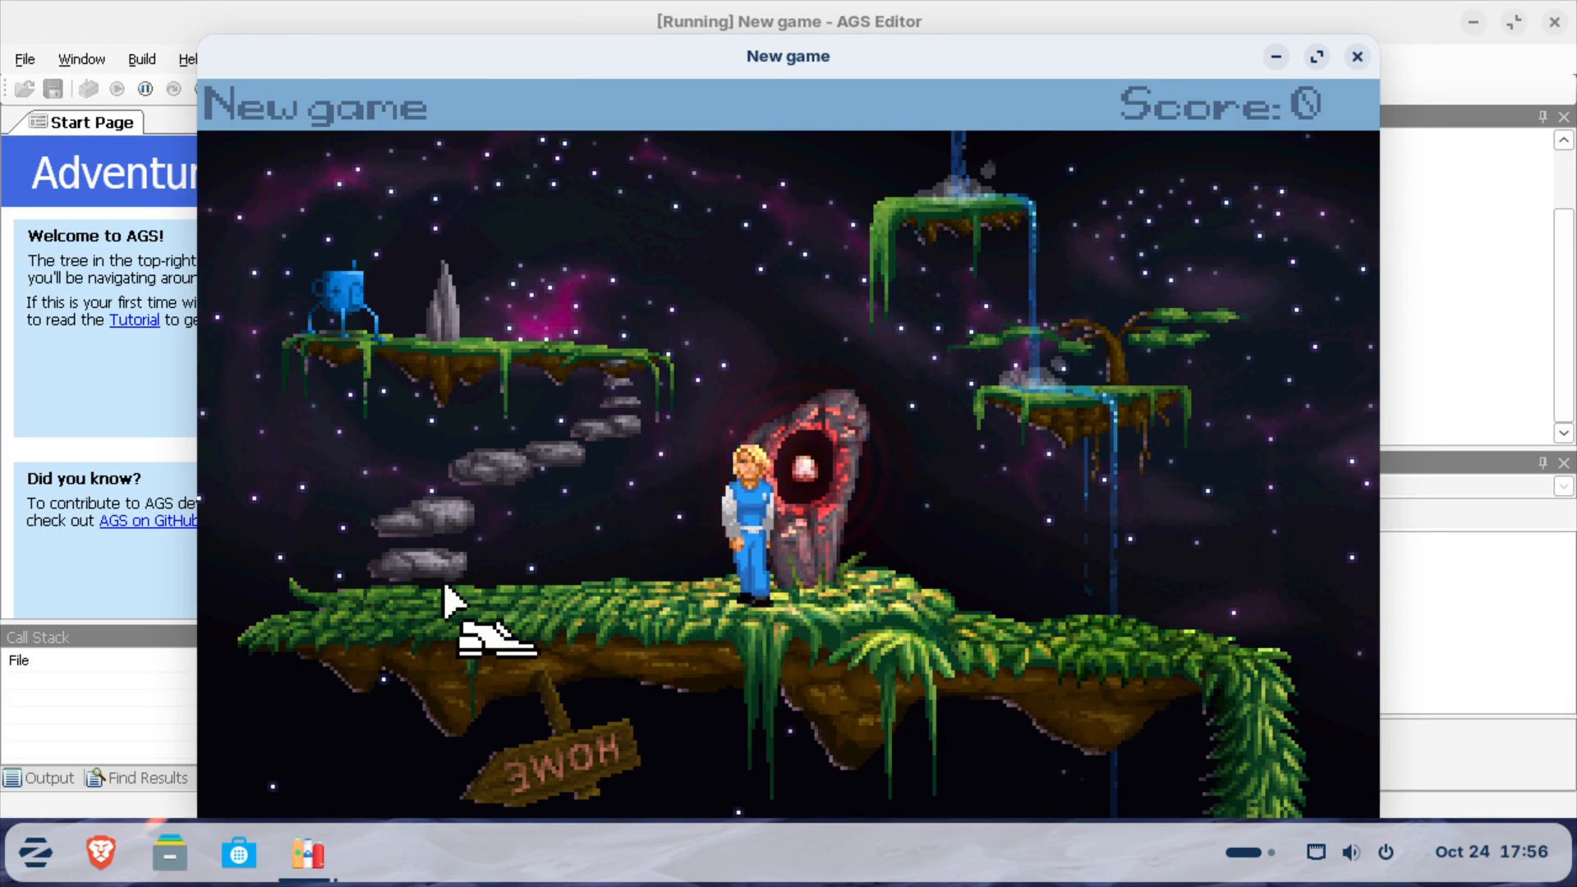
left_click(580, 584)
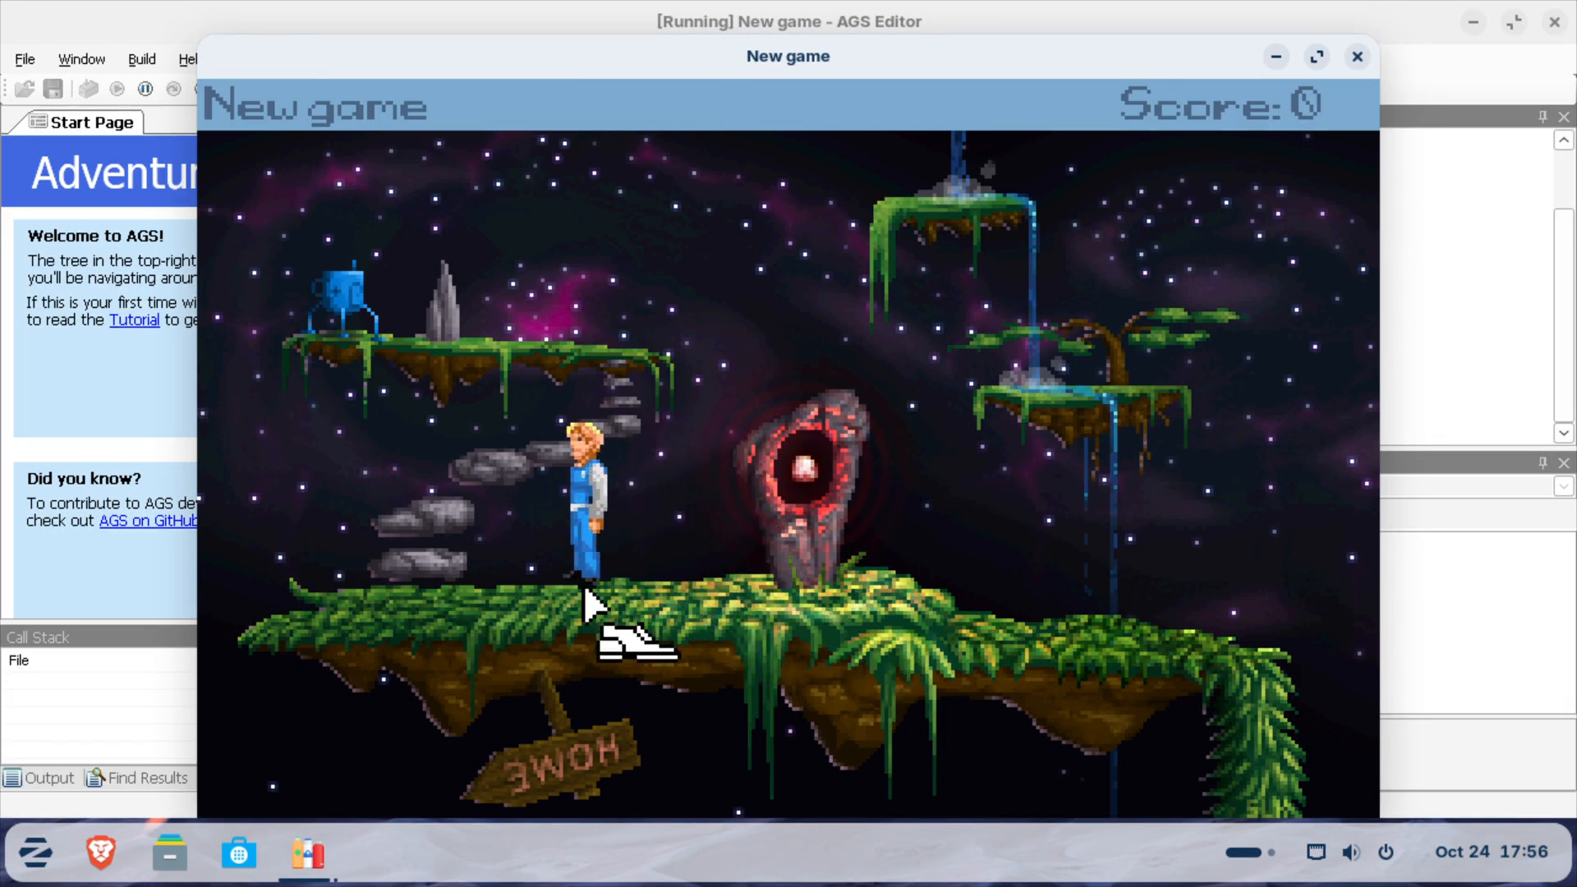
Step: Close the running game and exit AGS Editor
left_click(1356, 59)
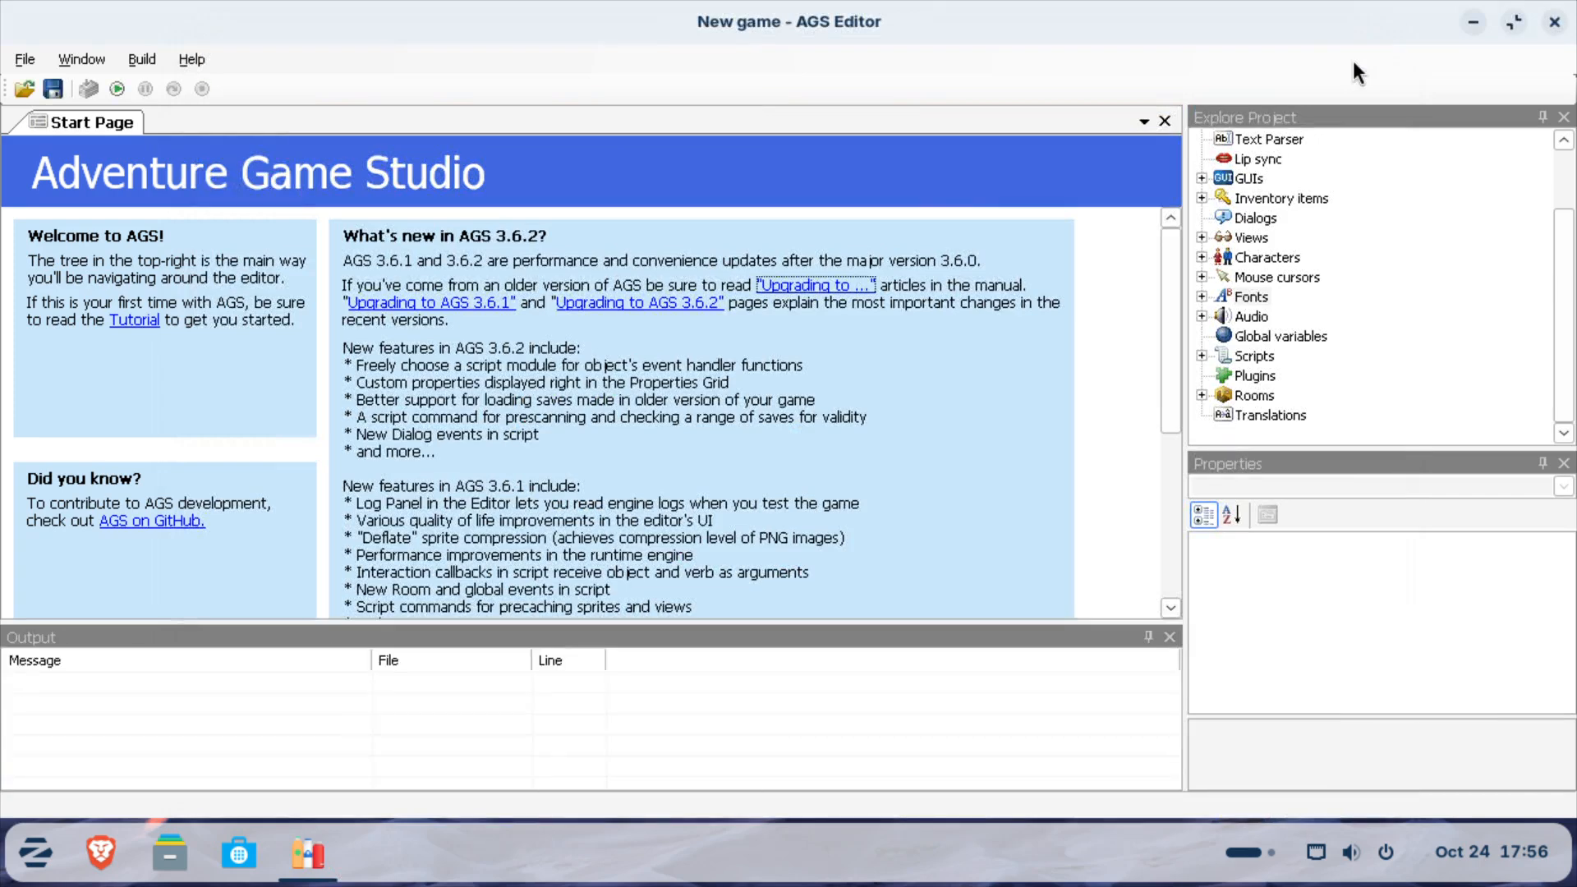
left_click(1553, 23)
left_click(791, 484)
left_click(794, 493)
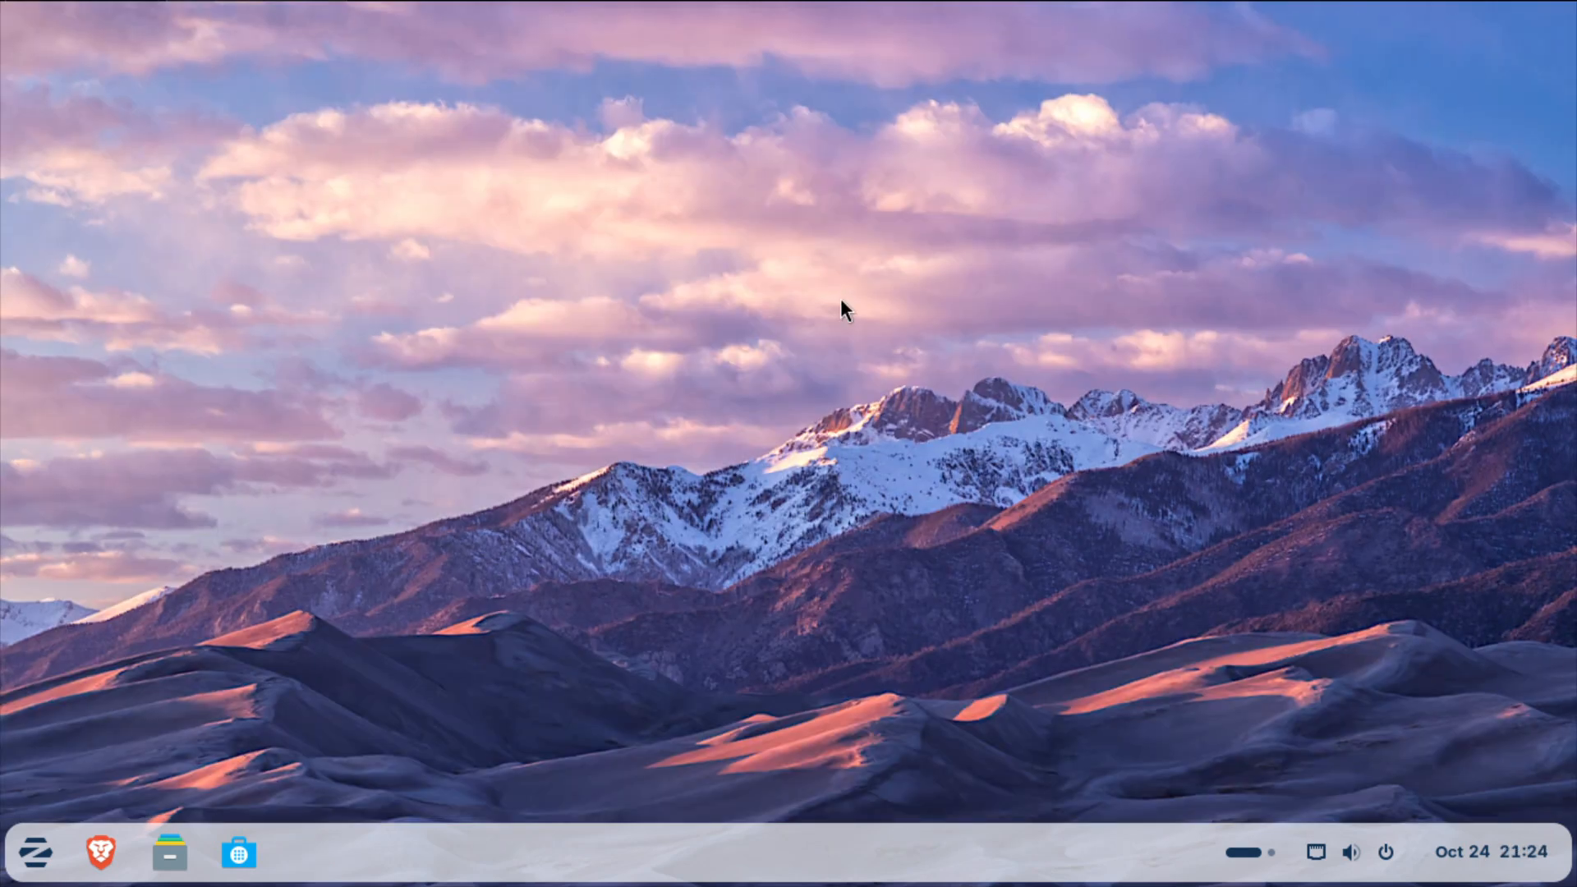
Step: Start Bottles from the system's application launcher, check its Library, and return to the bottle list
left_click(35, 852)
left_click(229, 590)
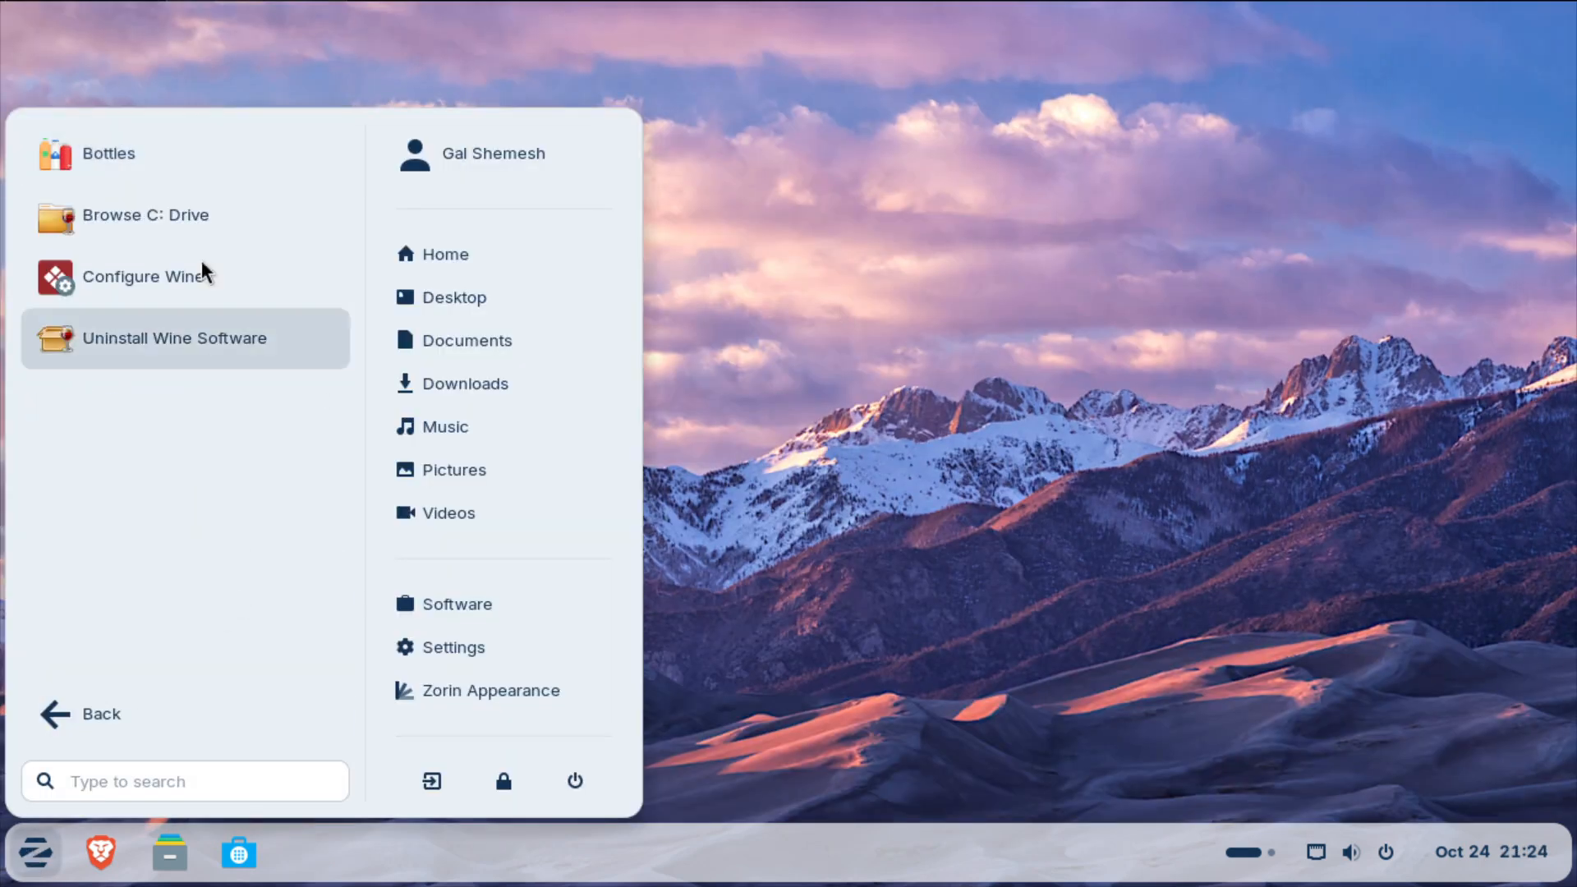
left_click(205, 163)
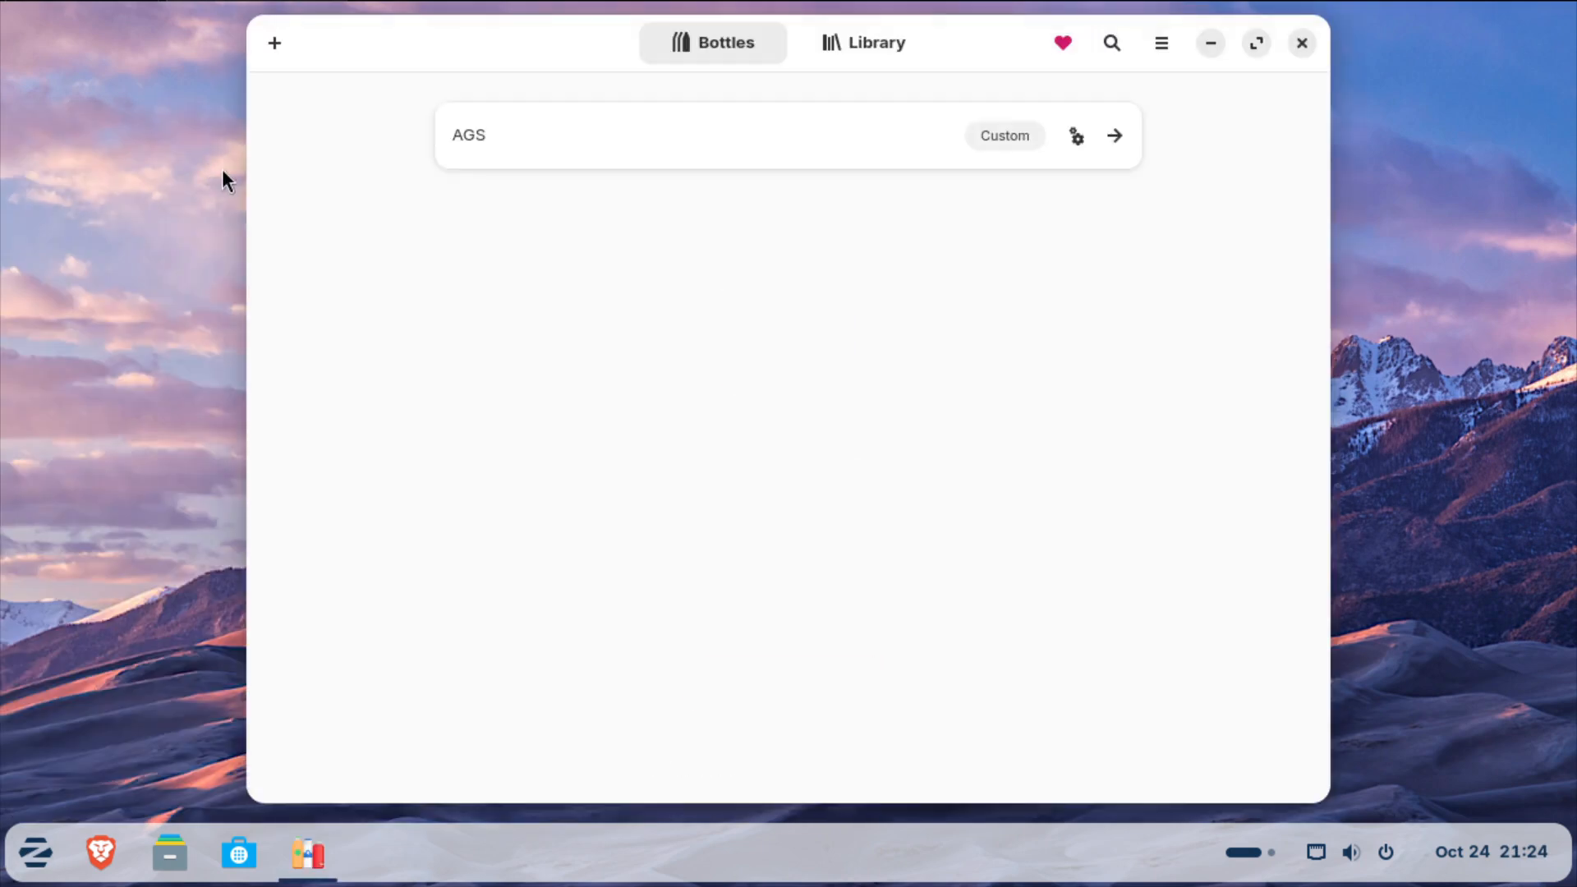
left_click(872, 55)
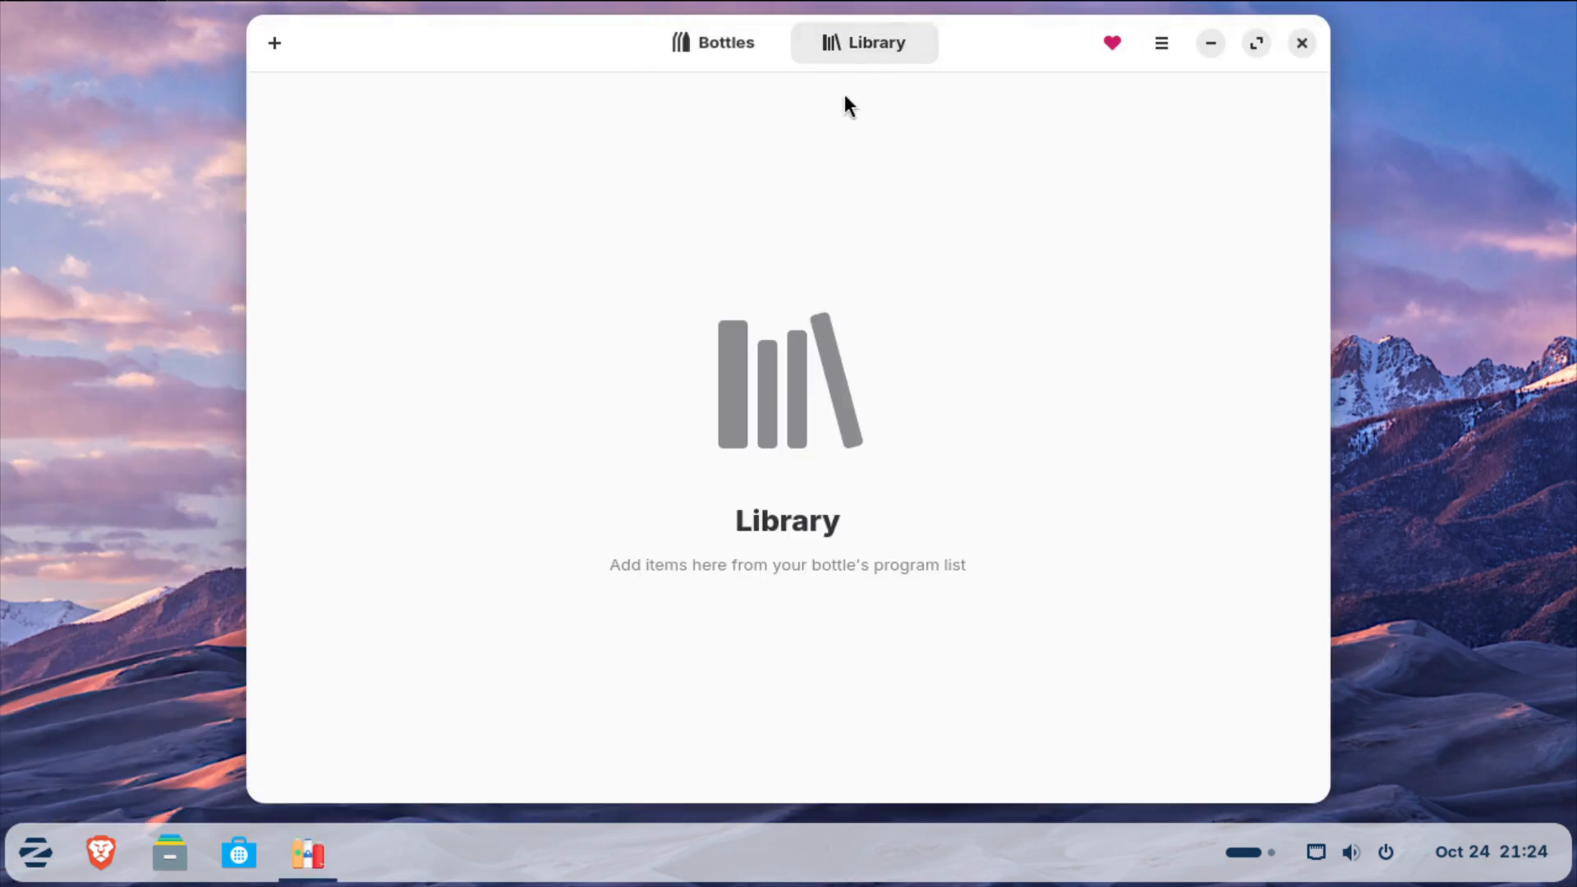
left_click(741, 46)
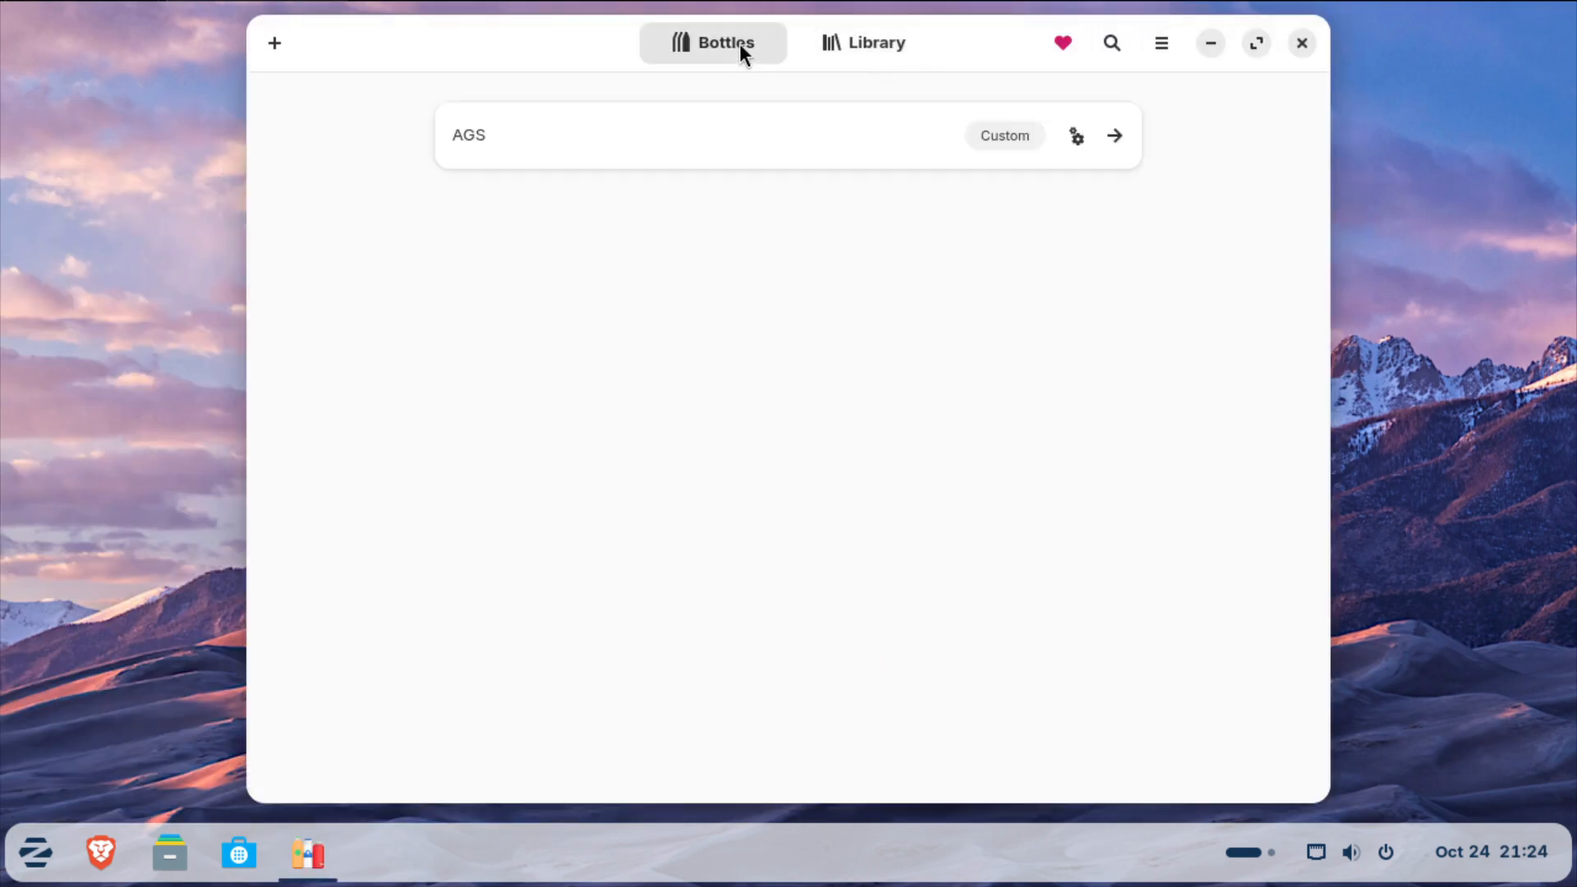
Step: Open the AGS bottle and add its AGSEditor program to the Library
left_click(733, 124)
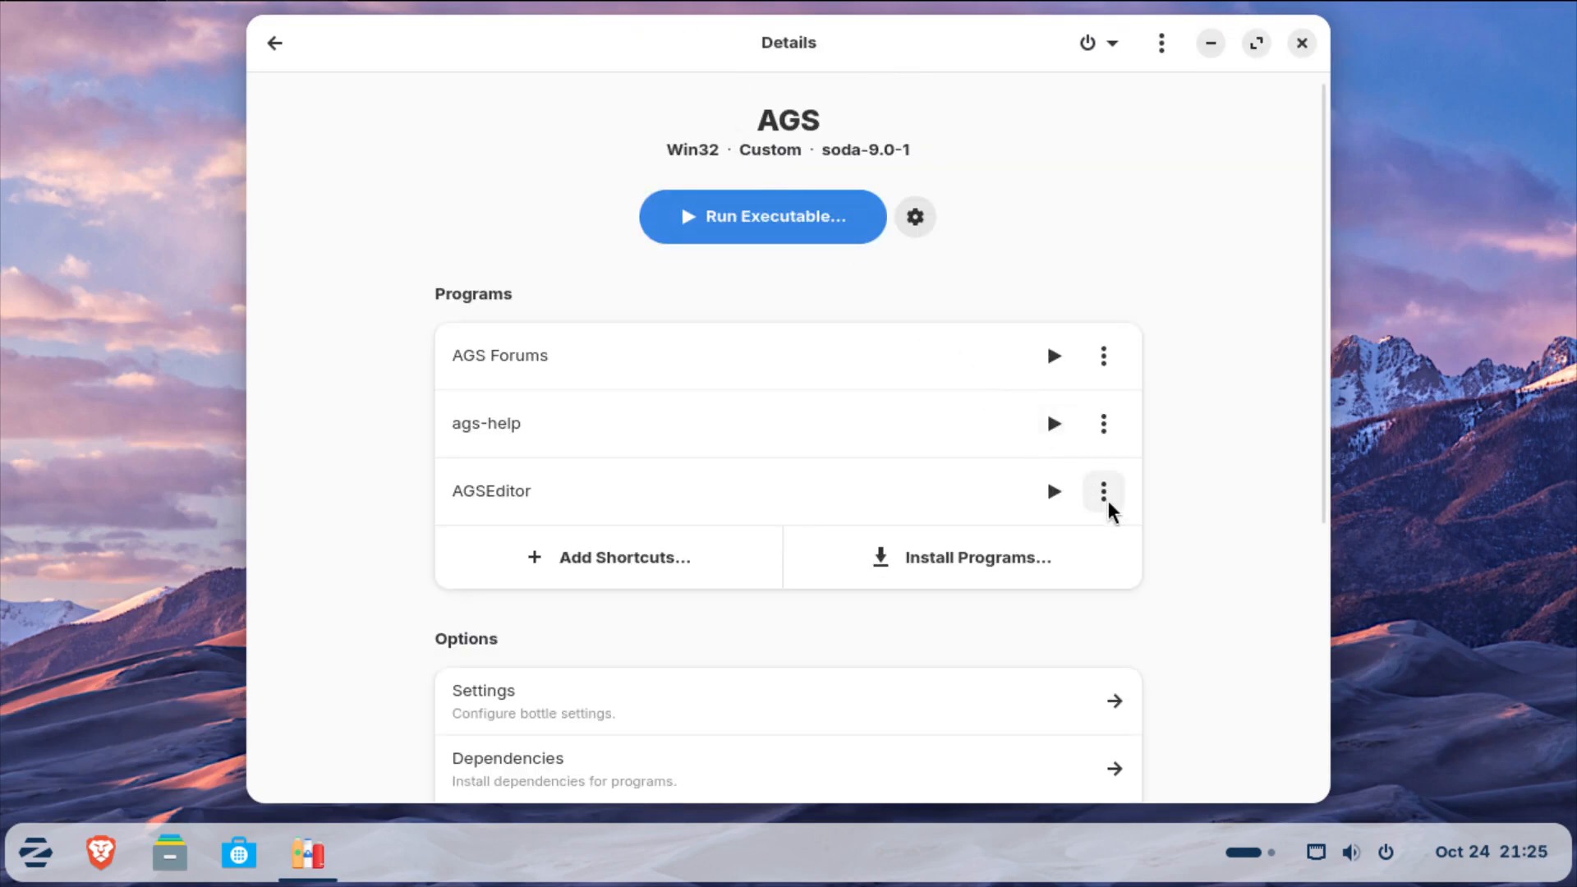
left_click(1105, 495)
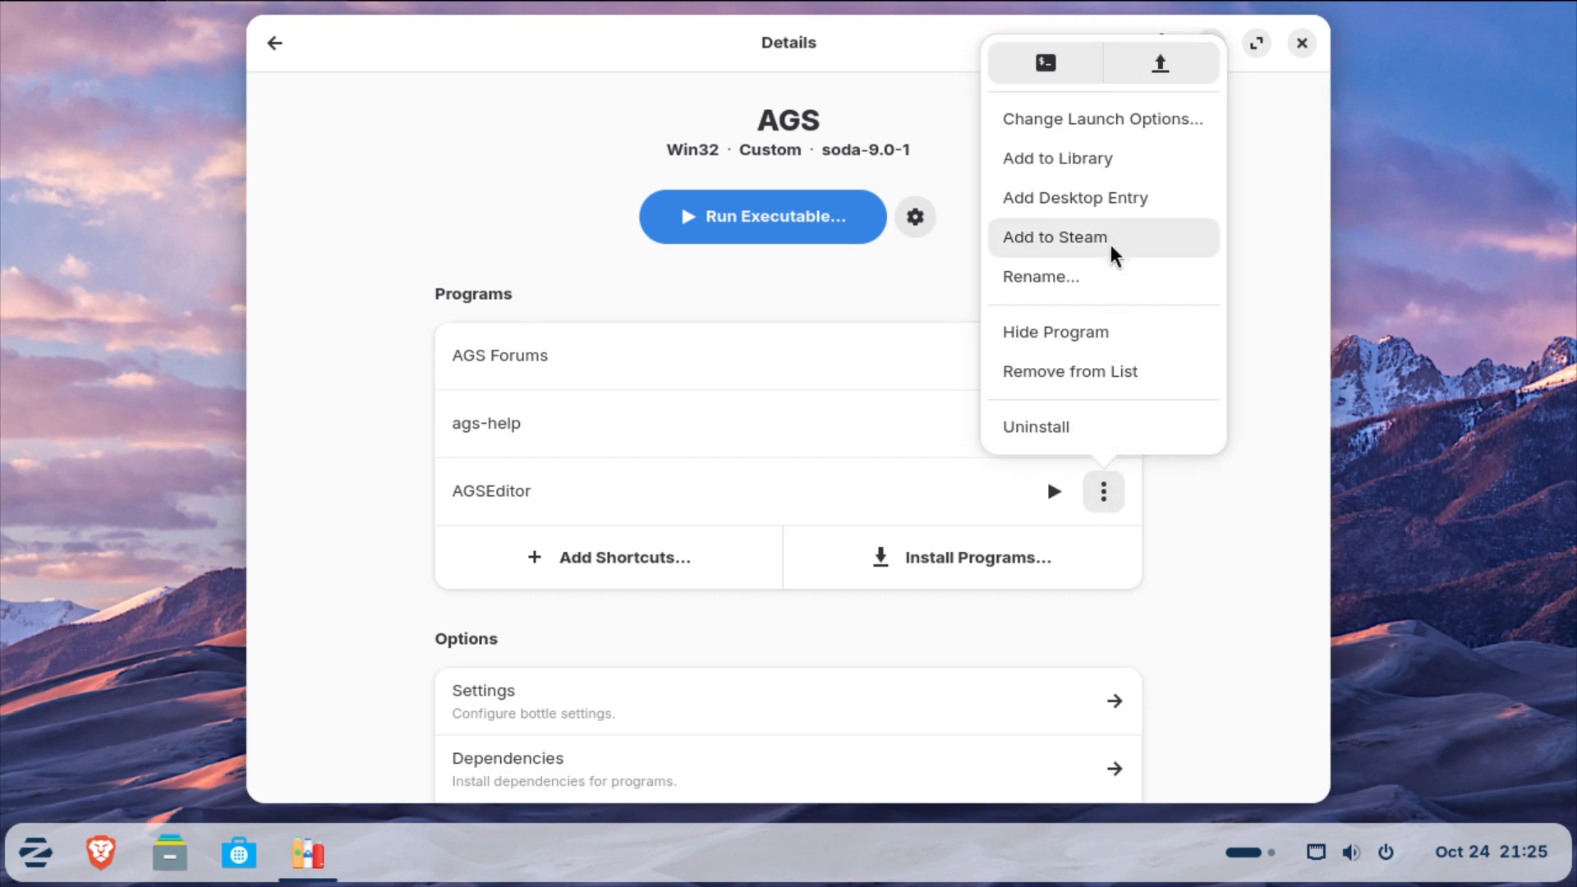
left_click(1137, 170)
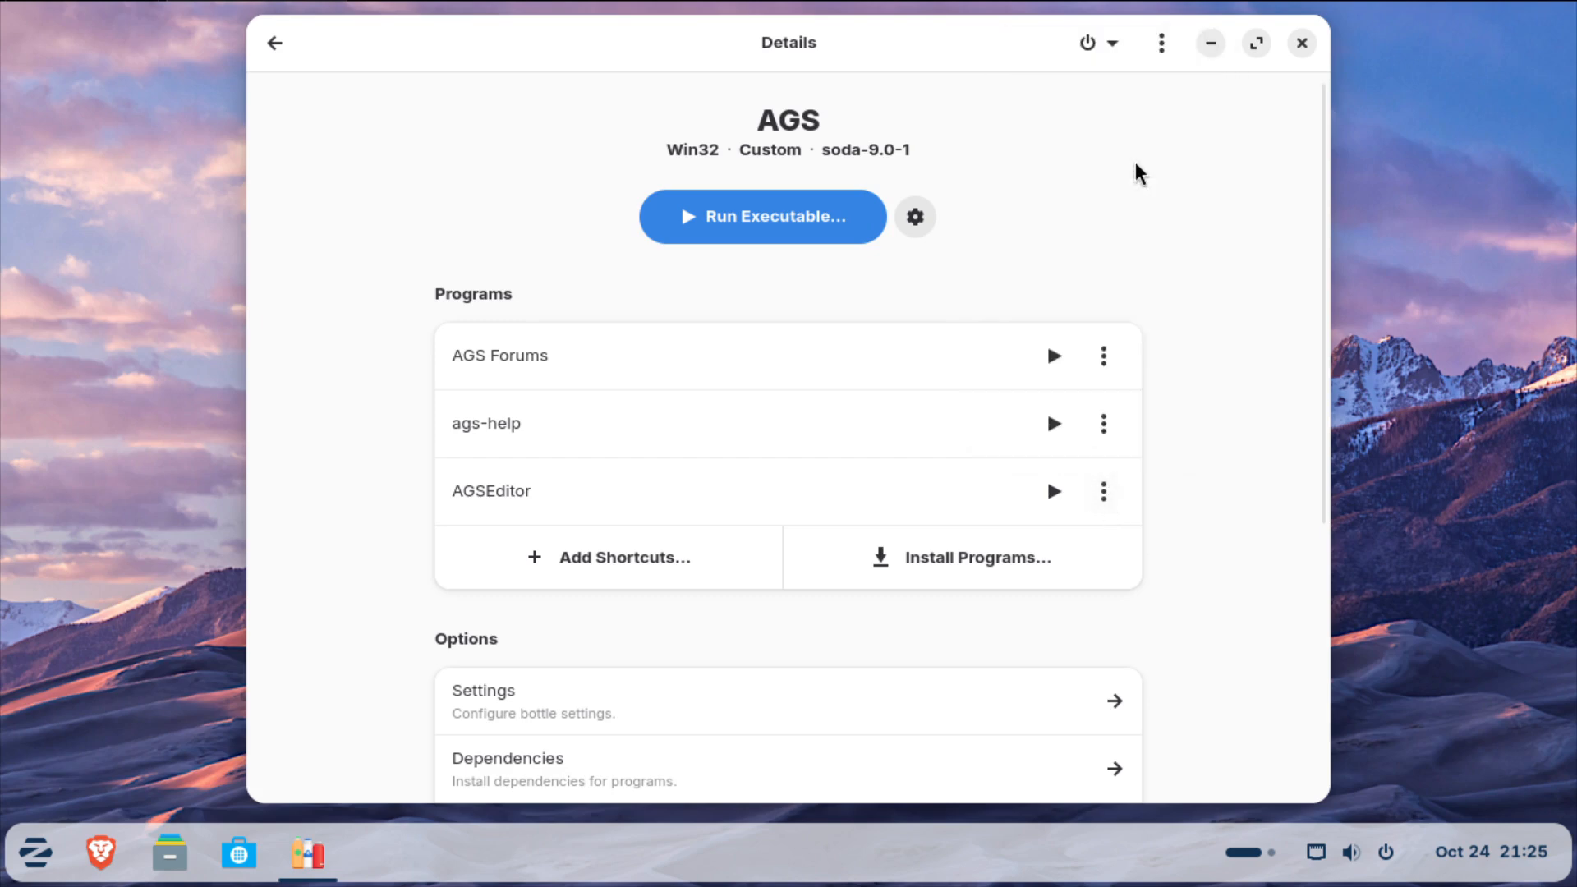
Step: Launch AGS Editor from the Bottles Library, choosing to wait for Bottles instead of force-quitting it
left_click(276, 45)
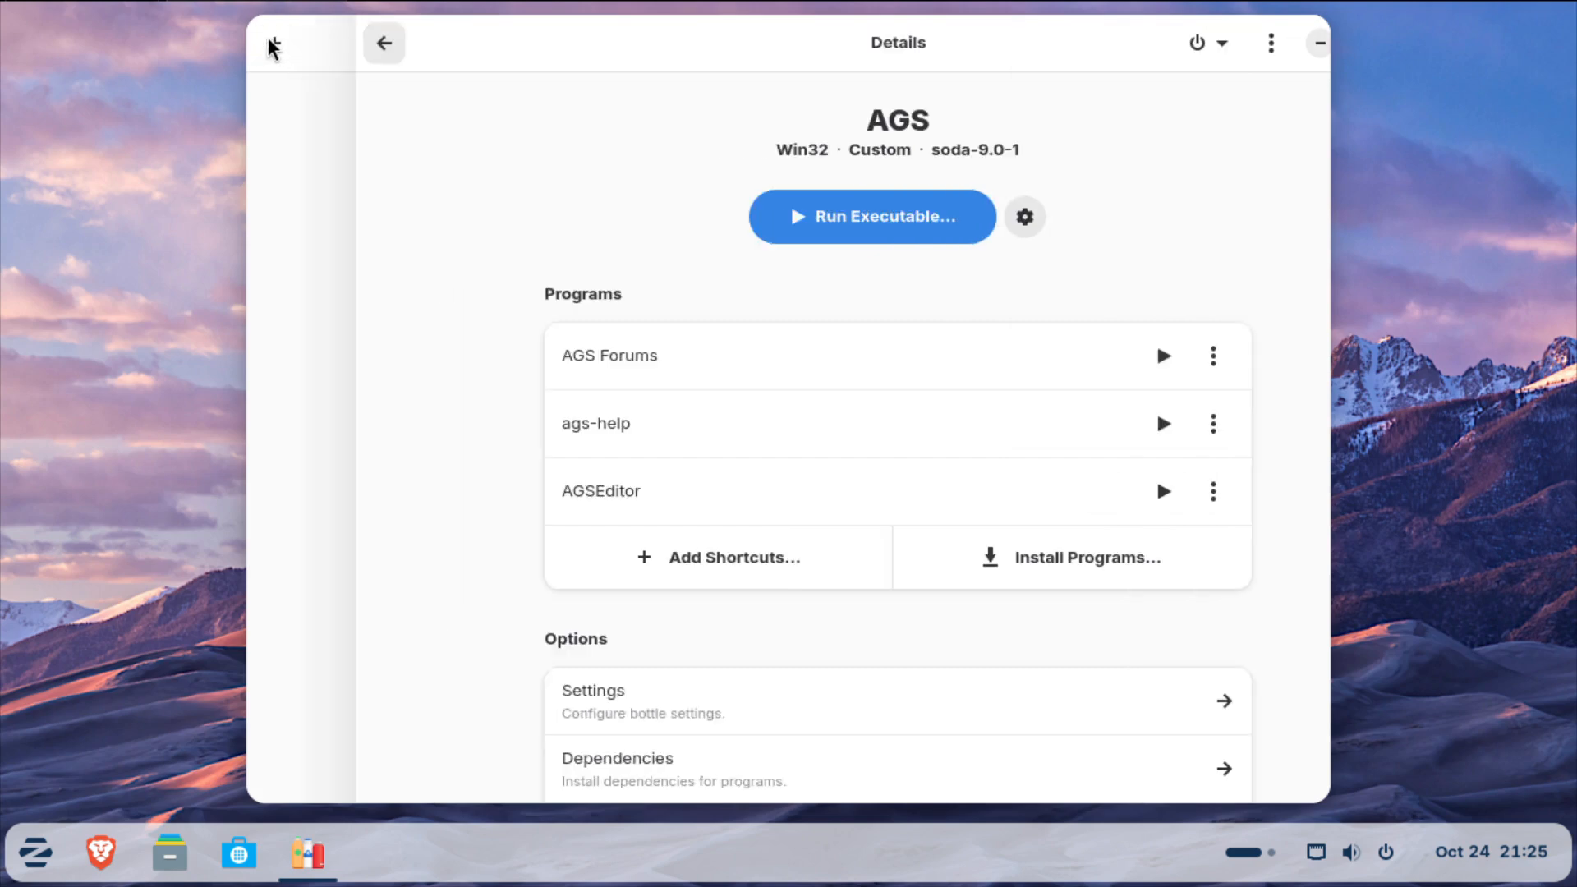
left_click(845, 55)
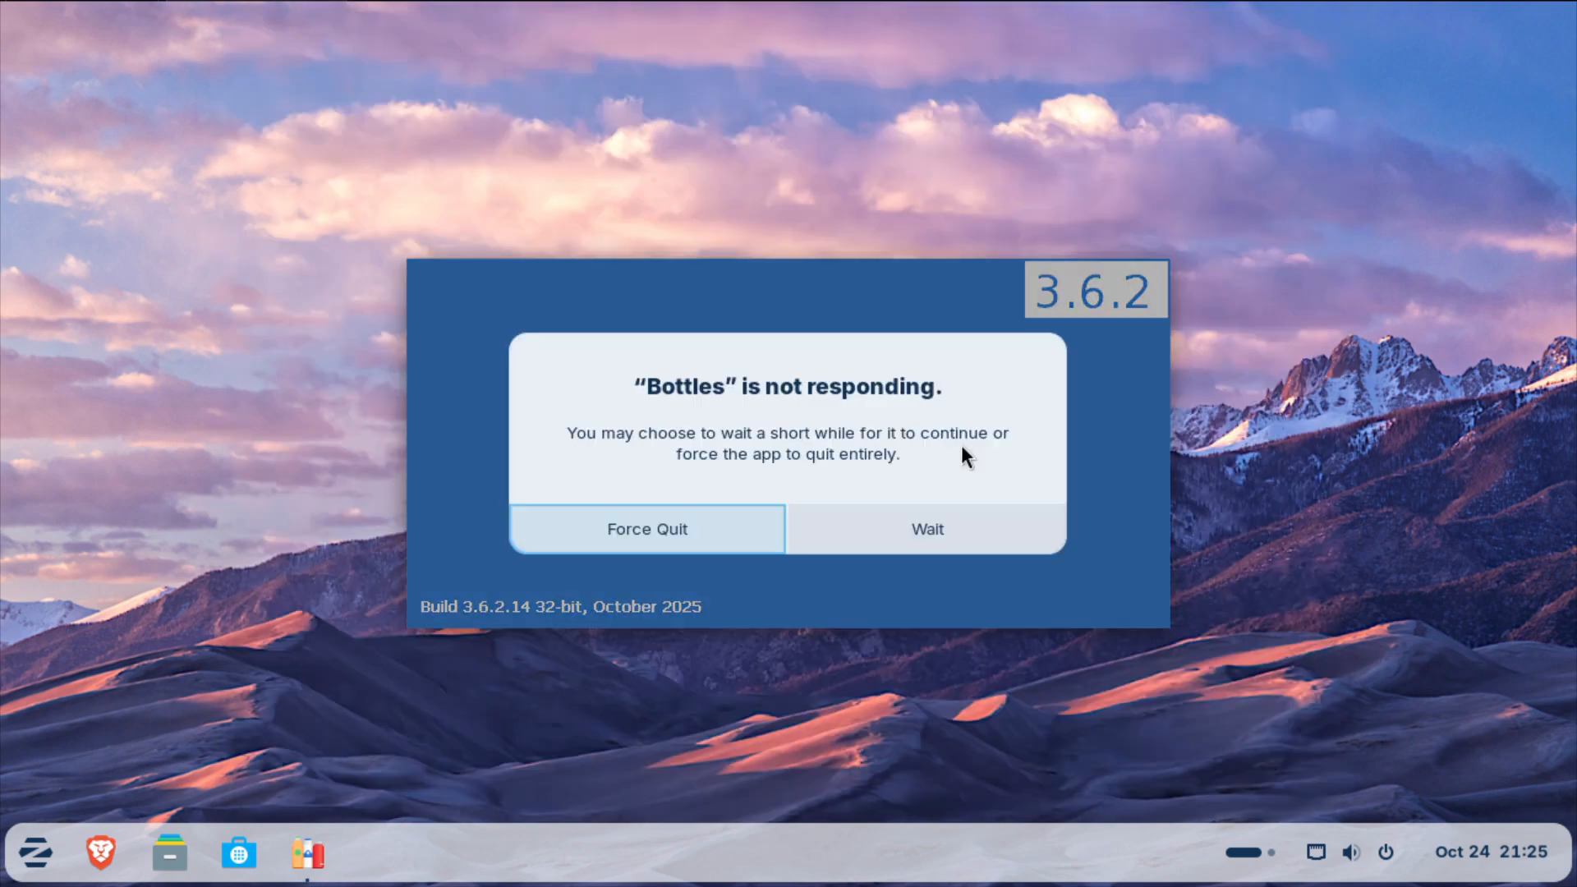
left_click(956, 525)
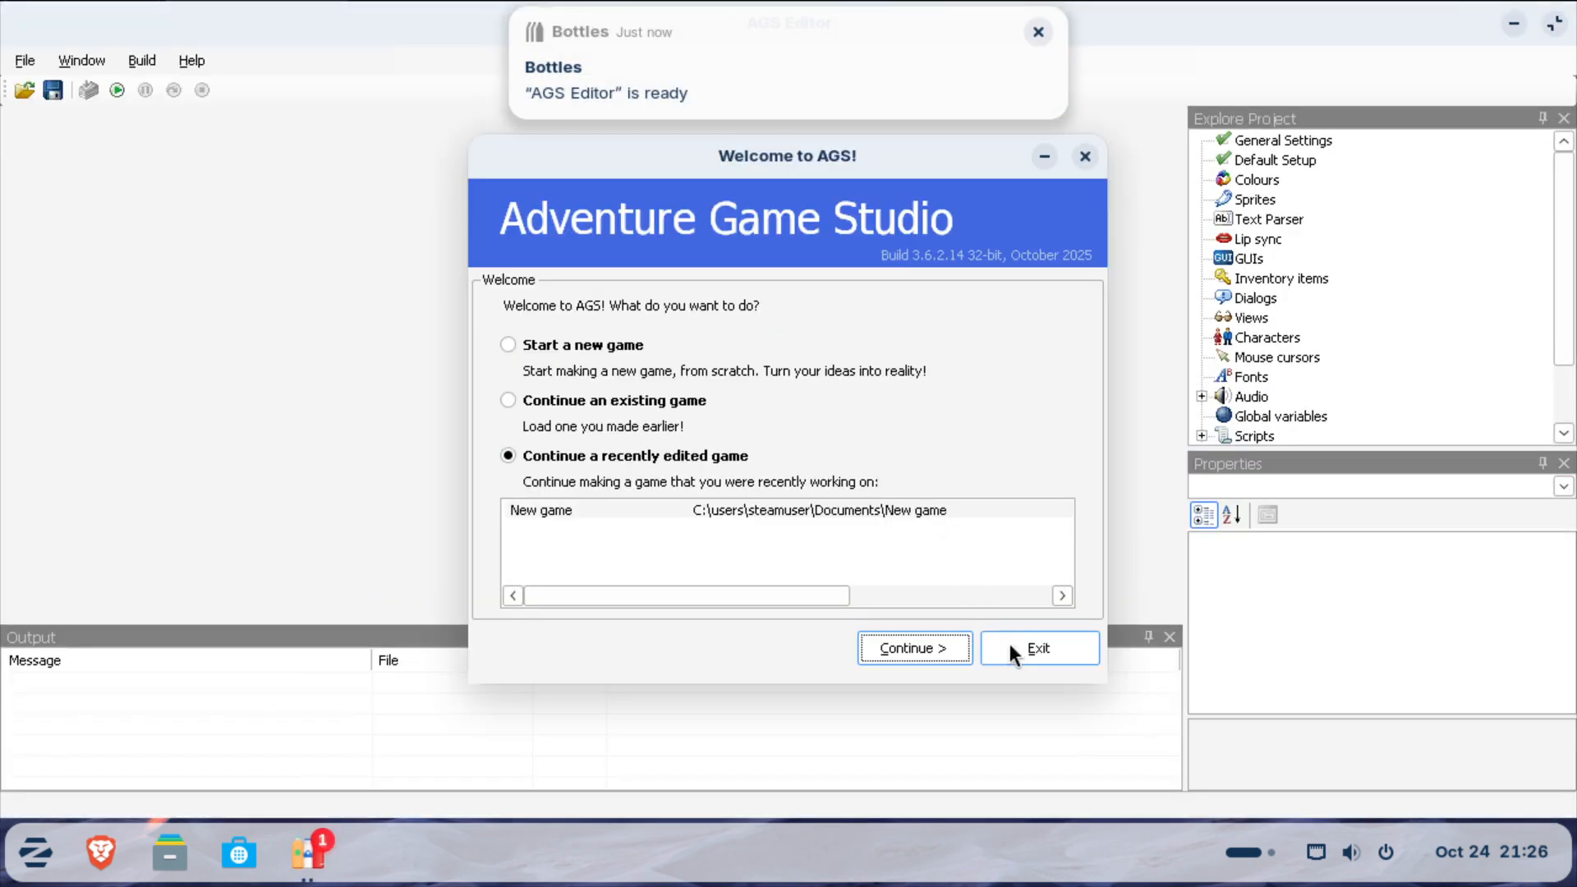